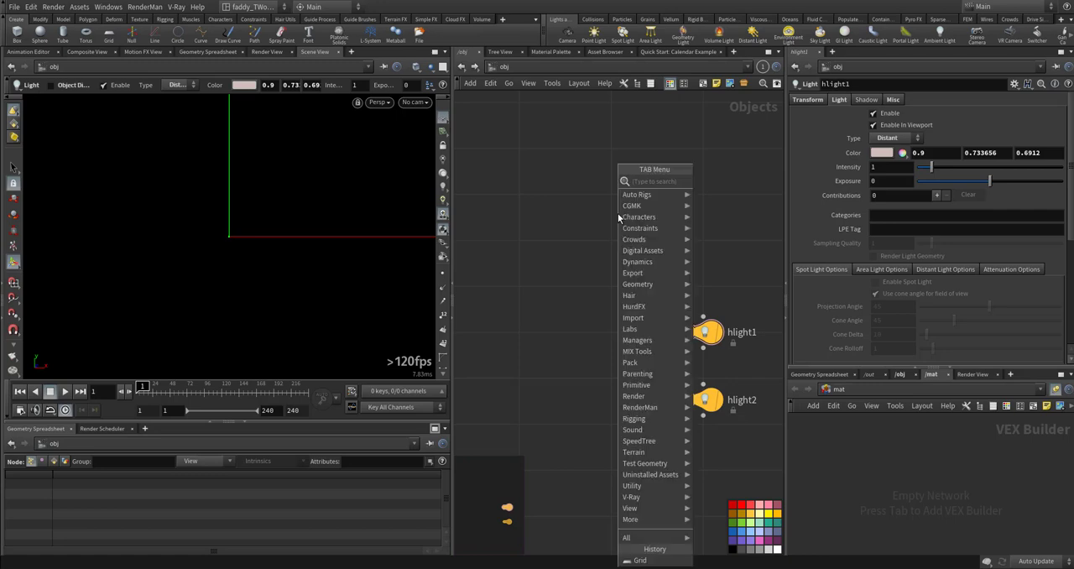
# - Create a Geometry object, rename it Grid and enter its network
pyautogui.write('geo')
pyautogui.press('Return')
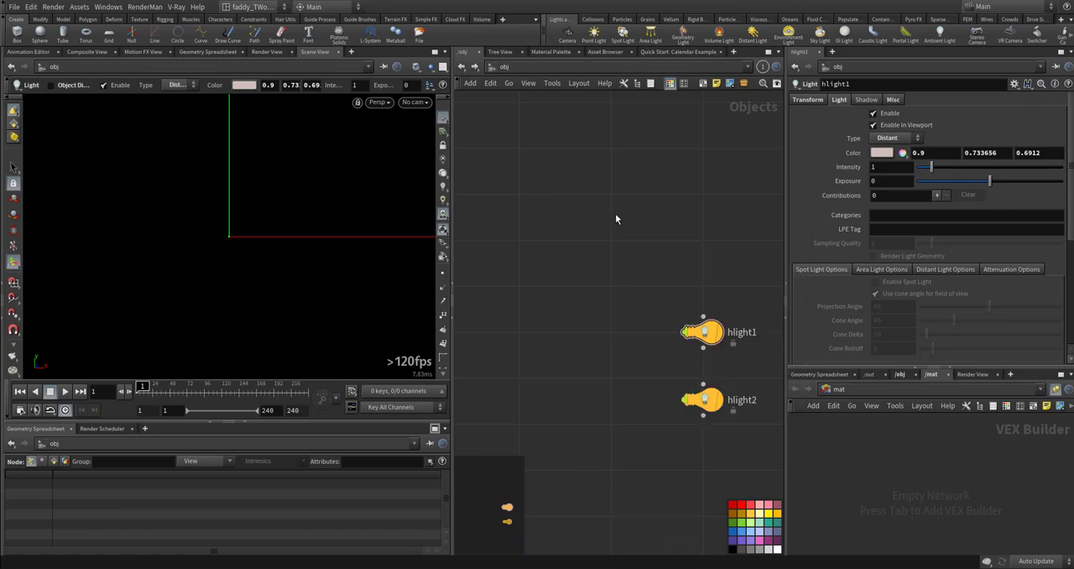
pyautogui.click(615, 213)
pyautogui.doubleClick(651, 214)
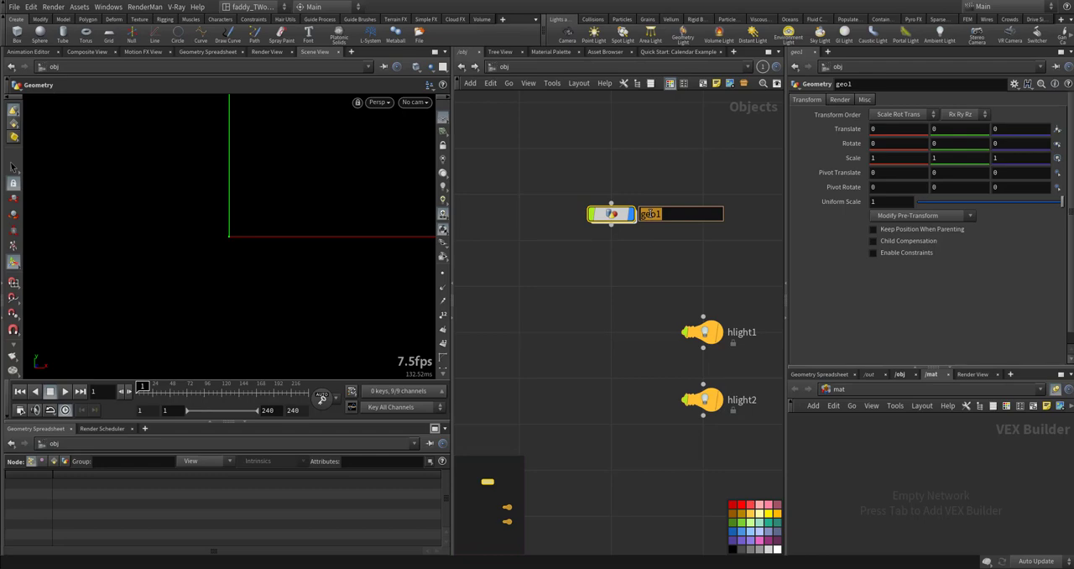
pyautogui.write('Grid')
pyautogui.press('Return')
pyautogui.press('Return')
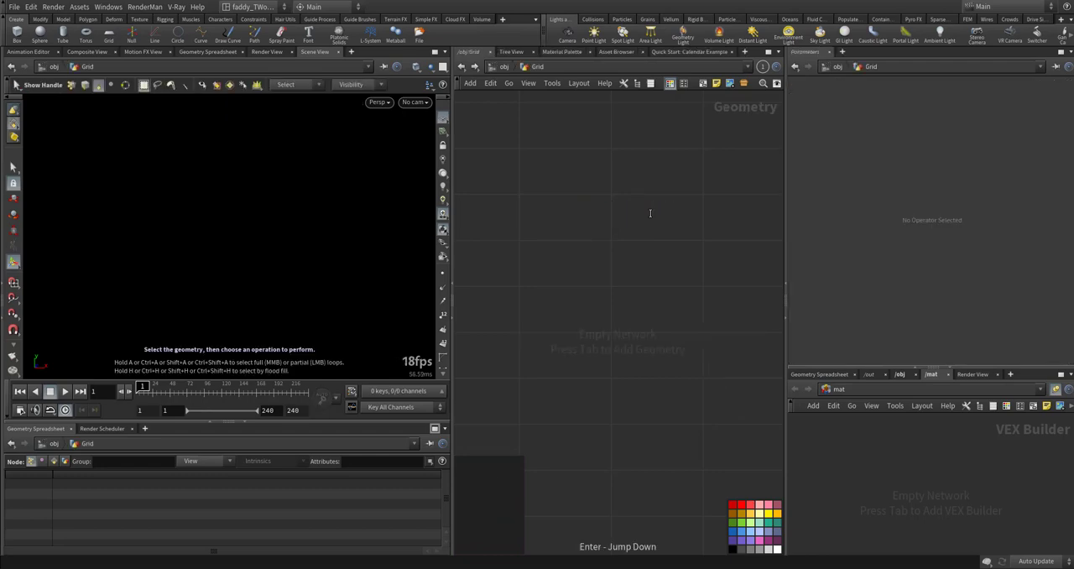
# - Add a Grid node to the empty geometry network and frame it in the viewport
pyautogui.press('Tab')
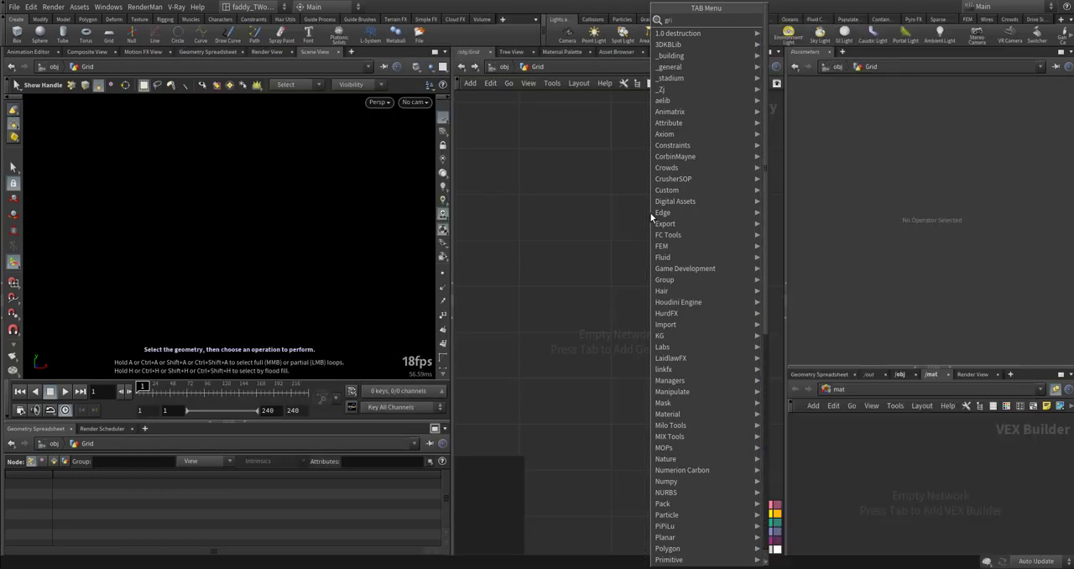
pyautogui.press('Escape')
pyautogui.click(652, 215)
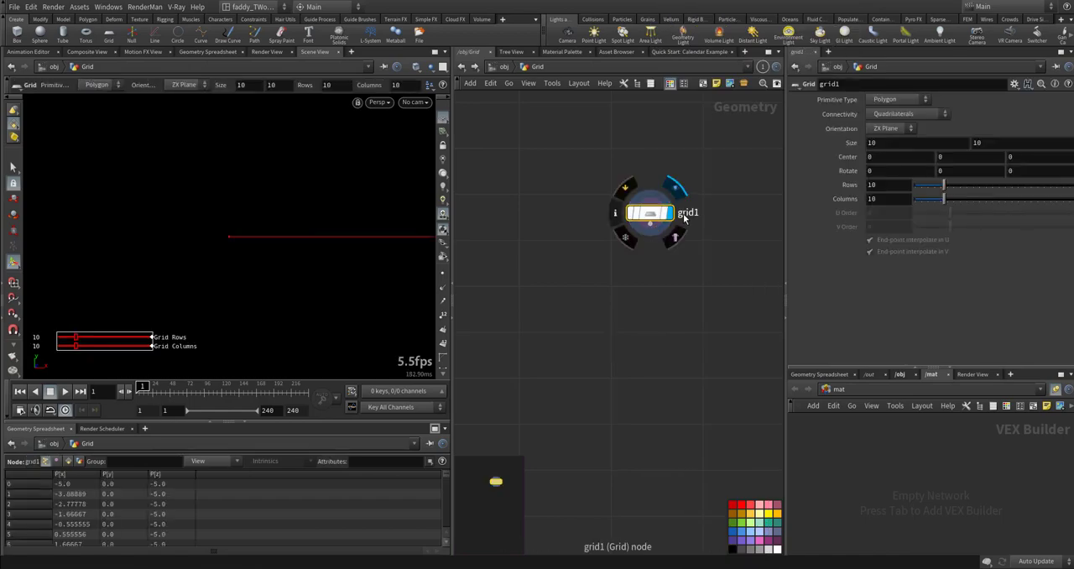
pyautogui.press('space')
pyautogui.moveTo(325, 238); pyautogui.dragTo(326, 269)
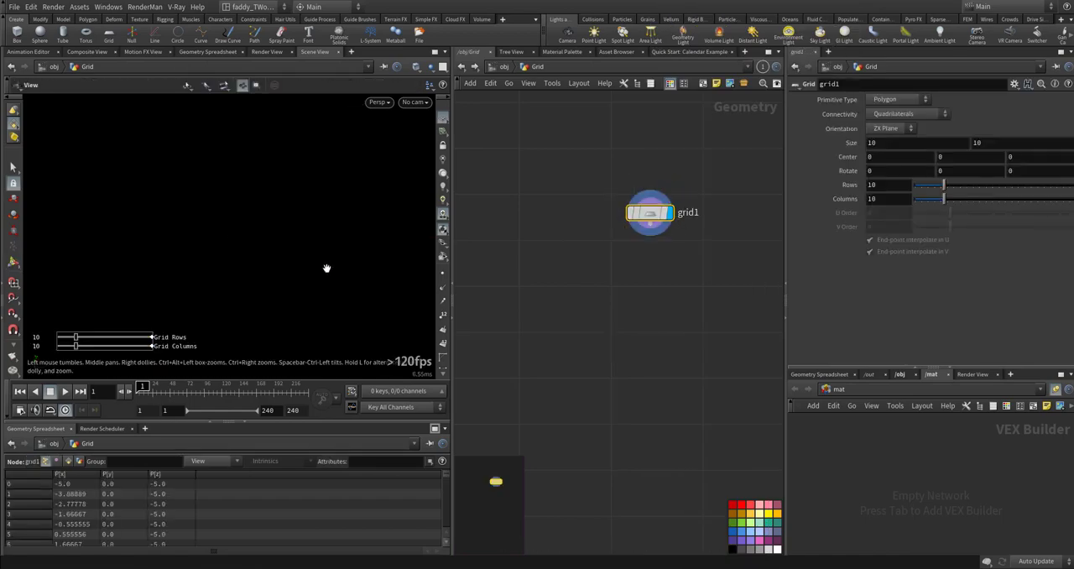
pyautogui.hotkey('space', 'g')
pyautogui.moveTo(331, 271); pyautogui.dragTo(214, 273, button='right')
pyautogui.moveTo(214, 273); pyautogui.dragTo(283, 281)
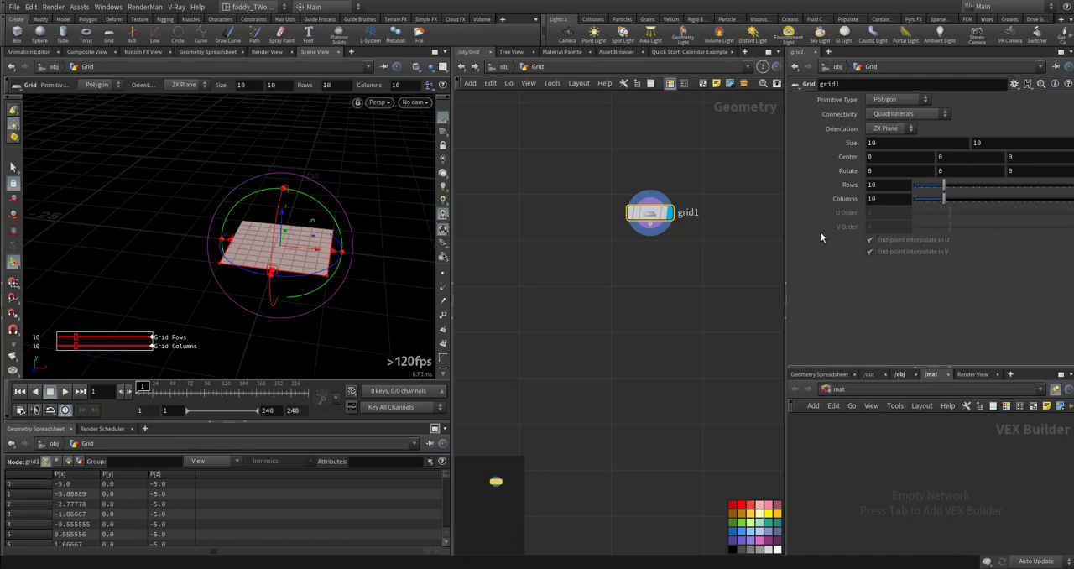
# - Stretch the grid into a long strip by setting its first size value to 65.7
pyautogui.moveTo(873, 144); pyautogui.dragTo(109, 277, button='middle')
pyautogui.keyDown('alt'); pyautogui.moveTo(255, 239); pyautogui.dragTo(220, 238, button='right'); pyautogui.keyUp('alt')
pyautogui.keyDown('alt'); pyautogui.moveTo(220, 239); pyautogui.dragTo(119, 224, button='middle'); pyautogui.keyUp('alt')
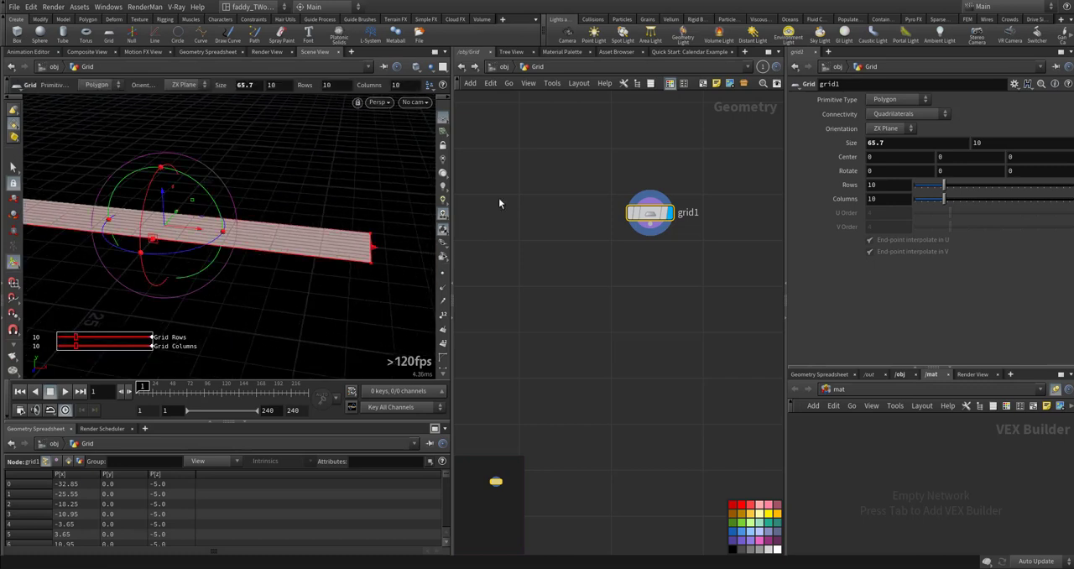
# - Increase the grid's subdivision to 29 rows and 112 columns
pyautogui.moveTo(875, 186); pyautogui.dragTo(1041, 201, button='middle')
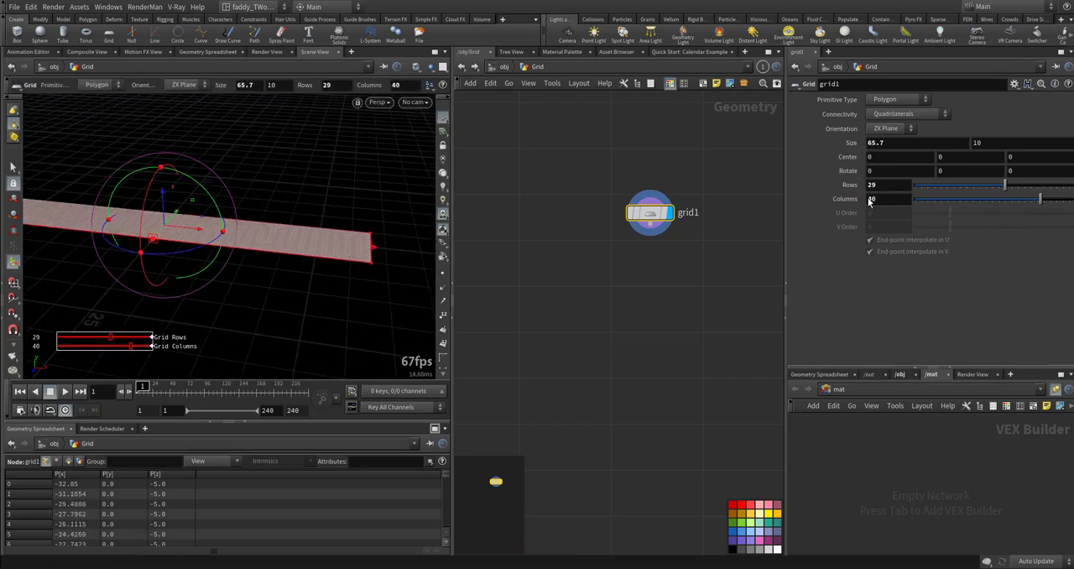
pyautogui.keyDown('alt'); pyautogui.moveTo(281, 240); pyautogui.dragTo(621, 215, button='right'); pyautogui.keyUp('alt')
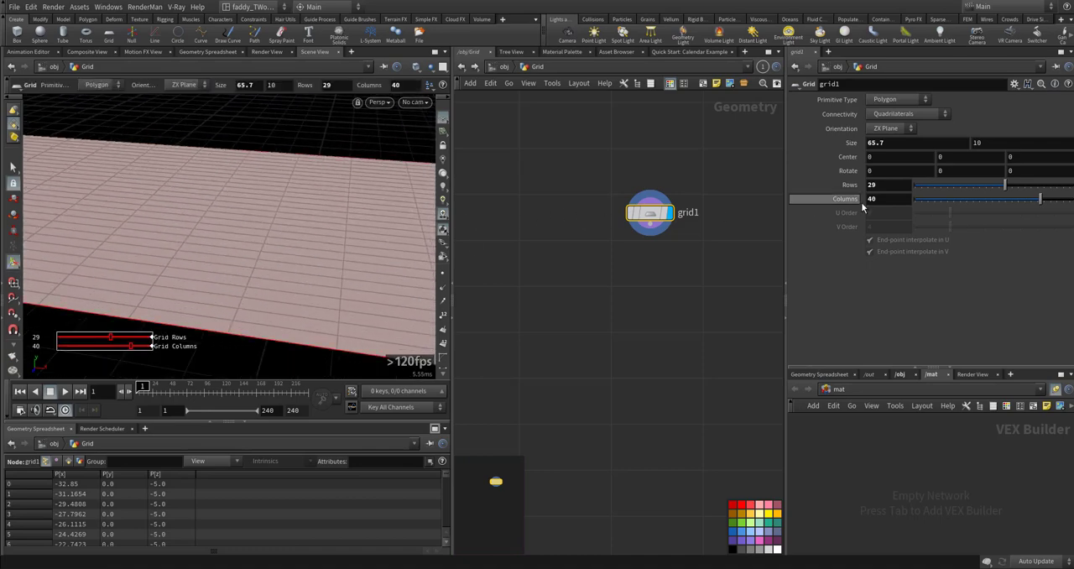
pyautogui.moveTo(873, 199); pyautogui.dragTo(1041, 201, button='middle')
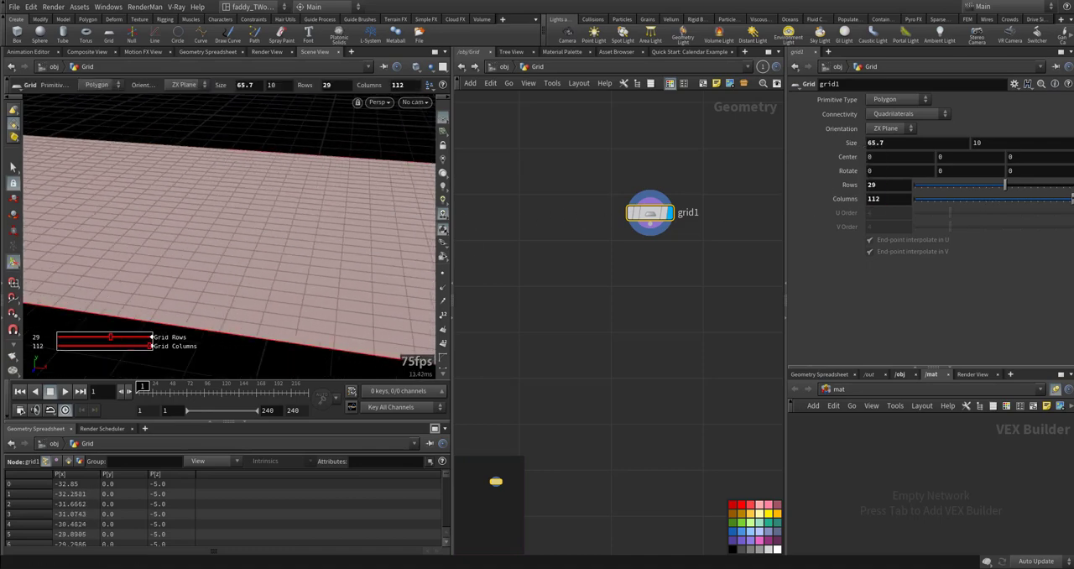
pyautogui.keyDown('alt'); pyautogui.moveTo(239, 269); pyautogui.dragTo(99, 276, button='right'); pyautogui.keyUp('alt')
pyautogui.keyDown('alt'); pyautogui.moveTo(150, 263); pyautogui.dragTo(234, 290, button='middle'); pyautogui.keyUp('alt')
# - Add a Sphere node beside the grid node in the network
pyautogui.moveTo(478, 204); pyautogui.dragTo(590, 250, button='middle')
pyautogui.press('Tab')
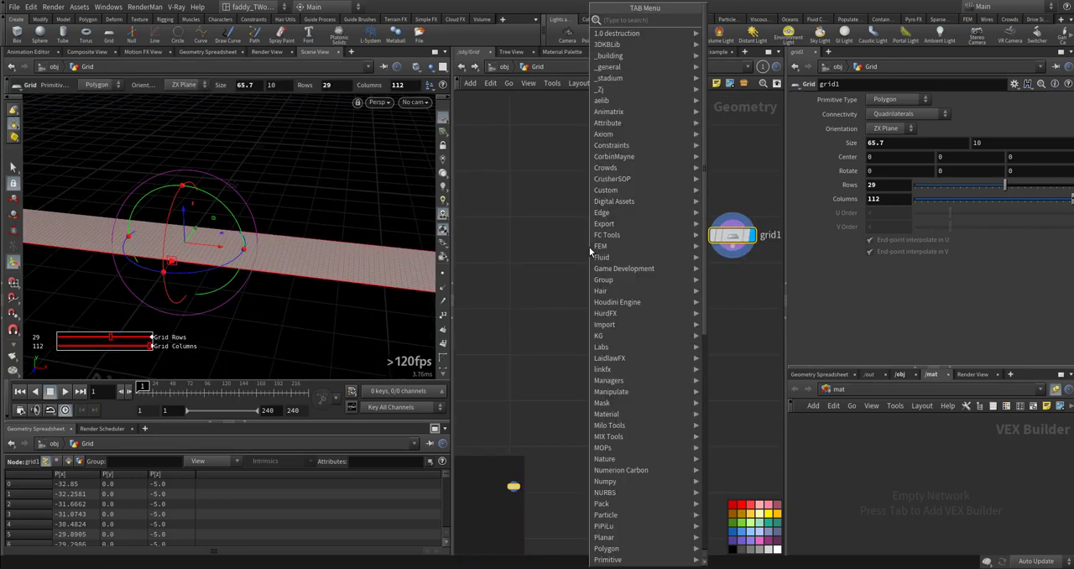
pyautogui.write('sphere')
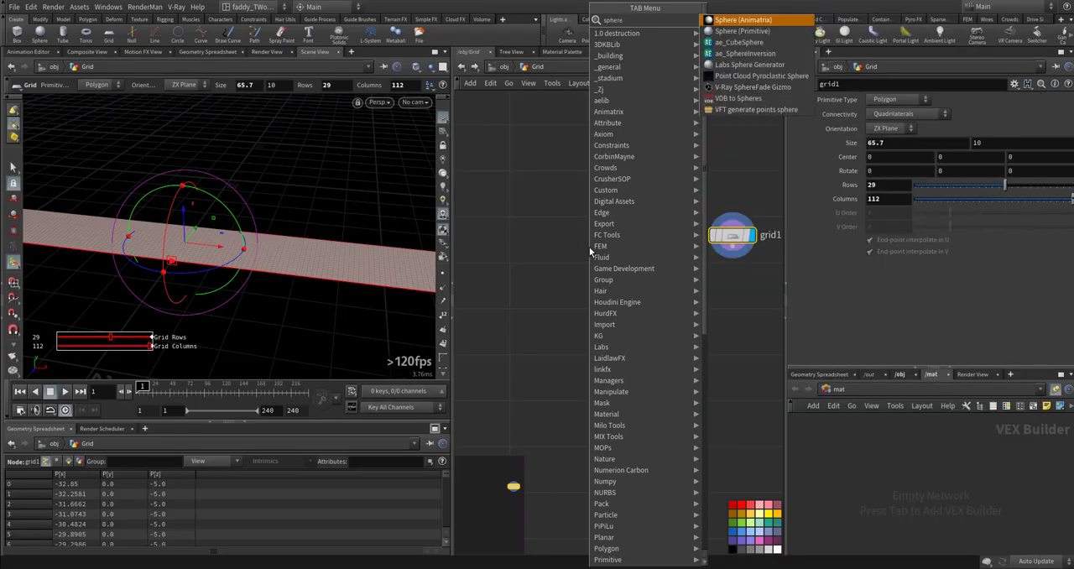
pyautogui.press('Return')
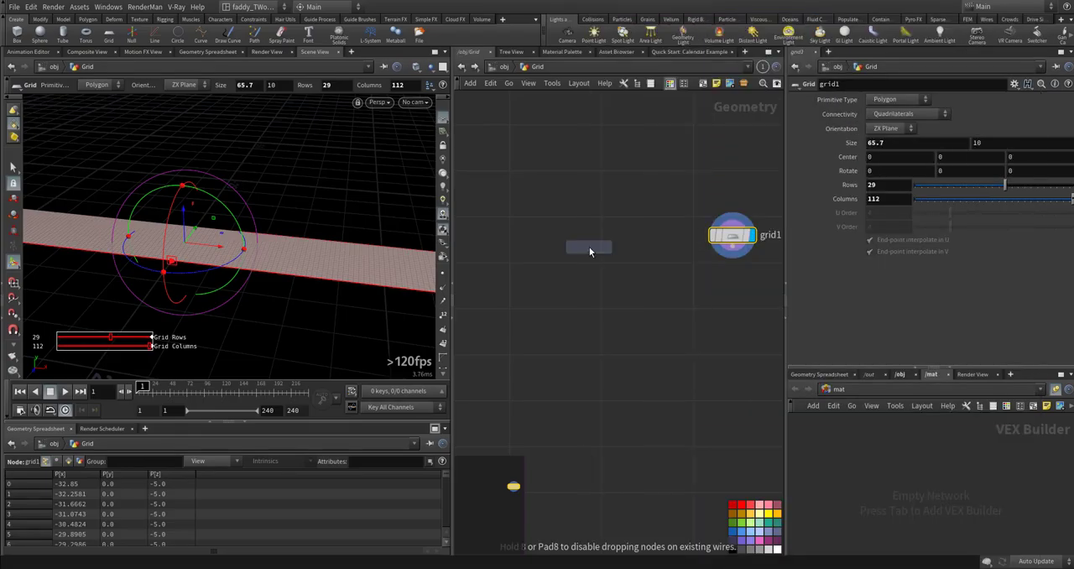
pyautogui.click(585, 242)
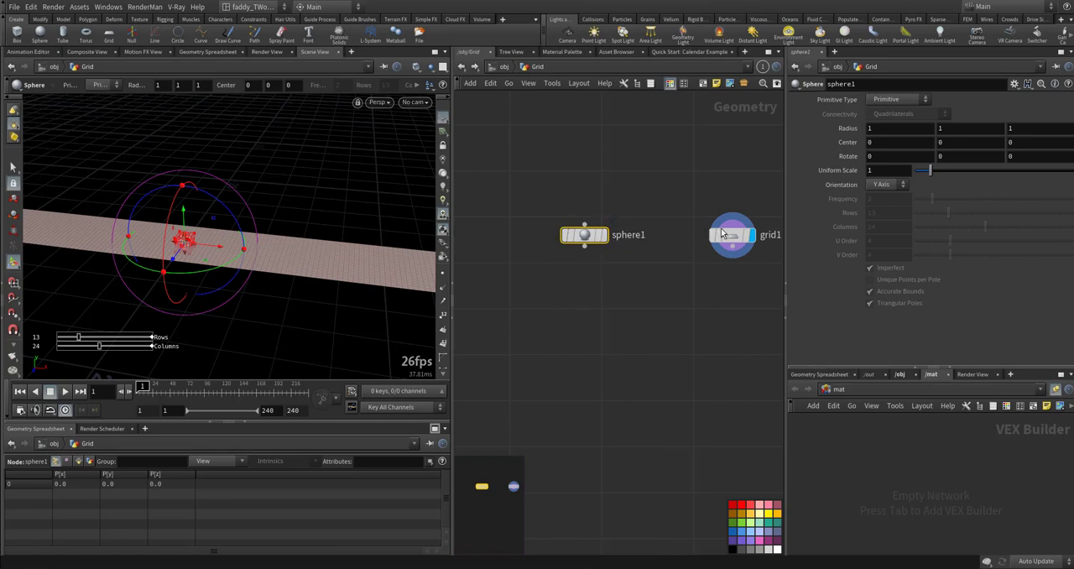
# - Show the sphere as a template and move its center along X to about -34.7, just beyond the strip's end
pyautogui.moveTo(705, 238)
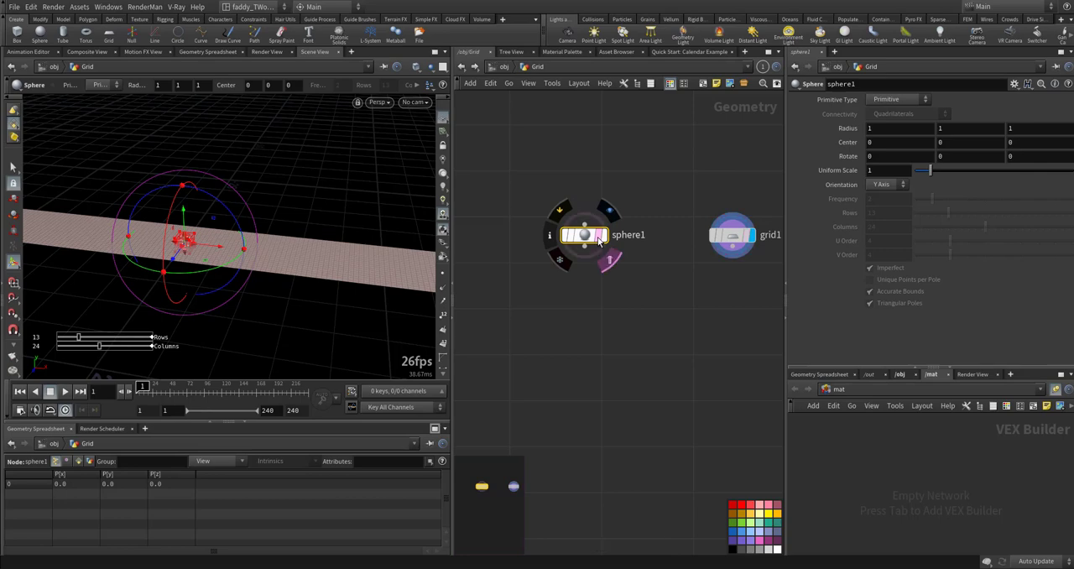
pyautogui.click(610, 259)
pyautogui.keyDown('alt'); pyautogui.moveTo(241, 263); pyautogui.dragTo(304, 264, button='middle'); pyautogui.keyUp('alt')
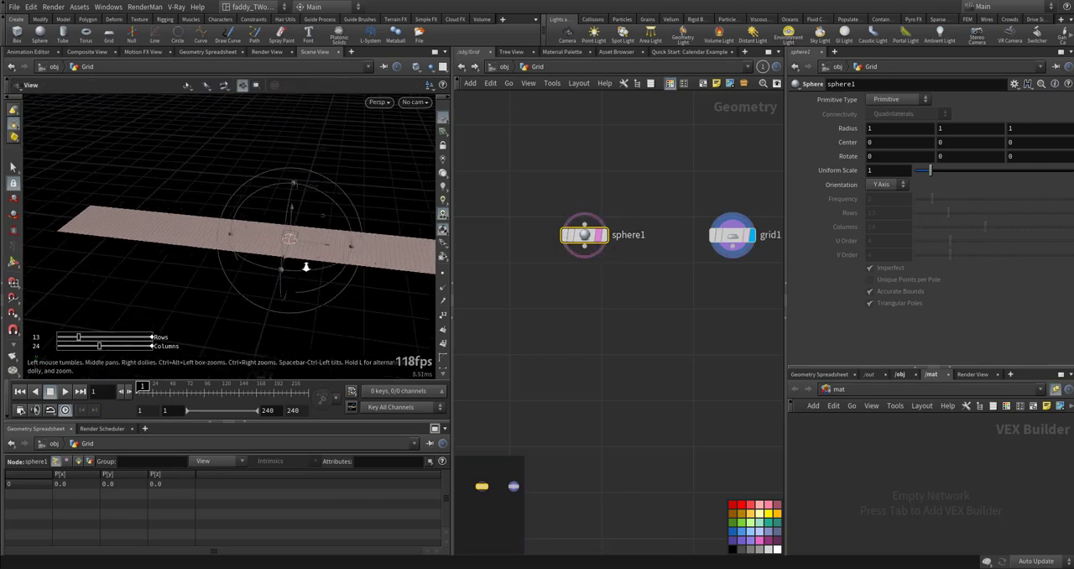
pyautogui.keyDown('alt'); pyautogui.moveTo(305, 263); pyautogui.dragTo(319, 317, button='right'); pyautogui.keyUp('alt')
pyautogui.keyDown('alt'); pyautogui.moveTo(319, 316); pyautogui.dragTo(168, 257, button='middle'); pyautogui.keyUp('alt')
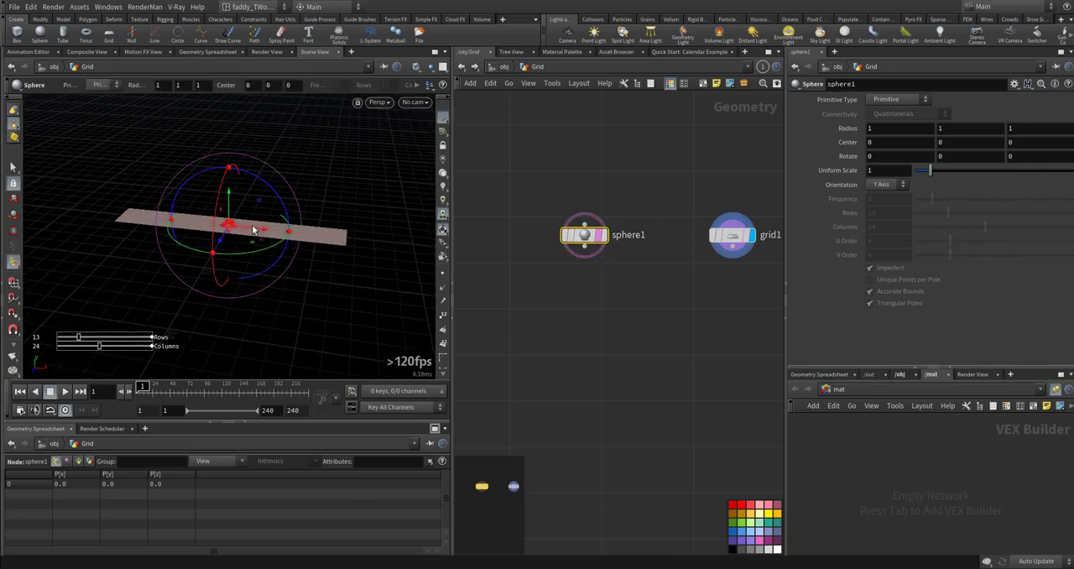
pyautogui.moveTo(269, 234); pyautogui.dragTo(244, 257)
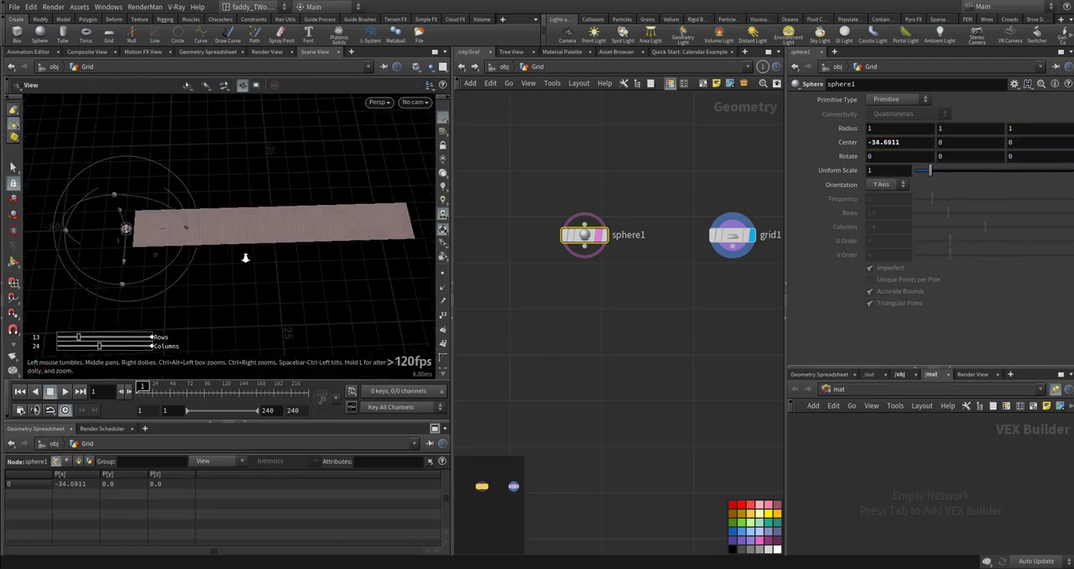
# - Add a Transform node connected below the sphere and make it the displayed node
pyautogui.keyDown('alt'); pyautogui.moveTo(244, 257); pyautogui.dragTo(294, 260, button='right'); pyautogui.keyUp('alt')
pyautogui.press('Tab')
pyautogui.write('tr')
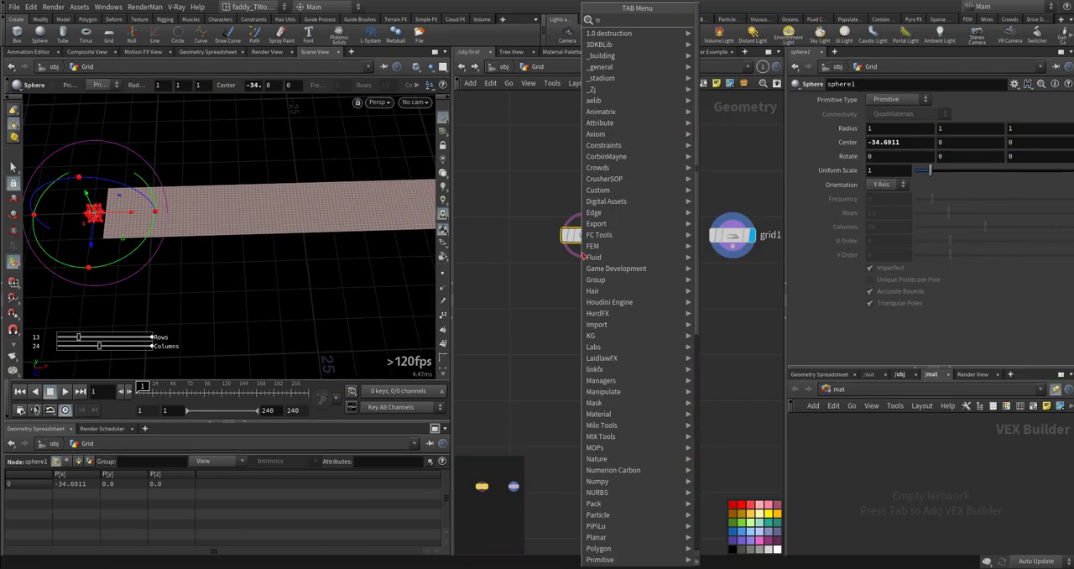
pyautogui.write('a')
pyautogui.click(730, 76)
pyautogui.click(593, 286)
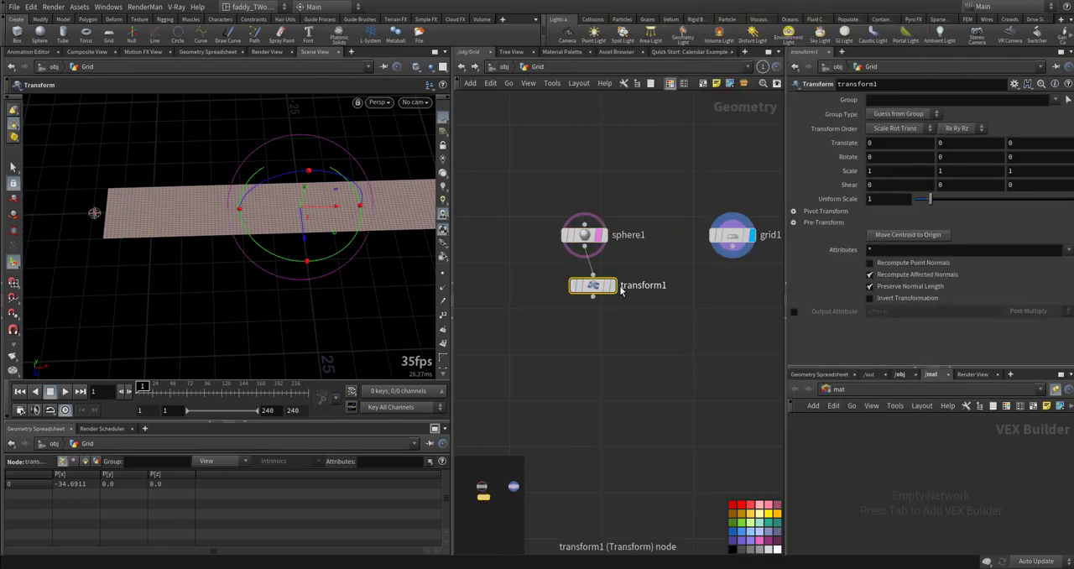
pyautogui.click(613, 285)
# - Apply the Centroid preset to the transform and show the grid as a template
pyautogui.click(1015, 84)
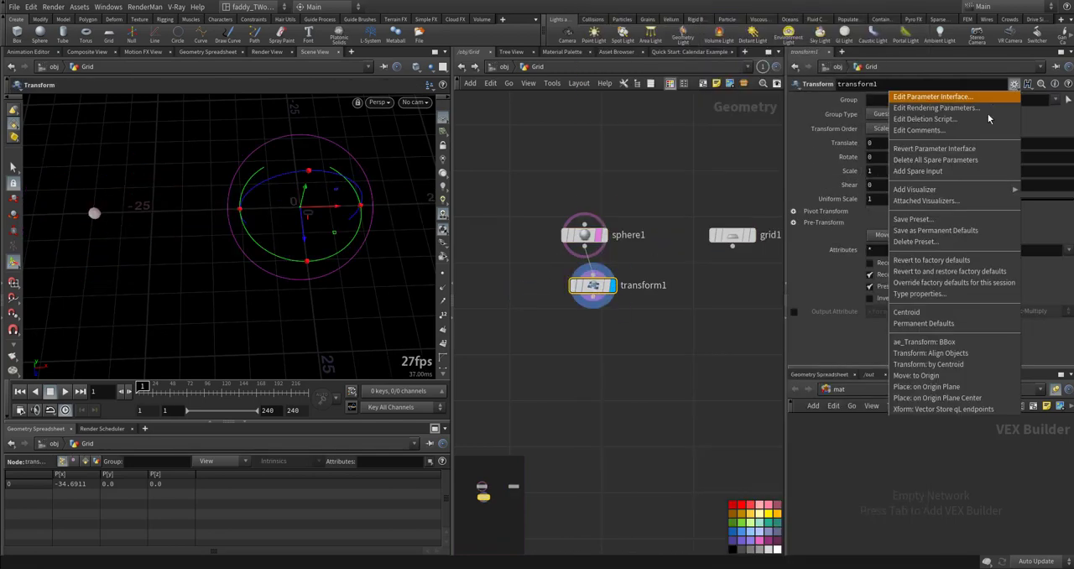
pyautogui.click(906, 312)
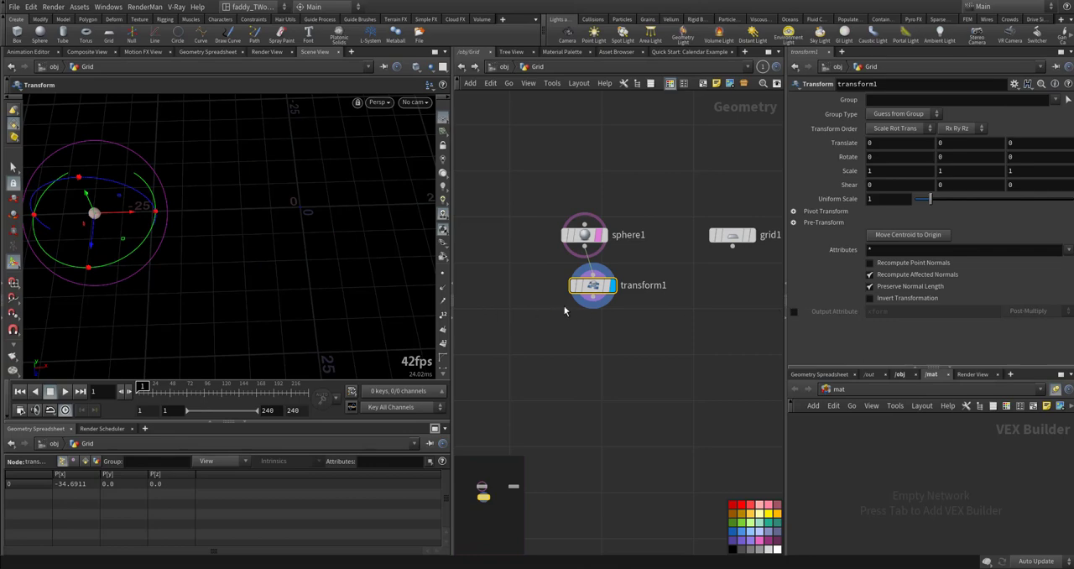
pyautogui.click(741, 248)
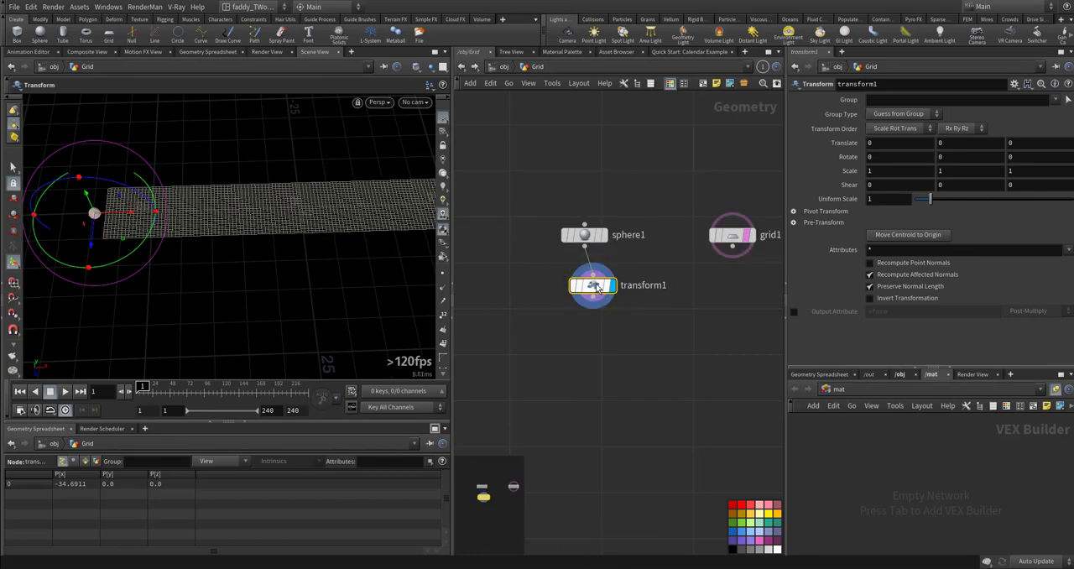
# - Keyframe the transform's Translate values at 0 on frame 1, and view the whole strip from above
pyautogui.keyDown('alt'); pyautogui.click(851, 144); pyautogui.keyUp('alt')
pyautogui.keyDown('alt'); pyautogui.moveTo(313, 226); pyautogui.dragTo(294, 266); pyautogui.keyUp('alt')
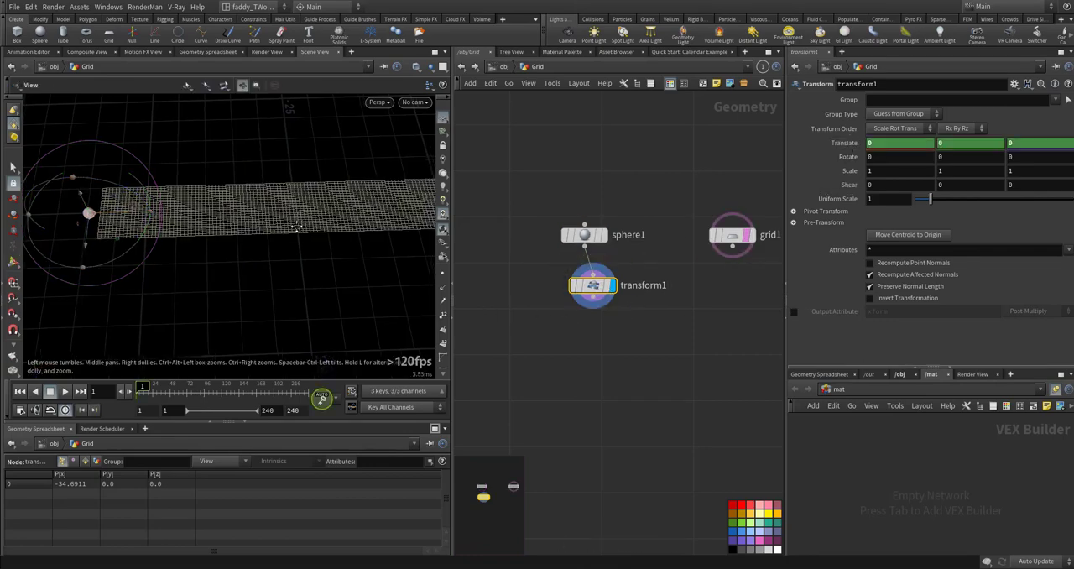
pyautogui.keyDown('alt'); pyautogui.moveTo(295, 266); pyautogui.dragTo(229, 251, button='middle'); pyautogui.keyUp('alt')
pyautogui.keyDown('alt'); pyautogui.moveTo(229, 252); pyautogui.dragTo(228, 267); pyautogui.keyUp('alt')
pyautogui.keyDown('alt'); pyautogui.moveTo(271, 244); pyautogui.dragTo(343, 239, button='middle'); pyautogui.keyUp('alt')
pyautogui.keyDown('alt'); pyautogui.moveTo(273, 218); pyautogui.dragTo(245, 205, button='middle'); pyautogui.keyUp('alt')
pyautogui.keyDown('alt'); pyautogui.moveTo(245, 205); pyautogui.dragTo(242, 220, button='right'); pyautogui.keyUp('alt')
pyautogui.press('Return')
pyautogui.moveTo(147, 202); pyautogui.dragTo(434, 227)
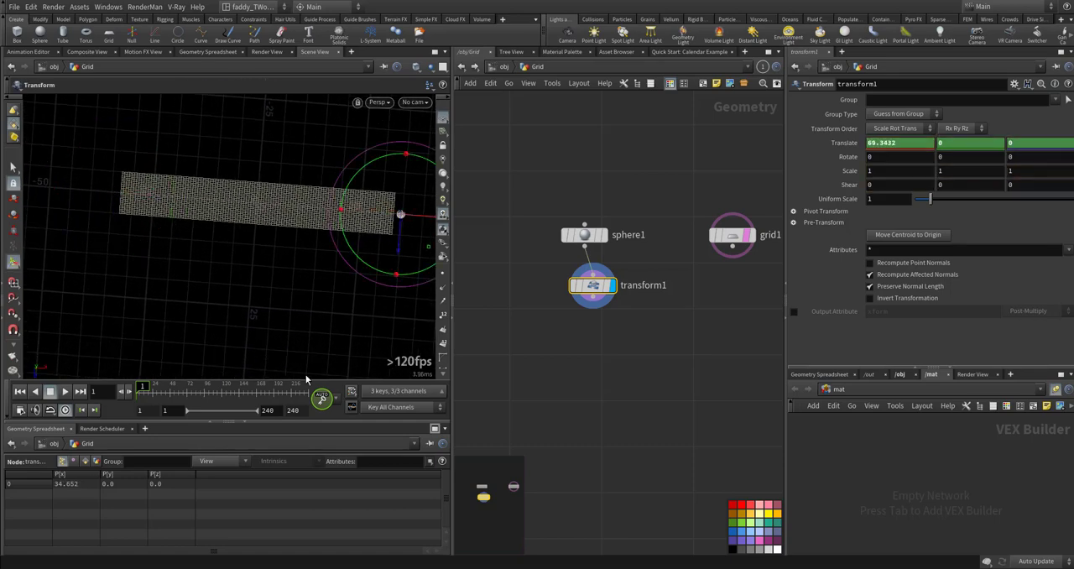
pyautogui.hotkey('ctrl', 'z')
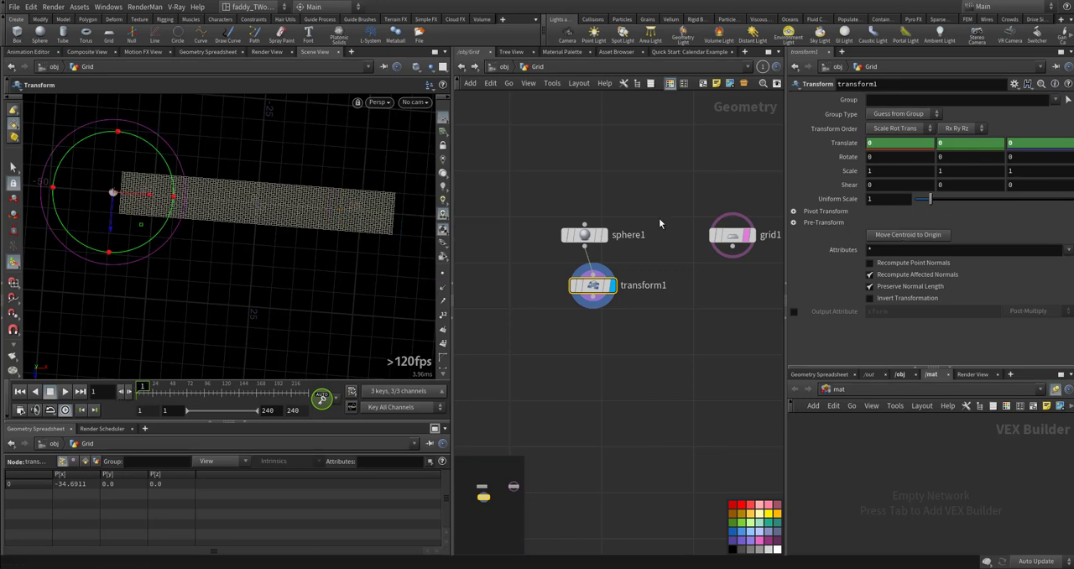
# - On frame 240, keyframe the sphere past the strip's far end with Translate X at about 70.4
pyautogui.click(80, 391)
pyautogui.moveTo(148, 202); pyautogui.dragTo(427, 249)
pyautogui.press('r')
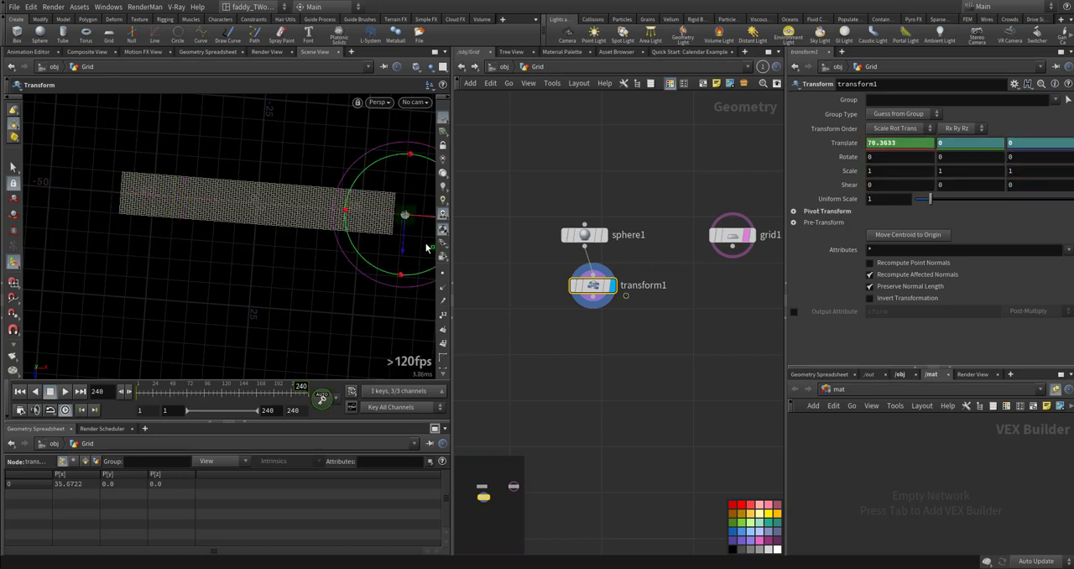
# - Keyframe the sphere's Translate Z at about -6.3 on frame 121, and move it to the strip's opposite side on frame 48
pyautogui.click(223, 396)
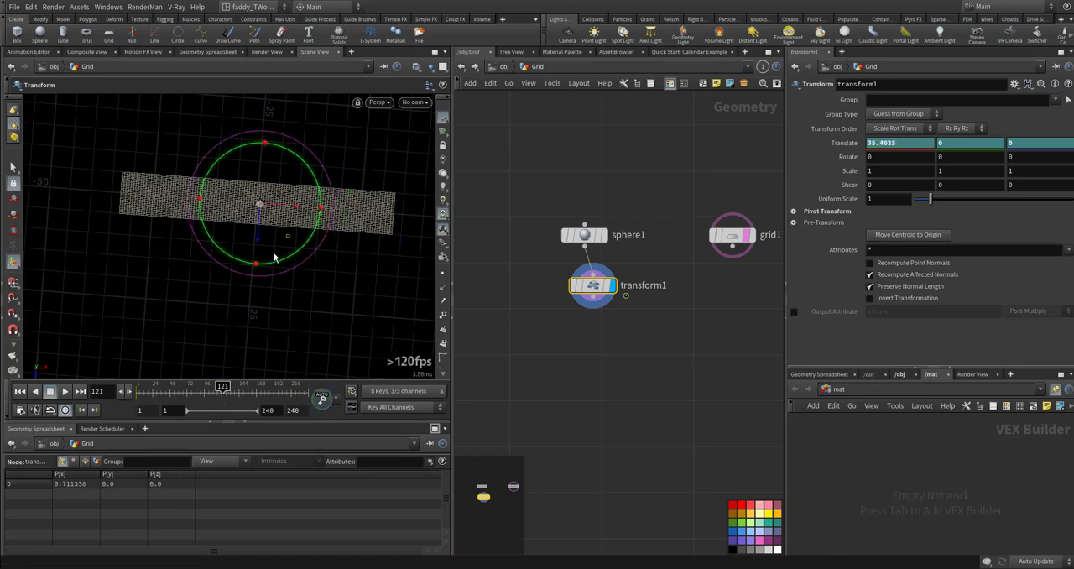
pyautogui.moveTo(259, 238); pyautogui.dragTo(261, 212)
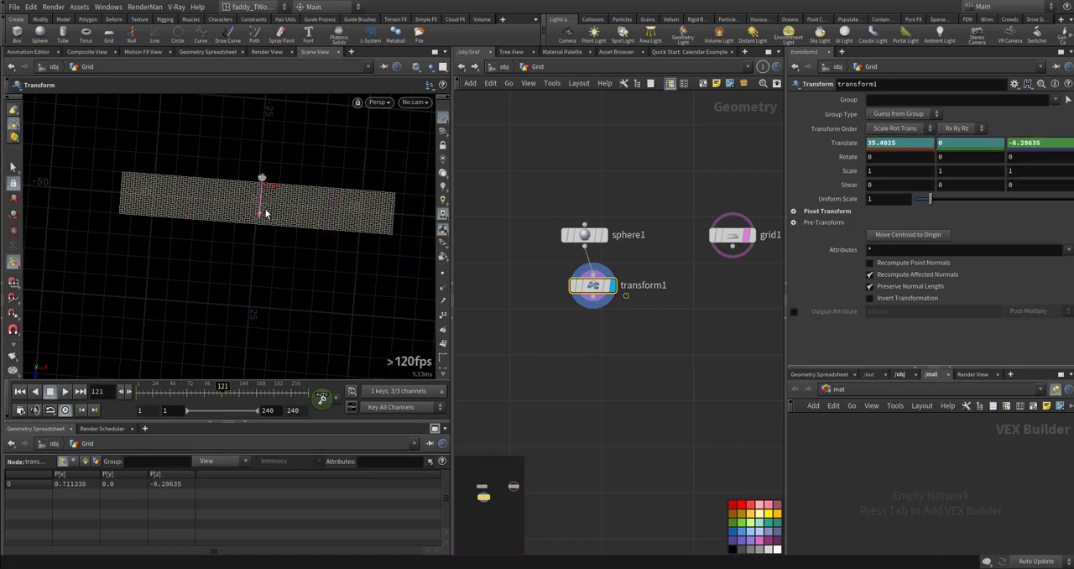
pyautogui.click(171, 391)
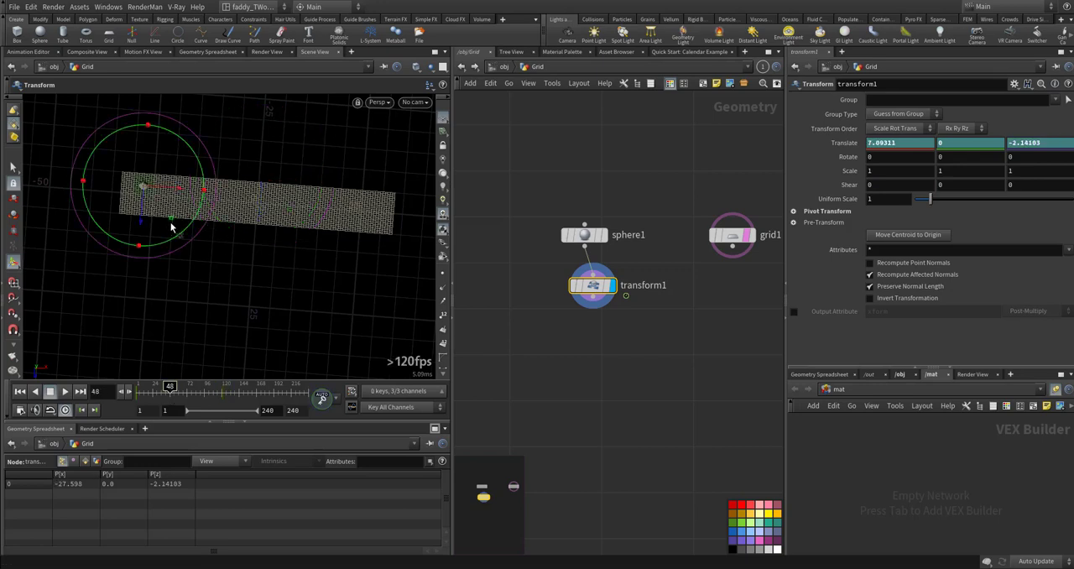
pyautogui.moveTo(171, 226); pyautogui.dragTo(187, 247)
# - Keyframe the sphere's Translate Z at about 4.96 on frame 164, and scrub the timeline to review the motion
pyautogui.click(271, 392)
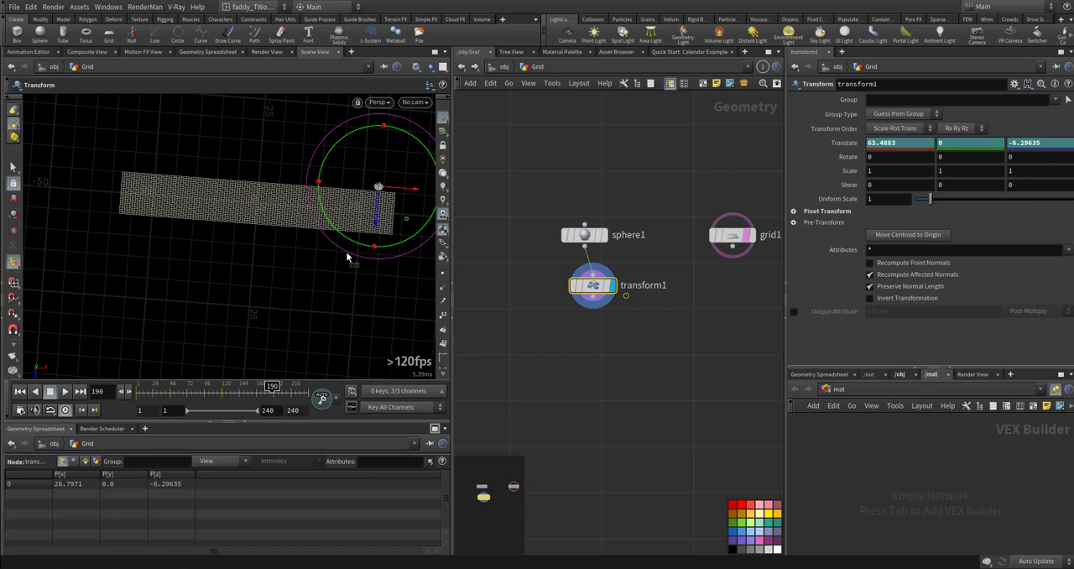
pyautogui.moveTo(271, 387); pyautogui.dragTo(254, 388)
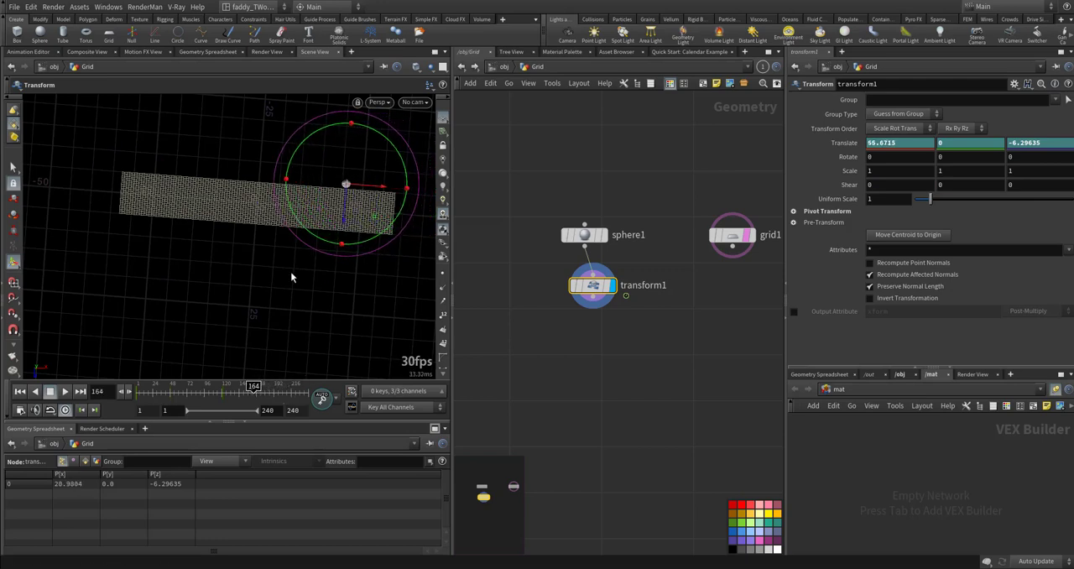
pyautogui.moveTo(343, 222); pyautogui.dragTo(339, 267)
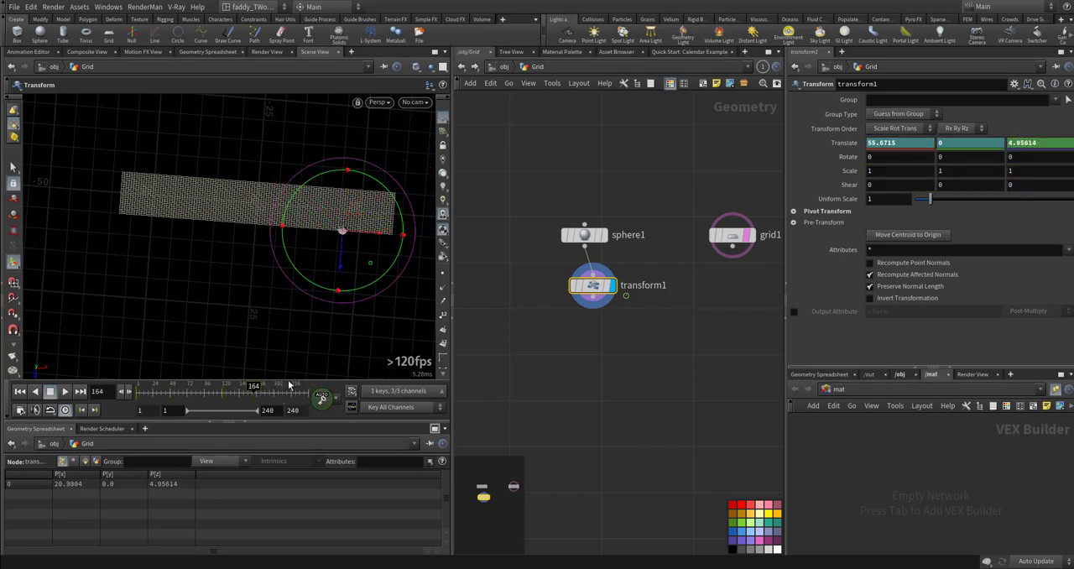
pyautogui.moveTo(297, 397); pyautogui.dragTo(237, 398)
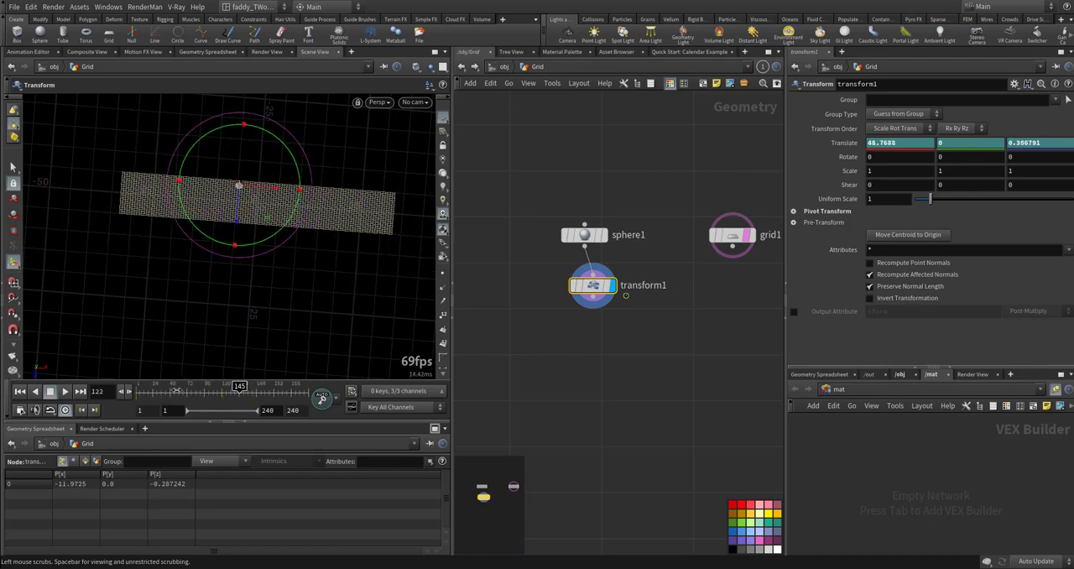
# - Return to the first frame and view the grid strip at an oblique angle
pyautogui.hotkey('ctrl', 'Up')
pyautogui.keyDown('alt'); pyautogui.moveTo(233, 280); pyautogui.dragTo(322, 203); pyautogui.keyUp('alt')
pyautogui.keyDown('alt'); pyautogui.moveTo(323, 203); pyautogui.dragTo(238, 244, button='right'); pyautogui.keyUp('alt')
pyautogui.keyDown('alt'); pyautogui.moveTo(238, 244); pyautogui.dragTo(247, 249); pyautogui.keyUp('alt')
pyautogui.keyDown('alt'); pyautogui.moveTo(247, 249); pyautogui.dragTo(345, 264, button='middle'); pyautogui.keyUp('alt')
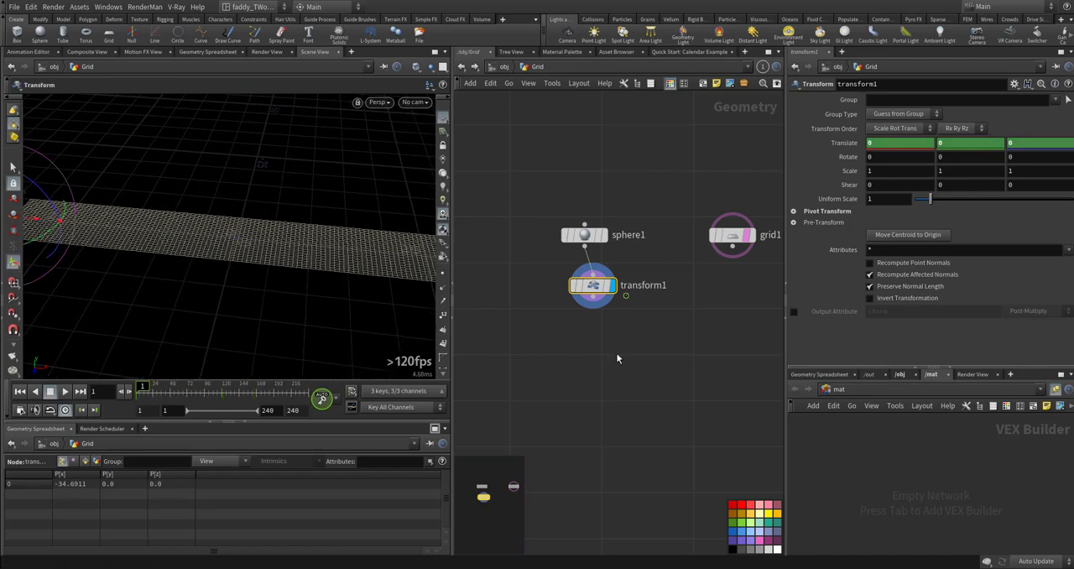
# - Add a Color node below the sphere's transform and place a copy of it below the grid node
pyautogui.moveTo(632, 364); pyautogui.dragTo(598, 343, button='middle')
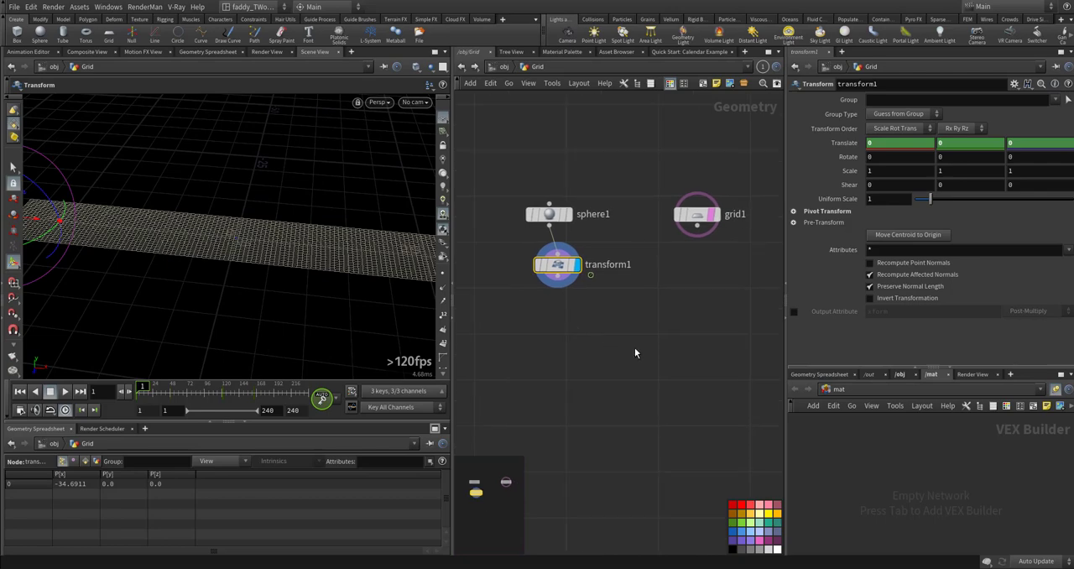
pyautogui.press('Tab')
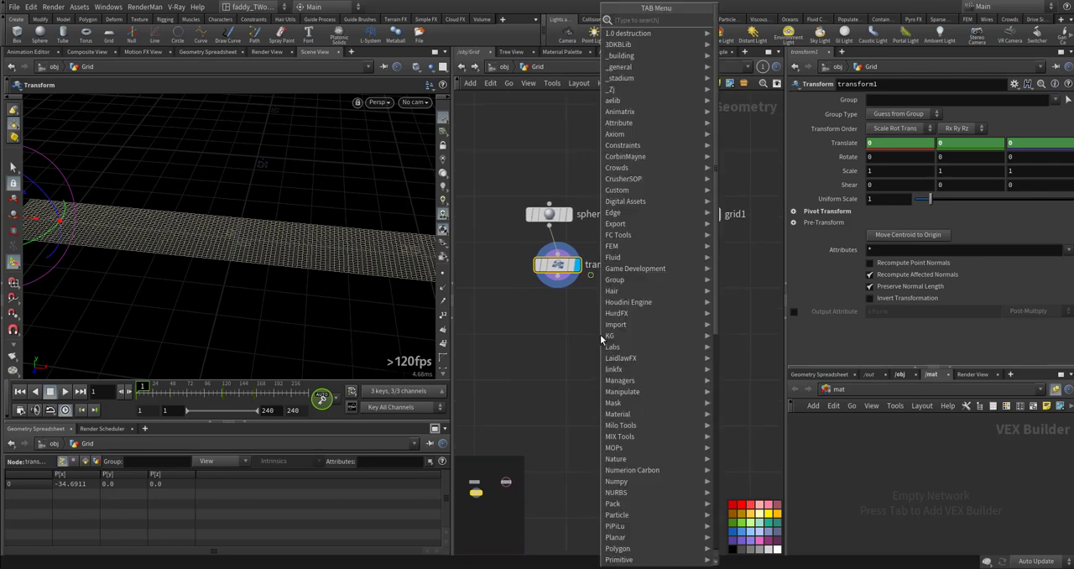
pyautogui.write('color')
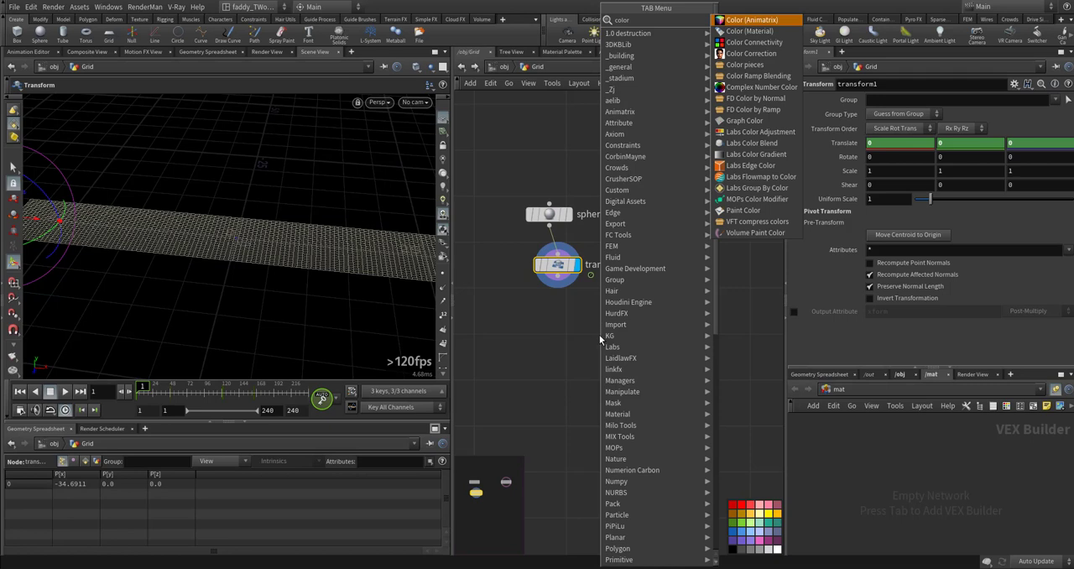
pyautogui.press('Down')
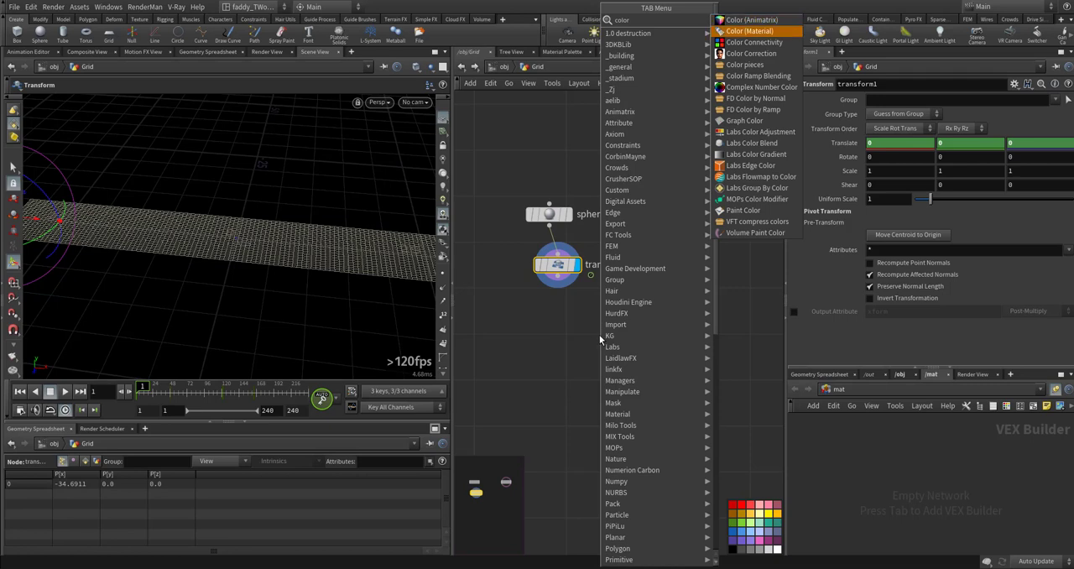
pyautogui.press('Return')
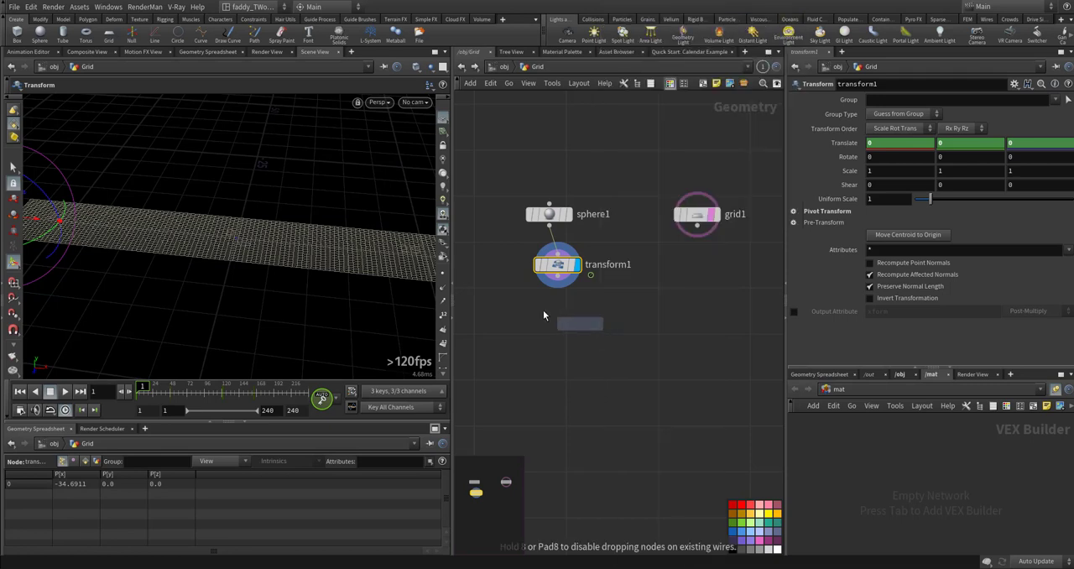
pyautogui.click(548, 332)
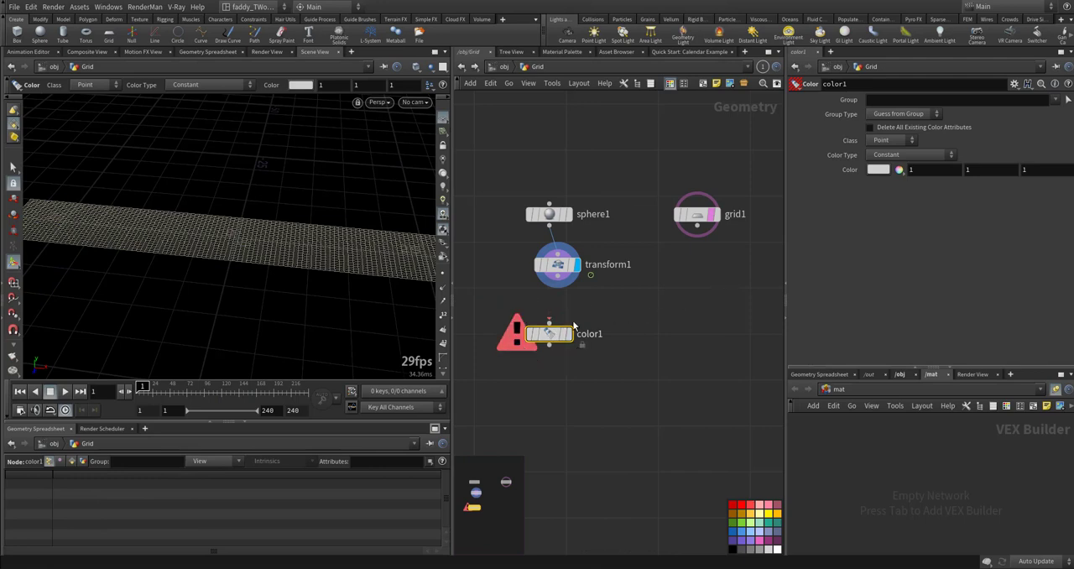
pyautogui.keyDown('alt'); pyautogui.moveTo(553, 337); pyautogui.dragTo(712, 276); pyautogui.keyUp('alt')
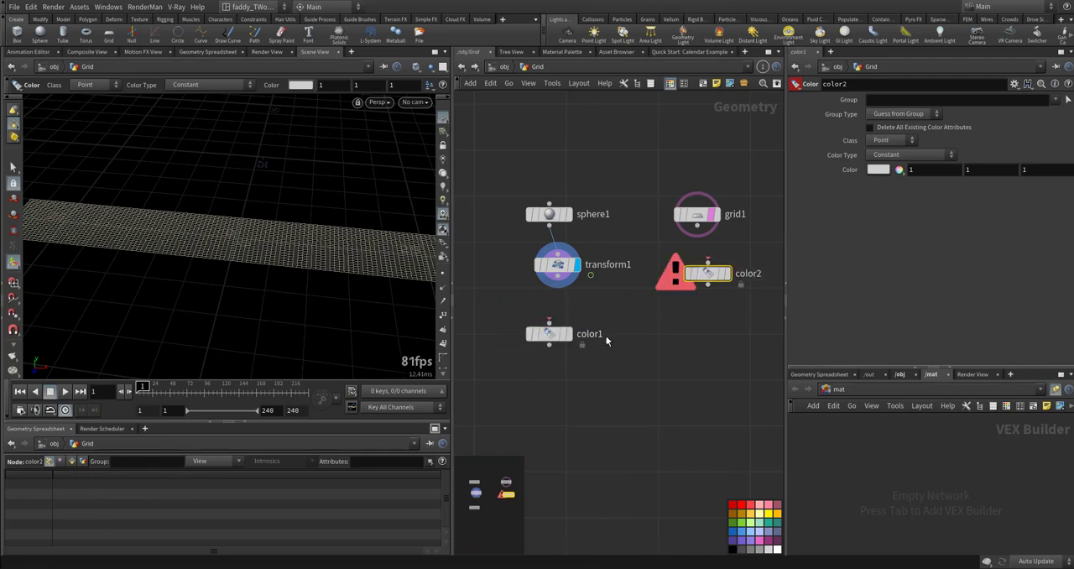
# - Set the Color node below the transform to red (1, 0, 0) and the one below the grid to black (0, 0, 0)
pyautogui.click(550, 336)
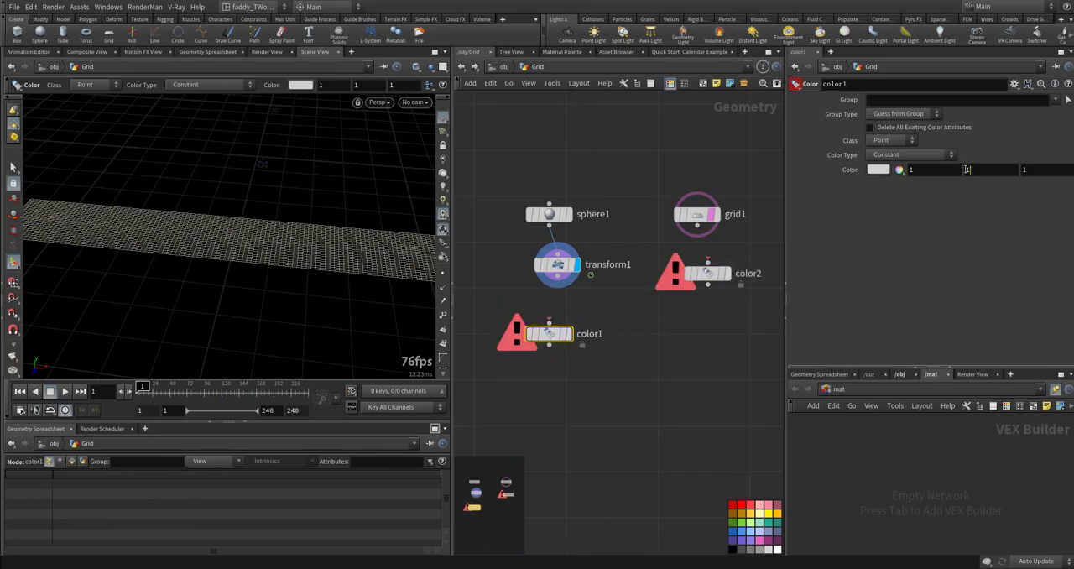
pyautogui.write('0')
pyautogui.press('Tab')
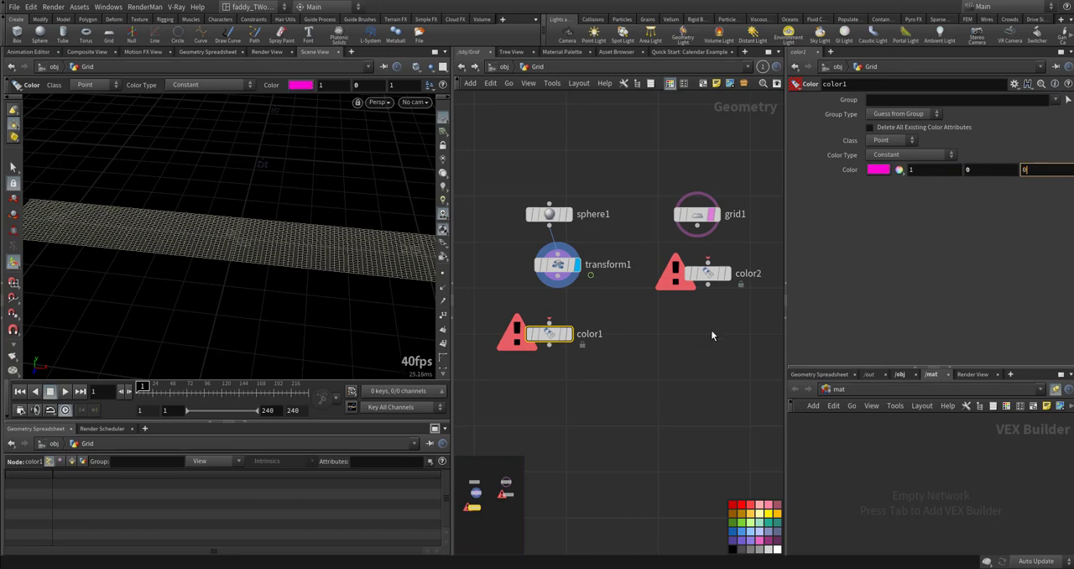
pyautogui.moveTo(730, 328); pyautogui.dragTo(684, 256)
pyautogui.moveTo(859, 176); pyautogui.dragTo(869, 154, button='middle')
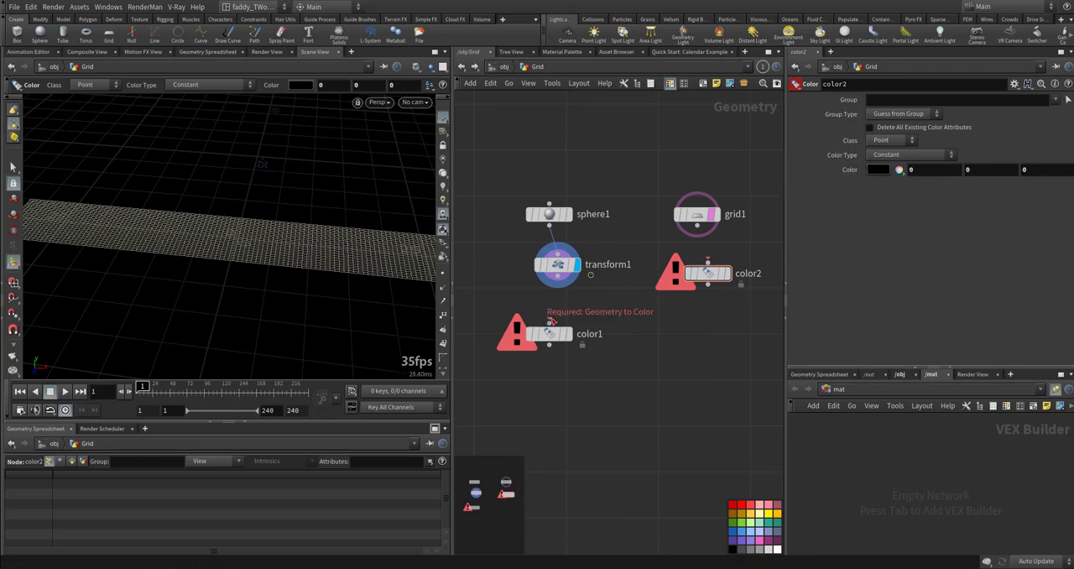
# - Connect the transform to the red Color node and the grid to the black one, and display the red sphere
pyautogui.click(549, 320)
pyautogui.click(558, 286)
pyautogui.click(708, 261)
pyautogui.click(697, 227)
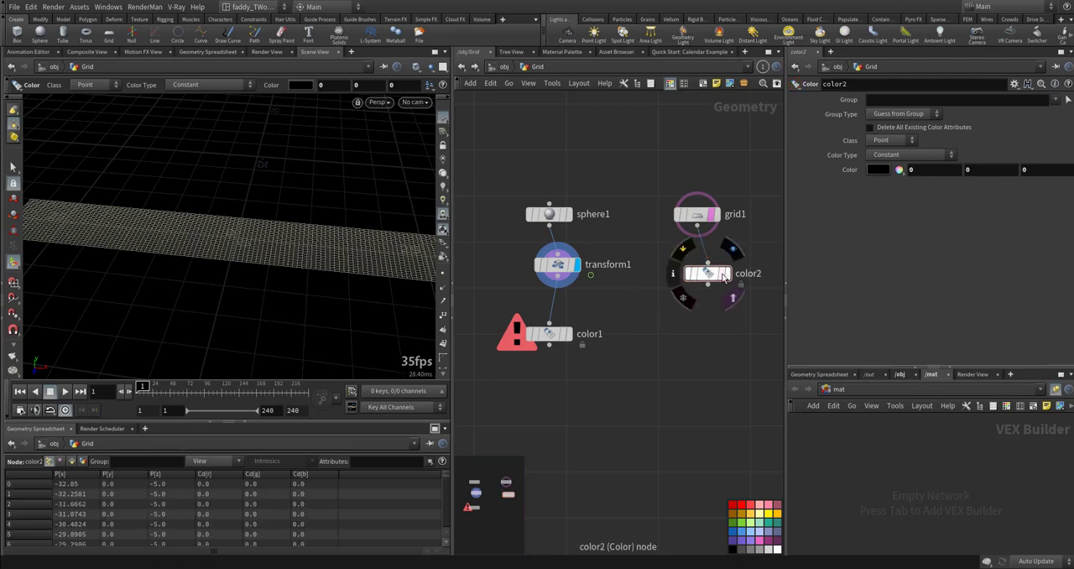
pyautogui.click(551, 334)
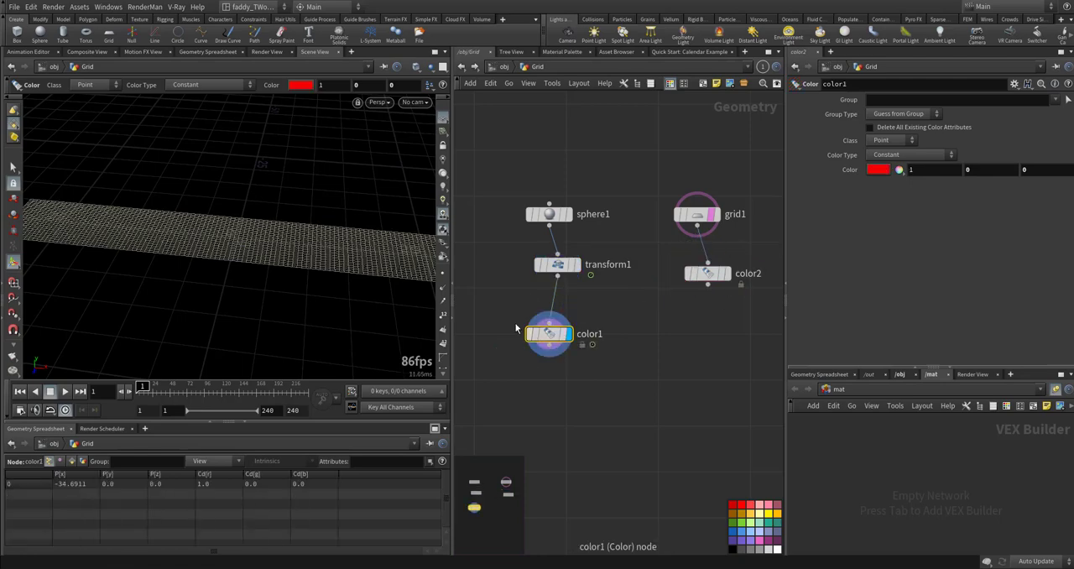
pyautogui.keyDown('alt'); pyautogui.moveTo(220, 307); pyautogui.dragTo(237, 243); pyautogui.keyUp('alt')
# - Add an Attribute Transfer node below the two Color nodes
pyautogui.moveTo(681, 410); pyautogui.dragTo(658, 370, button='middle')
pyautogui.press('Tab')
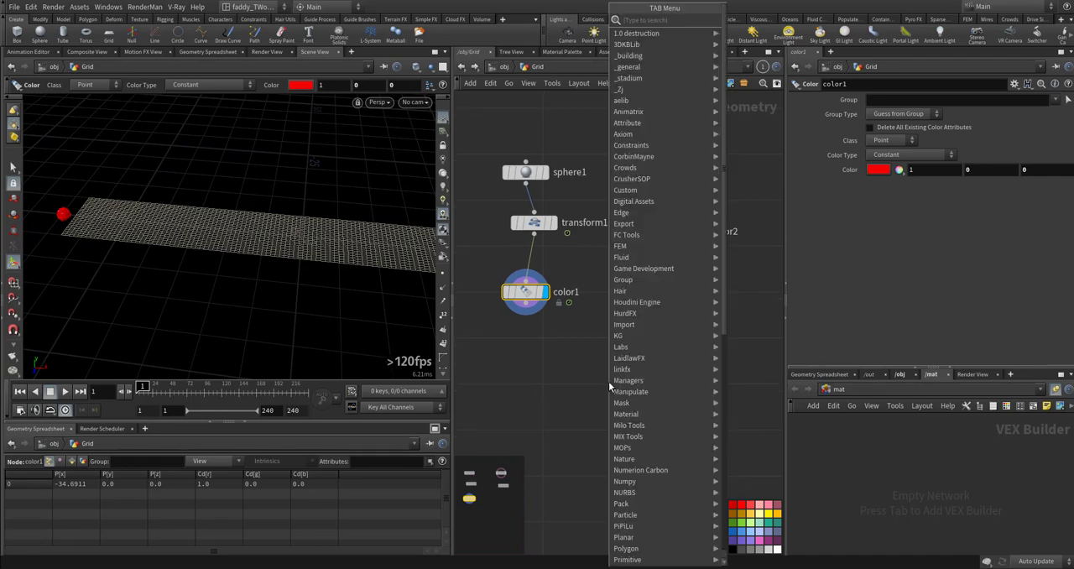
pyautogui.write('atra')
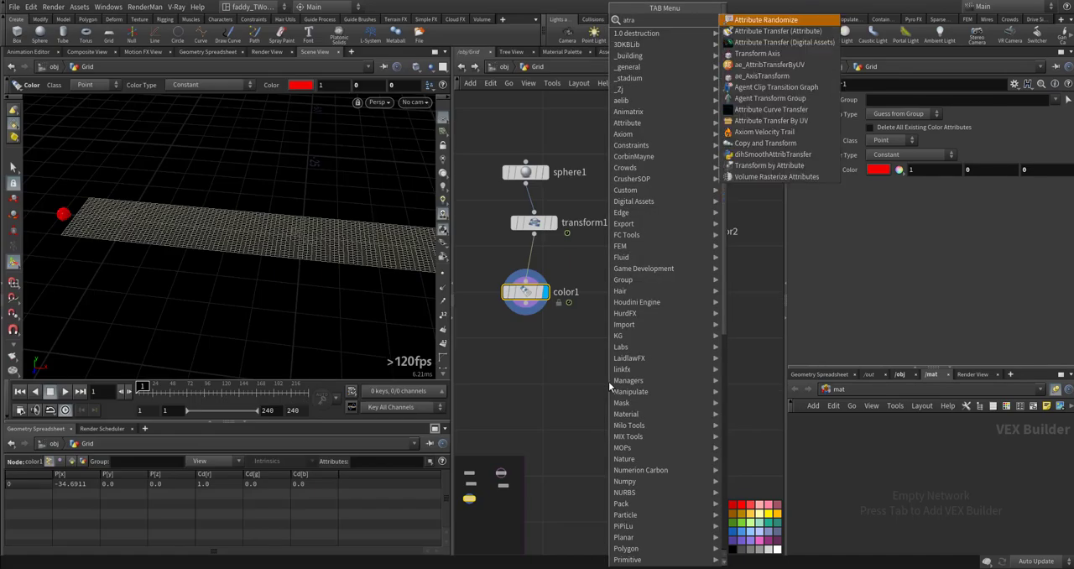
pyautogui.press('Return')
pyautogui.click(624, 370)
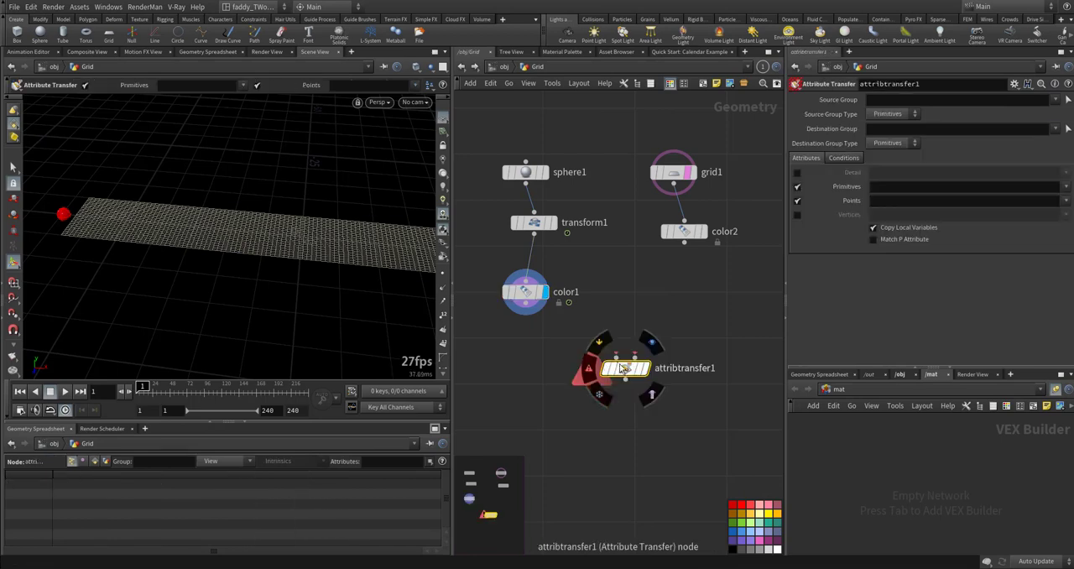
# - Check both Color nodes' point attributes, and feed the grid's color into the Attribute Transfer's first input and the sphere's into its second
pyautogui.middleClick(523, 296)
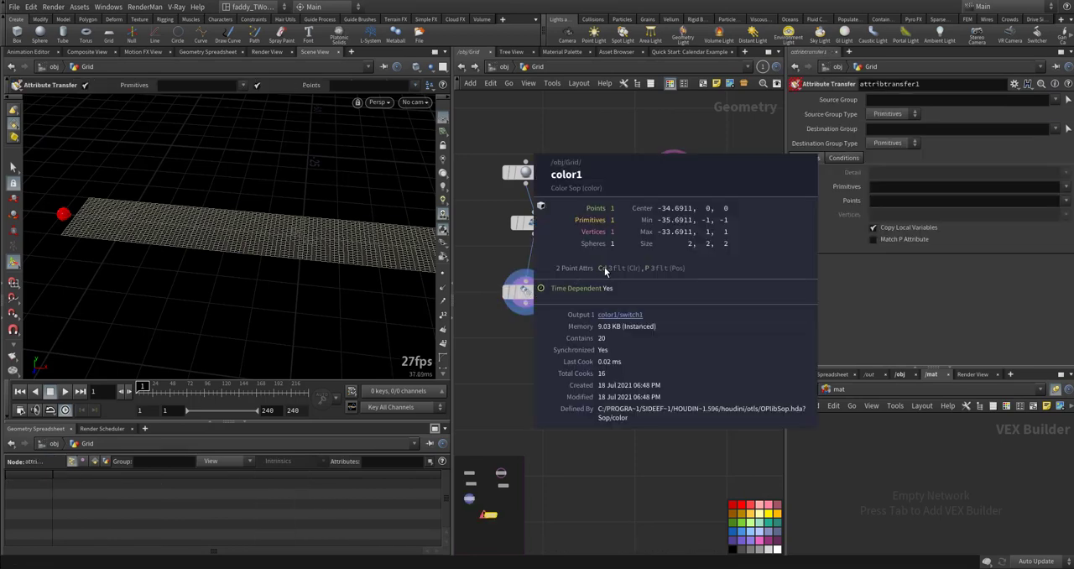
pyautogui.middleClick(685, 234)
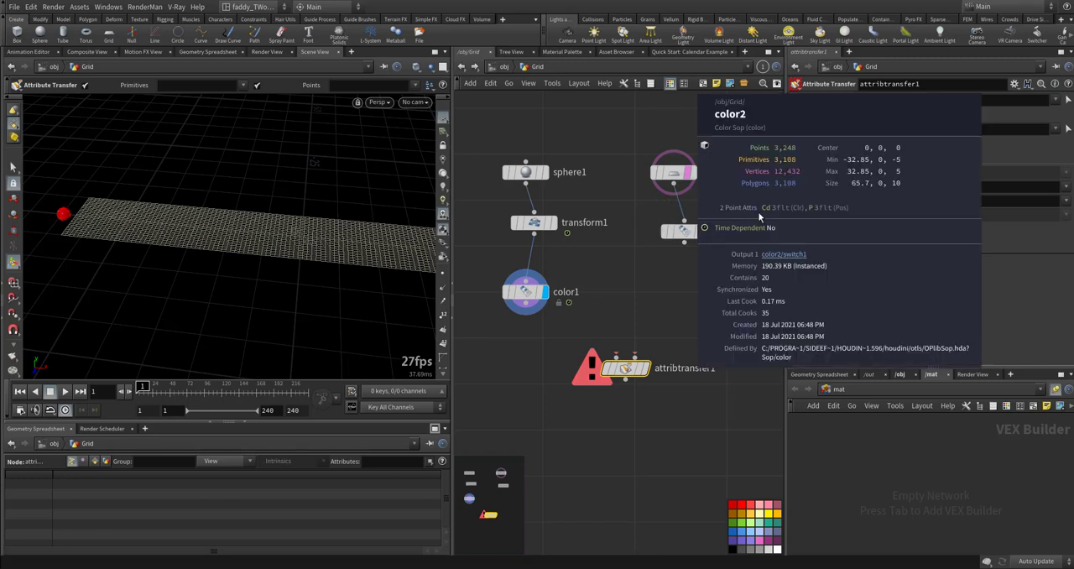
pyautogui.click(616, 357)
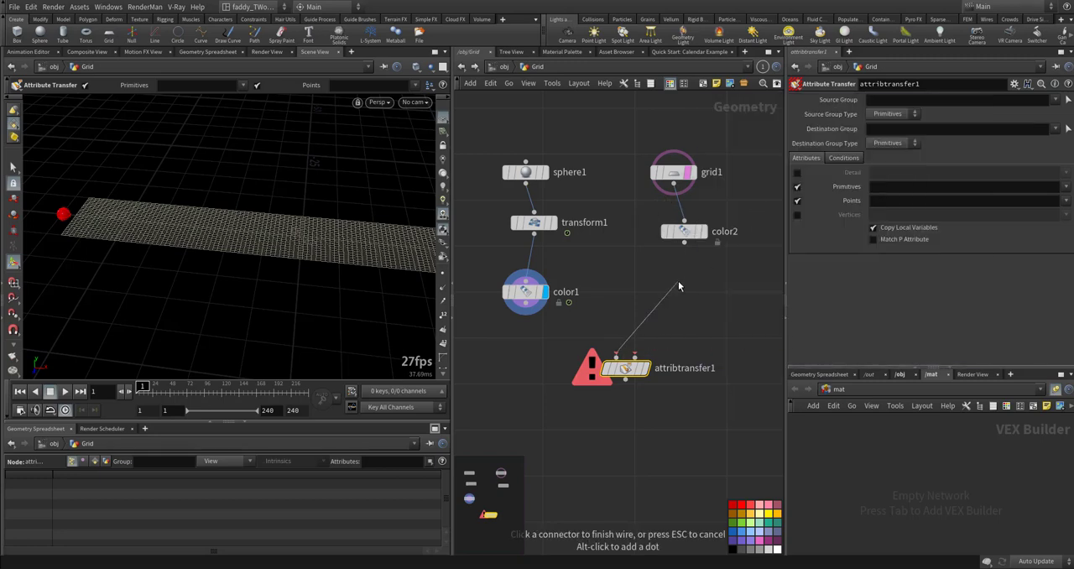
pyautogui.click(684, 242)
pyautogui.click(634, 356)
pyautogui.click(526, 304)
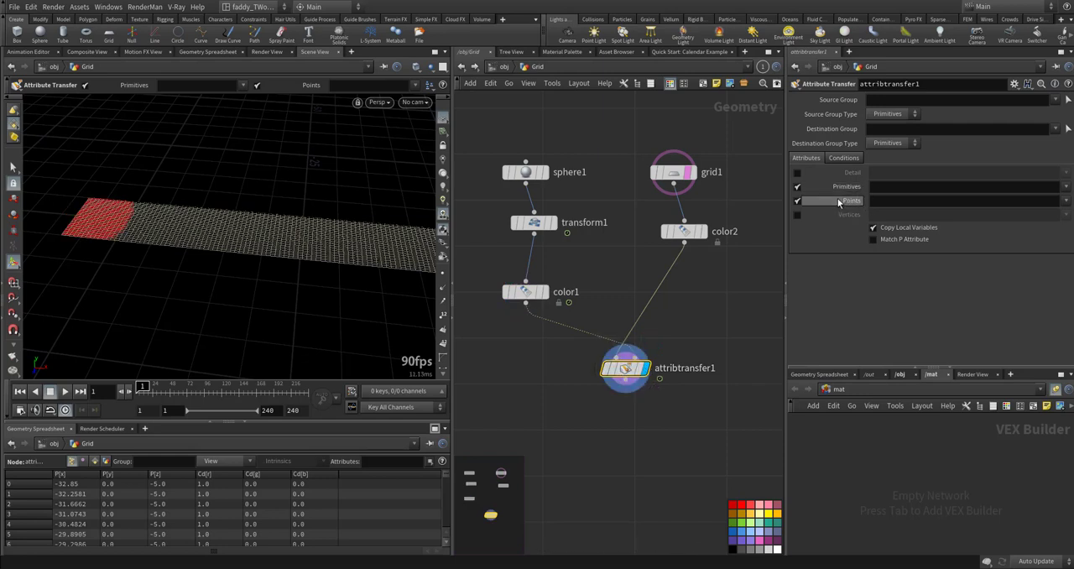
# - Limit the attribute transfer to the point attribute Cd and set its Distance Threshold to 2.9
pyautogui.click(796, 187)
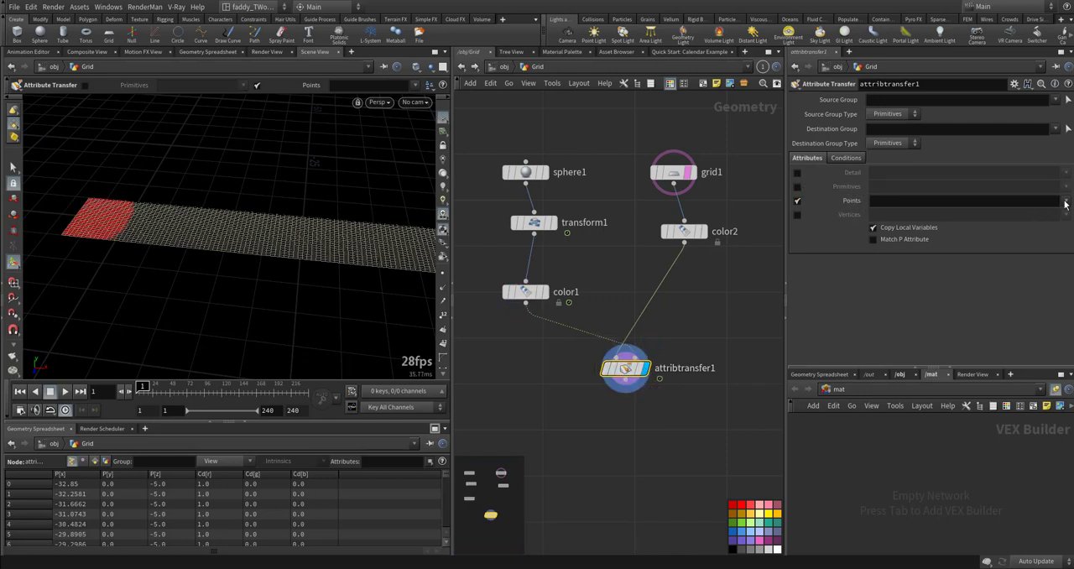
pyautogui.click(1065, 204)
pyautogui.click(1048, 215)
pyautogui.keyDown('alt'); pyautogui.moveTo(109, 234); pyautogui.dragTo(336, 243, button='right'); pyautogui.keyUp('alt')
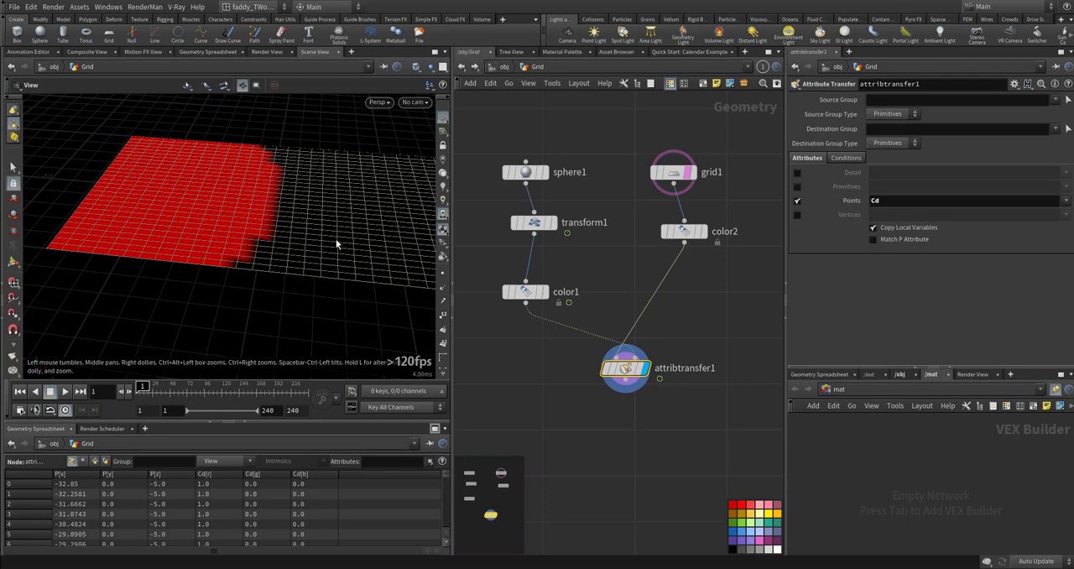
pyautogui.click(847, 159)
pyautogui.moveTo(1067, 217); pyautogui.dragTo(961, 224)
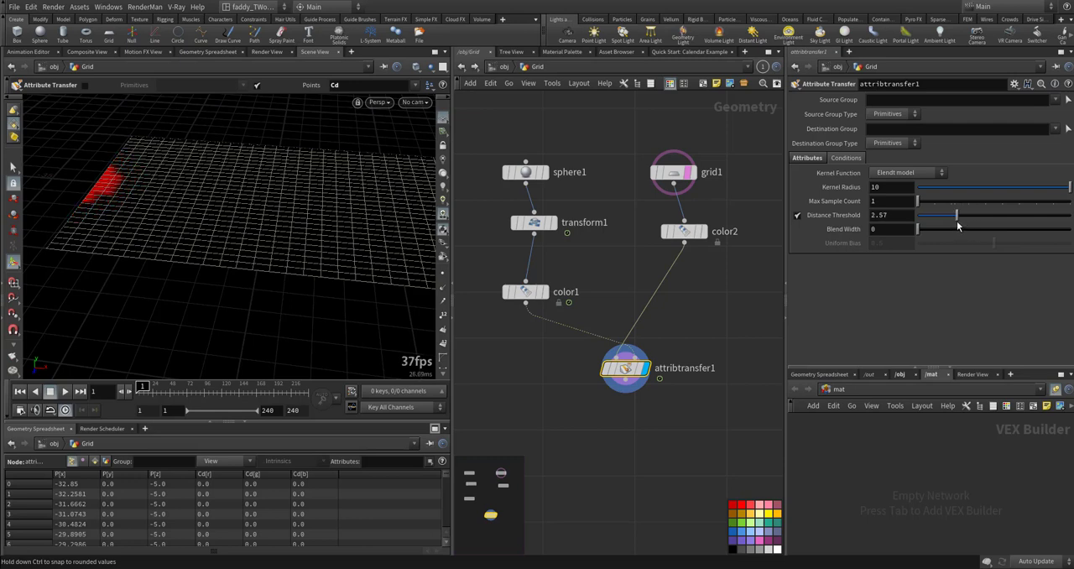
# - Apply a Noise motion effect to the attribute transfer's Distance Threshold and move its floating window aside
pyautogui.rightClick(893, 217)
pyautogui.moveTo(908, 236)
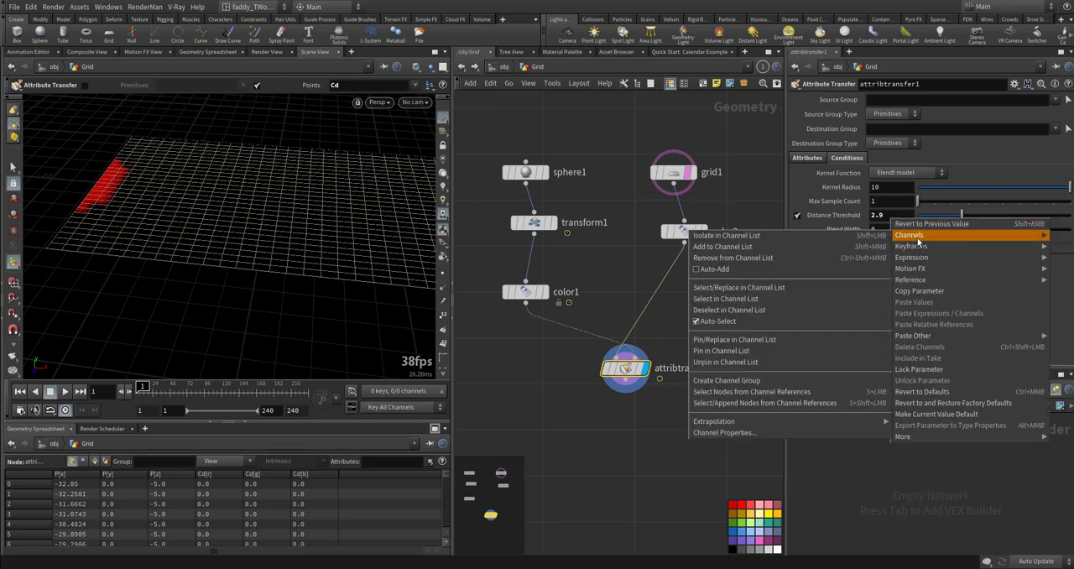
pyautogui.moveTo(914, 269)
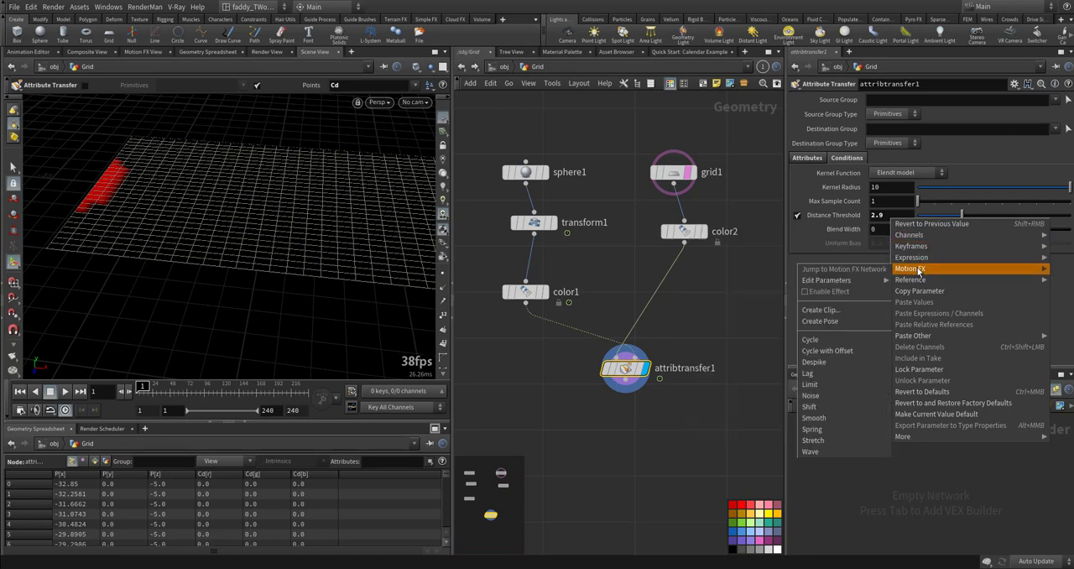
pyautogui.click(810, 395)
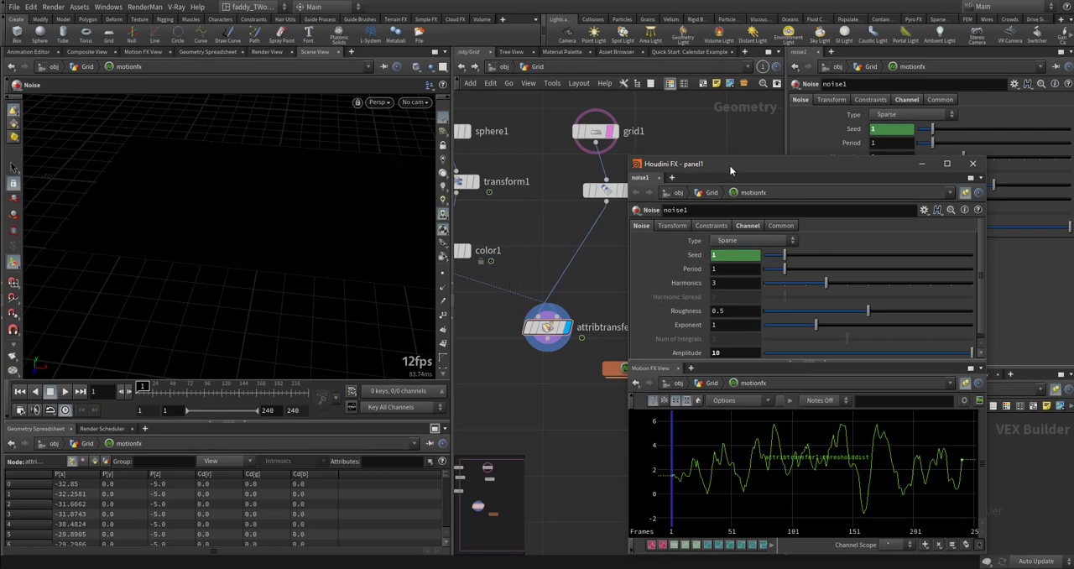
pyautogui.moveTo(730, 165); pyautogui.dragTo(812, 229)
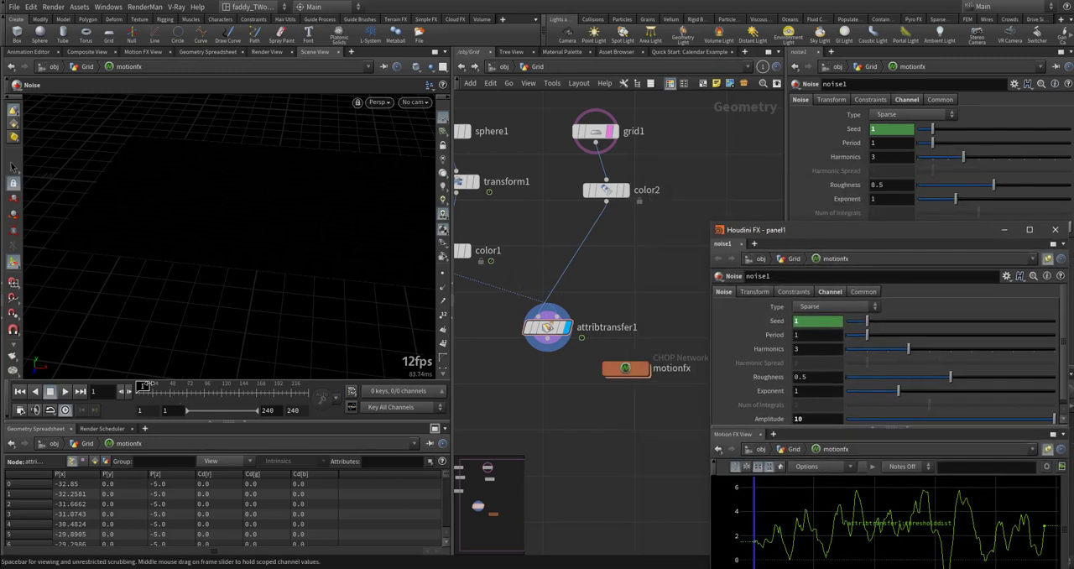
# - At frame 44, set the noise's Amplitude to 1.59 and its Exponent to 1.36
pyautogui.moveTo(149, 387)
pyautogui.mouseDown()
pyautogui.moveTo(195, 387)
pyautogui.moveTo(167, 387)
pyautogui.mouseUp()
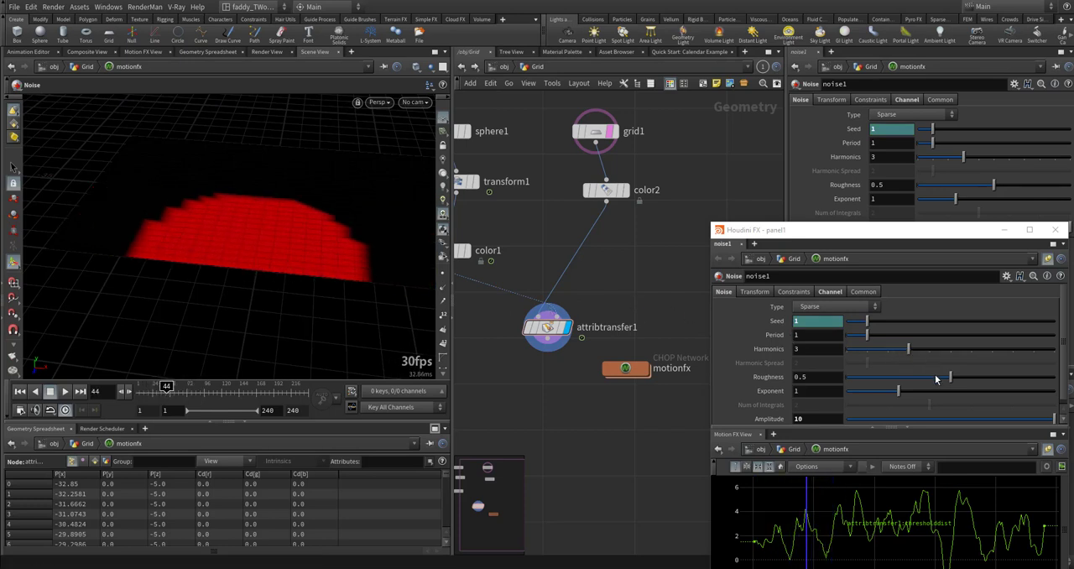
pyautogui.moveTo(1054, 419); pyautogui.dragTo(835, 467)
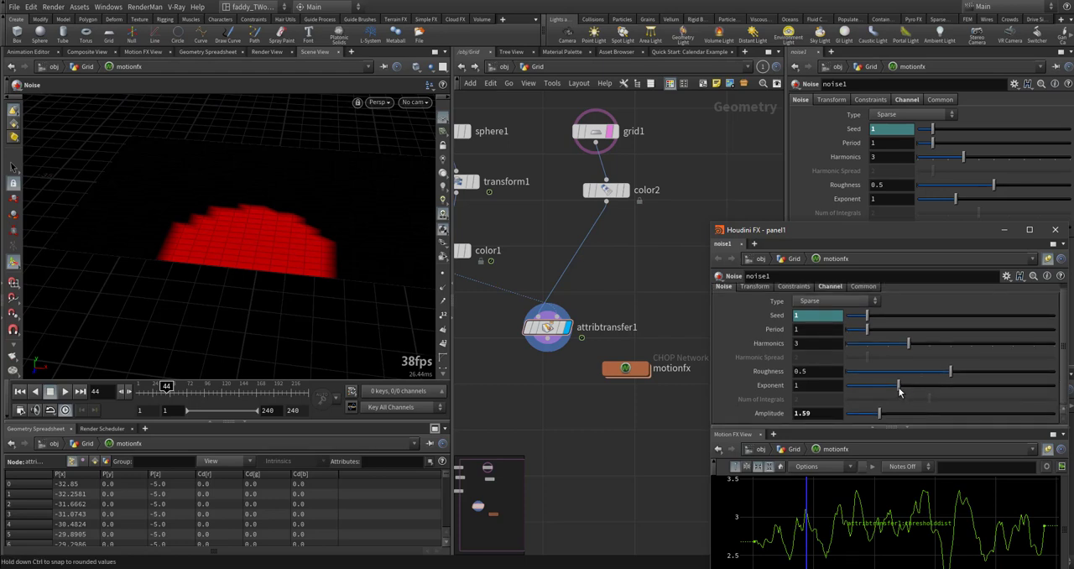
pyautogui.moveTo(899, 384)
pyautogui.mouseDown()
pyautogui.moveTo(940, 391)
pyautogui.moveTo(916, 377)
pyautogui.mouseUp()
# - Try lowering the attribute transfer's Kernel Radius to about 6.29, and undo the change
pyautogui.click(557, 331)
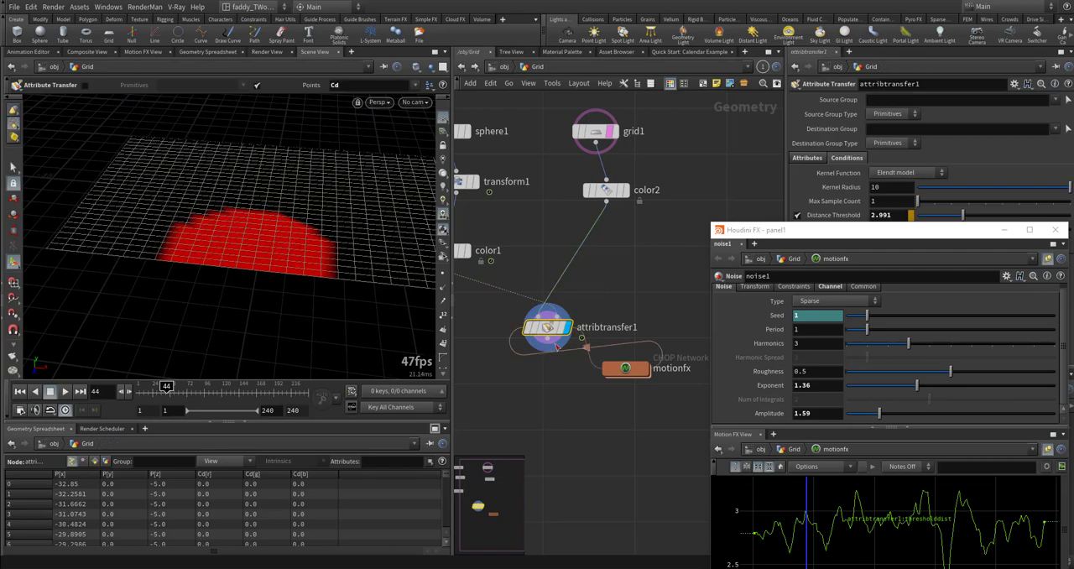
pyautogui.moveTo(852, 229); pyautogui.dragTo(829, 265)
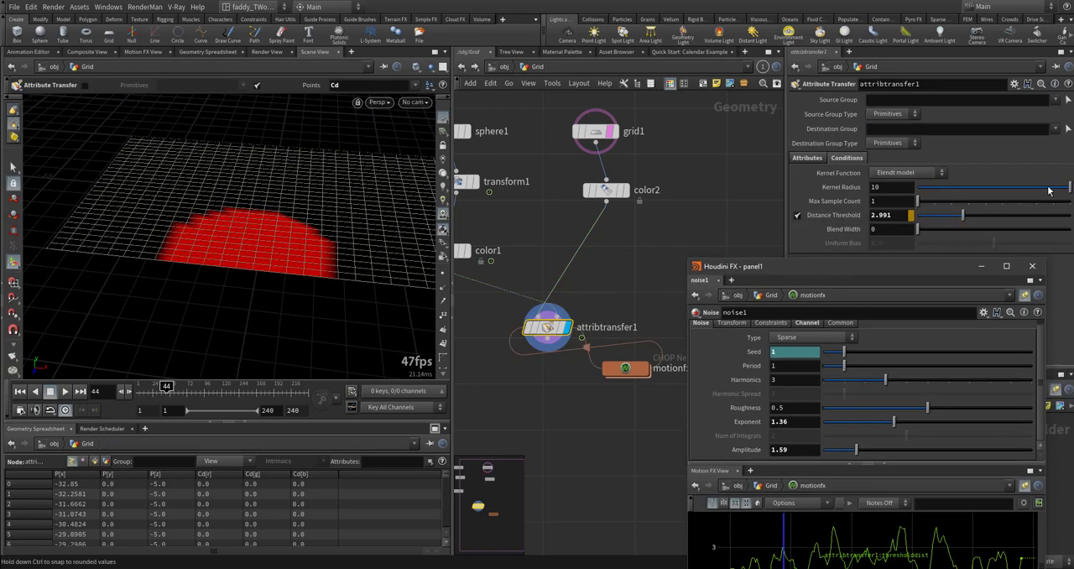
pyautogui.moveTo(1048, 190); pyautogui.dragTo(1045, 188)
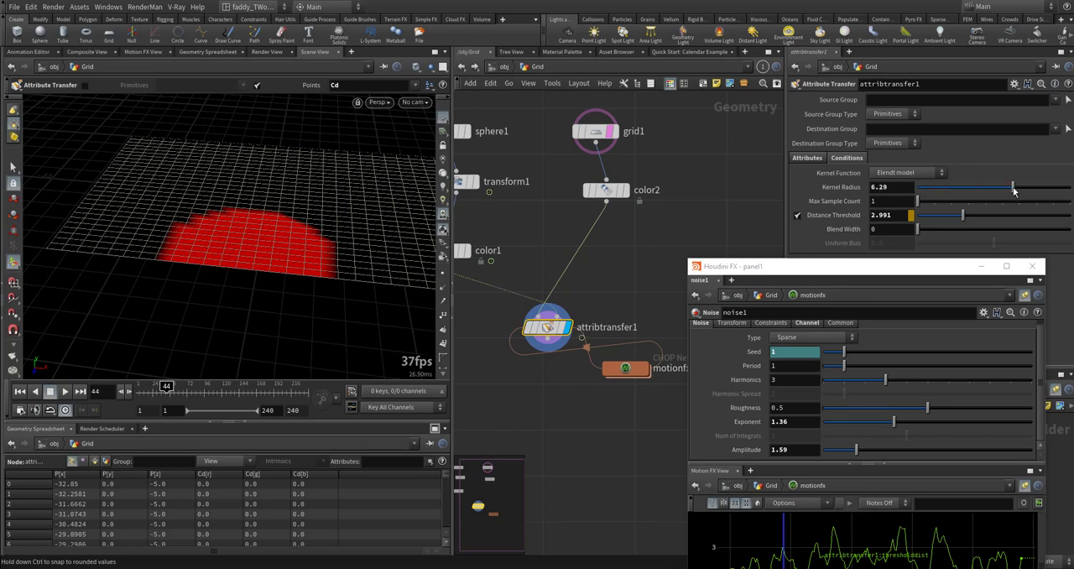
pyautogui.hotkey('ctrl', 'z')
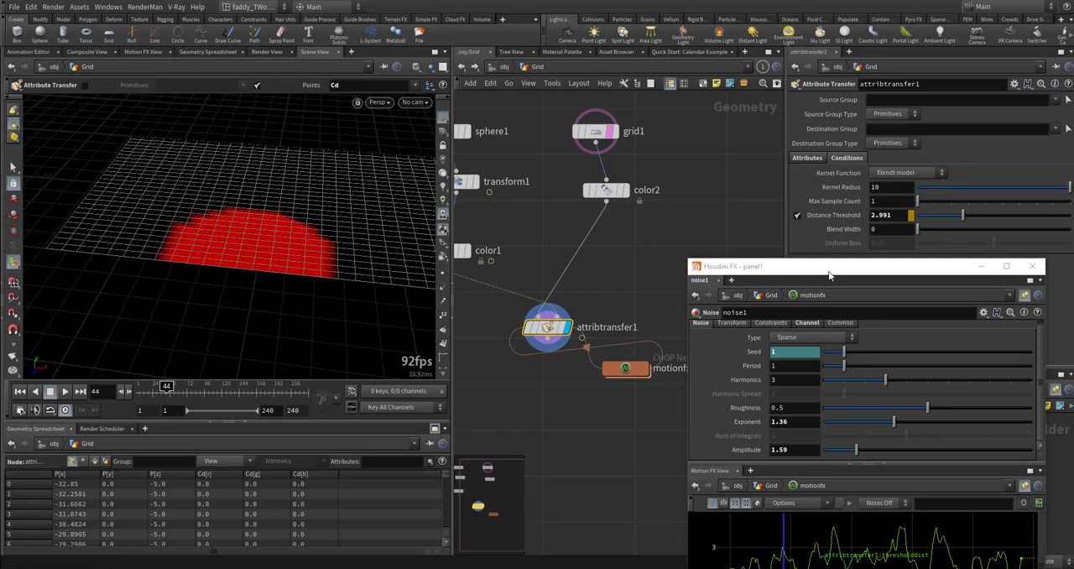
# - Raise the Exponent of the threshold's noise to 2.08
pyautogui.moveTo(830, 274); pyautogui.dragTo(817, 224)
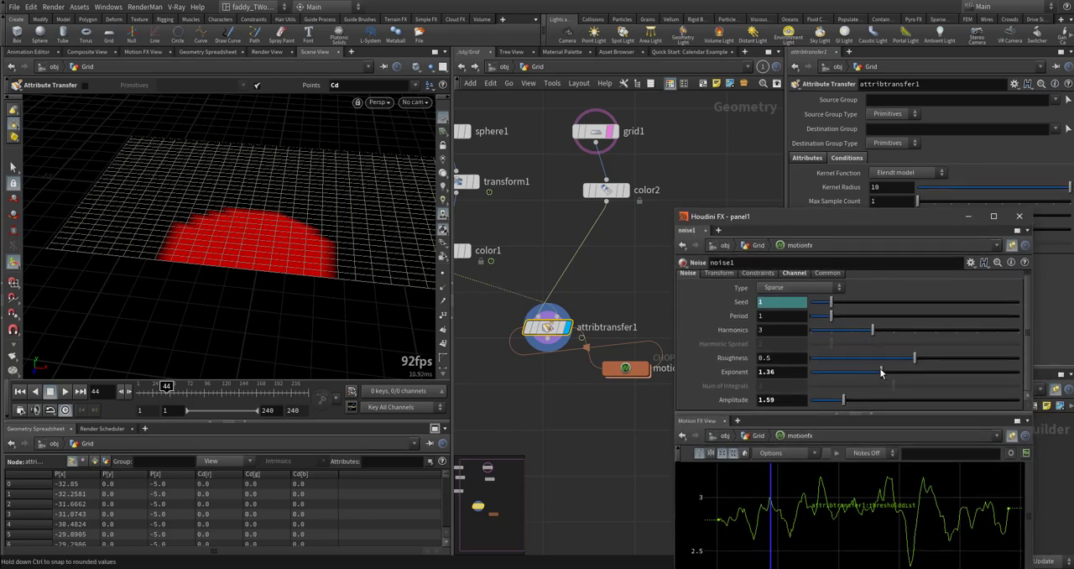
pyautogui.moveTo(882, 372); pyautogui.dragTo(919, 372)
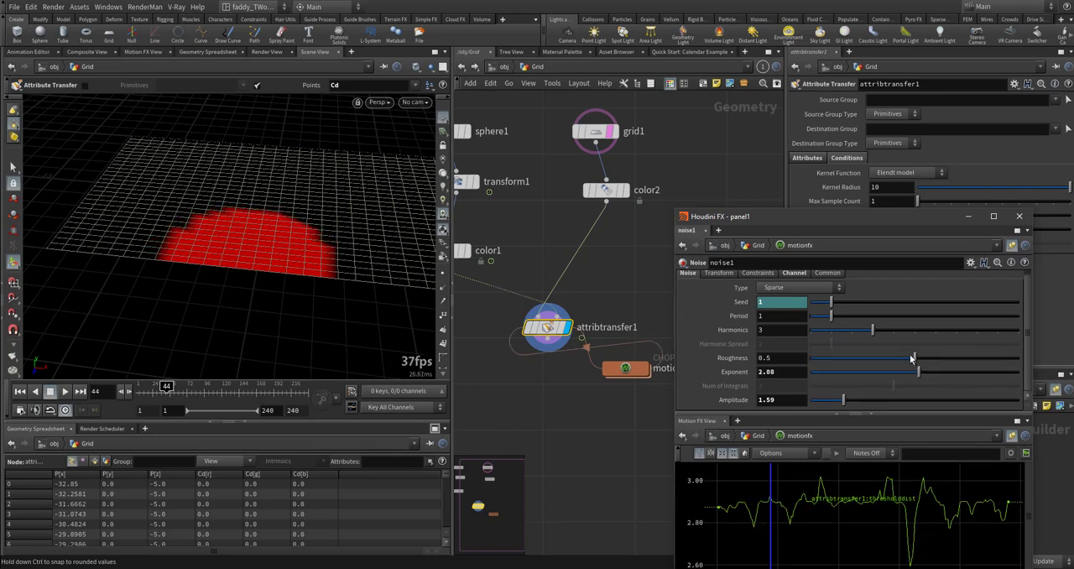
# - Tune the threshold noise to Period 1.94, Harmonics 4, Roughness 0.765 and Exponent 0.59, scrubbing the animation to check the effect
pyautogui.click(159, 392)
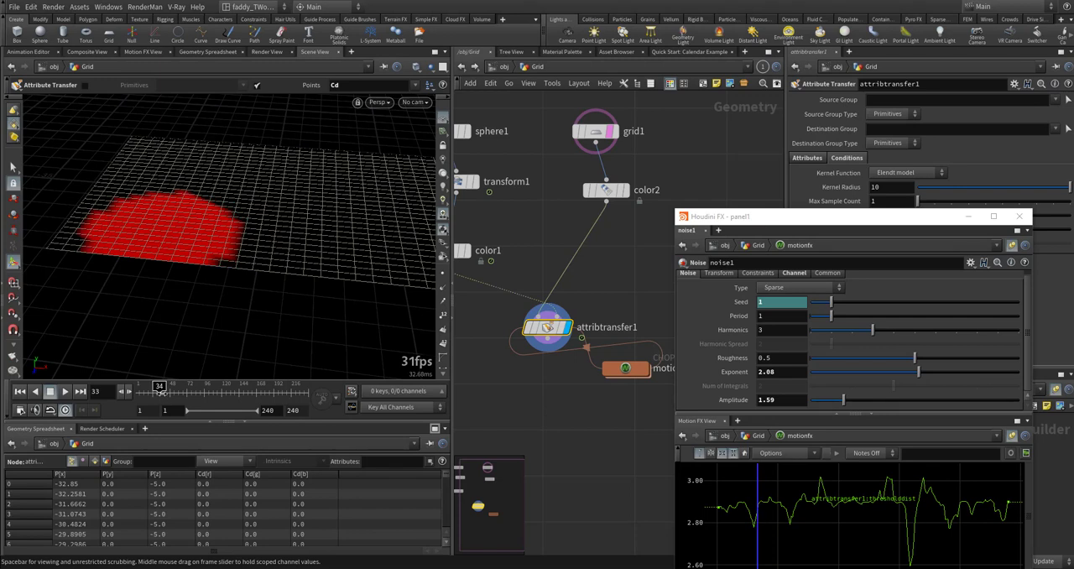
pyautogui.moveTo(919, 371); pyautogui.dragTo(869, 386)
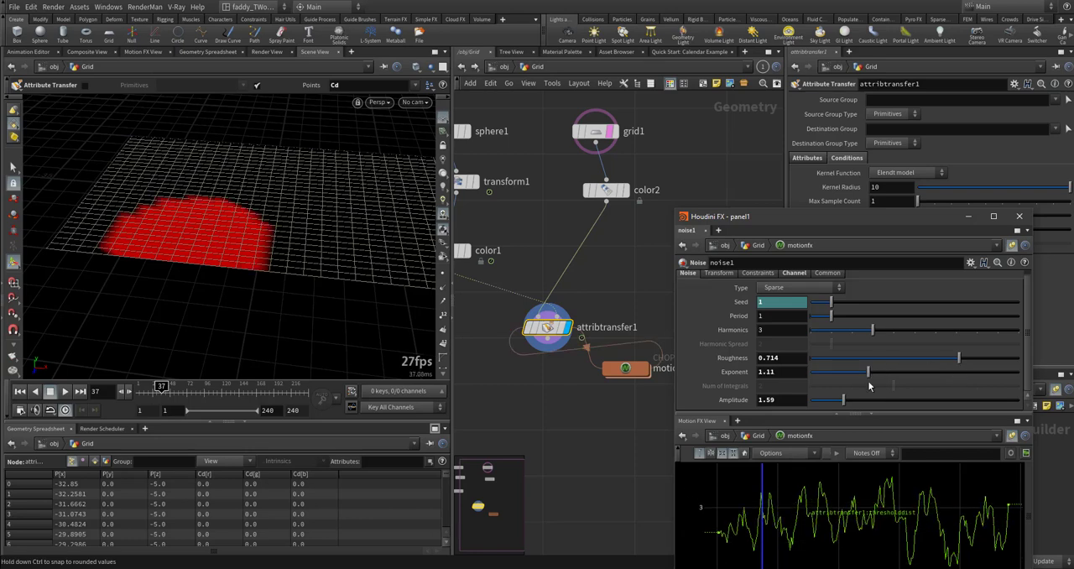
pyautogui.moveTo(221, 390); pyautogui.dragTo(141, 393)
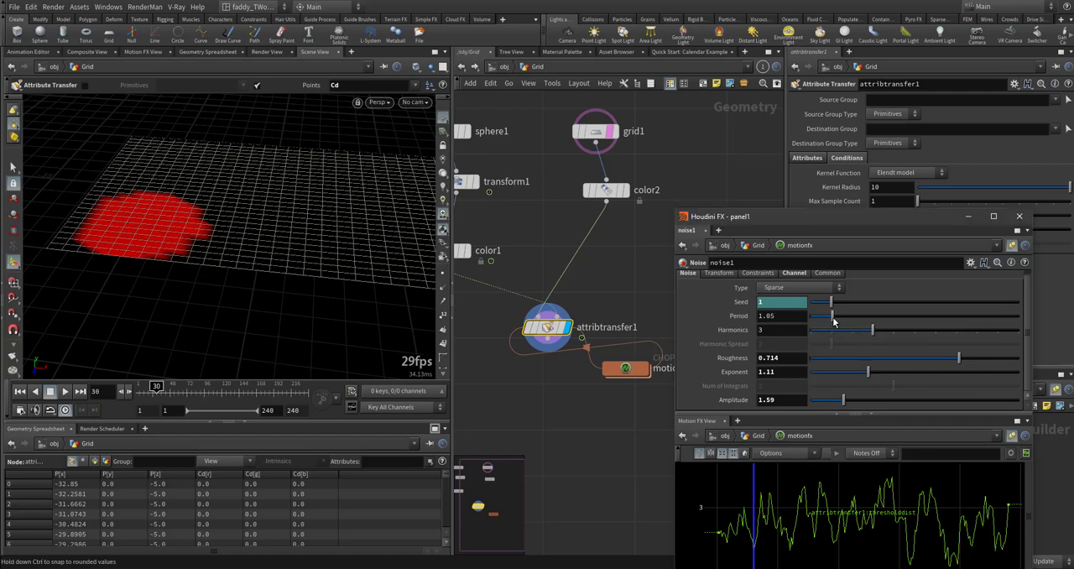
pyautogui.moveTo(831, 315); pyautogui.dragTo(902, 334)
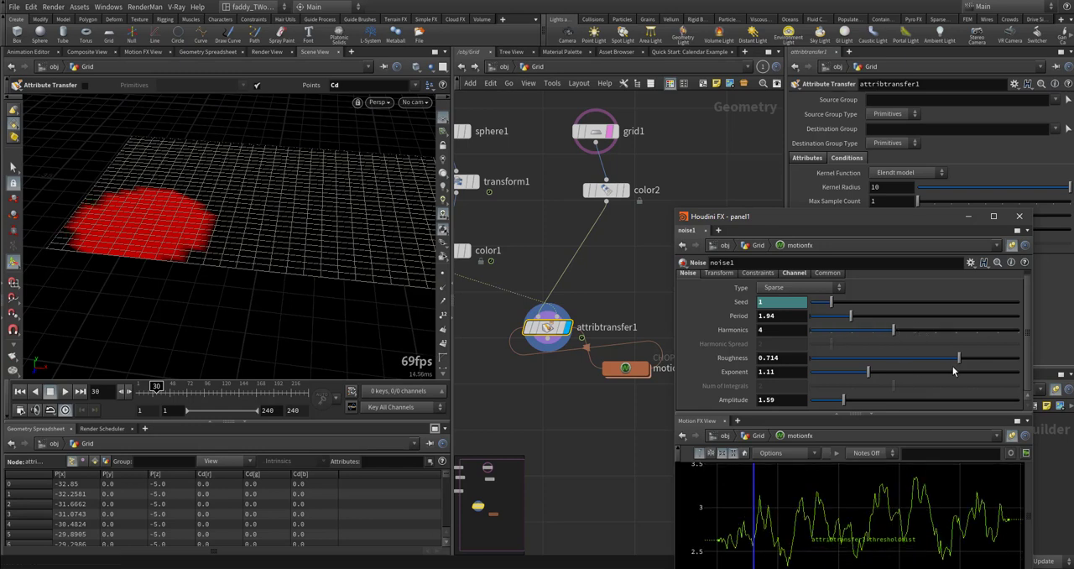
pyautogui.moveTo(958, 361); pyautogui.dragTo(970, 359)
pyautogui.moveTo(869, 374); pyautogui.dragTo(841, 384)
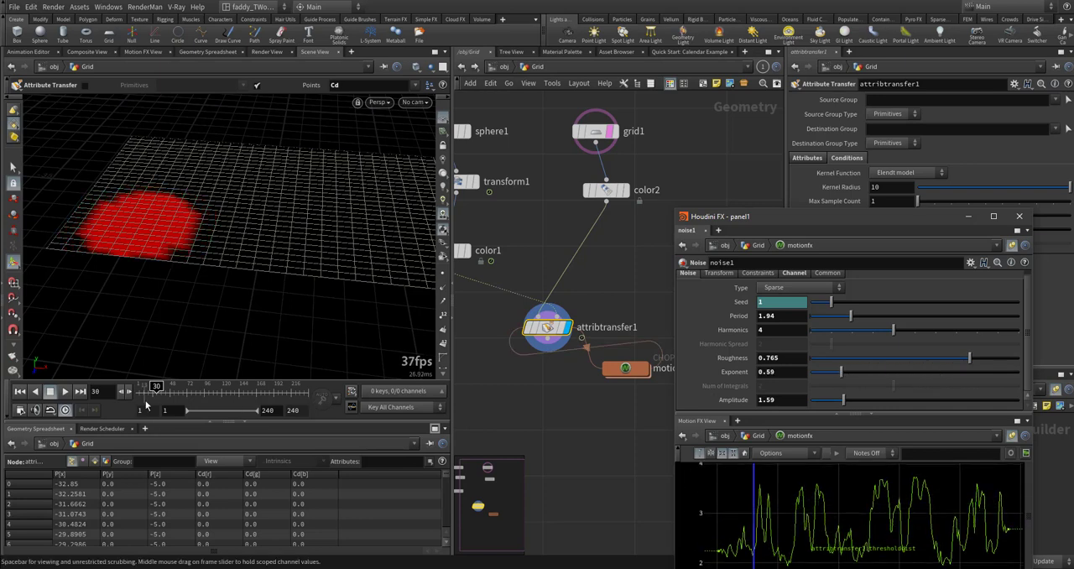
pyautogui.moveTo(192, 390)
pyautogui.mouseDown()
pyautogui.moveTo(158, 391)
pyautogui.moveTo(180, 391)
pyautogui.mouseUp()
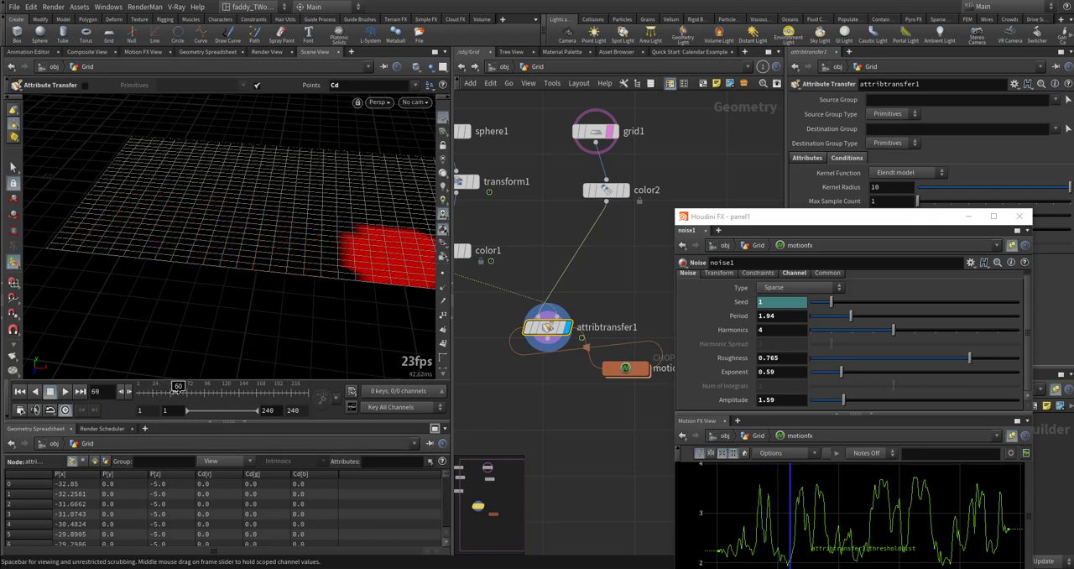
# - Move the noise window clear of the attribute transfer's parameters and inspect the Distance Threshold's full override path
pyautogui.moveTo(804, 222); pyautogui.dragTo(759, 340)
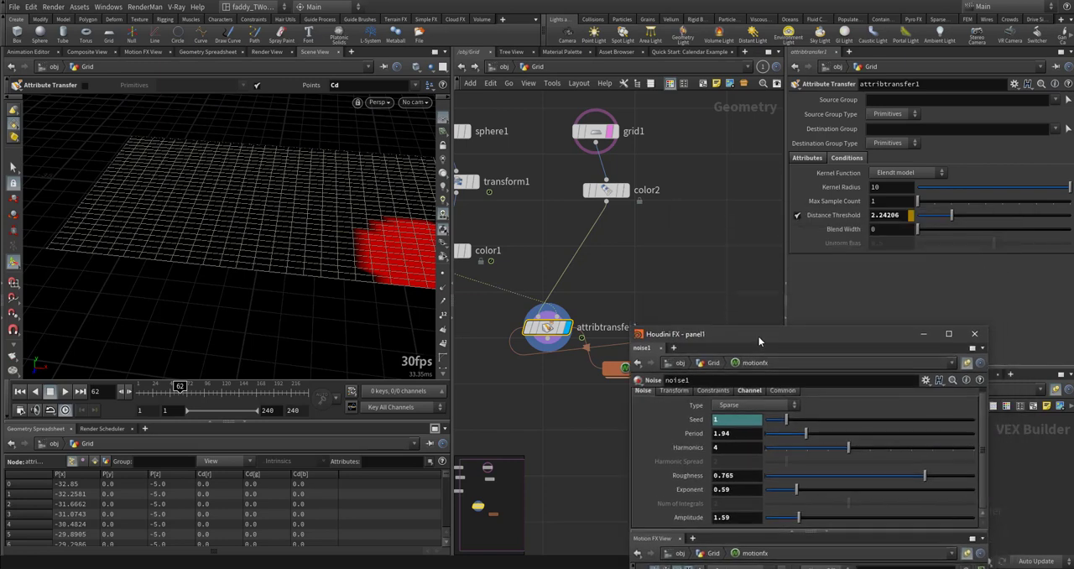
pyautogui.click(903, 215)
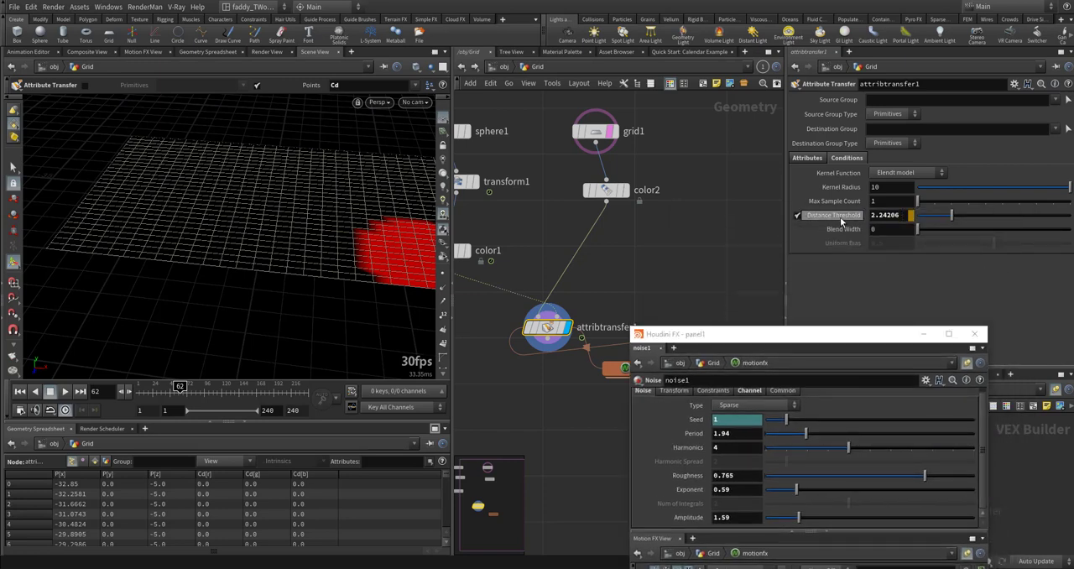
pyautogui.click(842, 220)
pyautogui.click(946, 216)
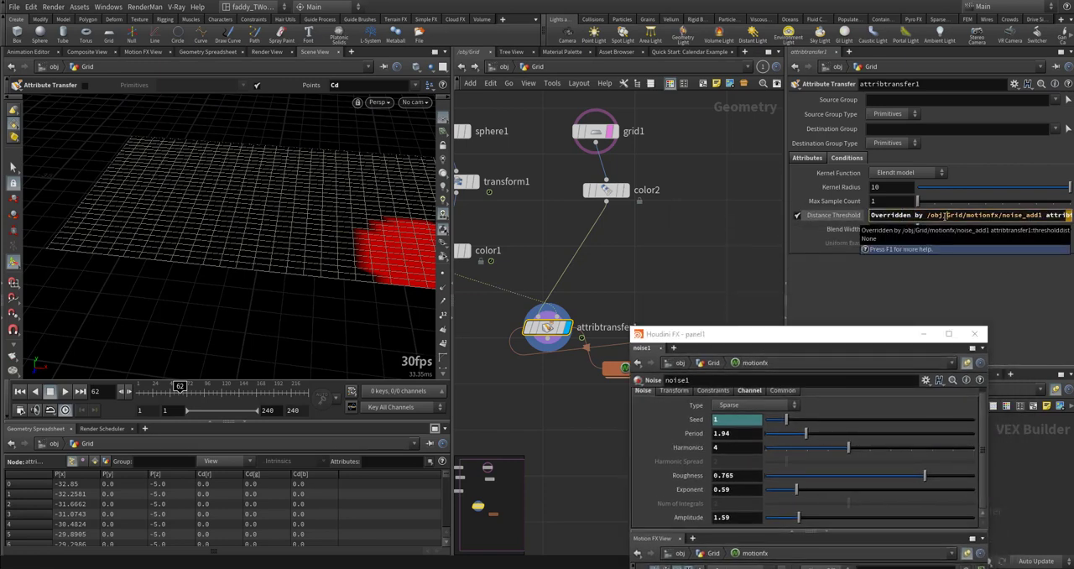
pyautogui.press('End')
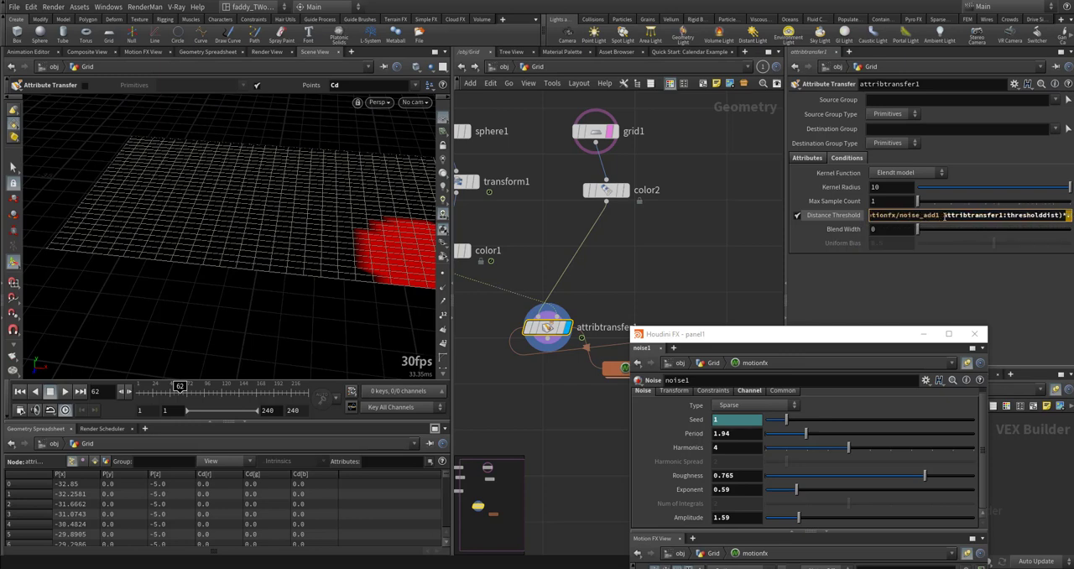
pyautogui.press('Escape')
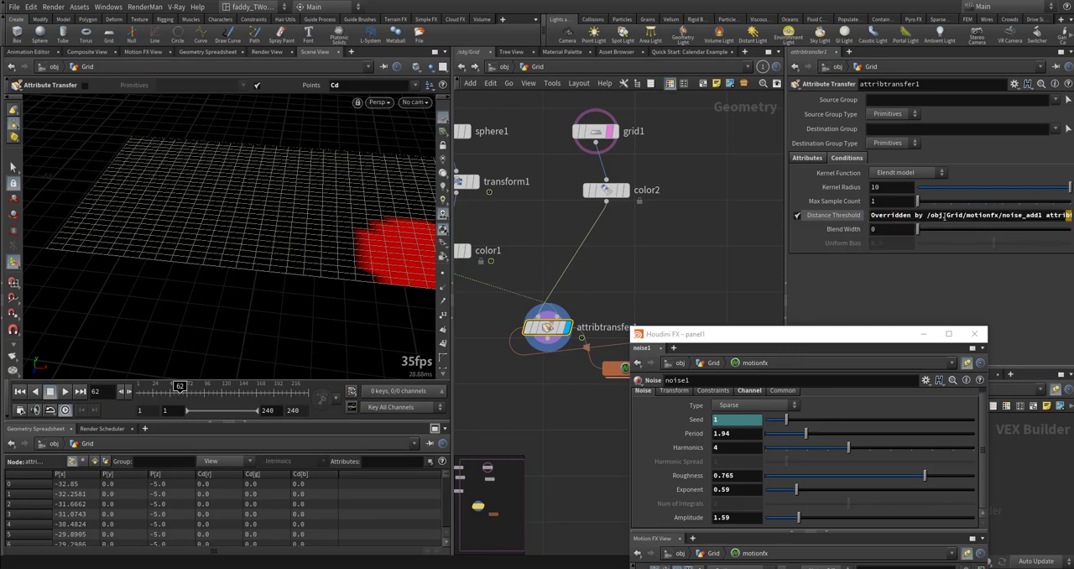
pyautogui.click(852, 218)
# - Set the sphere1 Radius to 0.4 on all three axes and scrub to frame 60 to check the red area
pyautogui.moveTo(313, 393); pyautogui.dragTo(175, 394)
pyautogui.moveTo(531, 219); pyautogui.dragTo(593, 260, button='middle')
pyautogui.click(523, 170)
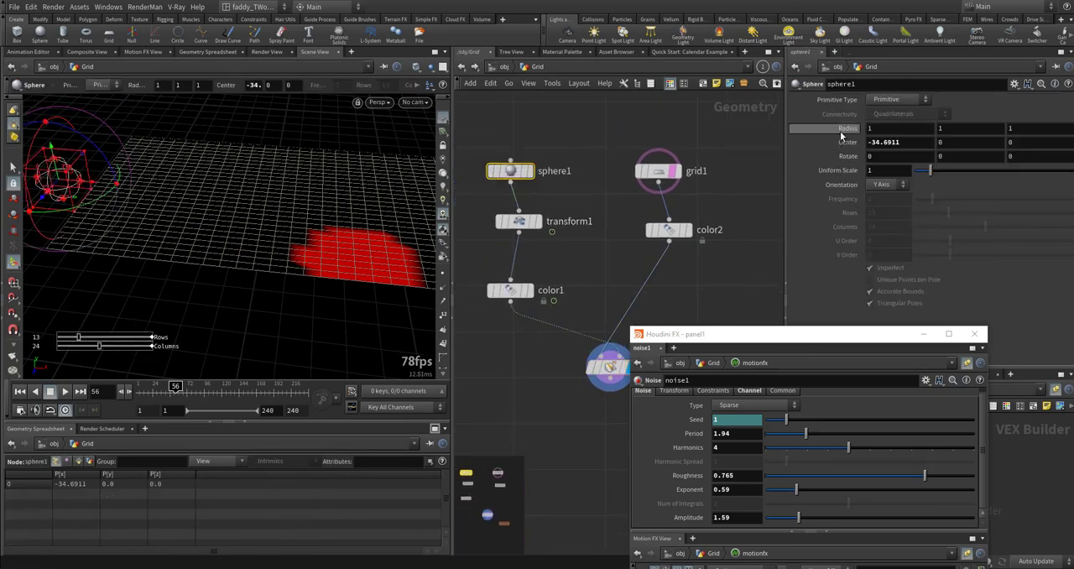
pyautogui.moveTo(840, 131); pyautogui.dragTo(801, 151, button='middle')
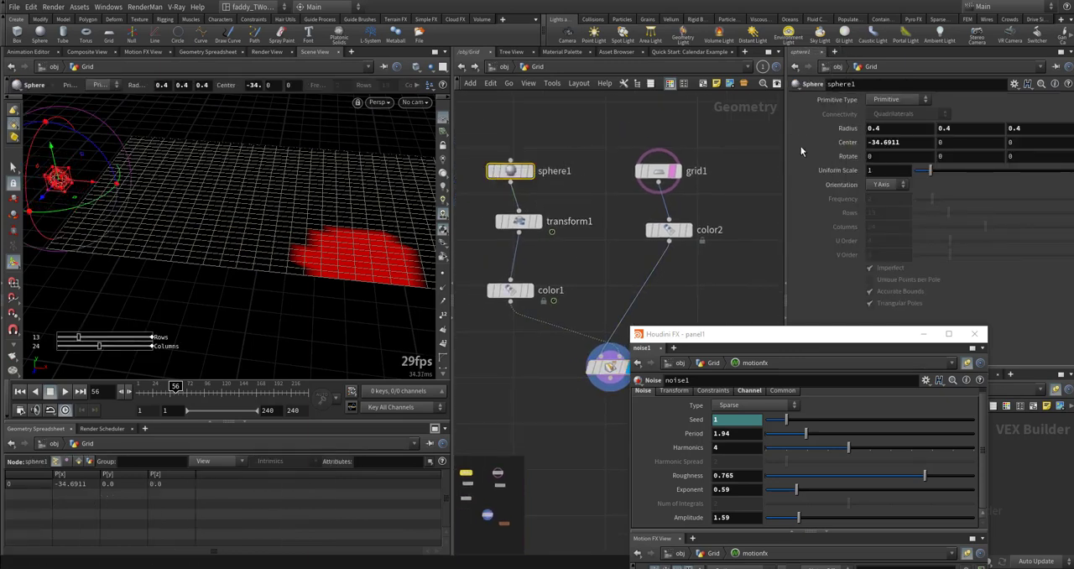
pyautogui.moveTo(165, 379)
pyautogui.mouseDown()
pyautogui.moveTo(139, 388)
pyautogui.moveTo(177, 388)
pyautogui.mouseUp()
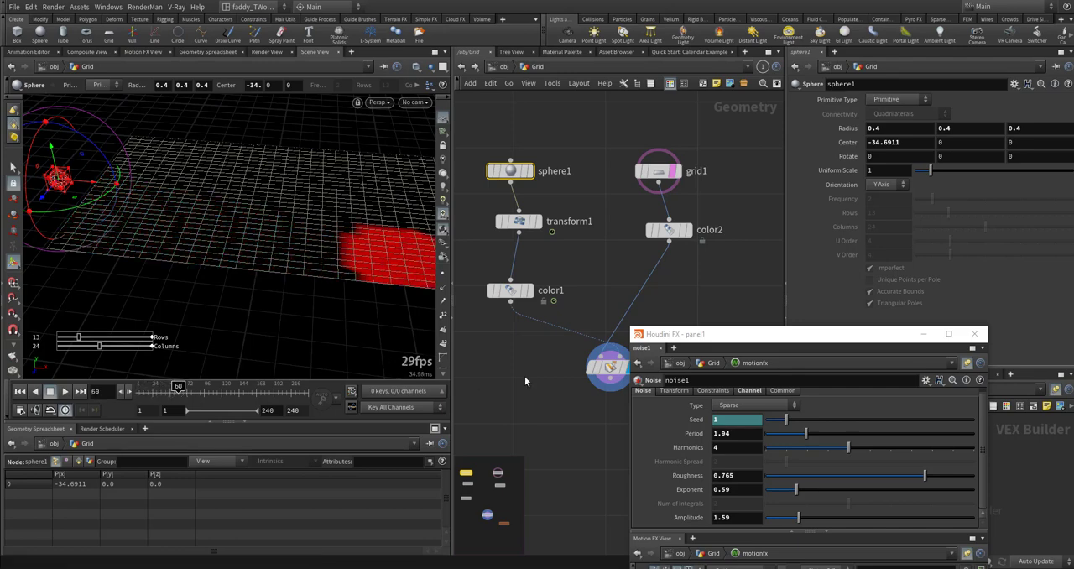
# - Lower attribtransfer1's Distance Threshold to about 0.69 at frame 20, close the noise window and scrub the animation
pyautogui.moveTo(526, 376); pyautogui.dragTo(736, 318)
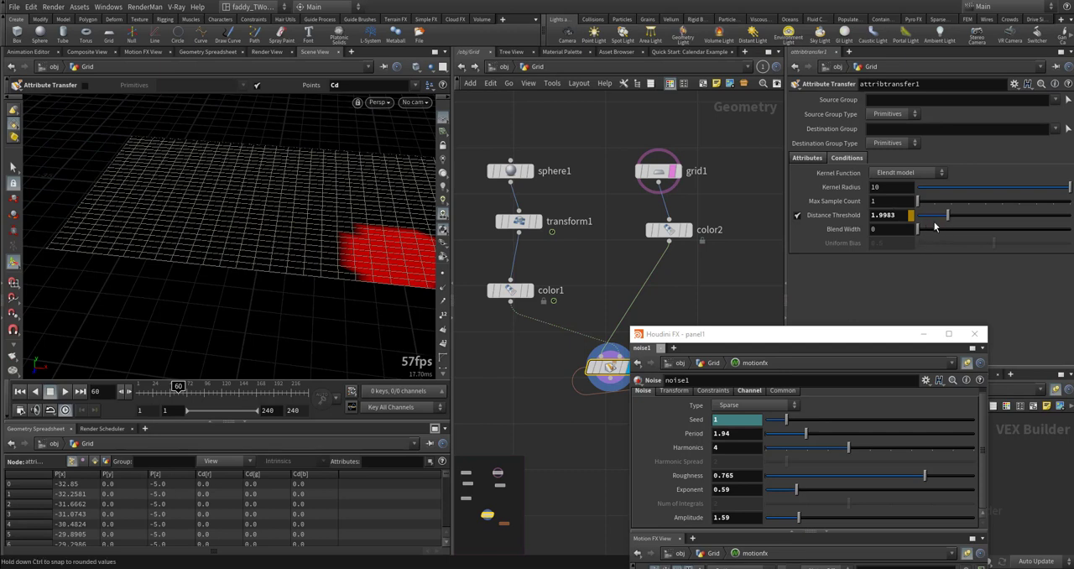
pyautogui.moveTo(927, 233); pyautogui.dragTo(892, 241)
pyautogui.moveTo(950, 216); pyautogui.dragTo(924, 216)
pyautogui.moveTo(212, 390); pyautogui.dragTo(149, 387)
pyautogui.click(974, 334)
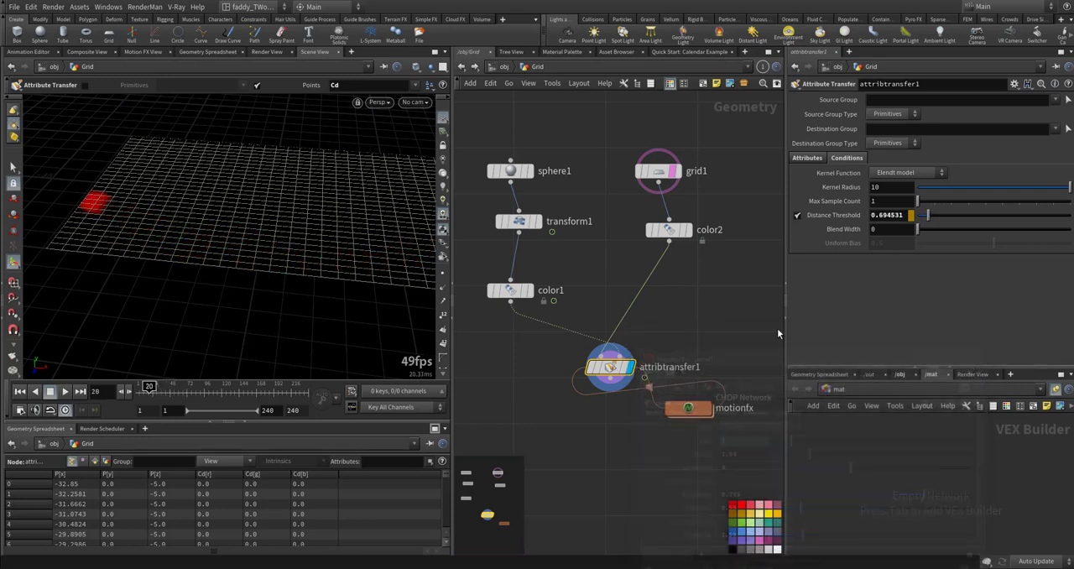
pyautogui.moveTo(709, 342); pyautogui.dragTo(697, 276, button='middle')
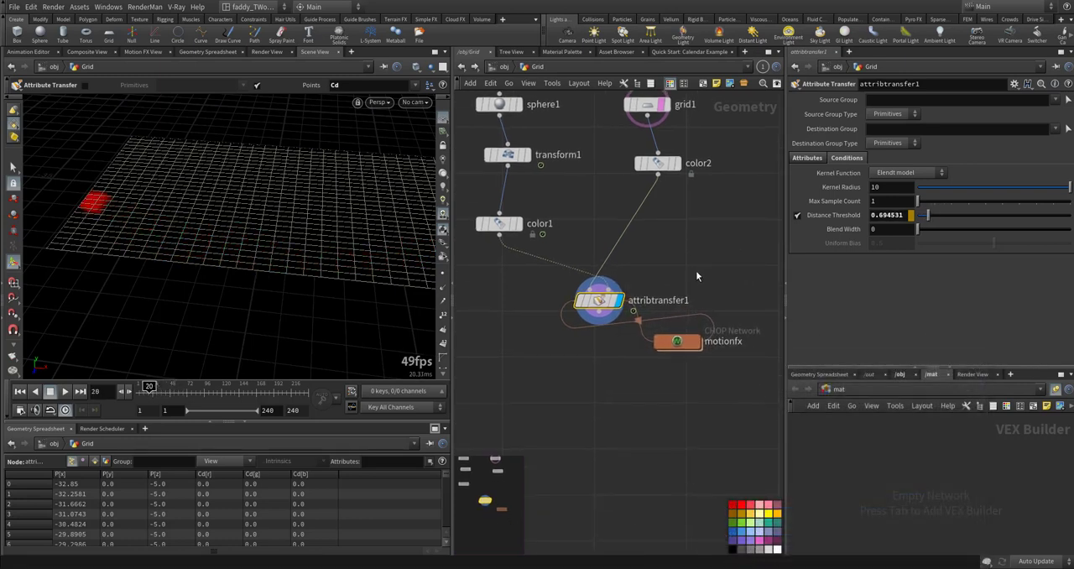
pyautogui.moveTo(145, 389); pyautogui.dragTo(176, 388)
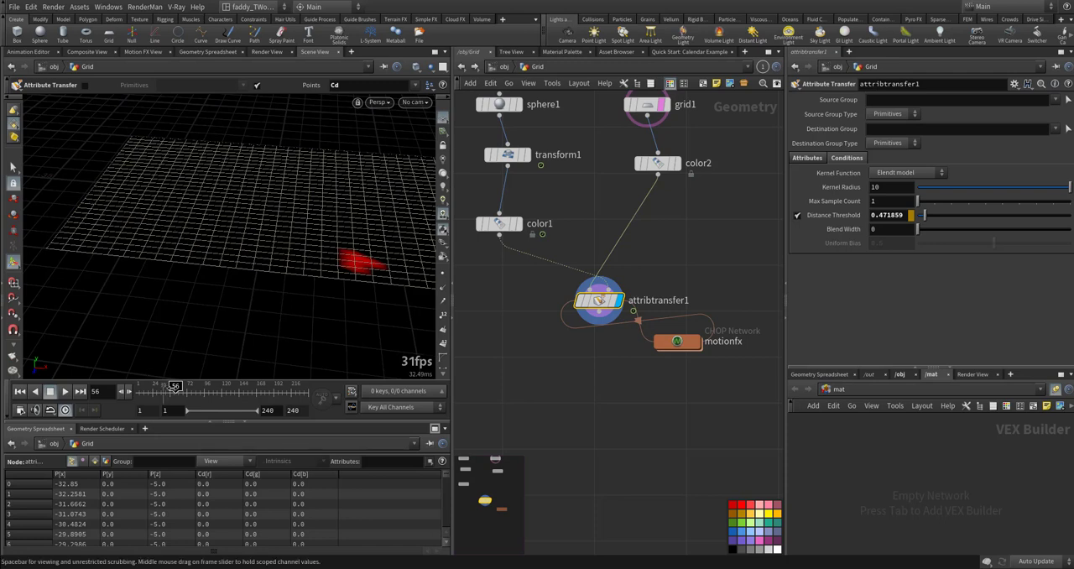
pyautogui.moveTo(175, 388)
pyautogui.mouseDown()
pyautogui.moveTo(185, 388)
pyautogui.moveTo(166, 387)
pyautogui.moveTo(187, 384)
pyautogui.mouseUp()
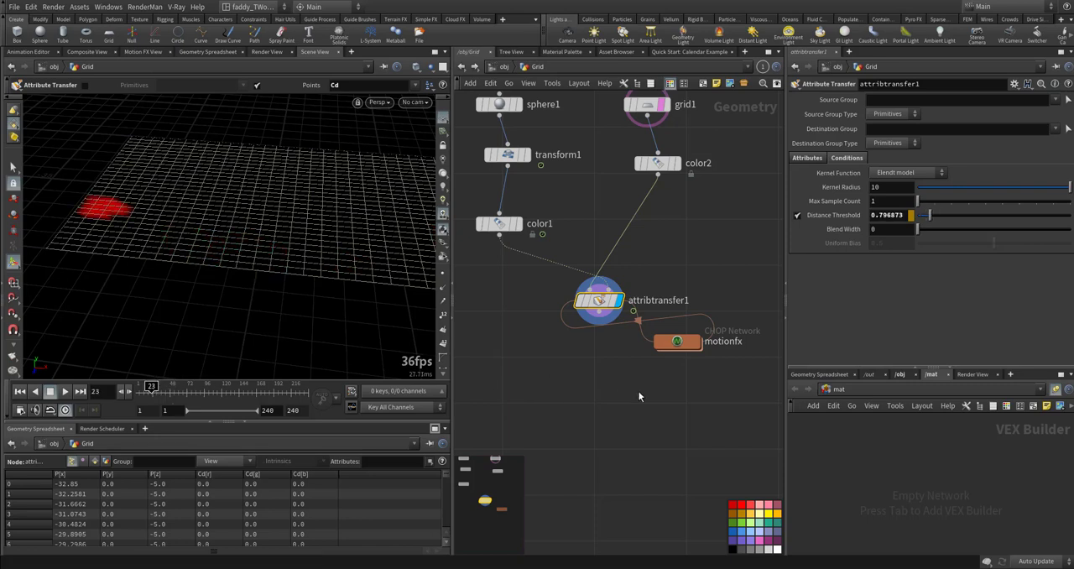
# - Add a Solver node below attribtransfer1 in the Grid network
pyautogui.moveTo(639, 392); pyautogui.dragTo(625, 349, button='middle')
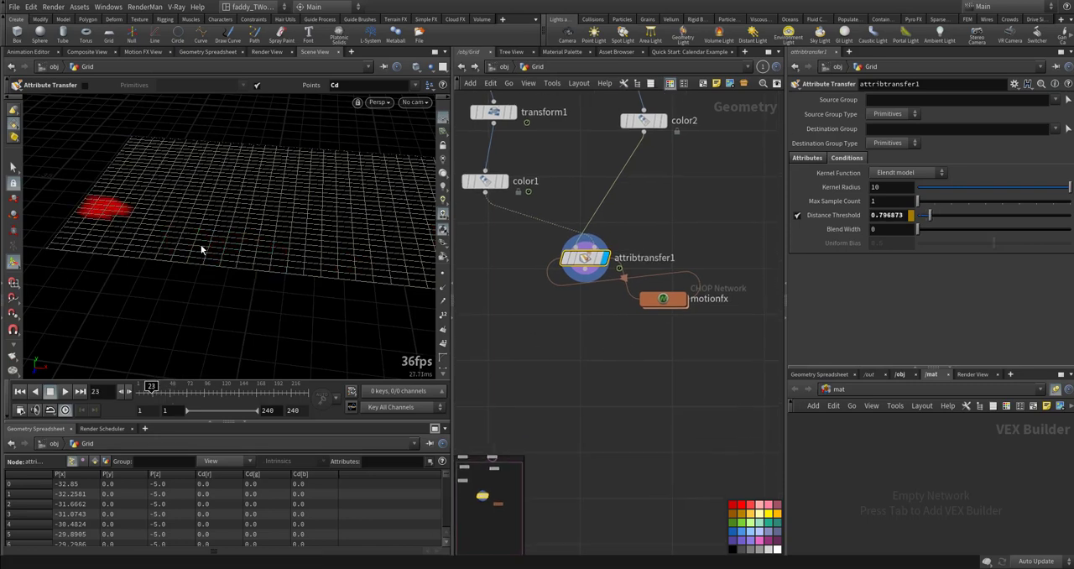
pyautogui.press('Tab')
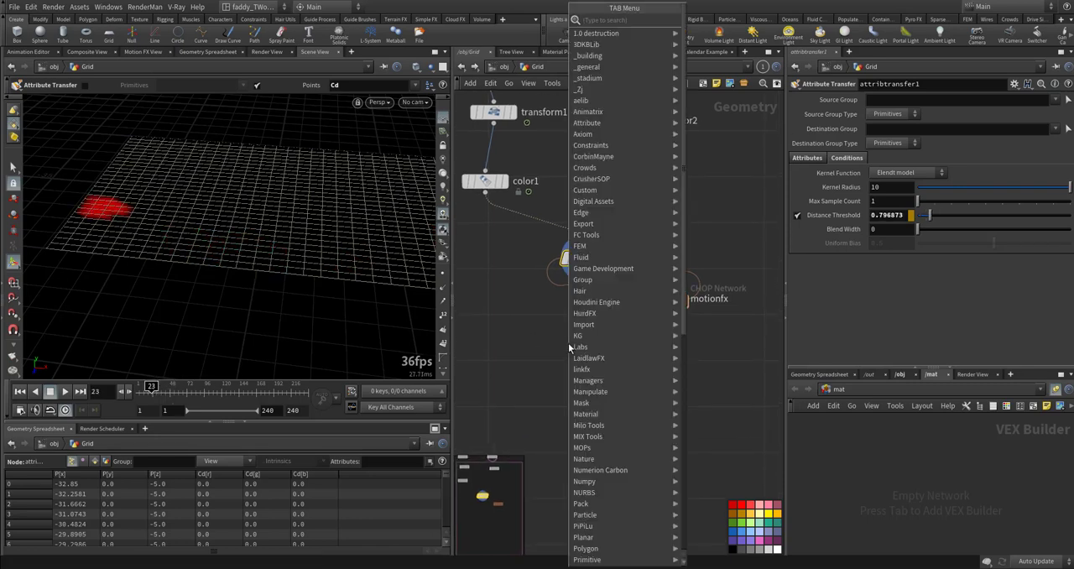
pyautogui.write('solve')
pyautogui.press('Return')
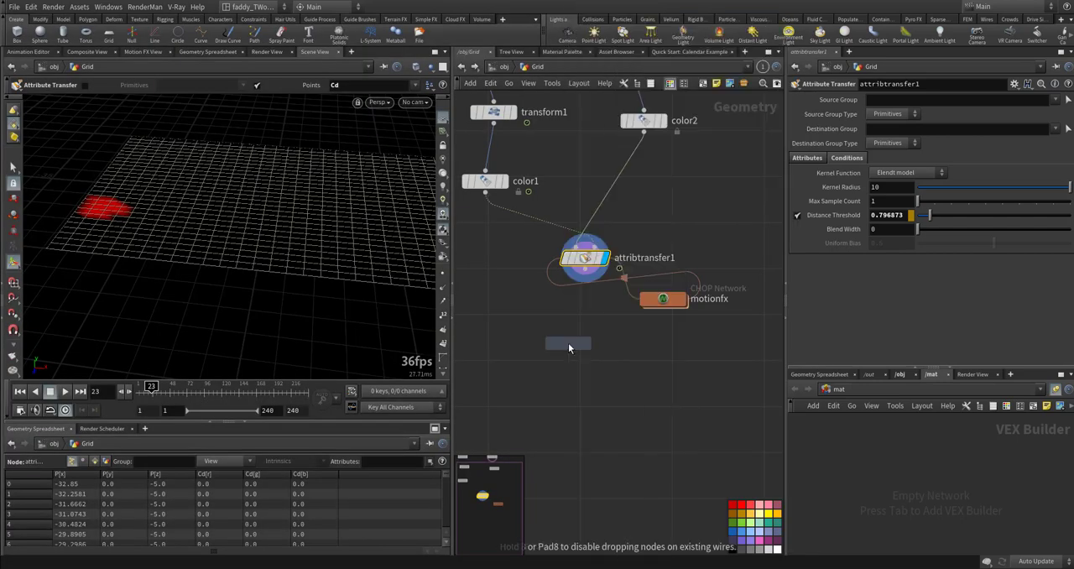
pyautogui.click(571, 354)
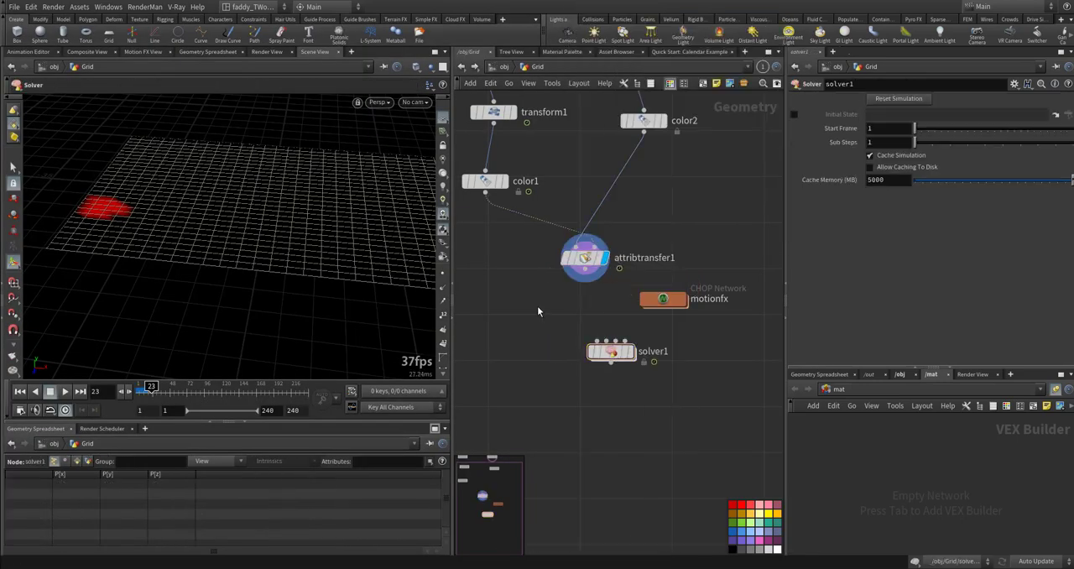
# - Move attribtransfer1 and its motionfx network from the Grid network into the solver's internal network
pyautogui.moveTo(537, 305); pyautogui.dragTo(607, 261)
pyautogui.moveTo(539, 239); pyautogui.dragTo(731, 332)
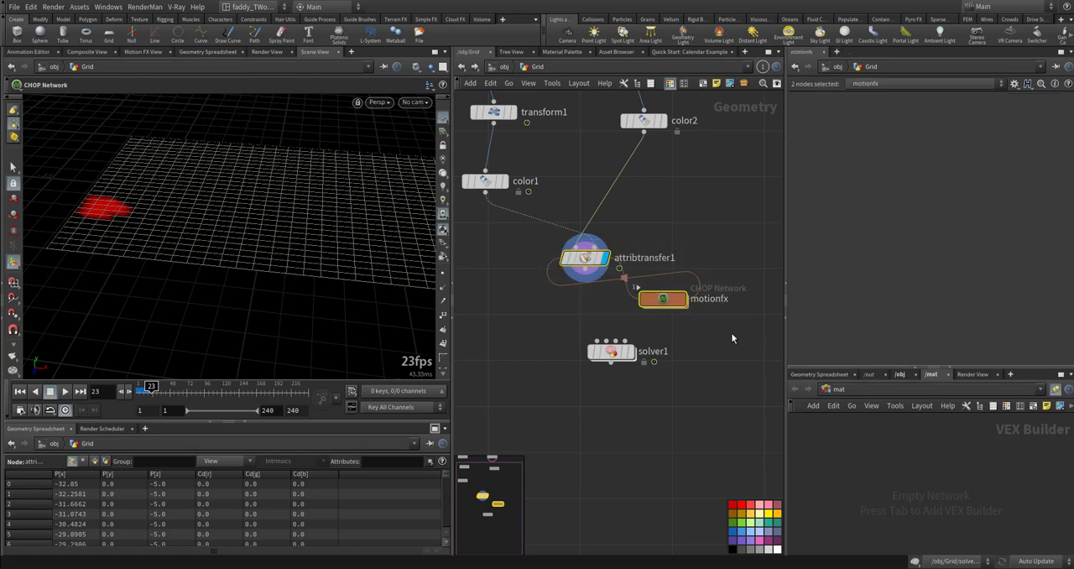
pyautogui.hotkey('ctrl', 'c')
pyautogui.press('Delete')
pyautogui.doubleClick(600, 352)
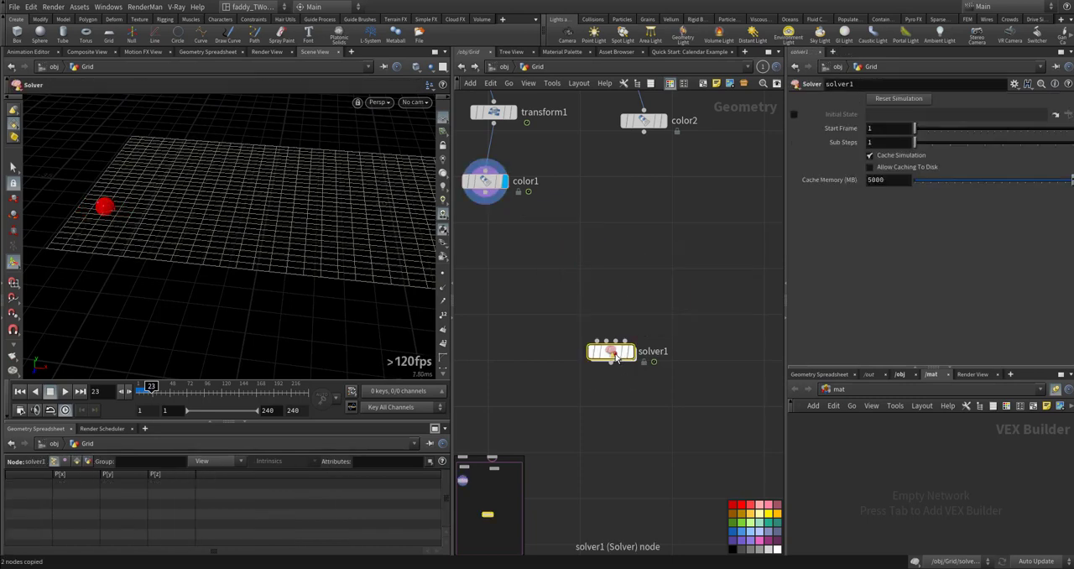
pyautogui.hotkey('ctrl', 'v')
# - Inside the solver, wire Prev_Frame into attribtransfer1's first input and Input_2 into its second input
pyautogui.scroll(3, 560, 370)
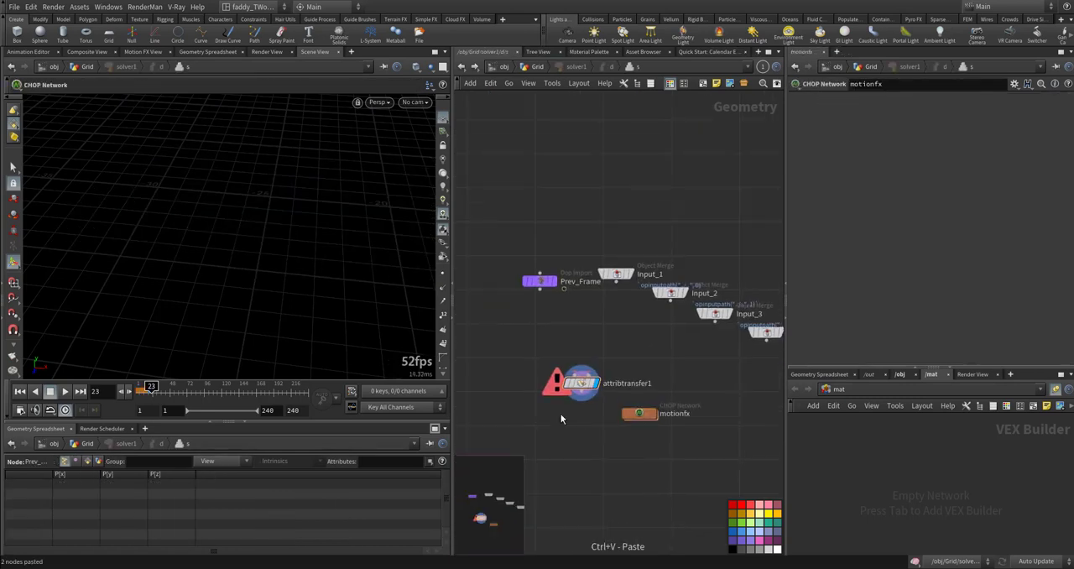
pyautogui.scroll(3, 561, 371)
pyautogui.click(591, 385)
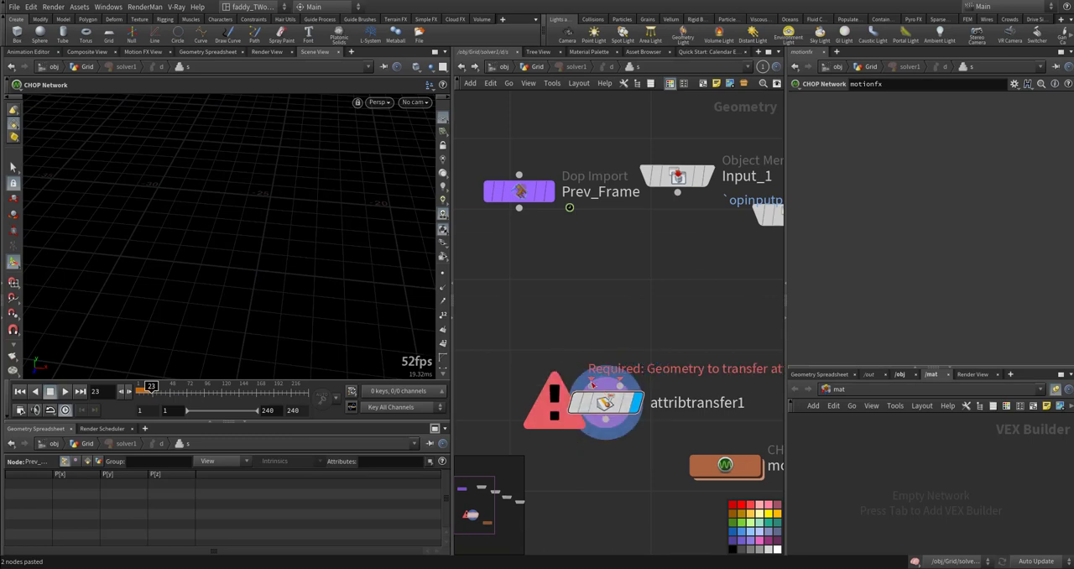
pyautogui.click(537, 236)
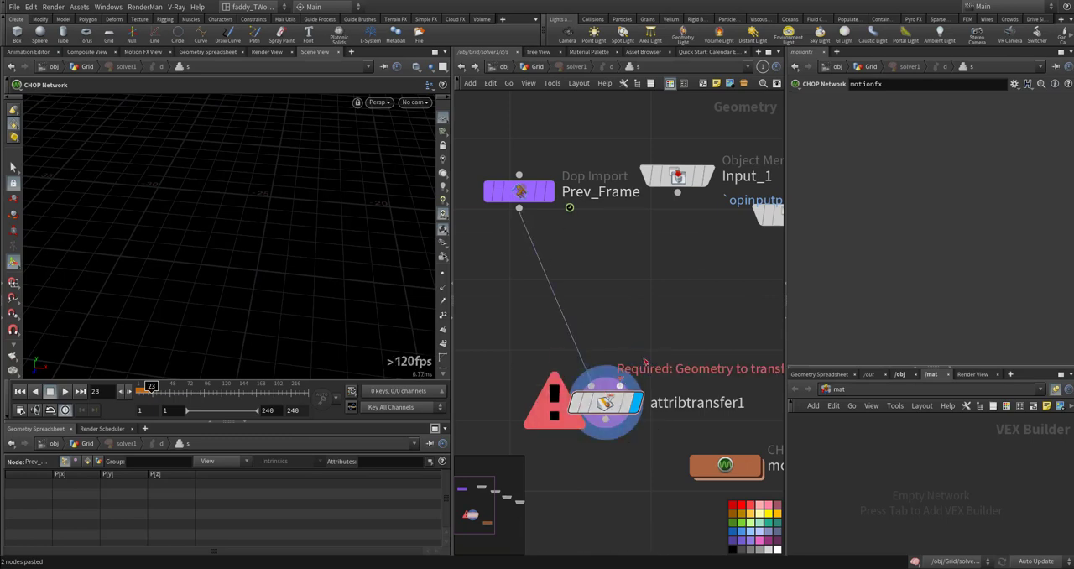
pyautogui.moveTo(737, 319); pyautogui.dragTo(720, 364, button='middle')
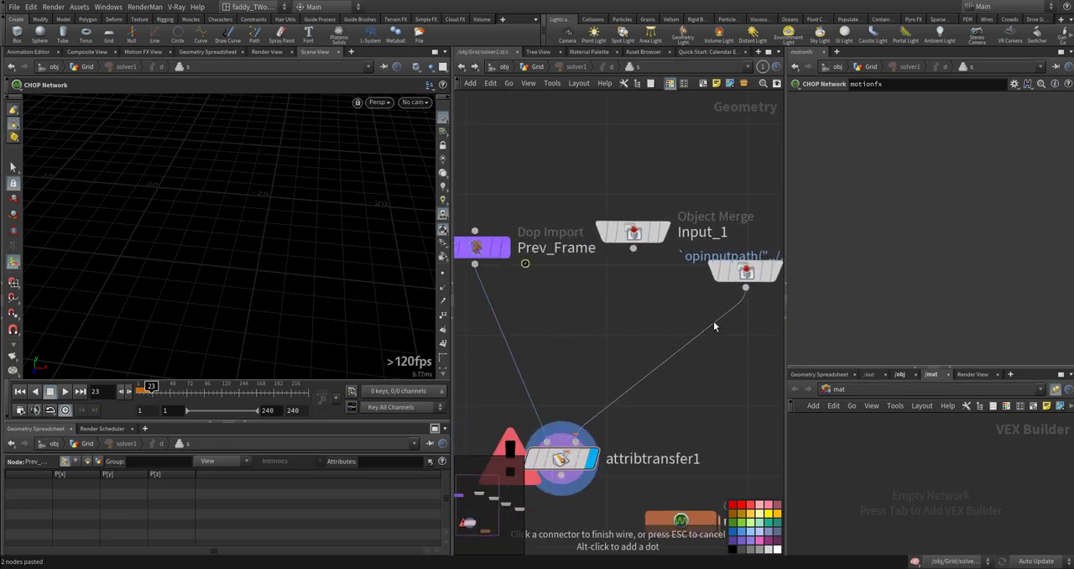
pyautogui.click(686, 311)
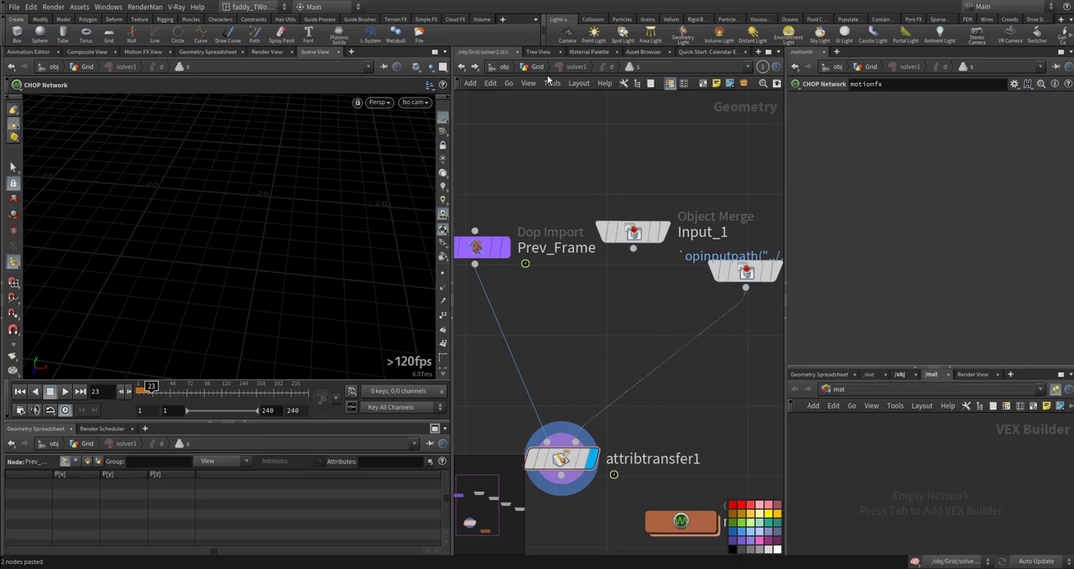
# - Back in the Grid network, wire color2 into solver1's first input and color1 into its second, and display solver1
pyautogui.click(476, 67)
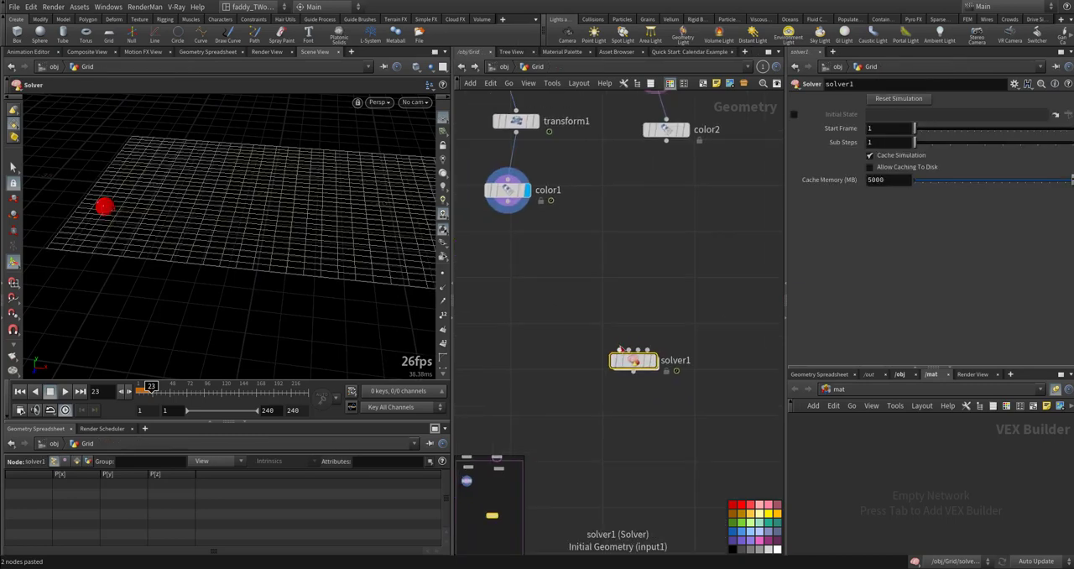
pyautogui.click(619, 349)
pyautogui.click(666, 141)
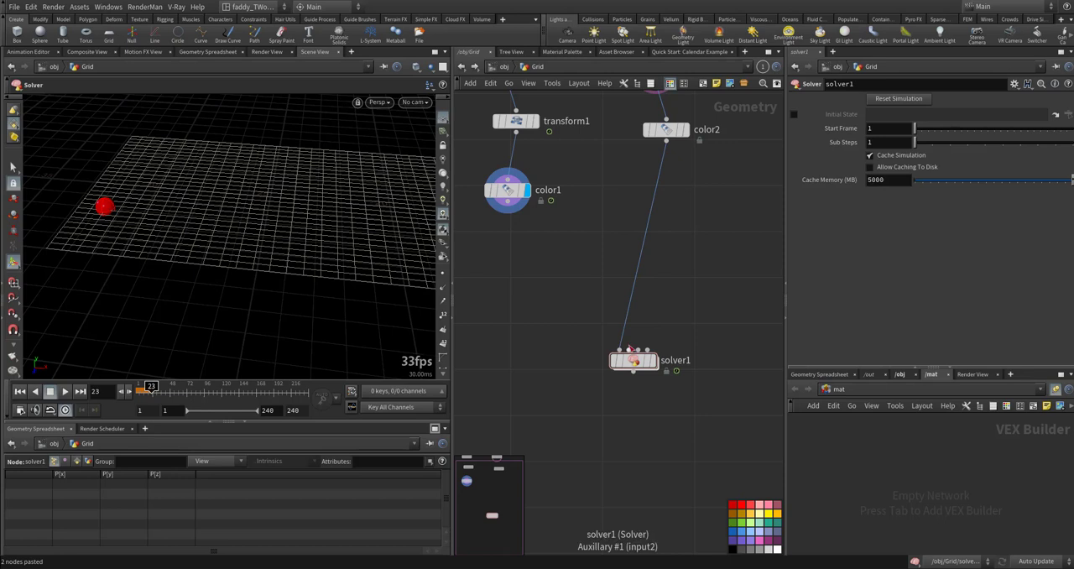
pyautogui.click(631, 349)
pyautogui.click(508, 203)
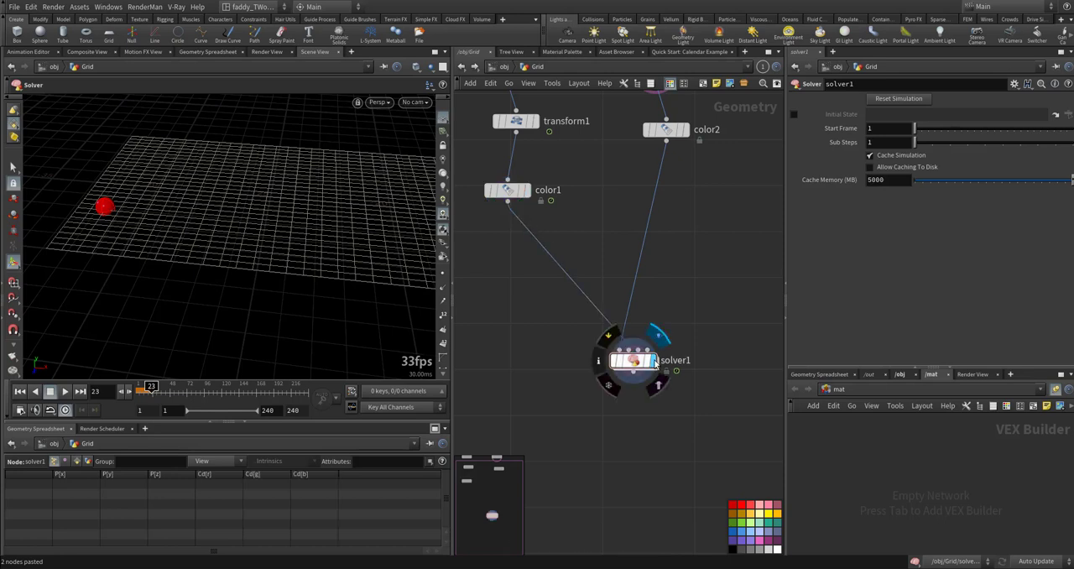
# - Play the solver simulation from the first frame and examine how the red trail spreads along the grid strip
pyautogui.hotkey('ctrl', 'Up')
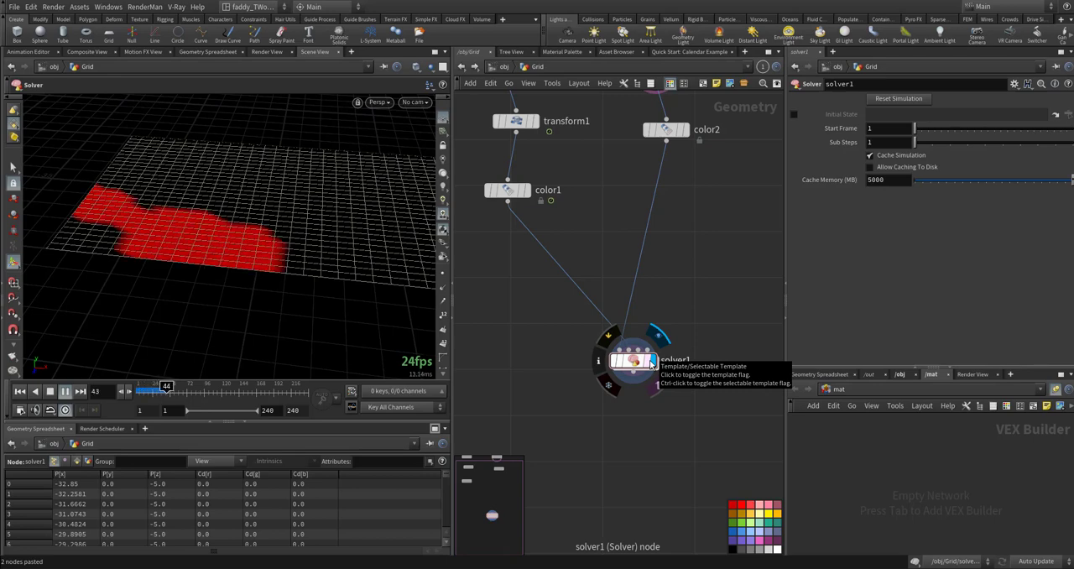
pyautogui.press('Escape')
pyautogui.moveTo(346, 249); pyautogui.dragTo(270, 224)
pyautogui.keyDown('alt'); pyautogui.moveTo(343, 226); pyautogui.dragTo(292, 232, button='right'); pyautogui.keyUp('alt')
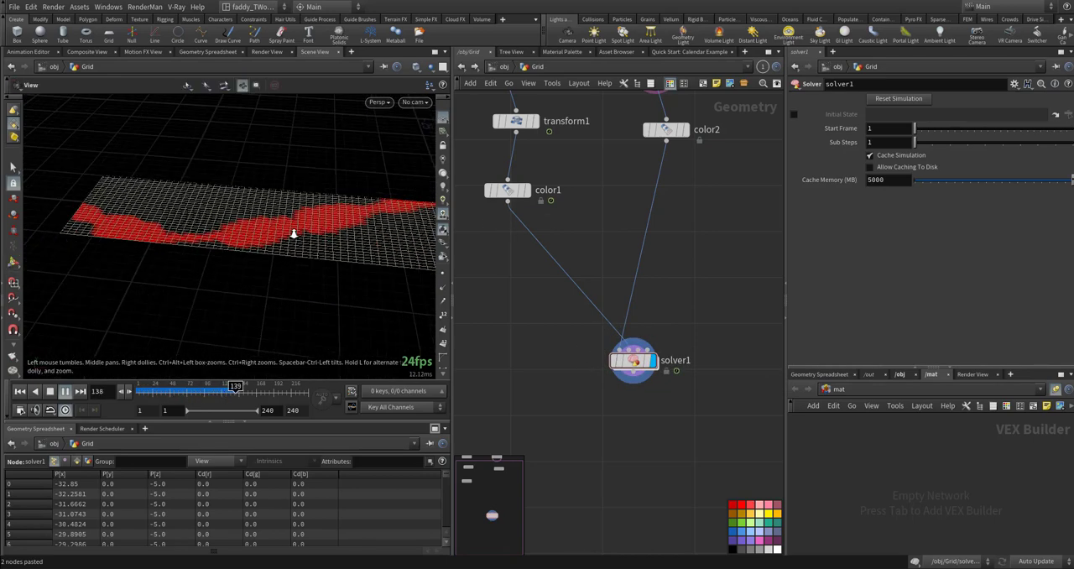
# - Examine the looping red trail along the whole strip from several angles and return the timeline to frame 1
pyautogui.keyDown('alt'); pyautogui.moveTo(293, 233); pyautogui.dragTo(163, 218, button='middle'); pyautogui.keyUp('alt')
pyautogui.keyDown('alt'); pyautogui.moveTo(384, 217); pyautogui.dragTo(247, 219, button='middle'); pyautogui.keyUp('alt')
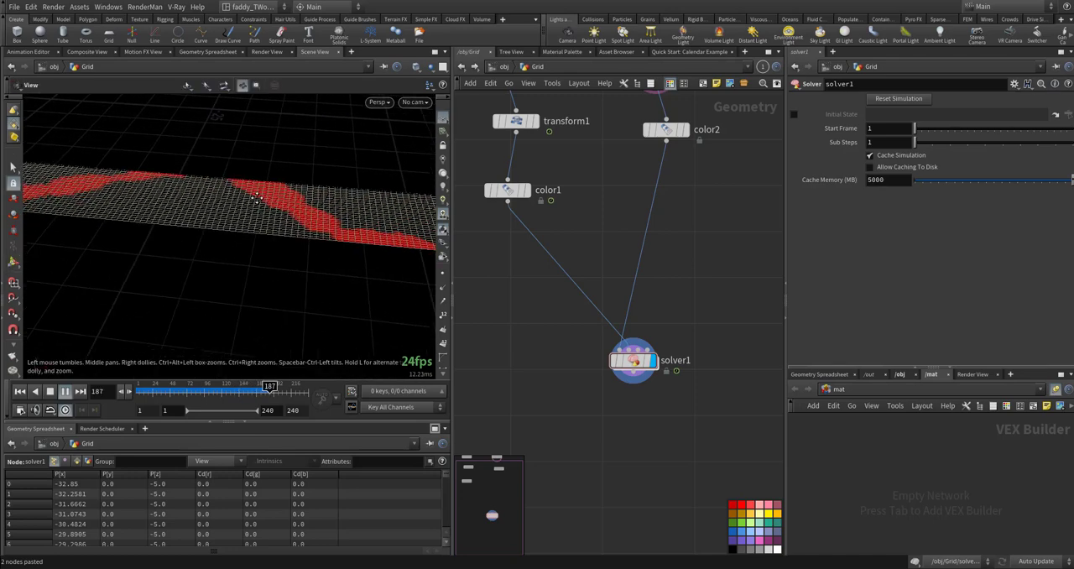
pyautogui.keyDown('alt'); pyautogui.moveTo(247, 219); pyautogui.dragTo(200, 223, button='right'); pyautogui.keyUp('alt')
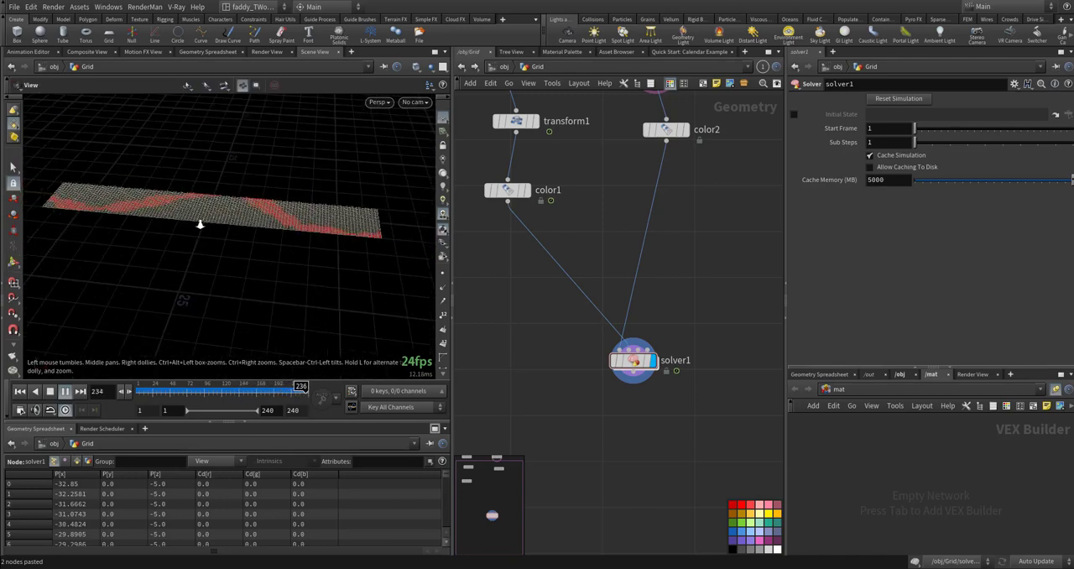
pyautogui.keyDown('alt'); pyautogui.moveTo(199, 223); pyautogui.dragTo(253, 228); pyautogui.keyUp('alt')
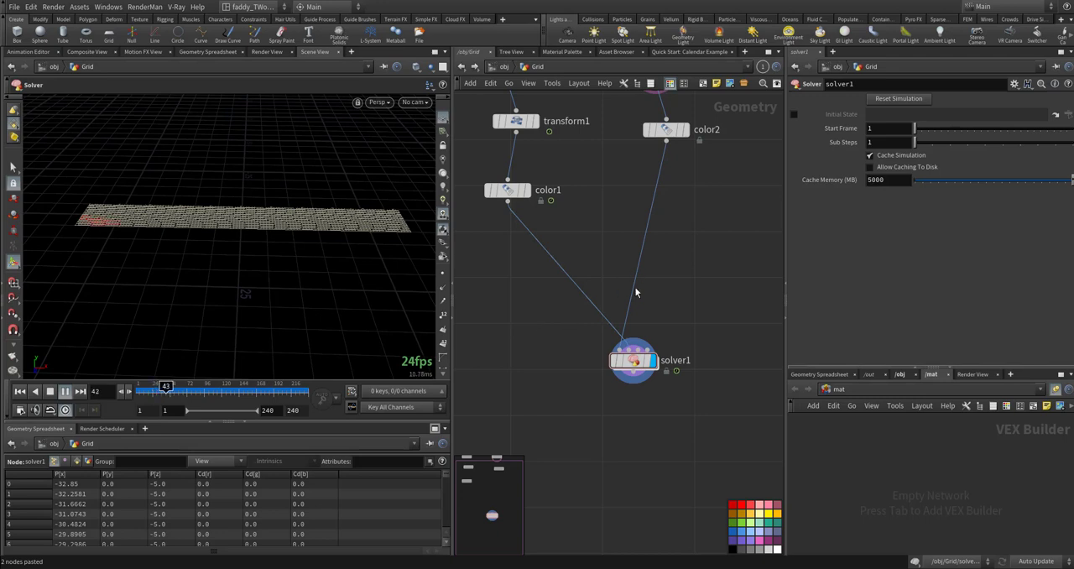
pyautogui.click(650, 362)
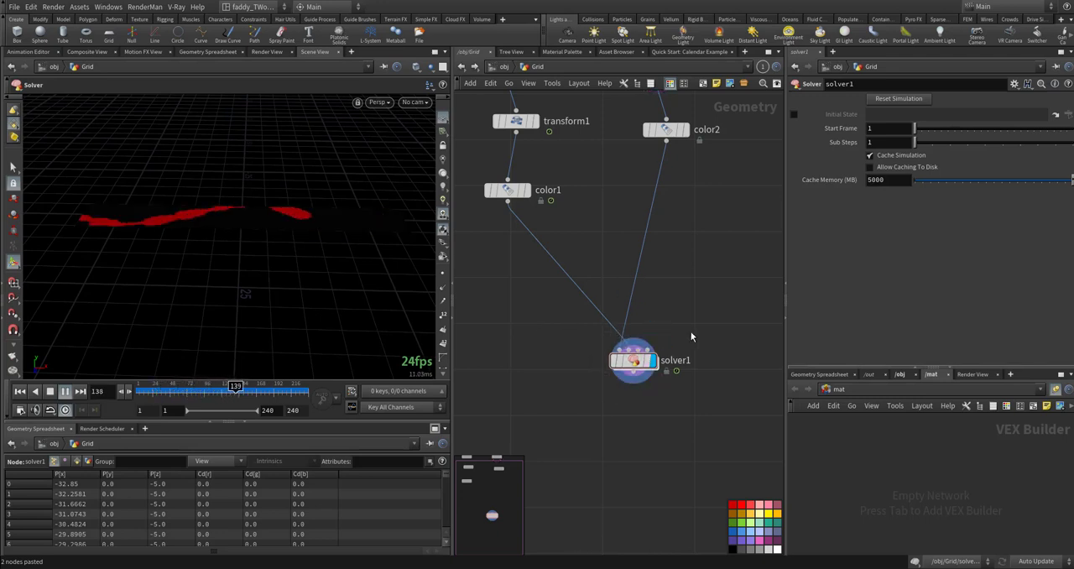
pyautogui.hotkey('ctrl', 'Up')
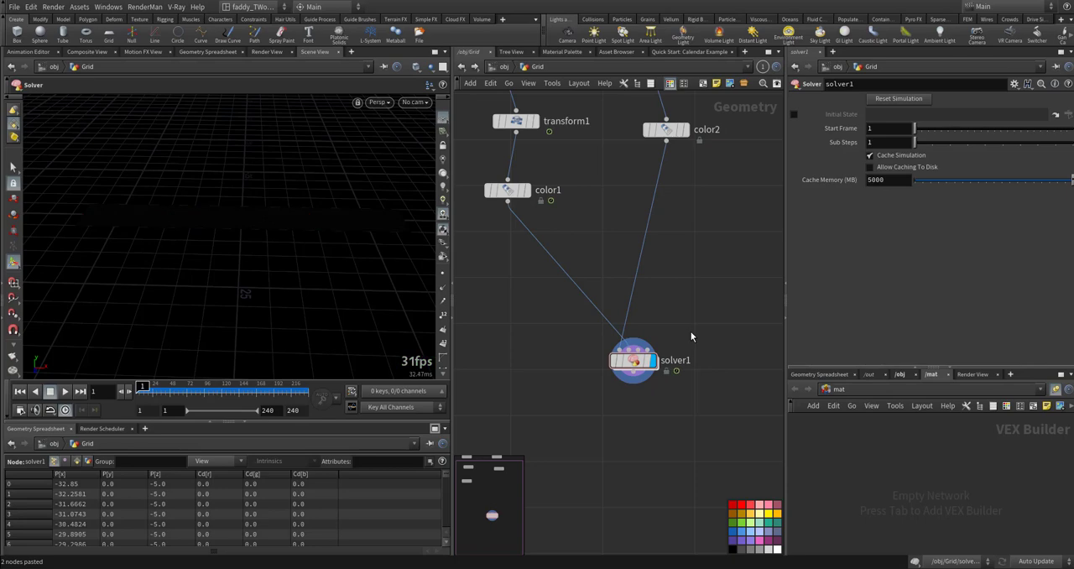
# - Inside the solver's internal network, add a Delete node and wire attribtransfer1's output into it
pyautogui.doubleClick(634, 361)
pyautogui.press('Tab')
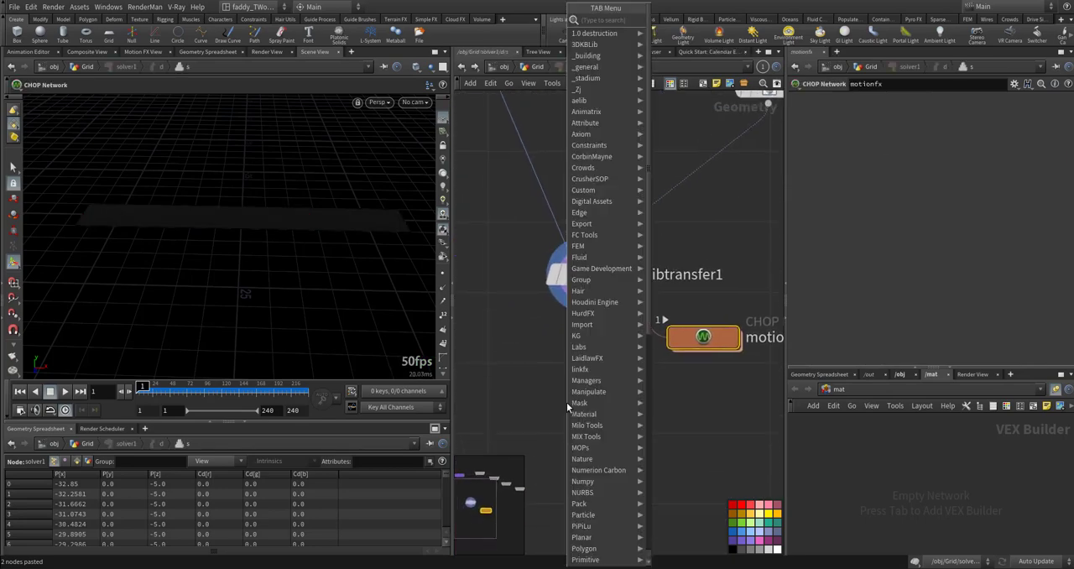
pyautogui.write('delet')
pyautogui.press('Return')
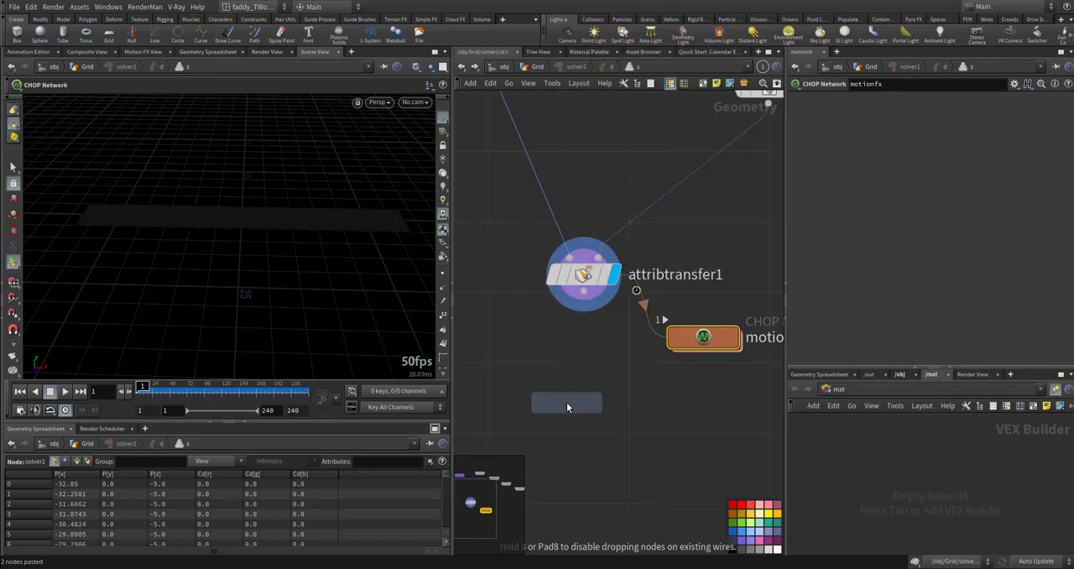
pyautogui.click(567, 402)
pyautogui.moveTo(573, 346); pyautogui.dragTo(583, 311)
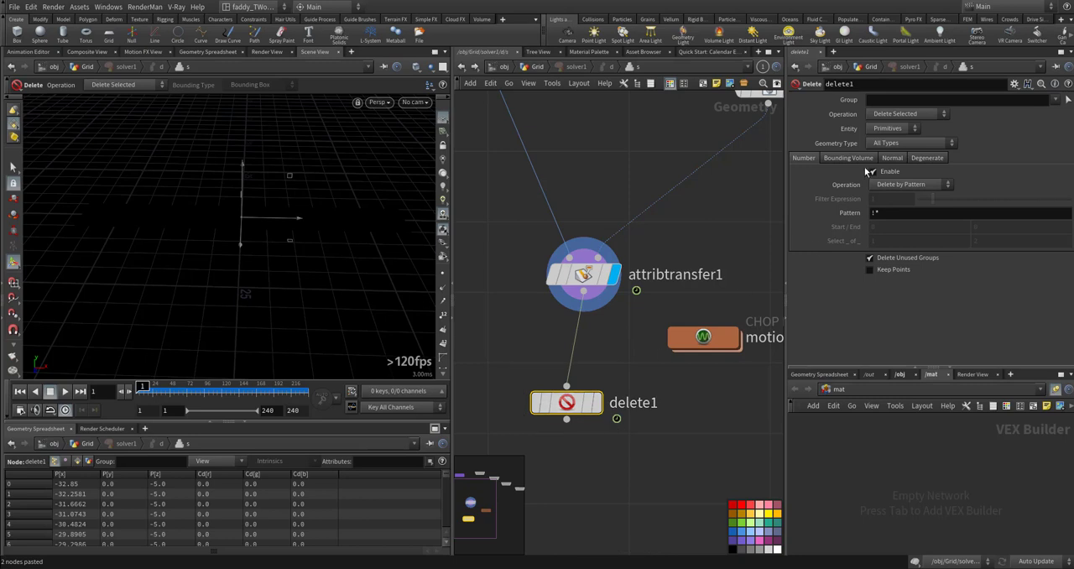
# - Enable bounding-volume deletion on delete1 and enlarge its bounding box to about 8.05 × 4.88 × 15.39
pyautogui.click(849, 158)
pyautogui.click(874, 171)
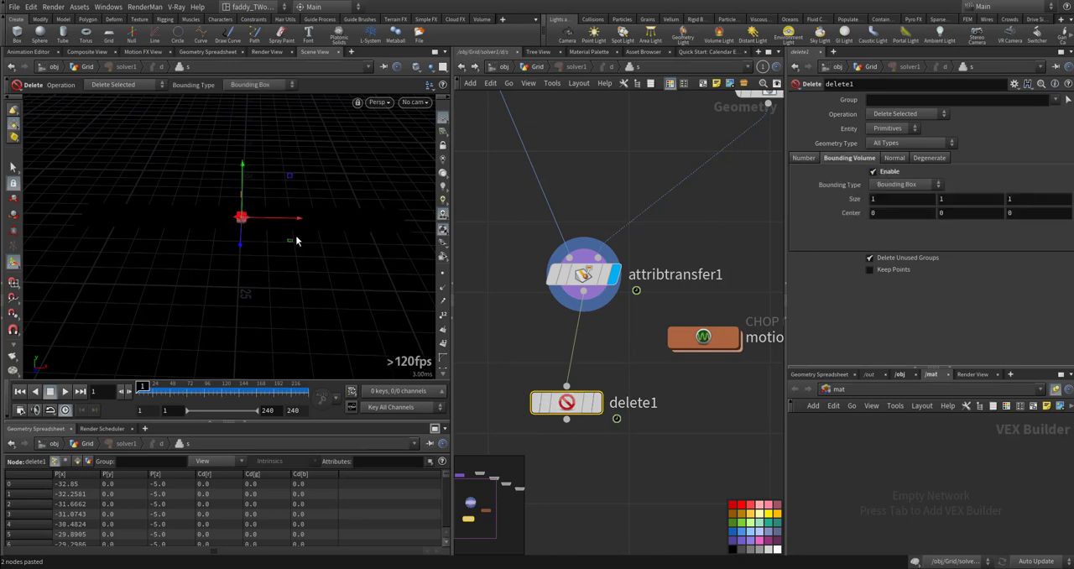
pyautogui.keyDown('alt'); pyautogui.moveTo(296, 241); pyautogui.dragTo(552, 186, button='right'); pyautogui.keyUp('alt')
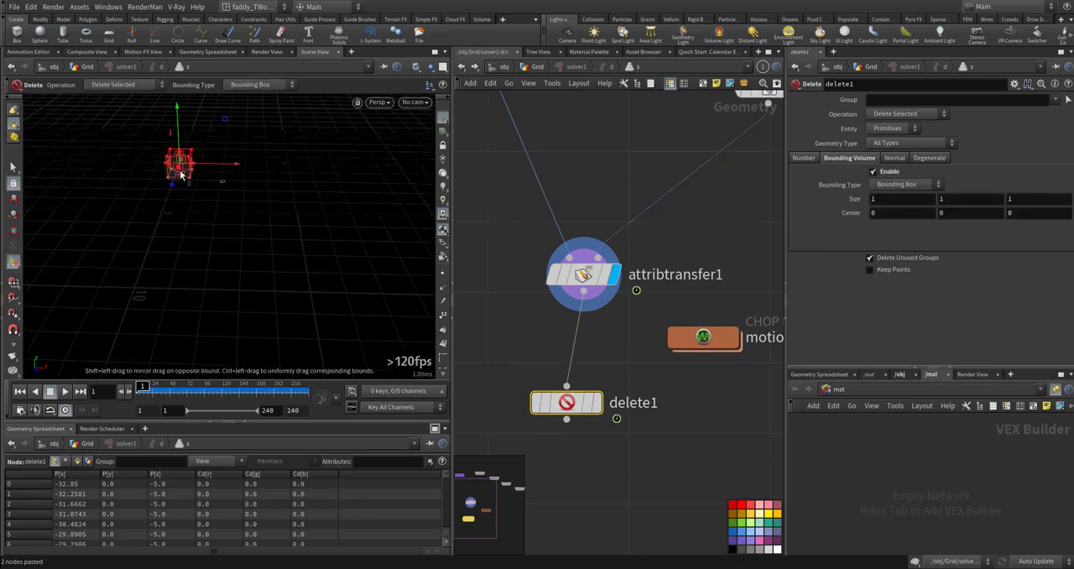
pyautogui.moveTo(180, 172)
pyautogui.mouseDown()
pyautogui.moveTo(145, 218)
pyautogui.moveTo(148, 245)
pyautogui.moveTo(170, 176)
pyautogui.mouseUp()
pyautogui.moveTo(172, 175); pyautogui.dragTo(175, 104)
pyautogui.hotkey('ctrl', 'z')
pyautogui.moveTo(192, 162); pyautogui.dragTo(269, 175)
pyautogui.scroll(-5, 247, 249)
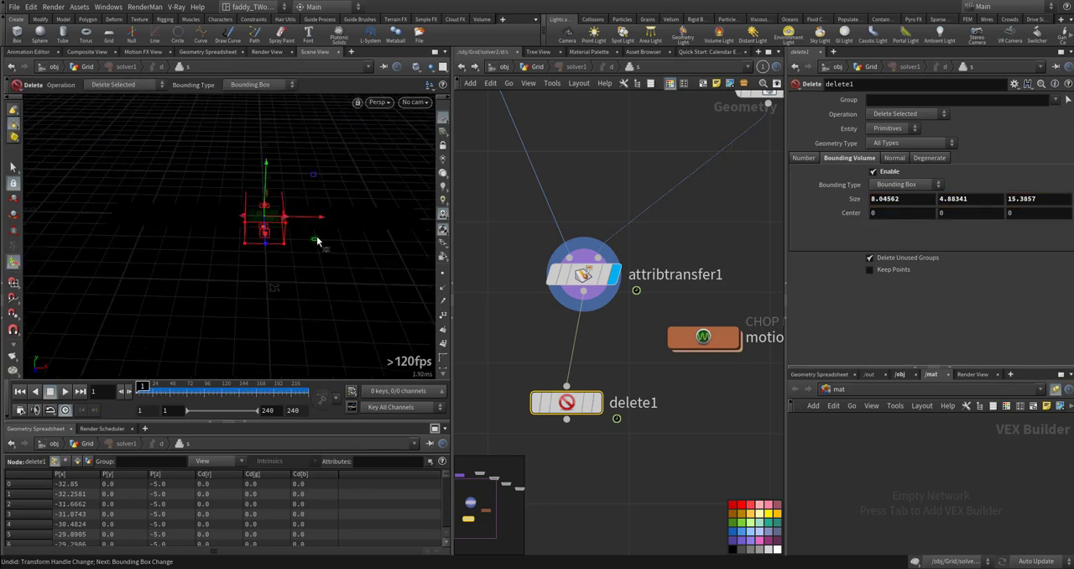
# - Move delete1's bounding box to about -42.34 in X, beyond the strip's start, and keyframe its size and center at frames 1 and 38
pyautogui.keyDown('alt'); pyautogui.moveTo(317, 241); pyautogui.dragTo(259, 270); pyautogui.keyUp('alt')
pyautogui.moveTo(330, 249); pyautogui.dragTo(179, 154)
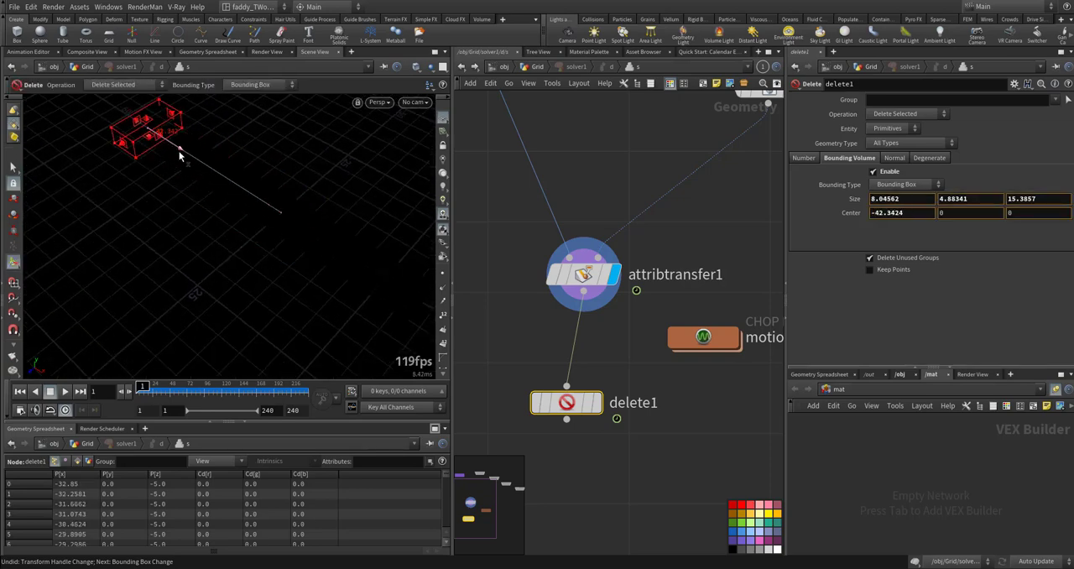
pyautogui.keyDown('alt'); pyautogui.click(855, 201); pyautogui.keyUp('alt')
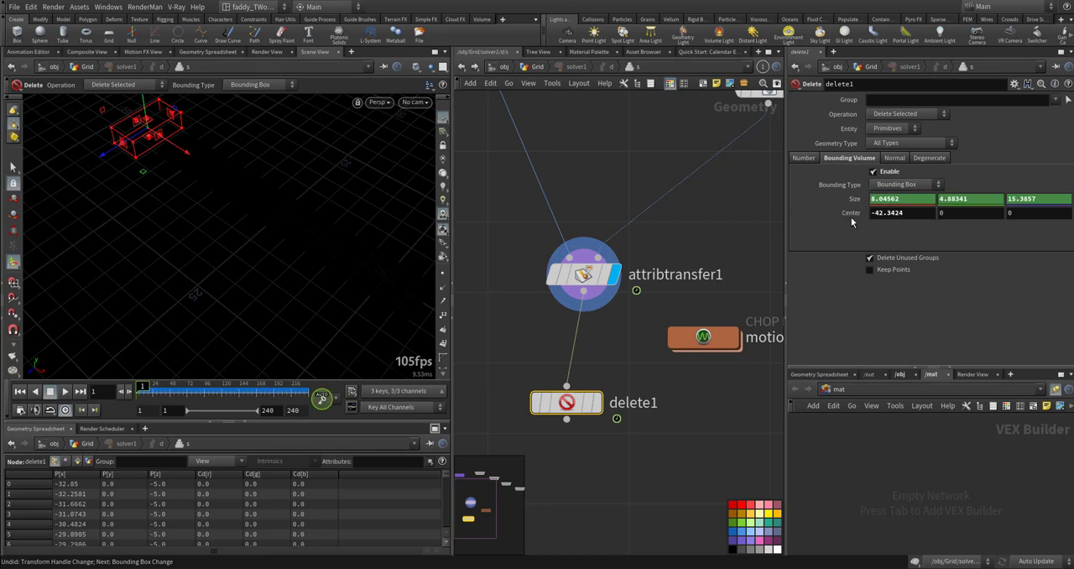
pyautogui.keyDown('alt'); pyautogui.click(853, 214); pyautogui.keyUp('alt')
pyautogui.moveTo(139, 387); pyautogui.dragTo(187, 387)
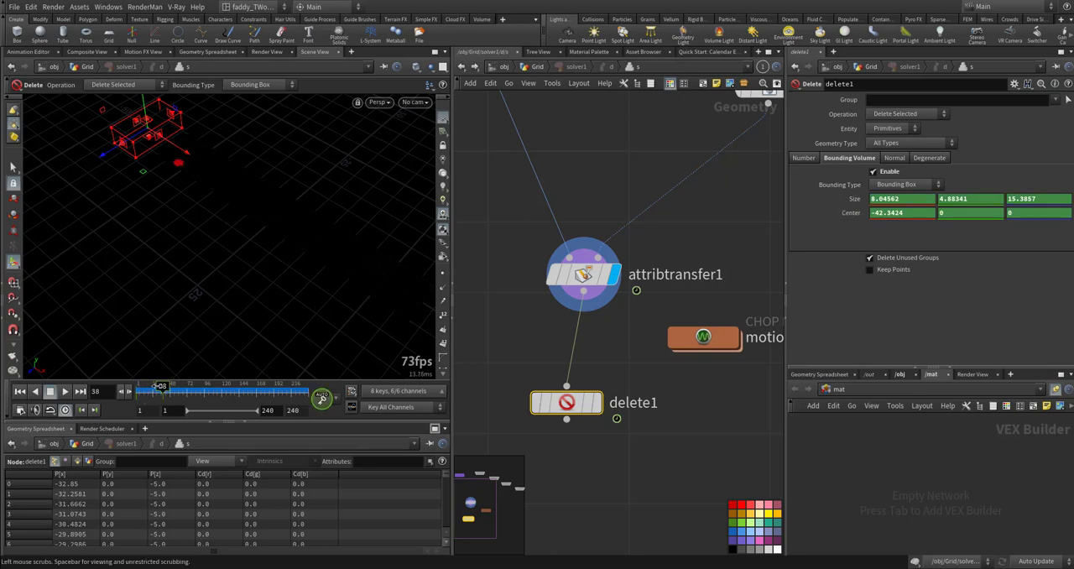
# - At frame 240, stretch the bounding box along the strip to about 89.71 in X, with its center at about -1.51
pyautogui.moveTo(261, 390); pyautogui.dragTo(297, 391)
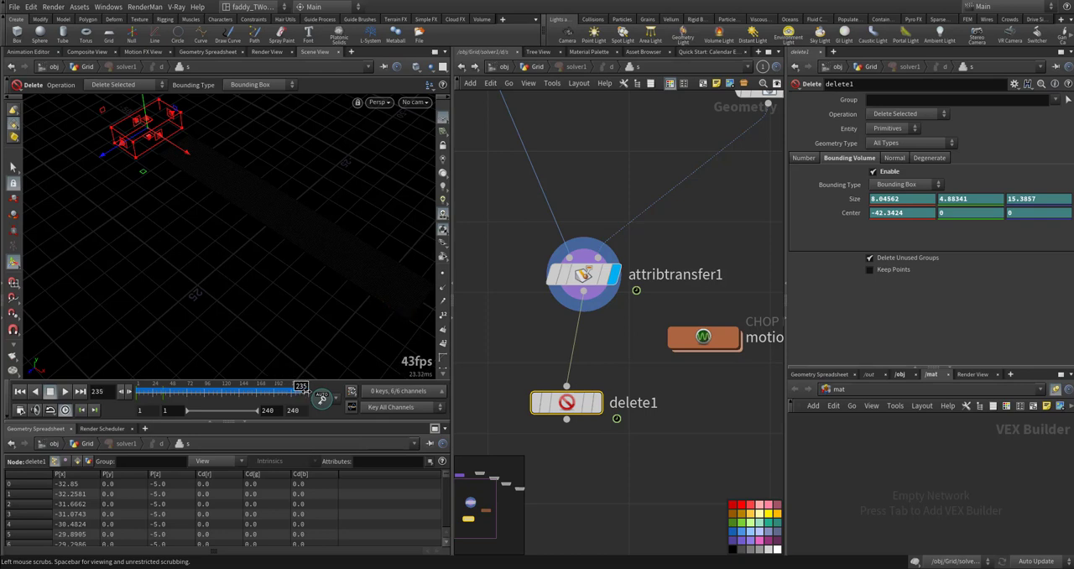
pyautogui.moveTo(307, 391); pyautogui.dragTo(316, 390)
pyautogui.keyDown('alt'); pyautogui.moveTo(321, 345); pyautogui.dragTo(215, 228, button='right'); pyautogui.keyUp('alt')
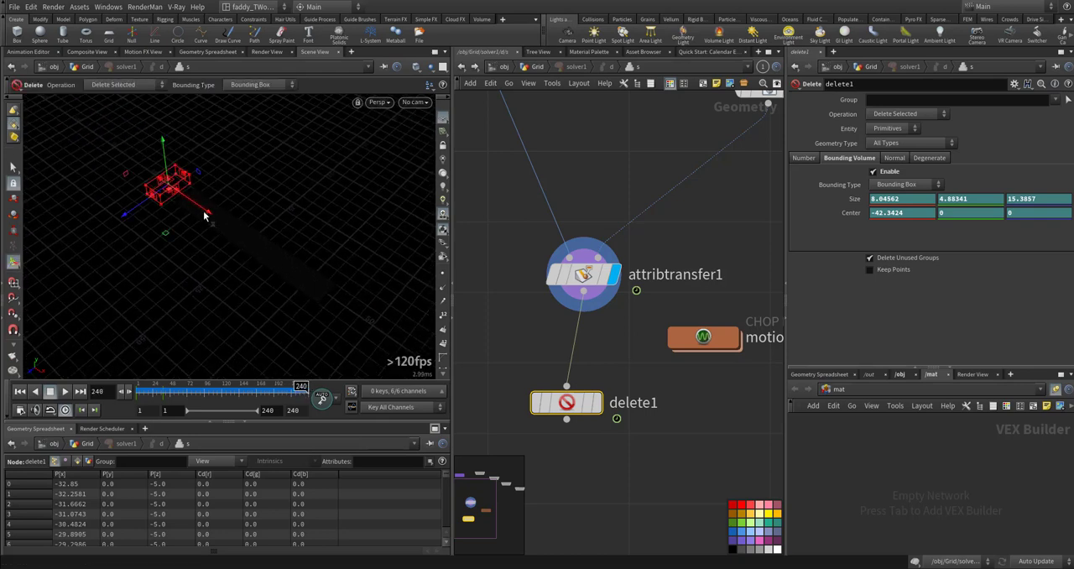
pyautogui.moveTo(204, 216); pyautogui.dragTo(285, 271)
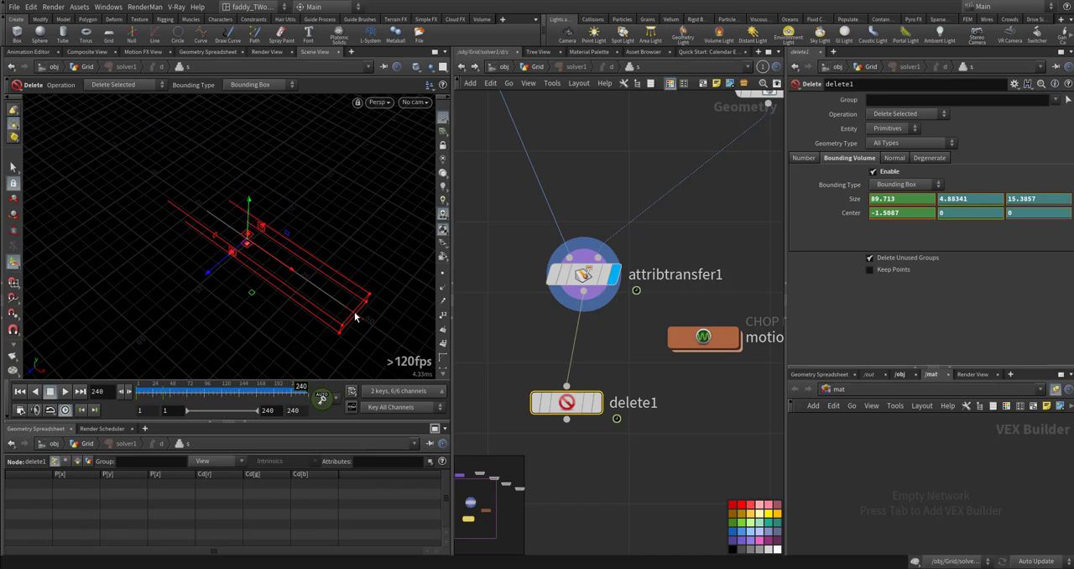
# - Scrub the timeline to check the bounding box animation, and check the solver's trail again from the Grid network
pyautogui.keyDown('alt'); pyautogui.moveTo(254, 303); pyautogui.dragTo(285, 353); pyautogui.keyUp('alt')
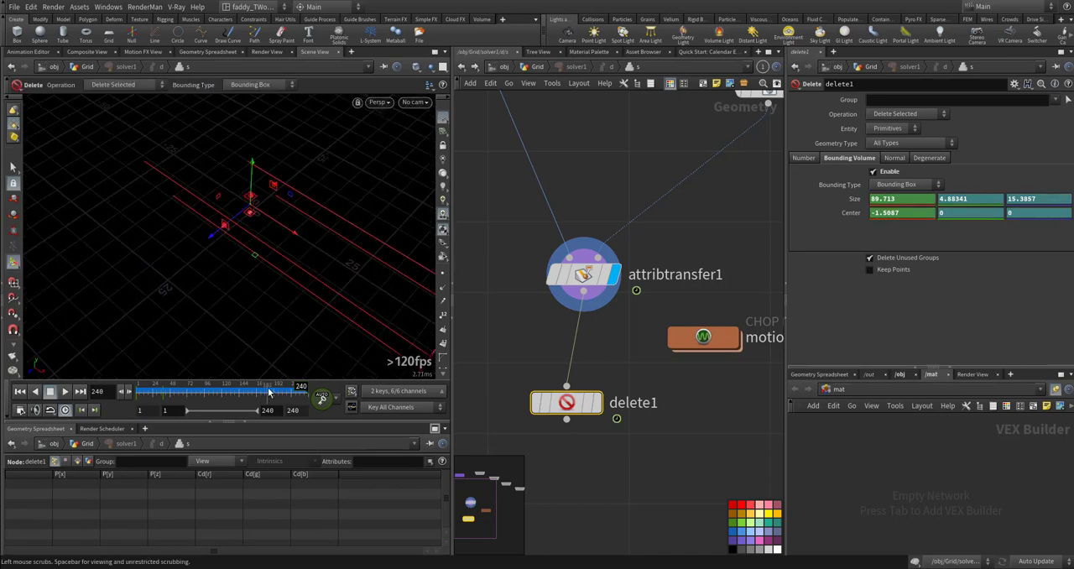
pyautogui.moveTo(269, 391); pyautogui.dragTo(252, 391)
pyautogui.keyDown('alt'); pyautogui.moveTo(261, 319); pyautogui.dragTo(300, 302); pyautogui.keyUp('alt')
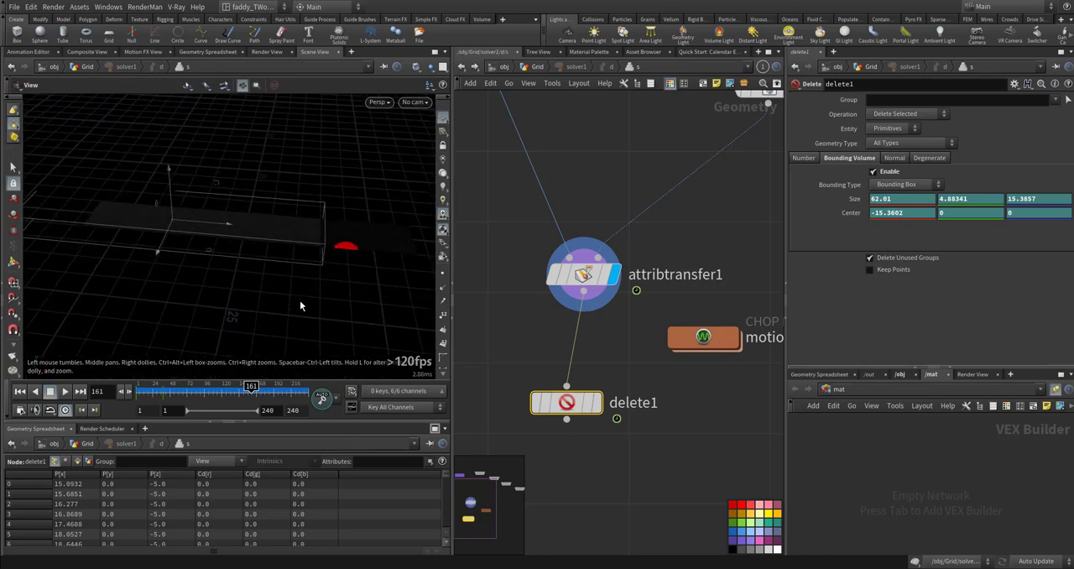
pyautogui.moveTo(253, 391); pyautogui.dragTo(146, 389)
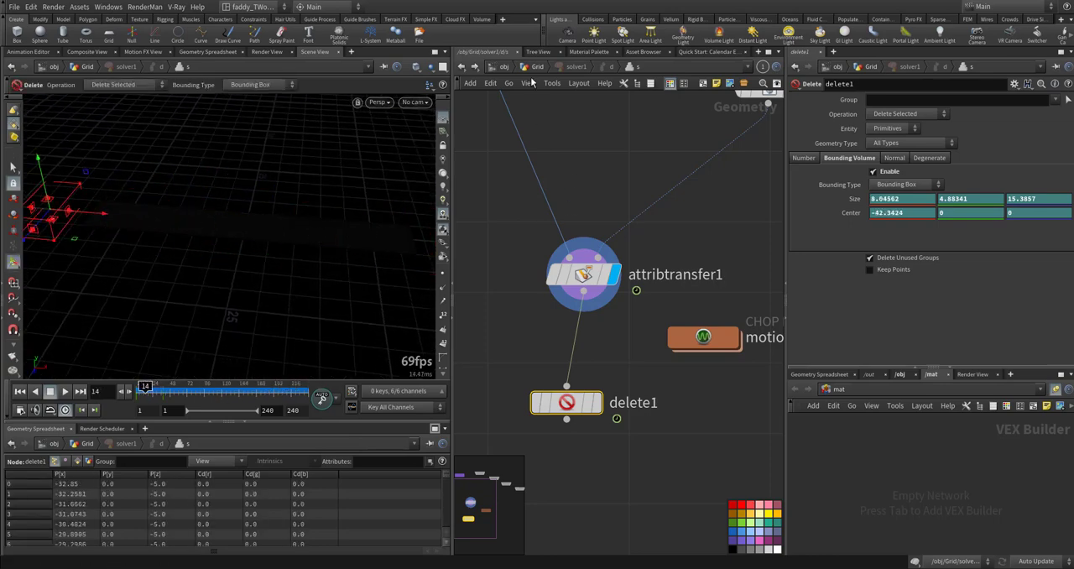
pyautogui.click(461, 67)
pyautogui.click(150, 387)
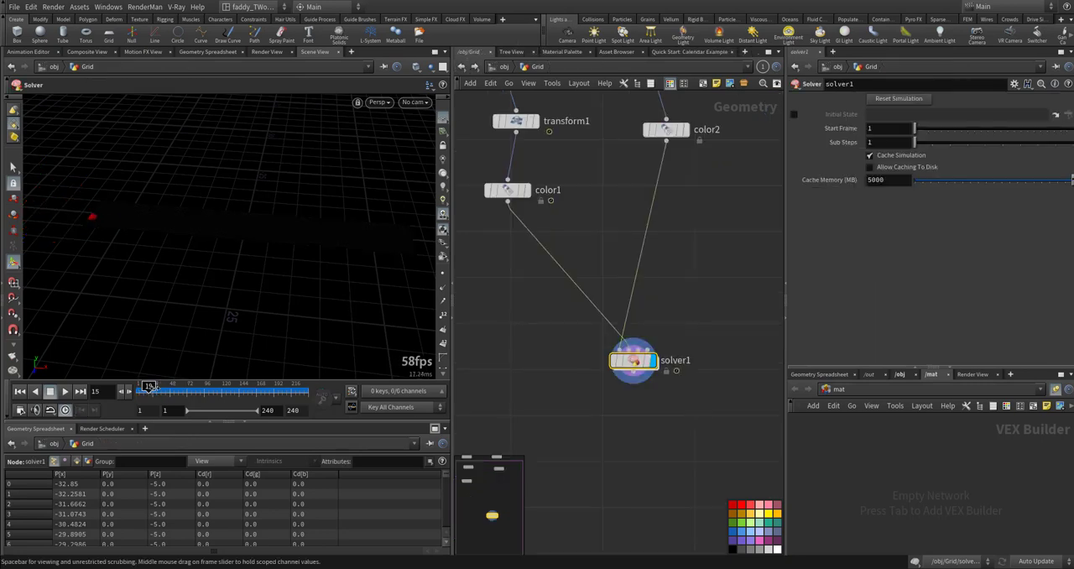
pyautogui.moveTo(150, 387); pyautogui.dragTo(206, 388)
# - Make delete1 the displayed node inside the solver, and scrub the result back to frame 1 in the Grid network
pyautogui.doubleClick(634, 361)
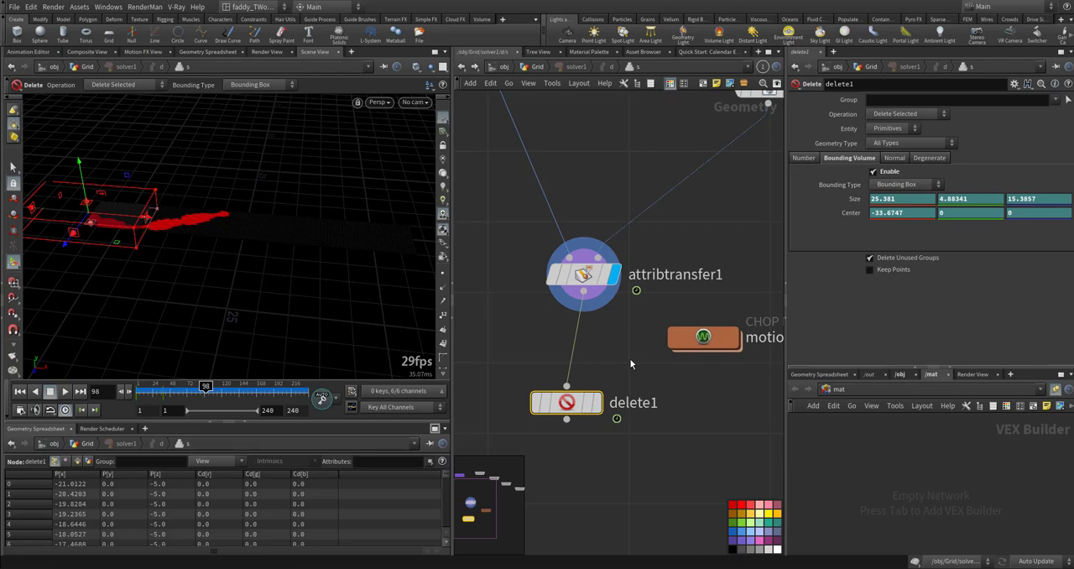
pyautogui.click(597, 404)
pyautogui.click(461, 67)
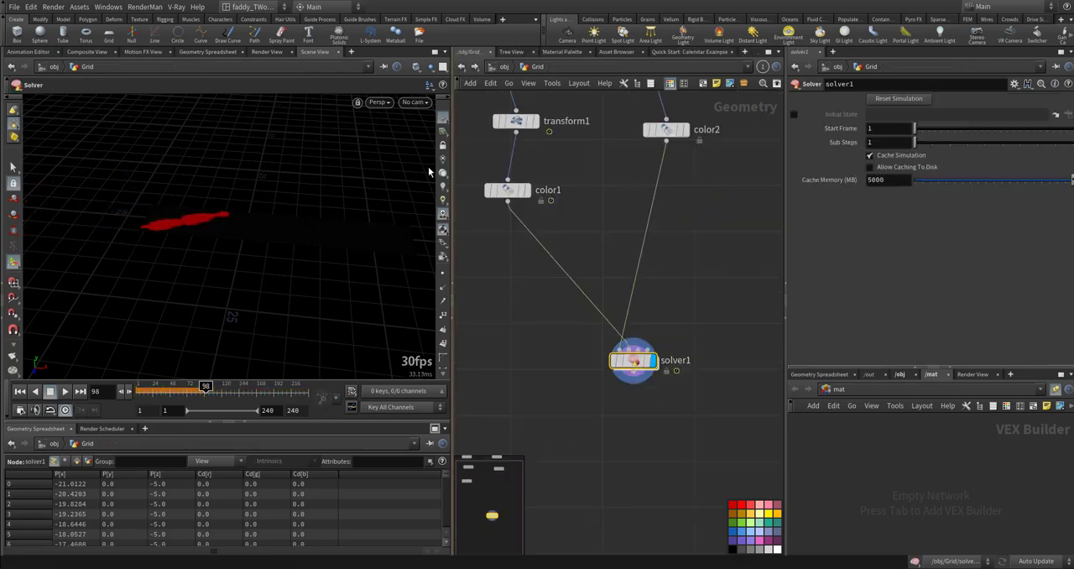
pyautogui.moveTo(206, 387); pyautogui.dragTo(137, 397)
# - Add a POP Network below solver1, wire solver1 into its first input, and display the popnet
pyautogui.moveTo(584, 415); pyautogui.dragTo(562, 347, button='middle')
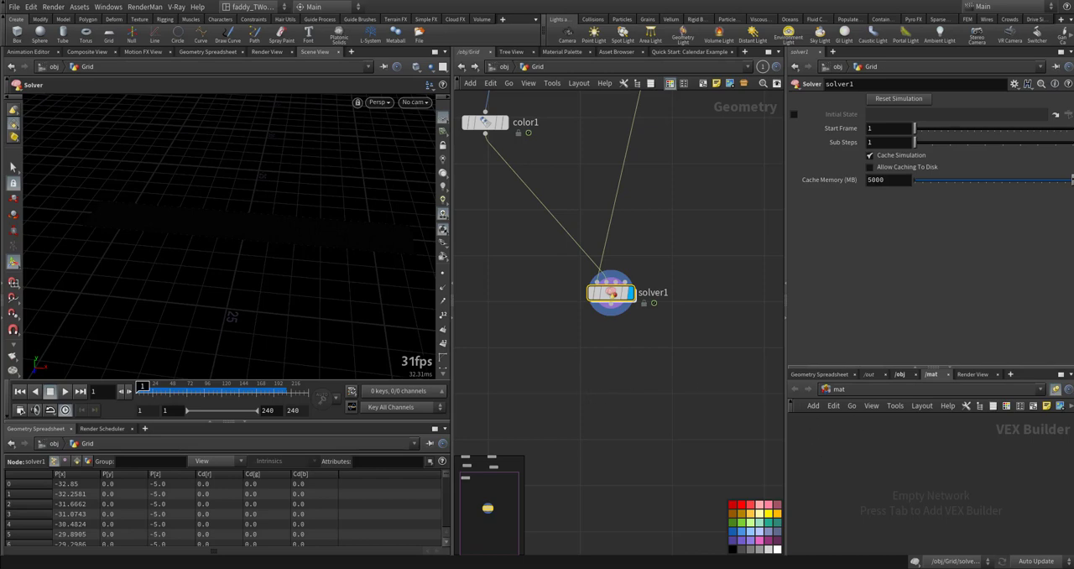
pyautogui.moveTo(642, 340); pyautogui.dragTo(633, 332, button='middle')
pyautogui.press('Tab')
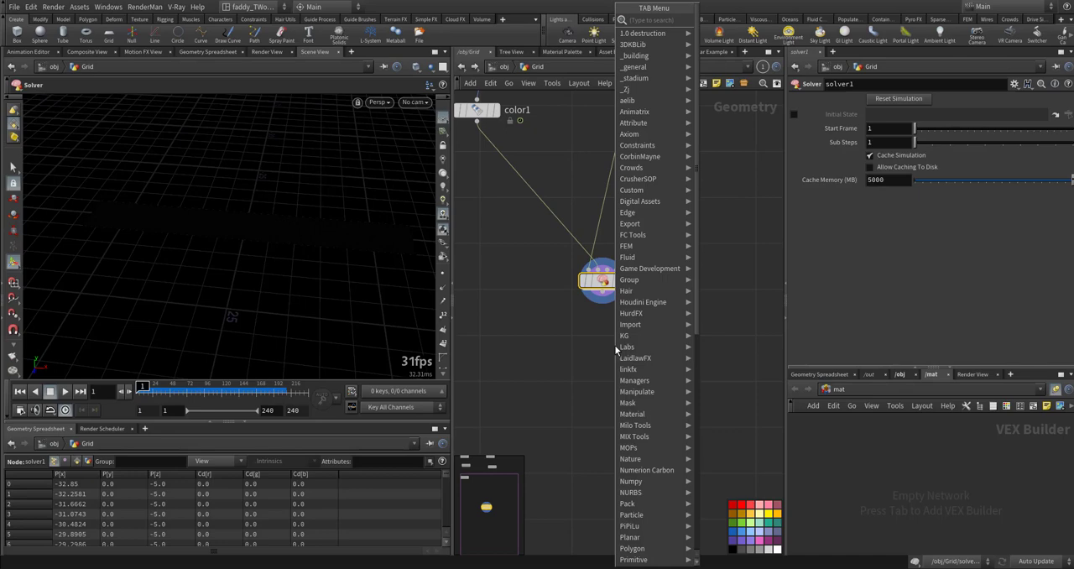
pyautogui.write('pop')
pyautogui.press('Return')
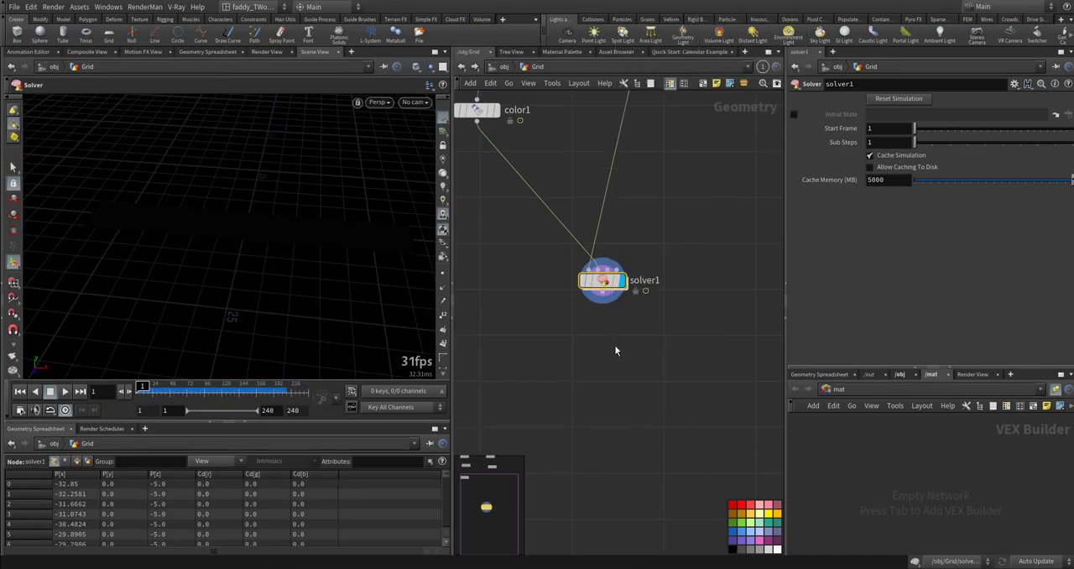
pyautogui.click(603, 375)
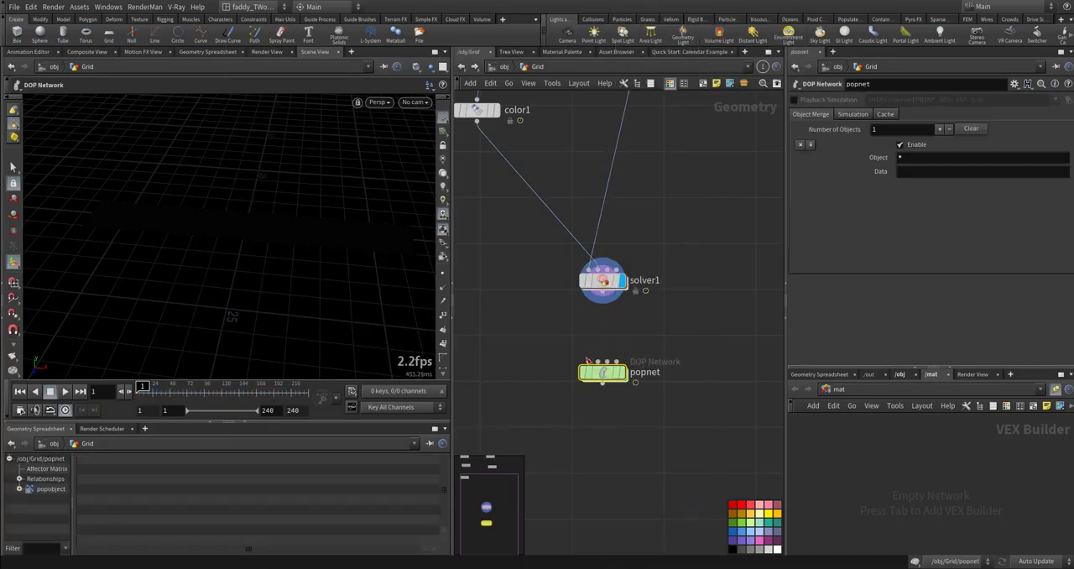
pyautogui.click(603, 292)
pyautogui.click(589, 362)
pyautogui.click(624, 371)
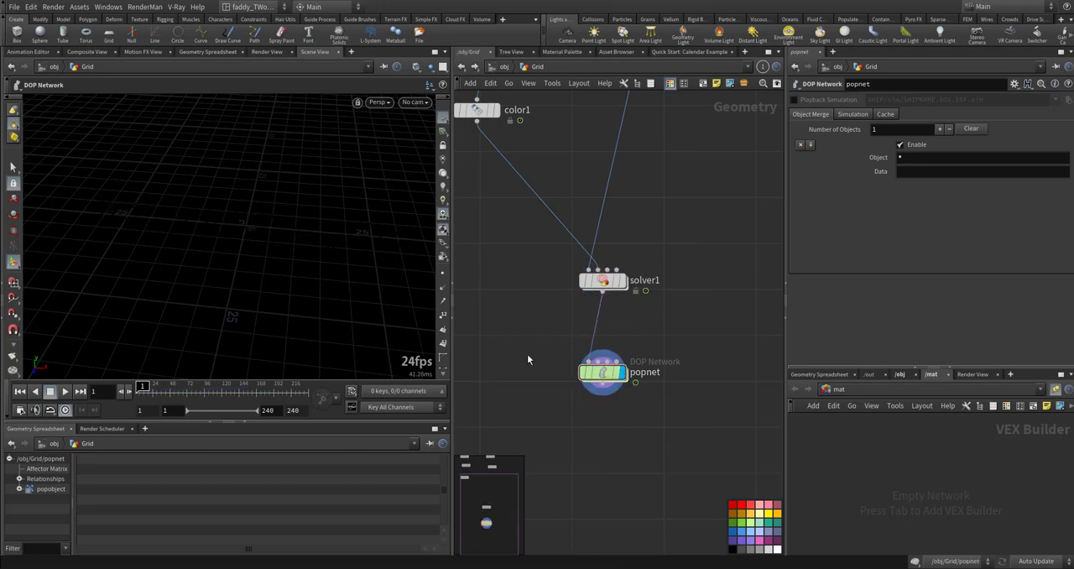
# - Inside popnet, inspect the particle source guide on the strip and the Emission Attribute choices of source_first_input
pyautogui.doubleClick(598, 374)
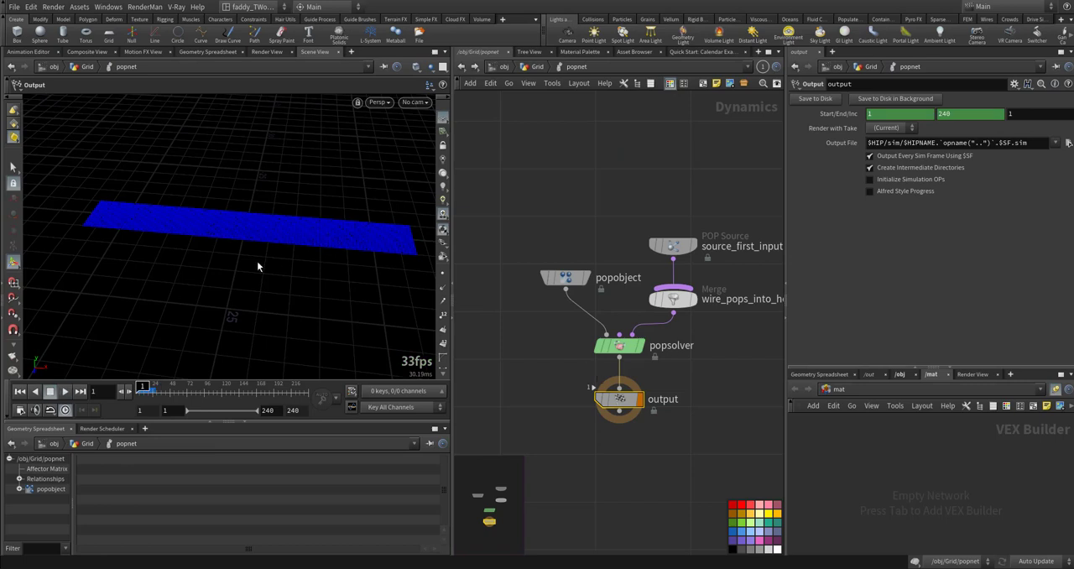
pyautogui.keyDown('alt'); pyautogui.moveTo(258, 232); pyautogui.dragTo(286, 231, button='right'); pyautogui.keyUp('alt')
pyautogui.keyDown('alt'); pyautogui.moveTo(285, 232); pyautogui.dragTo(296, 236); pyautogui.keyUp('alt')
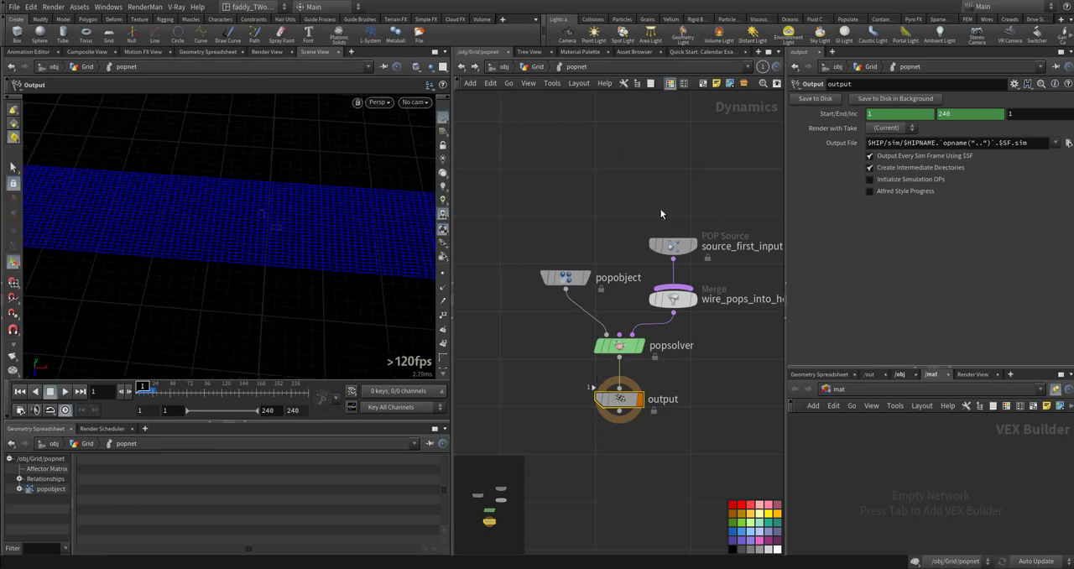
pyautogui.click(676, 246)
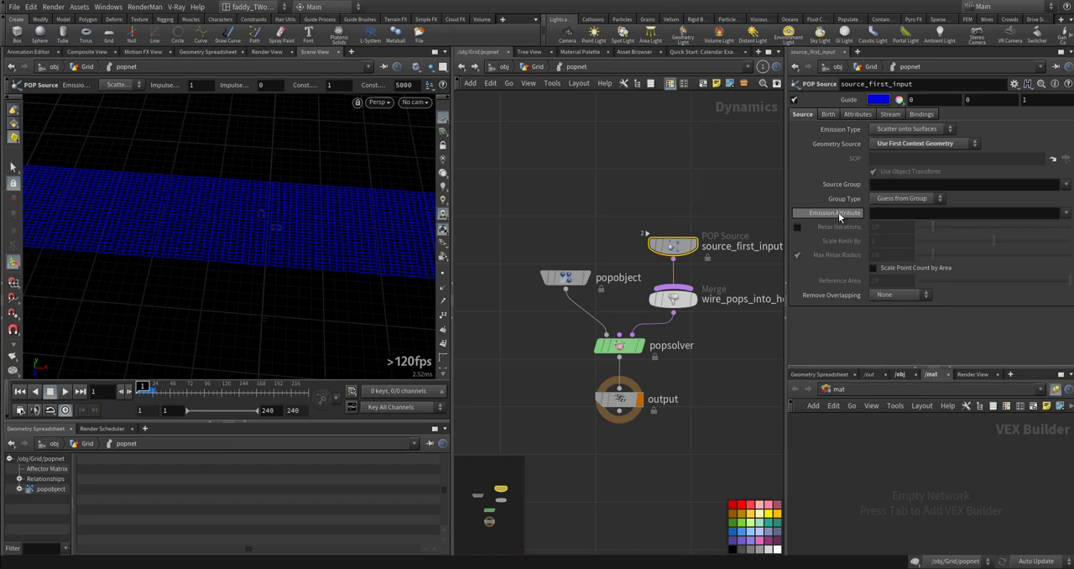
pyautogui.click(1066, 213)
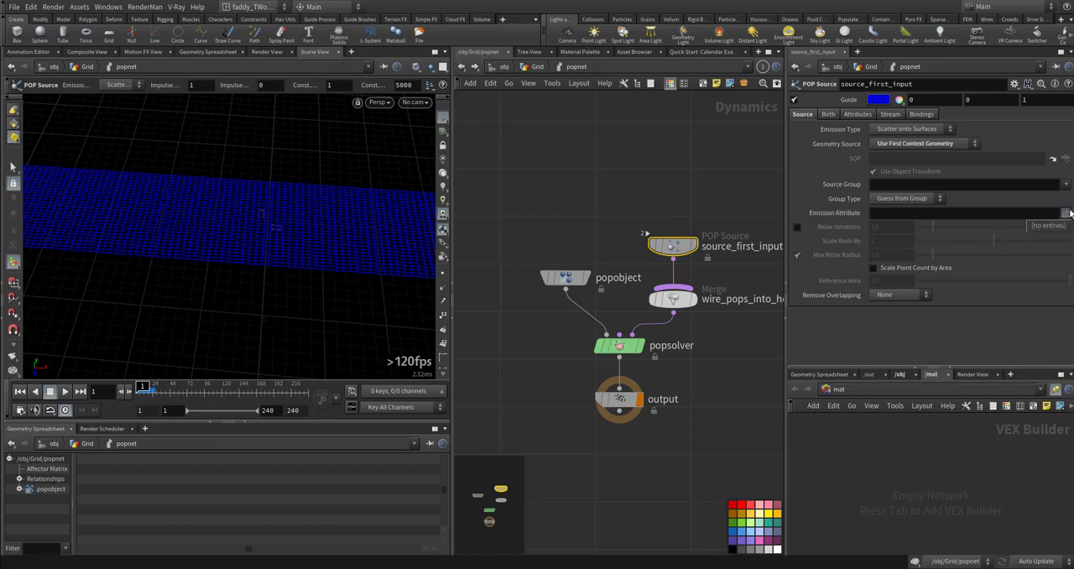
pyautogui.click(1034, 208)
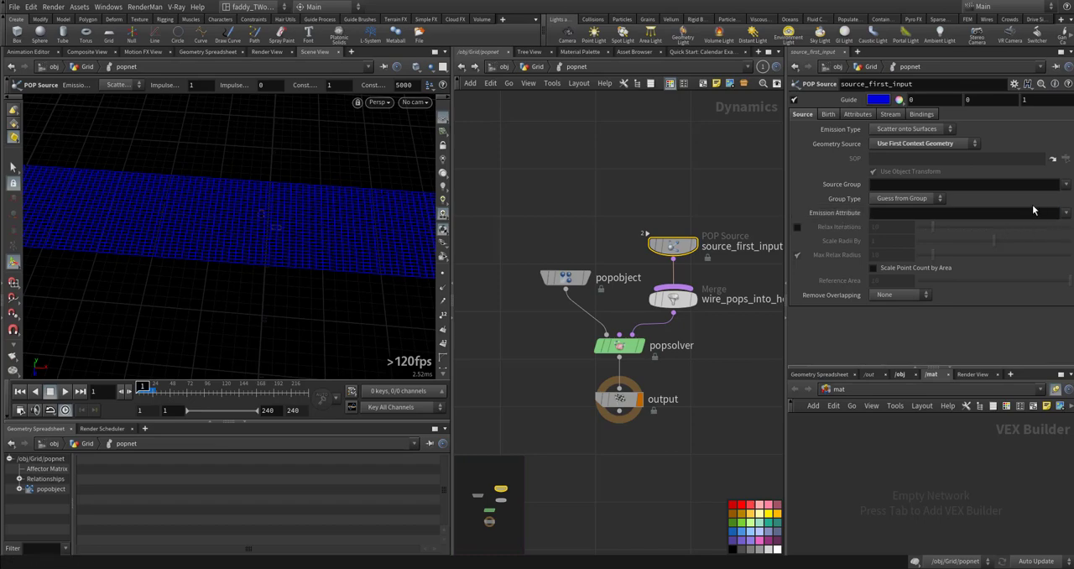
pyautogui.click(891, 211)
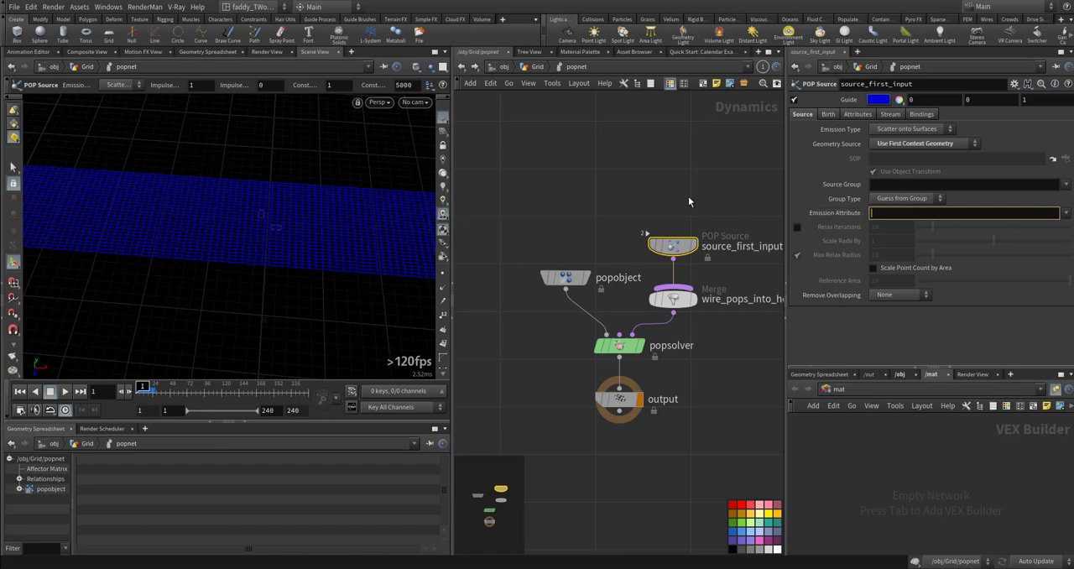
# - Back in the Grid network, insert an Attribute Wrangle between solver1 and popnet
pyautogui.click(537, 66)
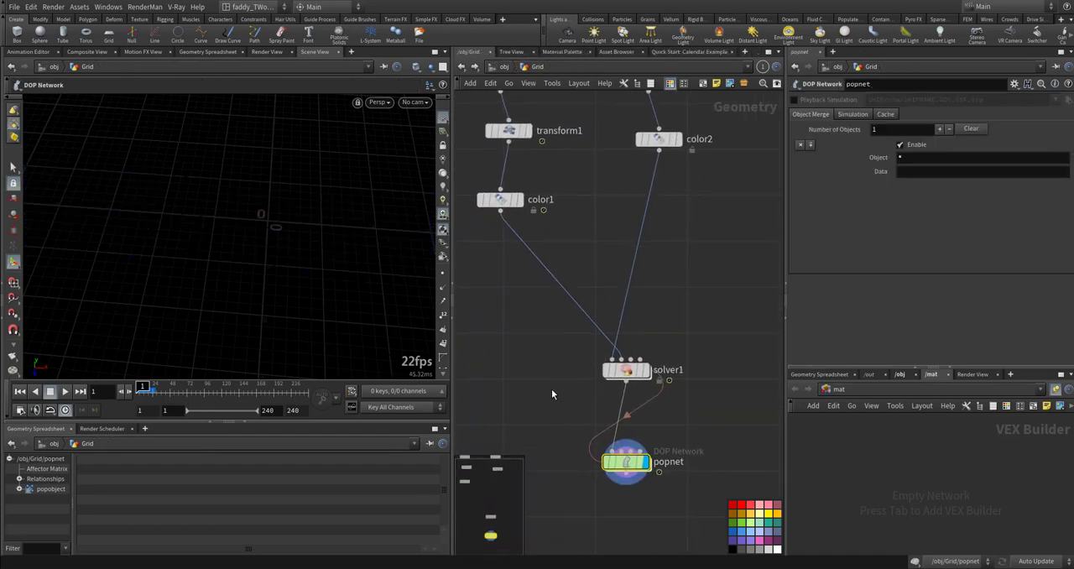
pyautogui.press('Tab')
pyautogui.write('aw')
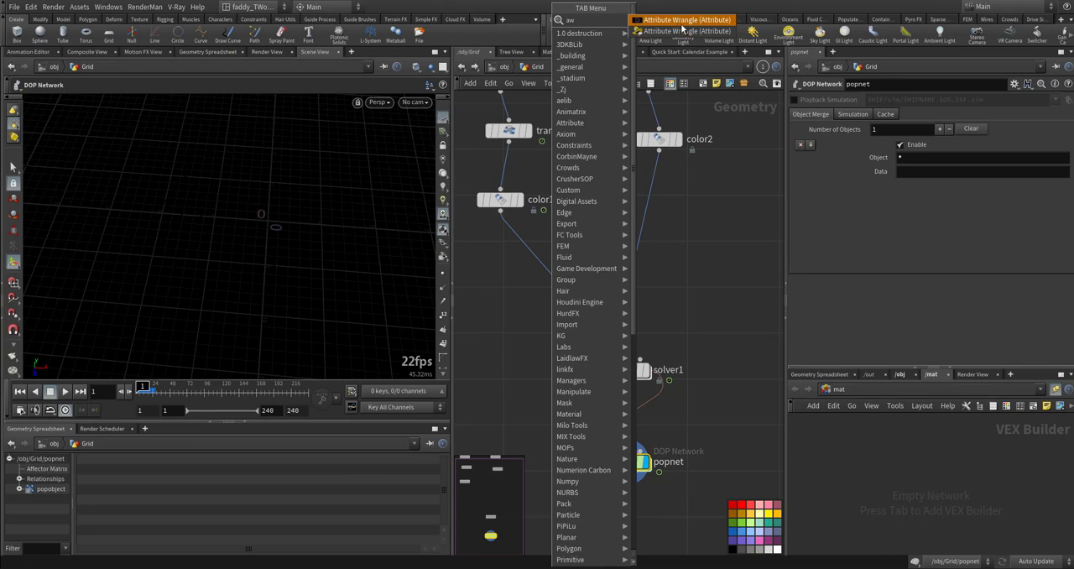
pyautogui.click(684, 29)
pyautogui.click(678, 421)
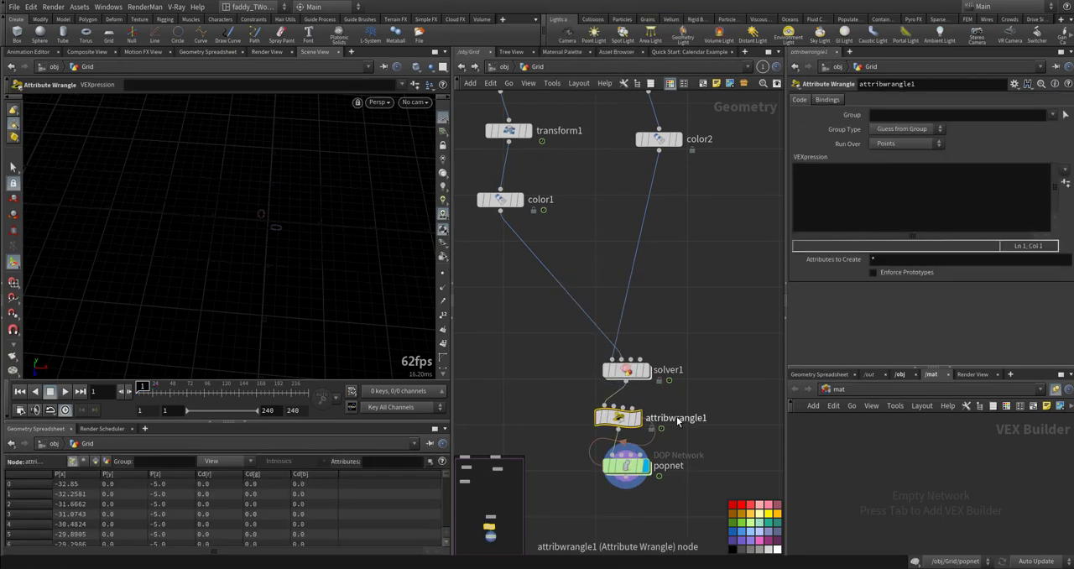
pyautogui.click(817, 202)
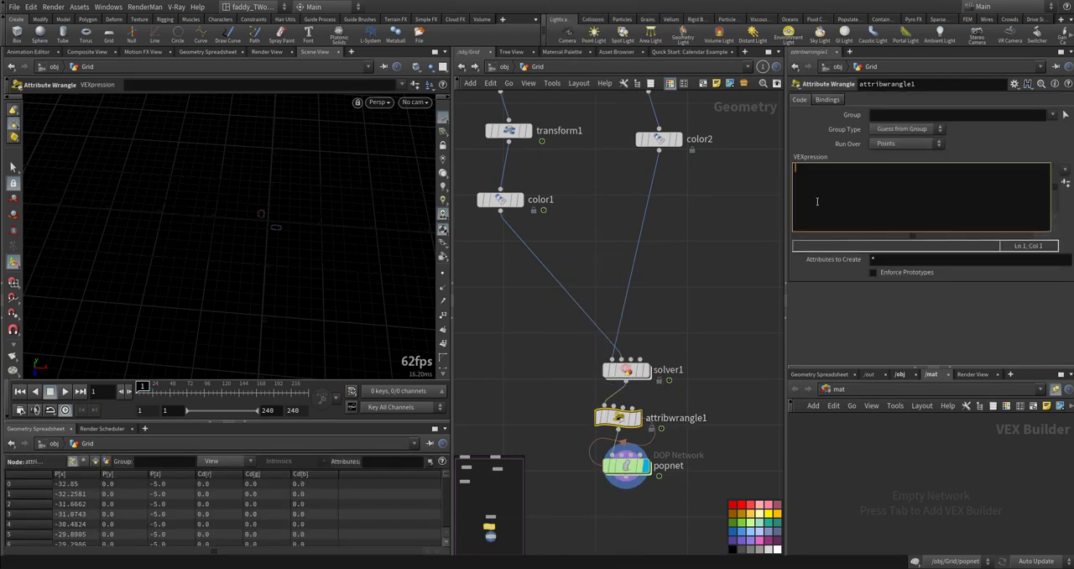
pyautogui.write('f@')
pyautogui.write('emit=@Cd.x;')
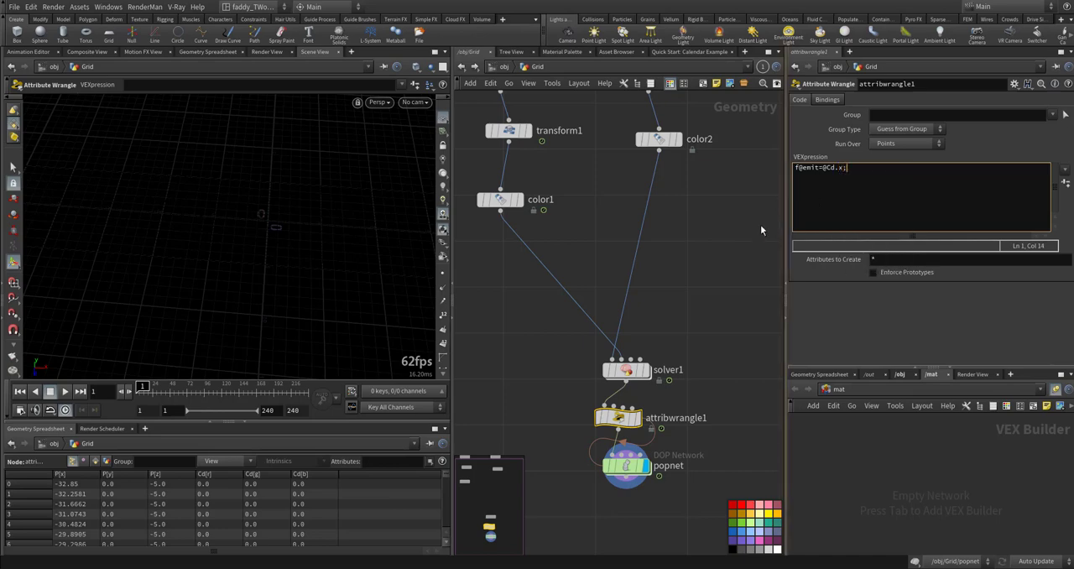
# - Display attribwrangle1, scrub to frame 97 and sort the point spreadsheet by emit to check its values
pyautogui.moveTo(496, 358); pyautogui.dragTo(501, 277, button='middle')
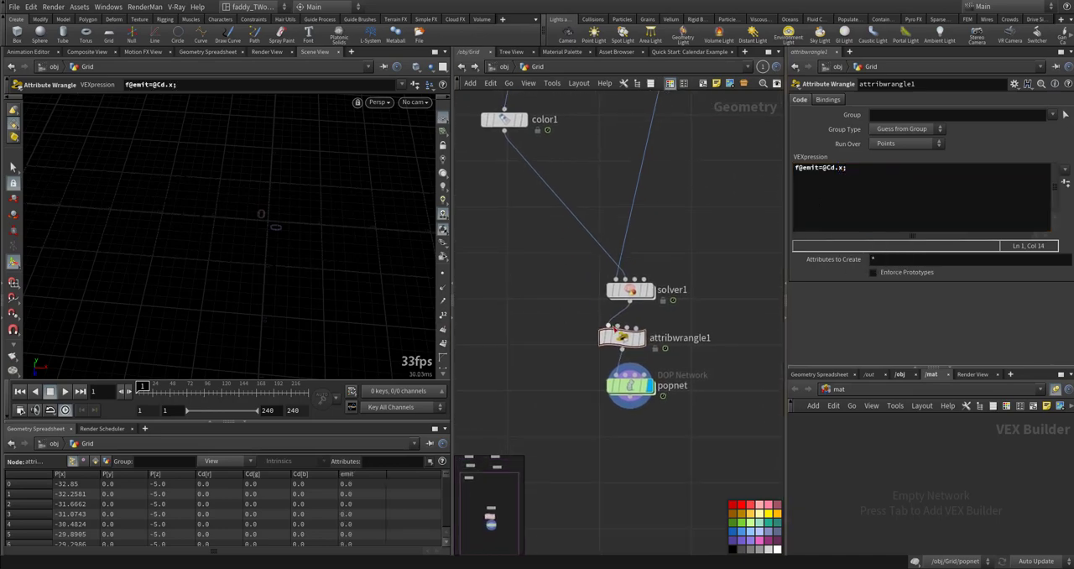
pyautogui.click(647, 341)
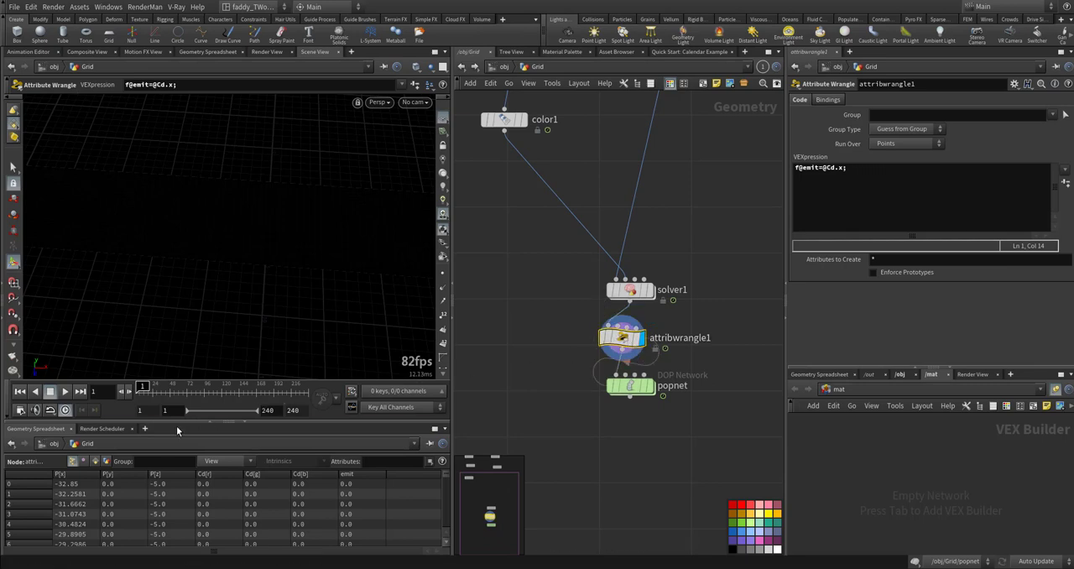
pyautogui.moveTo(143, 389); pyautogui.dragTo(208, 393)
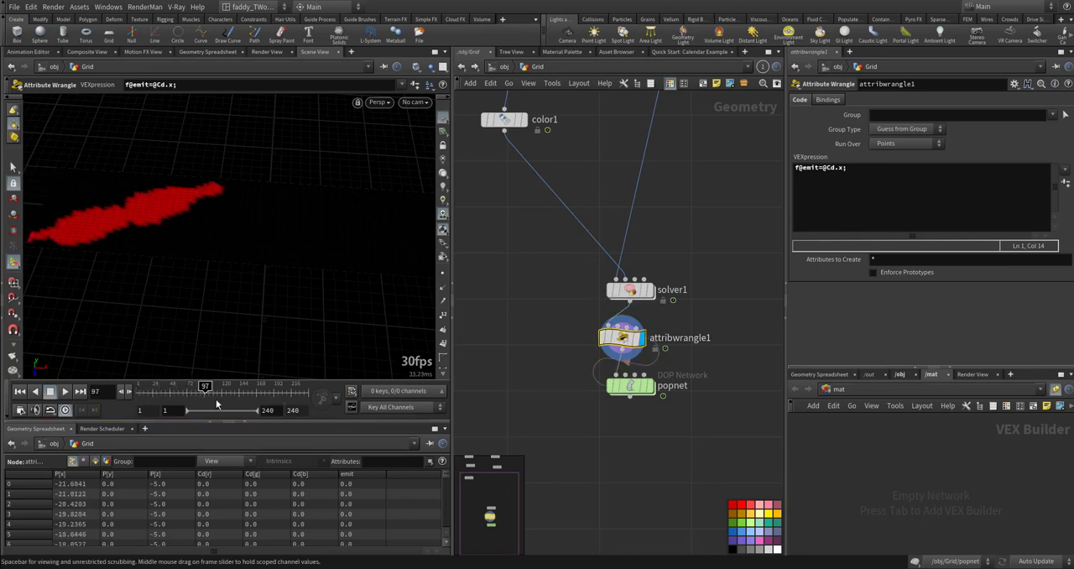
pyautogui.click(351, 475)
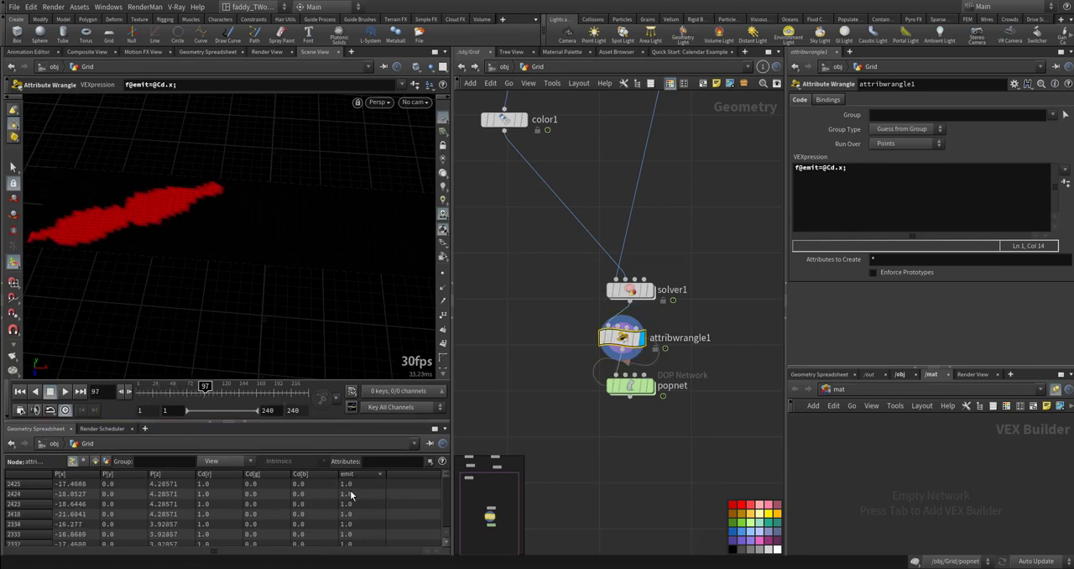
pyautogui.scroll(-5, 347, 510)
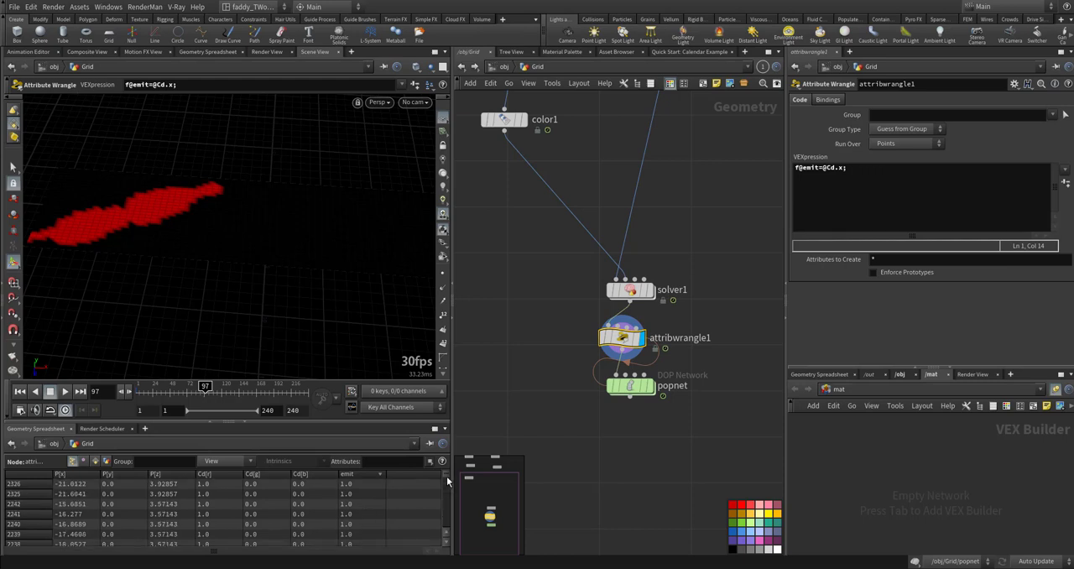
pyautogui.scroll(-10, 449, 495)
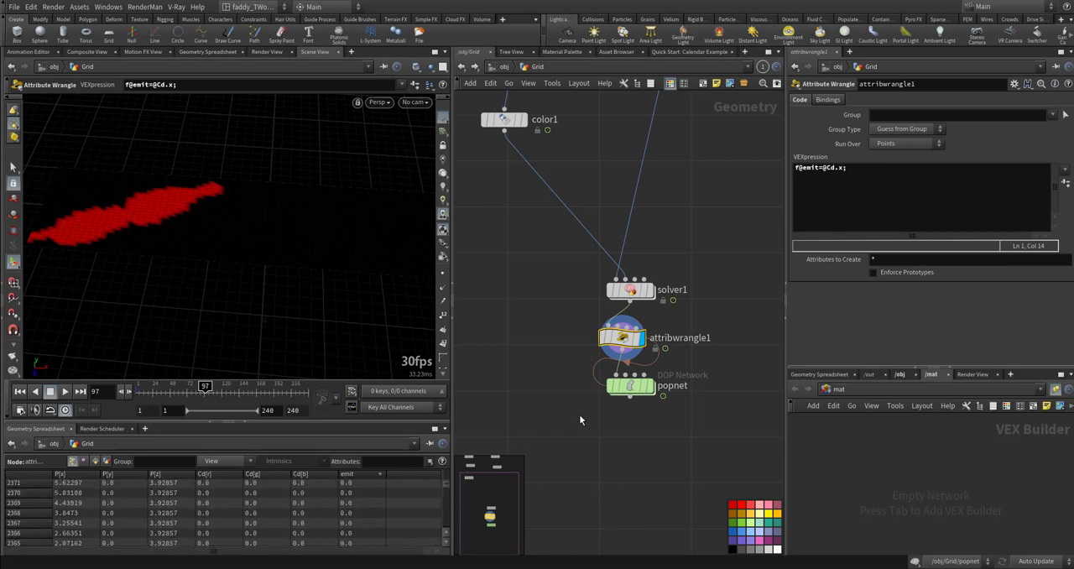
# - Inside popnet, set the Emission Attribute of source_first_input to emit
pyautogui.doubleClick(639, 389)
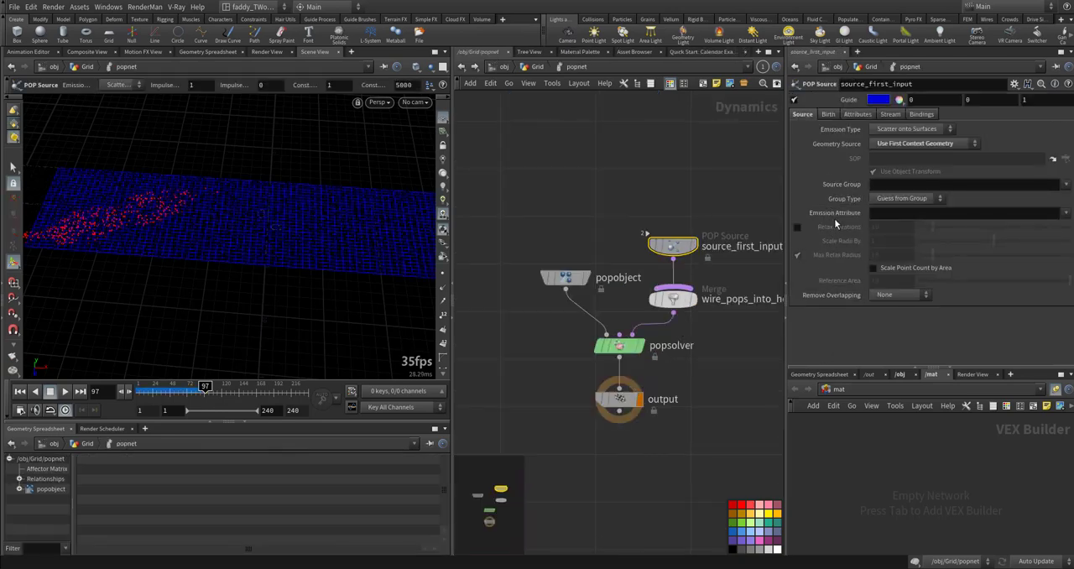
pyautogui.moveTo(834, 216)
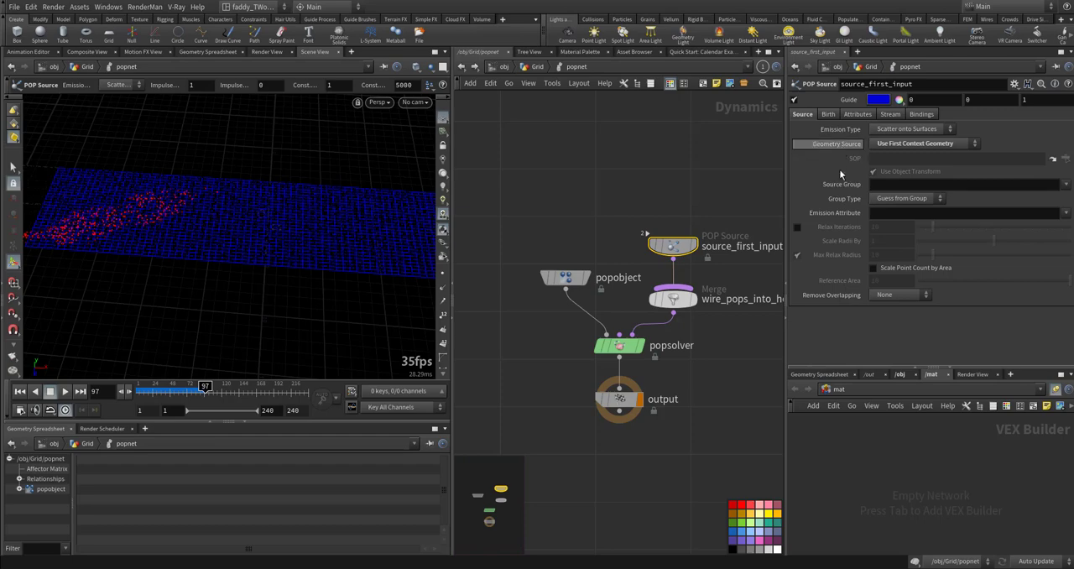
pyautogui.click(889, 198)
pyautogui.click(889, 199)
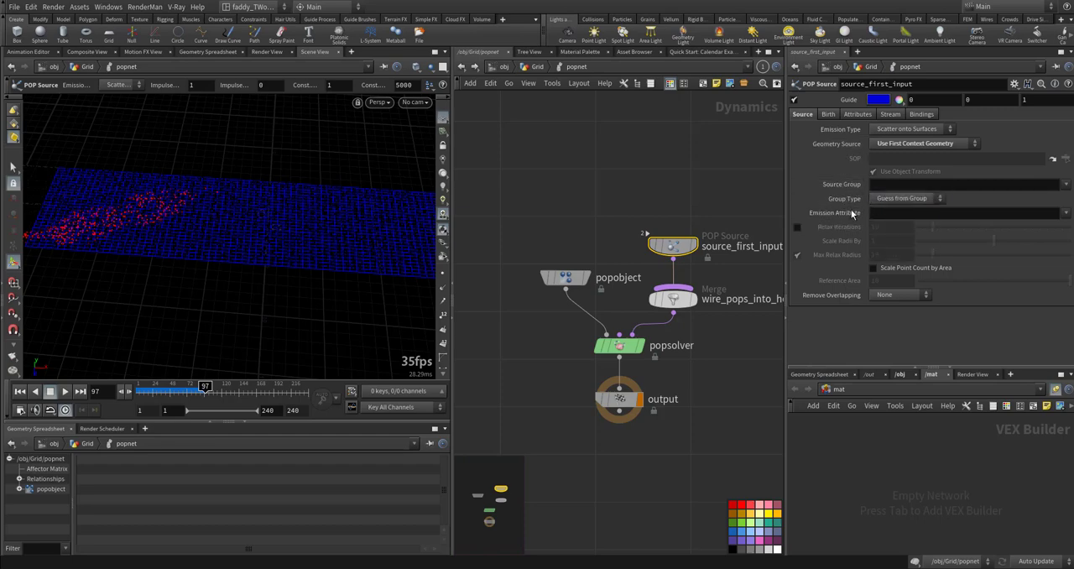
pyautogui.click(1064, 213)
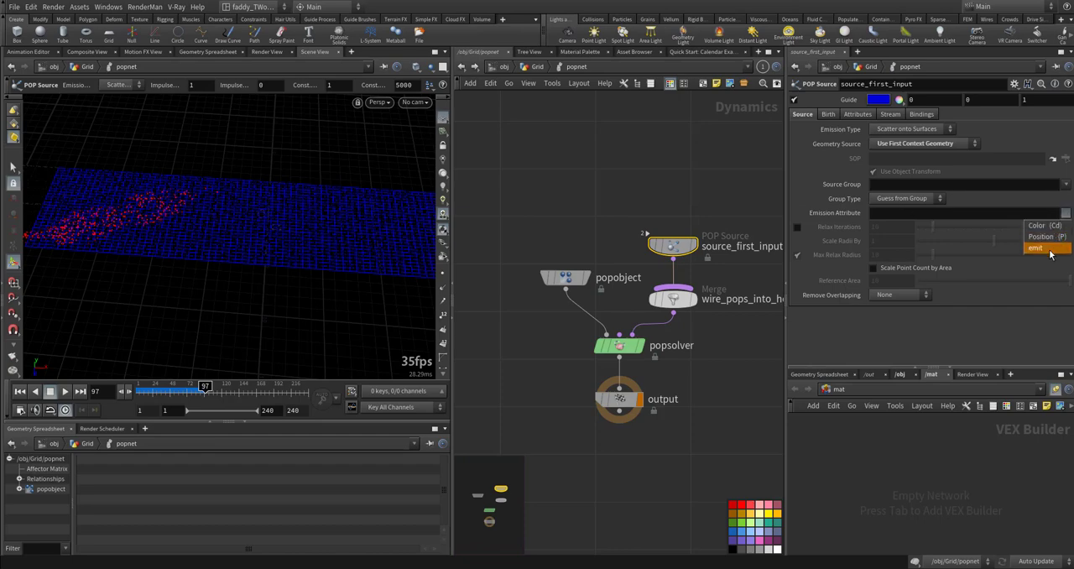
pyautogui.click(1045, 245)
pyautogui.moveTo(838, 220)
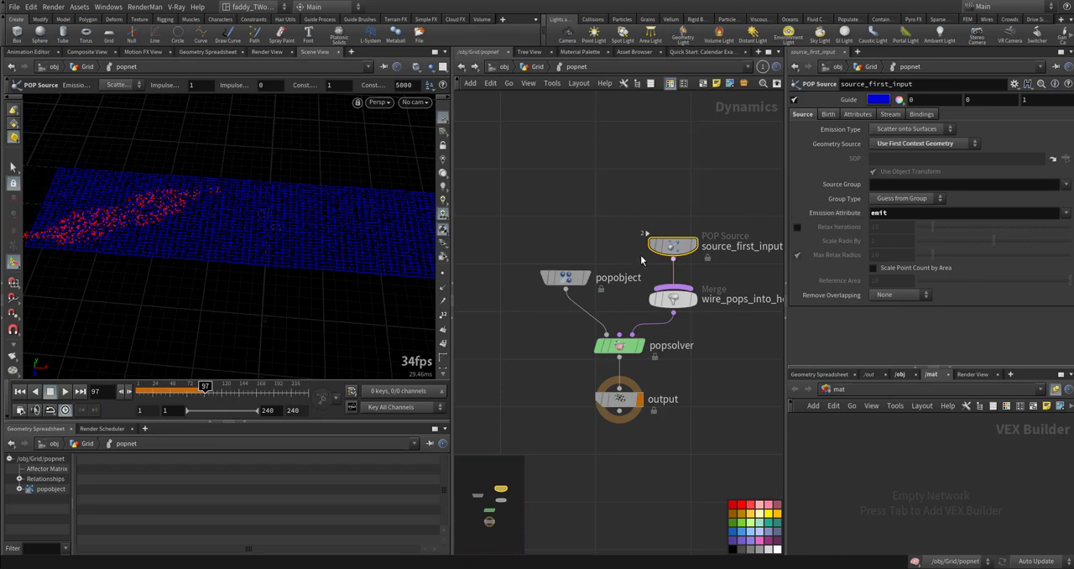
# - Play the particle simulation from frame 1 and examine where particles are emitted along the strip
pyautogui.moveTo(626, 246); pyautogui.dragTo(624, 221, button='middle')
pyautogui.click(597, 218)
pyautogui.hotkey('ctrl', 'Up')
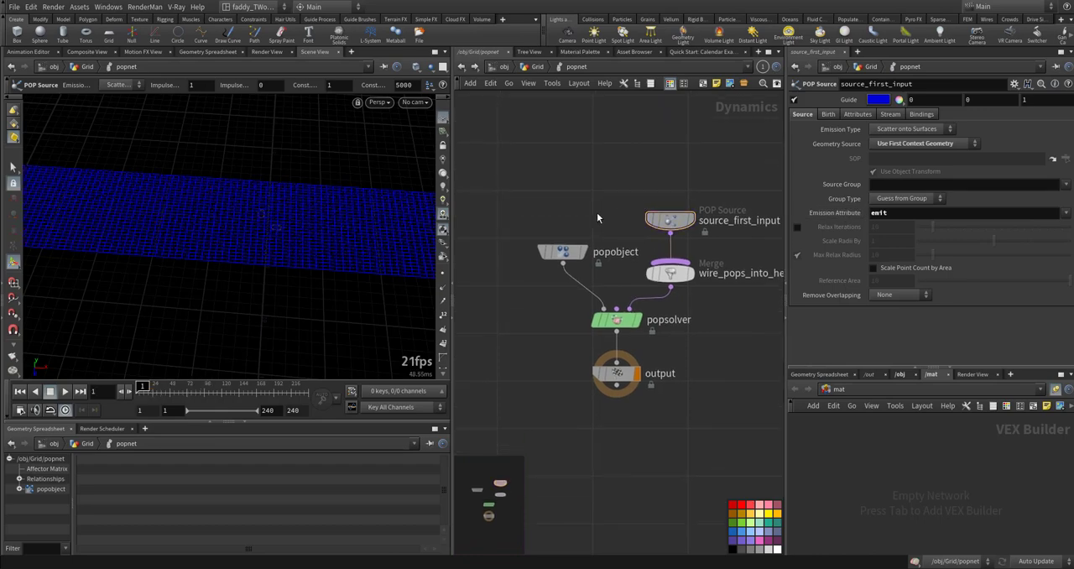
pyautogui.press('Up')
pyautogui.press('Up')
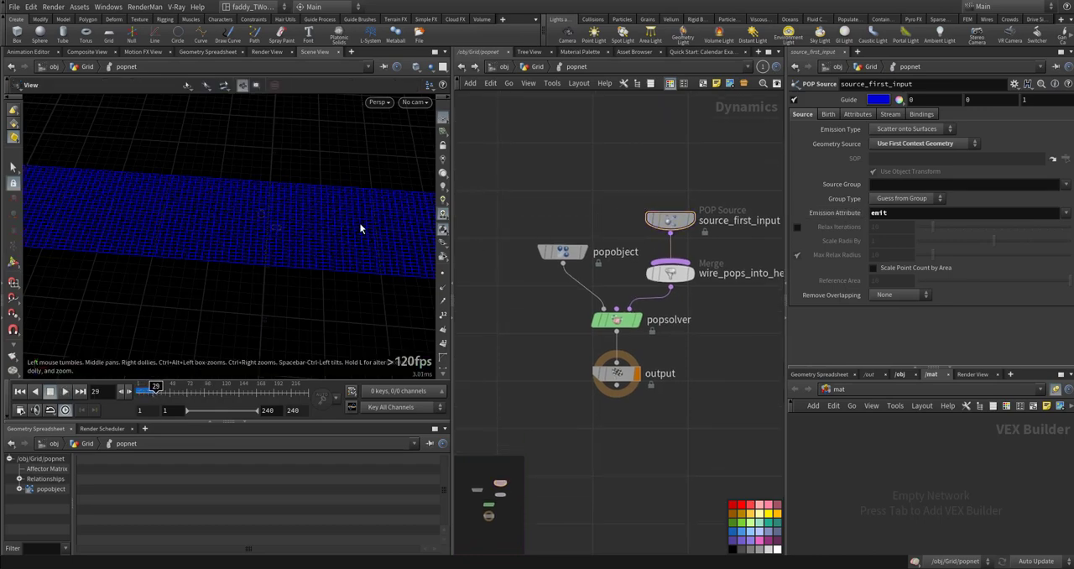
pyautogui.keyDown('alt'); pyautogui.moveTo(246, 235); pyautogui.dragTo(388, 240, button='middle'); pyautogui.keyUp('alt')
pyautogui.keyDown('alt'); pyautogui.moveTo(388, 240); pyautogui.dragTo(218, 203); pyautogui.keyUp('alt')
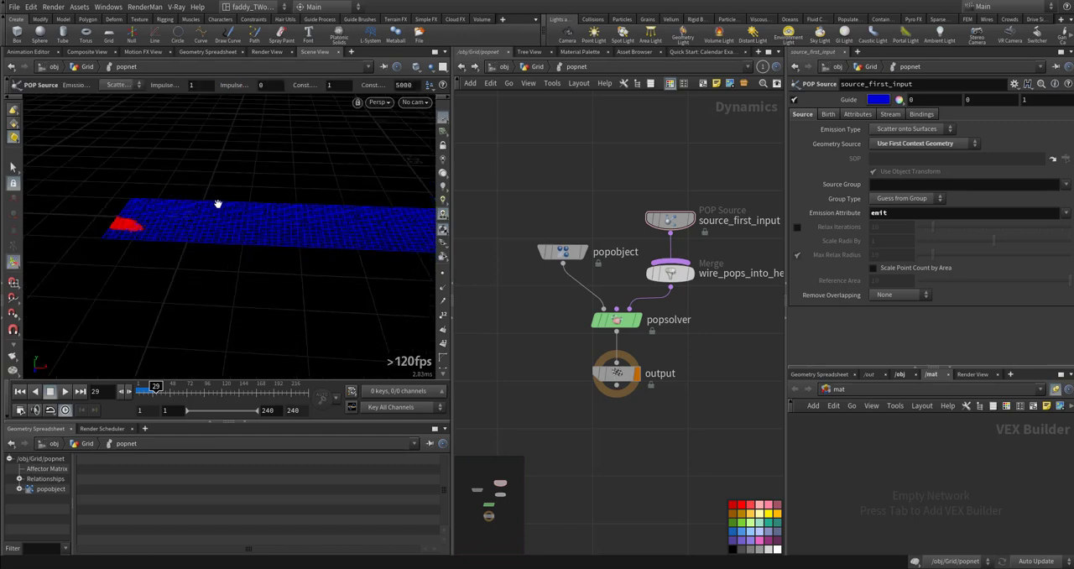
pyautogui.hotkey('ctrl', 'Up')
pyautogui.press('Up')
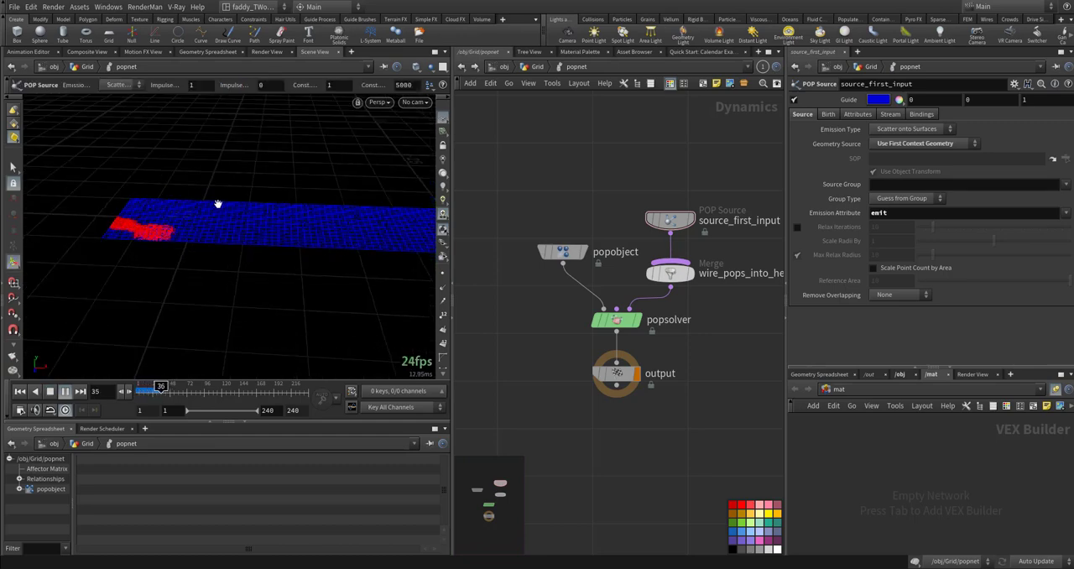
pyautogui.hotkey('ctrl', 'Up')
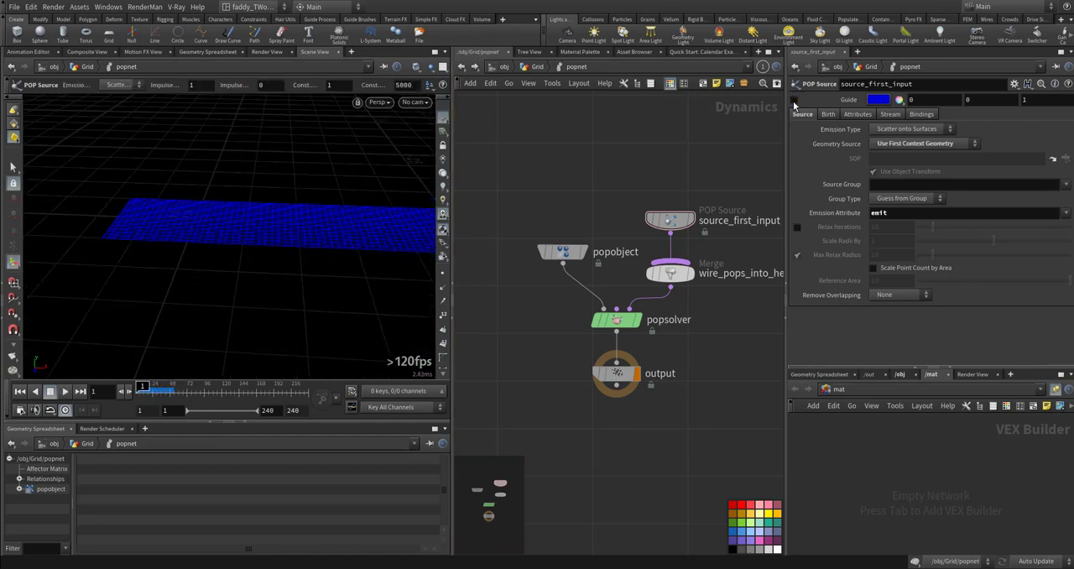
# - Turn off the guide display of source_first_input, play the particles, and return to frame 1
pyautogui.click(794, 100)
pyautogui.press('Up')
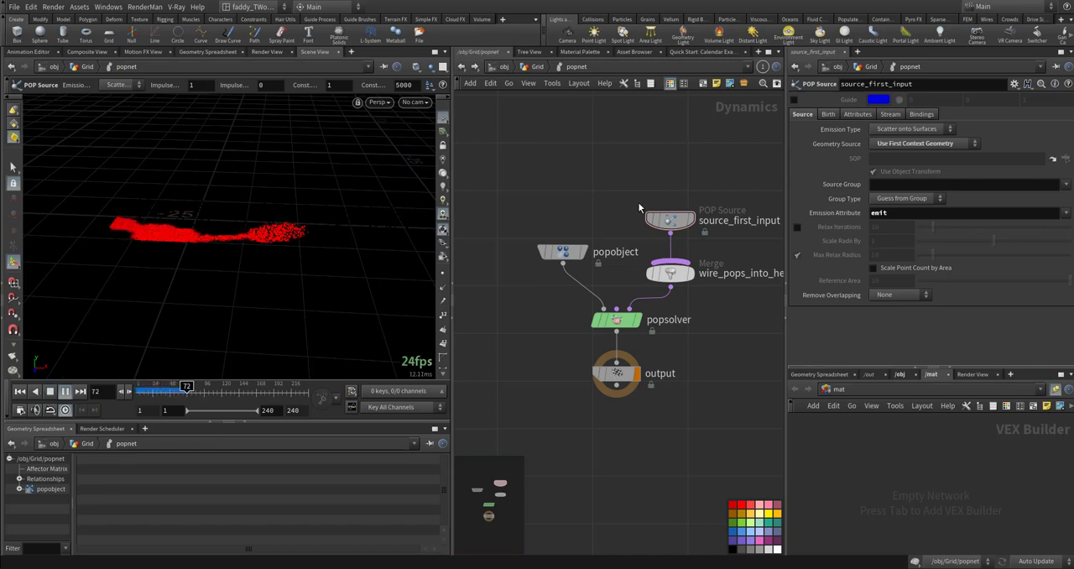
pyautogui.hotkey('ctrl', 'Up')
# - Set the Life Expectancy and Life Variance of source_first_input to 0.2 each
pyautogui.moveTo(609, 192); pyautogui.dragTo(695, 231)
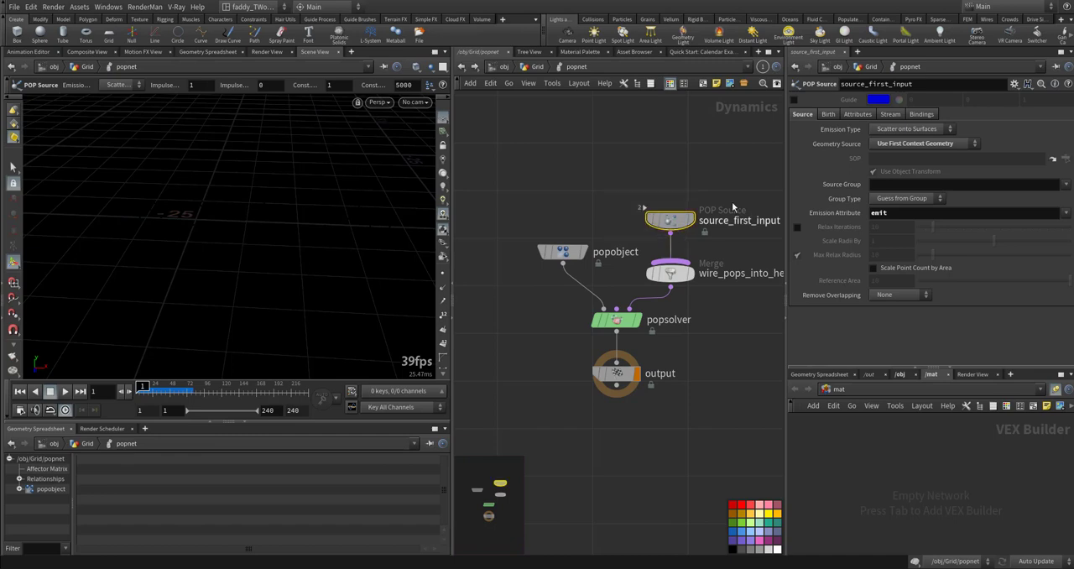
pyautogui.click(828, 114)
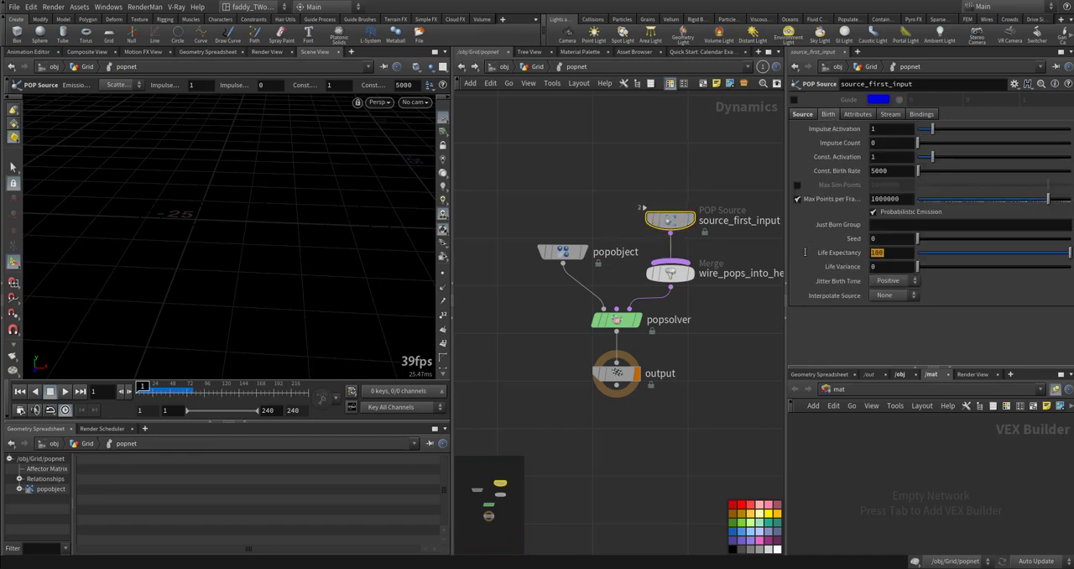
pyautogui.write('.2')
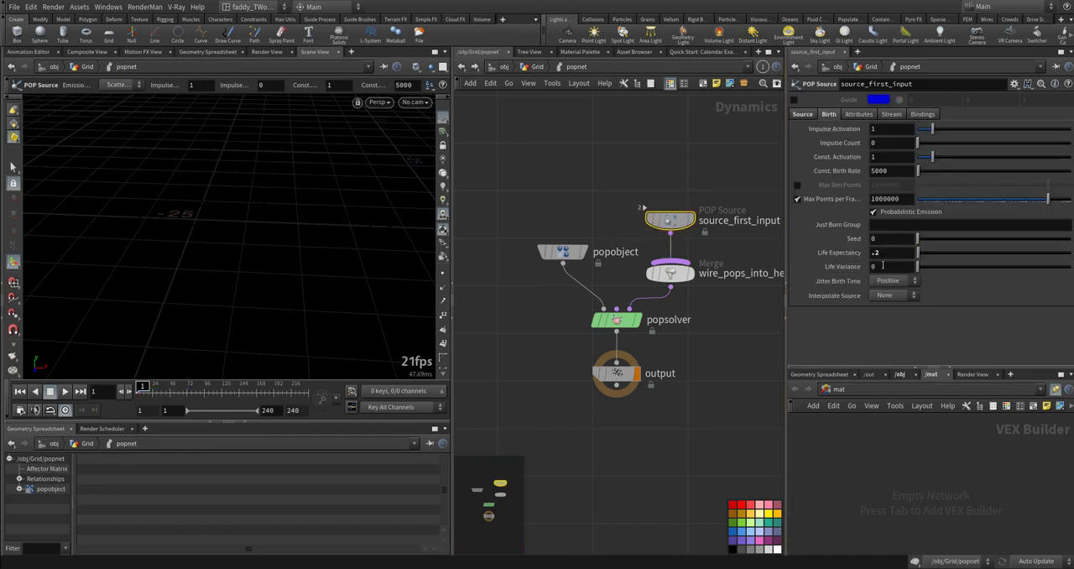
pyautogui.doubleClick(883, 265)
pyautogui.write('.2')
pyautogui.press('Return')
# - Switch the source's Initial Velocity to Set initial velocity, raise the Variance to 20 on all axes, and play the simulation
pyautogui.click(860, 114)
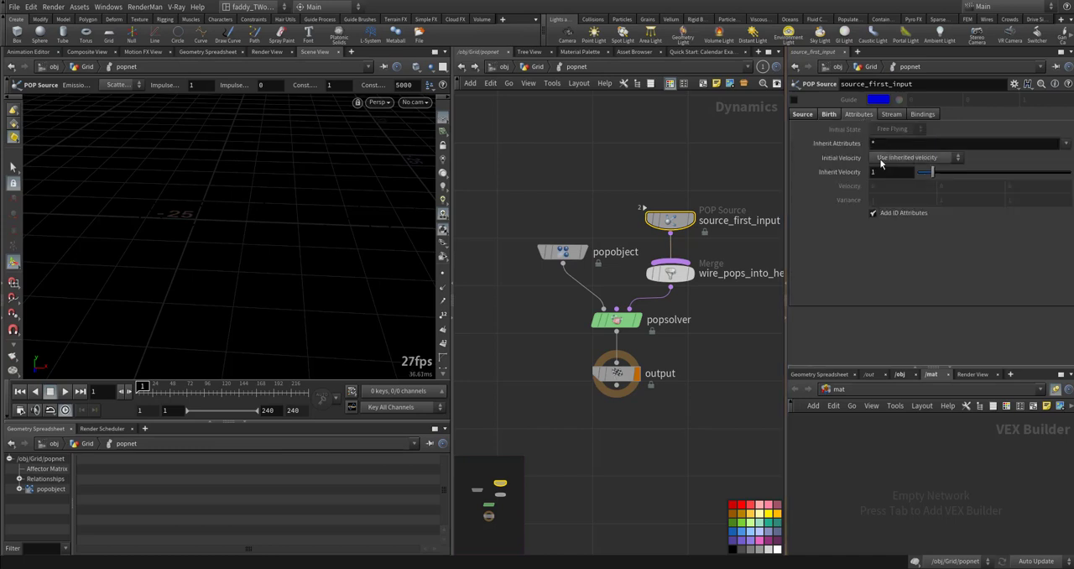
pyautogui.click(885, 159)
pyautogui.click(903, 192)
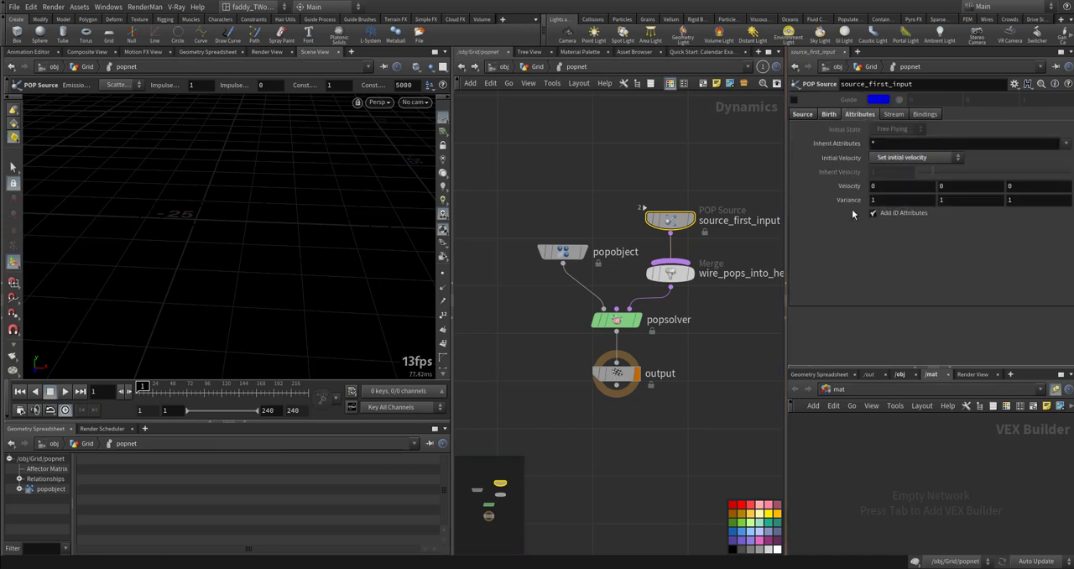
pyautogui.moveTo(846, 200); pyautogui.dragTo(944, 179, button='middle')
pyautogui.press('Up')
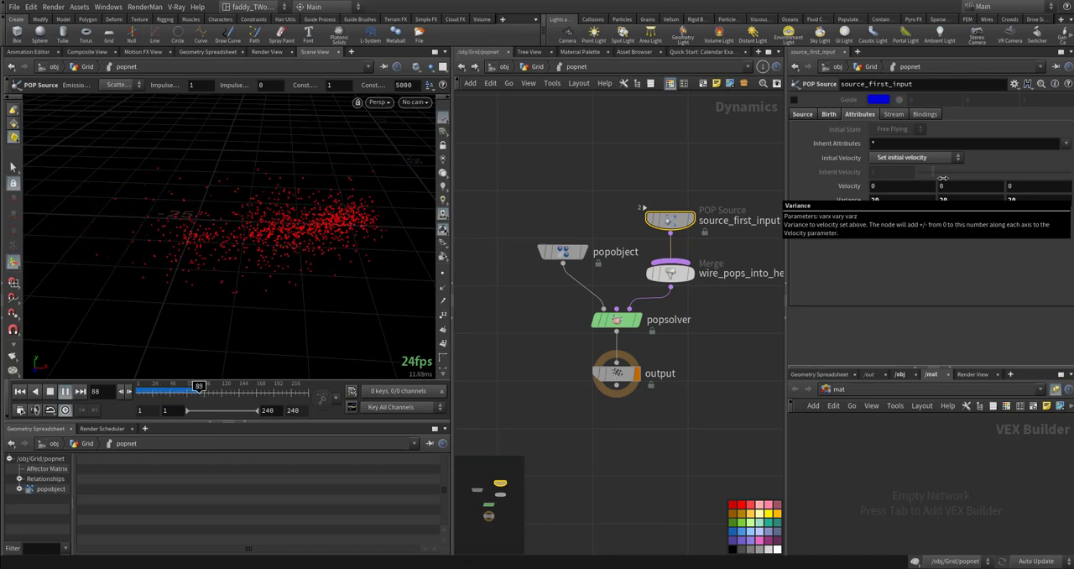
# - Set the velocity Variance of source_first_input to 5, 15 and 6, and play the simulation from frame 1
pyautogui.hotkey('ctrl', 'Up')
pyautogui.click(888, 200)
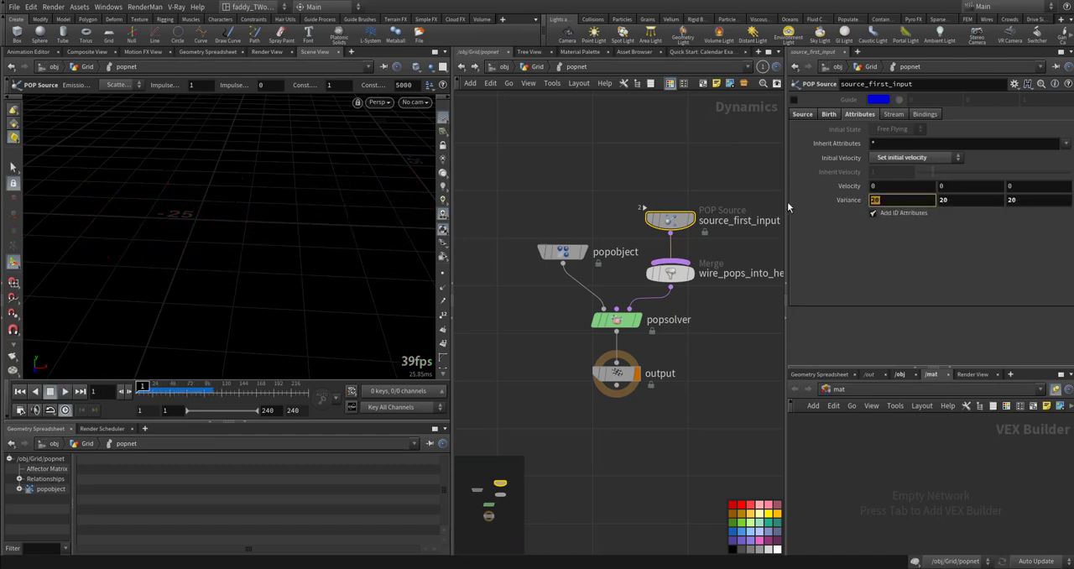
pyautogui.moveTo(1020, 199); pyautogui.dragTo(802, 200)
pyautogui.write('6')
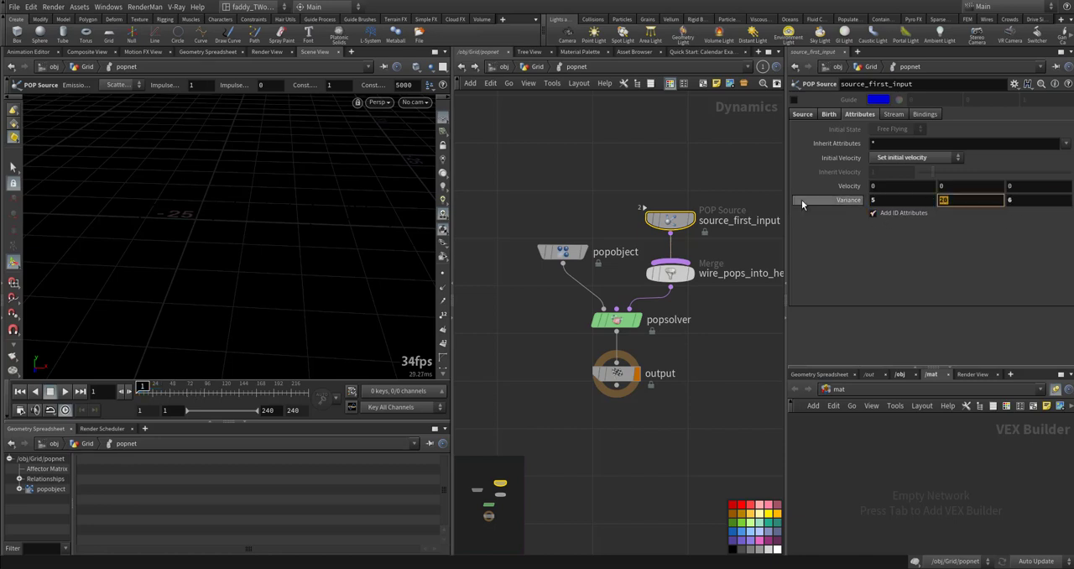
pyautogui.write('15')
pyautogui.press('Return')
pyautogui.press('Up')
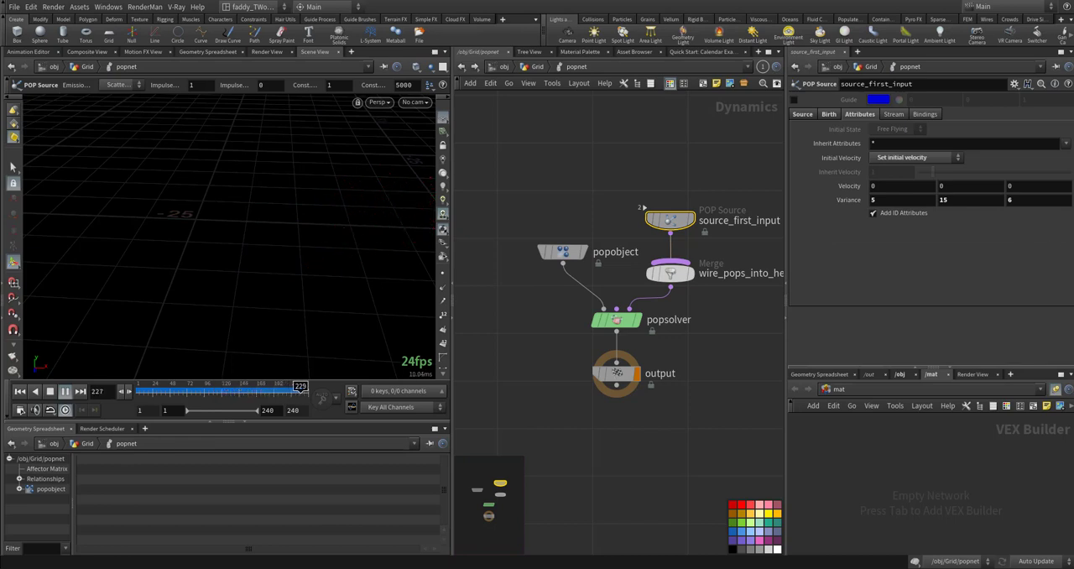
# - At frame 1, insert a POP Kill node just before popsolver and delete the wire_pops_into_here merge
pyautogui.moveTo(725, 357); pyautogui.dragTo(700, 339, button='middle')
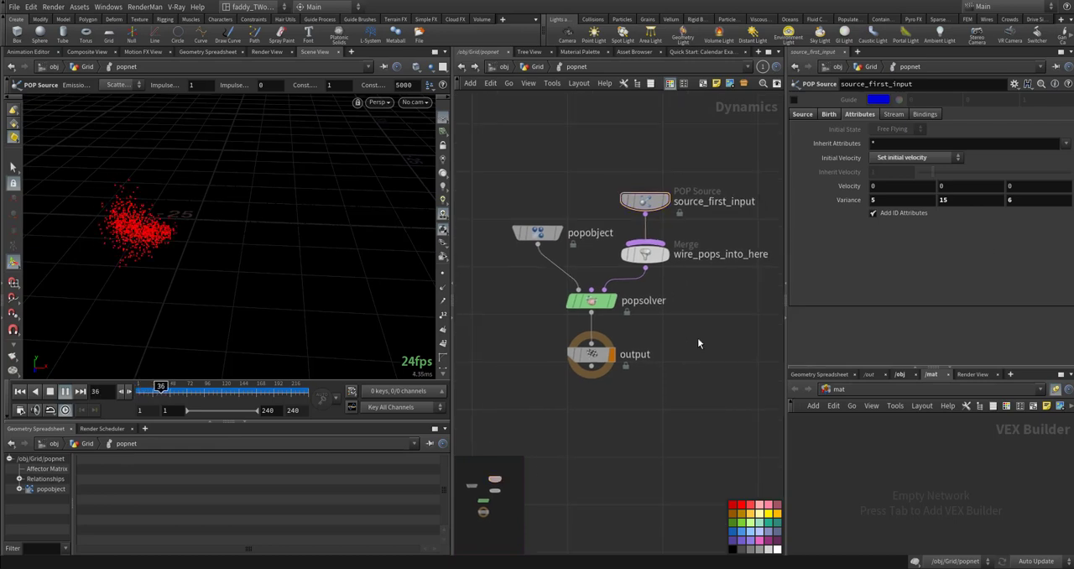
pyautogui.hotkey('ctrl', 'Up')
pyautogui.press('Tab')
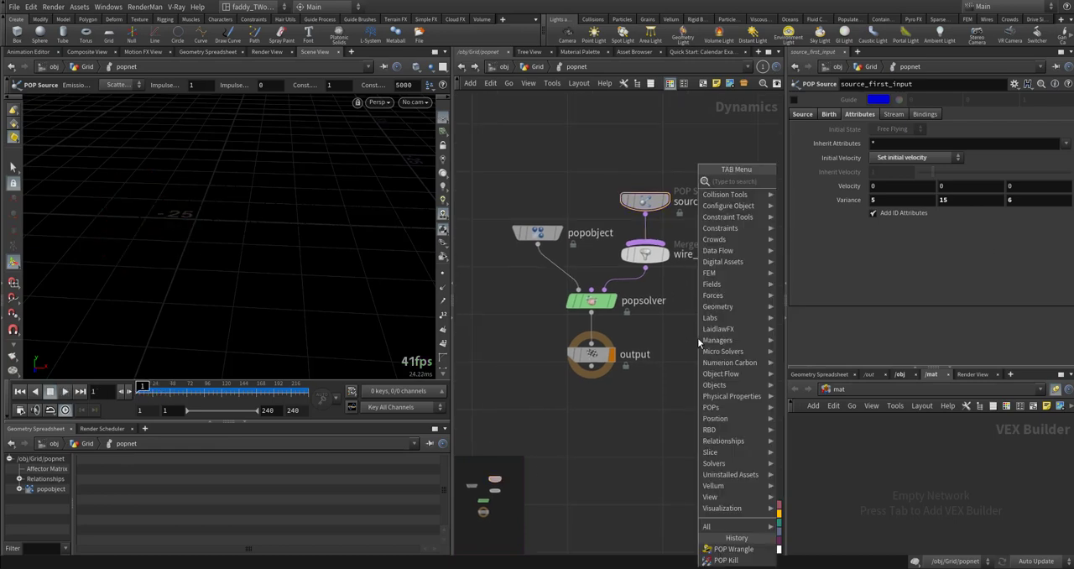
pyautogui.write('popk')
pyautogui.press('Return')
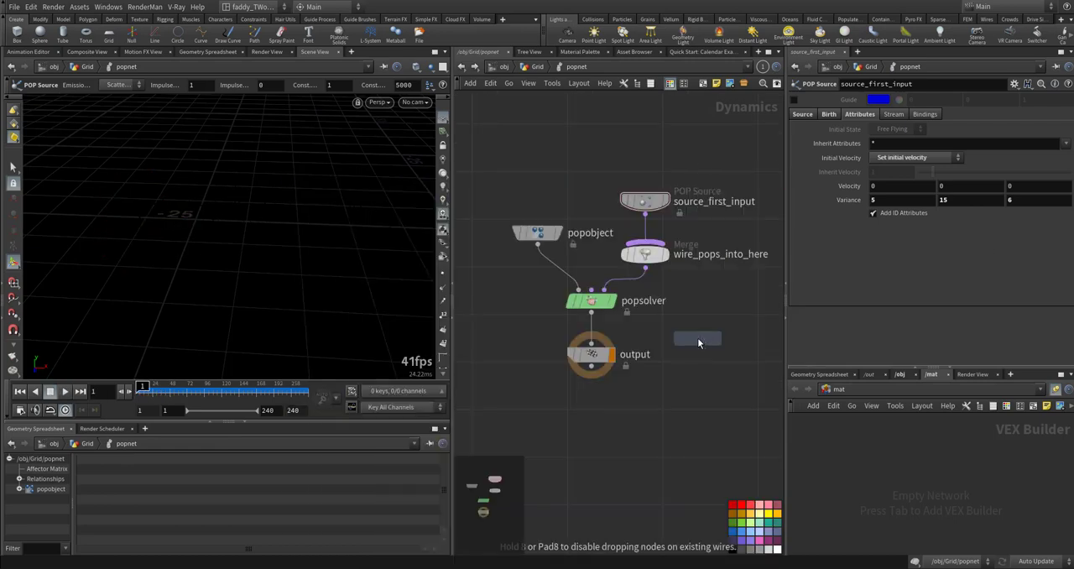
pyautogui.click(632, 280)
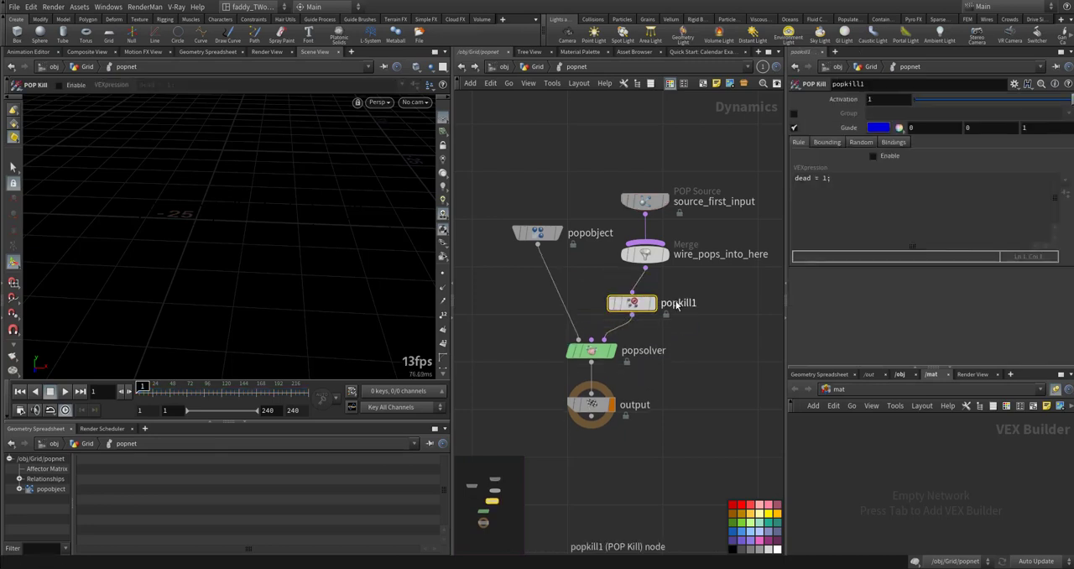
pyautogui.click(645, 255)
pyautogui.press('Delete')
# - Enable the rule on popkill1 and set its VEX expression to dead = @p.y<0;
pyautogui.click(632, 303)
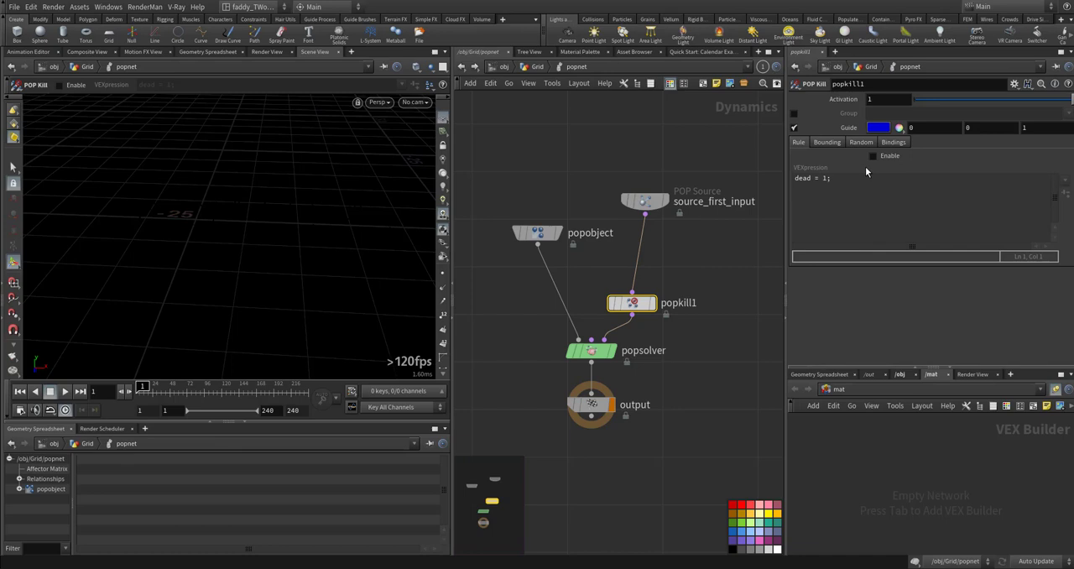
pyautogui.click(872, 156)
pyautogui.click(828, 178)
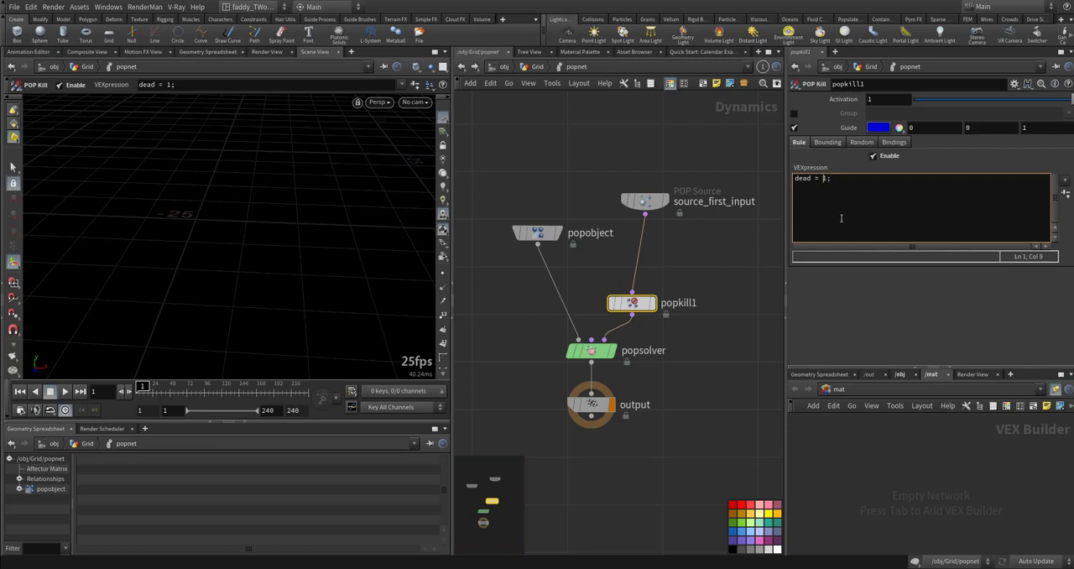
pyautogui.write('@p.y<0')
pyautogui.click(726, 166)
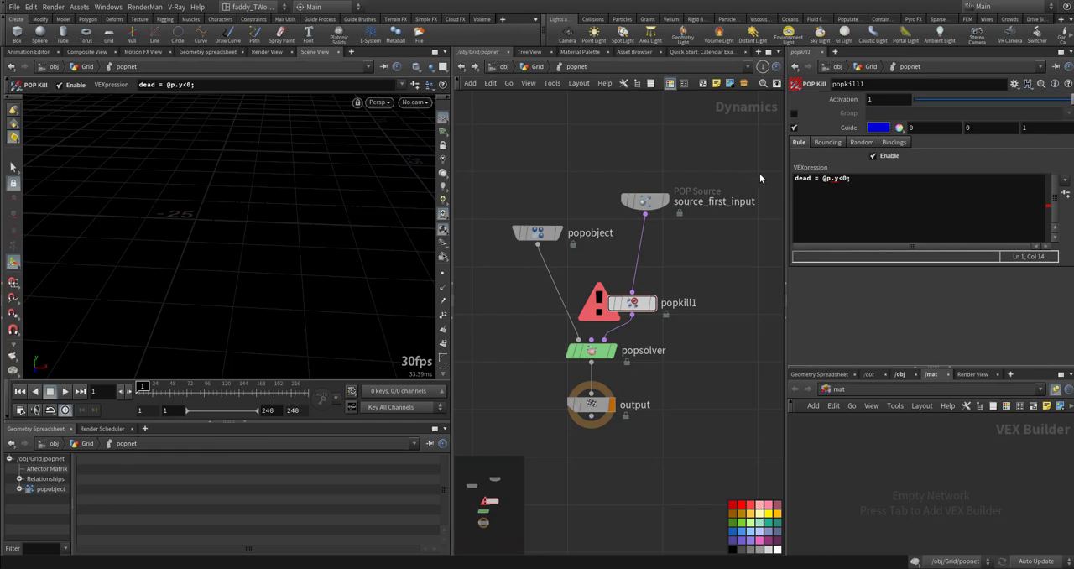
# - Correct the popkill1 expression to dead = @P.y<0; and play the simulation to check the particles against the ground
pyautogui.click(831, 179)
pyautogui.press('BackSpace')
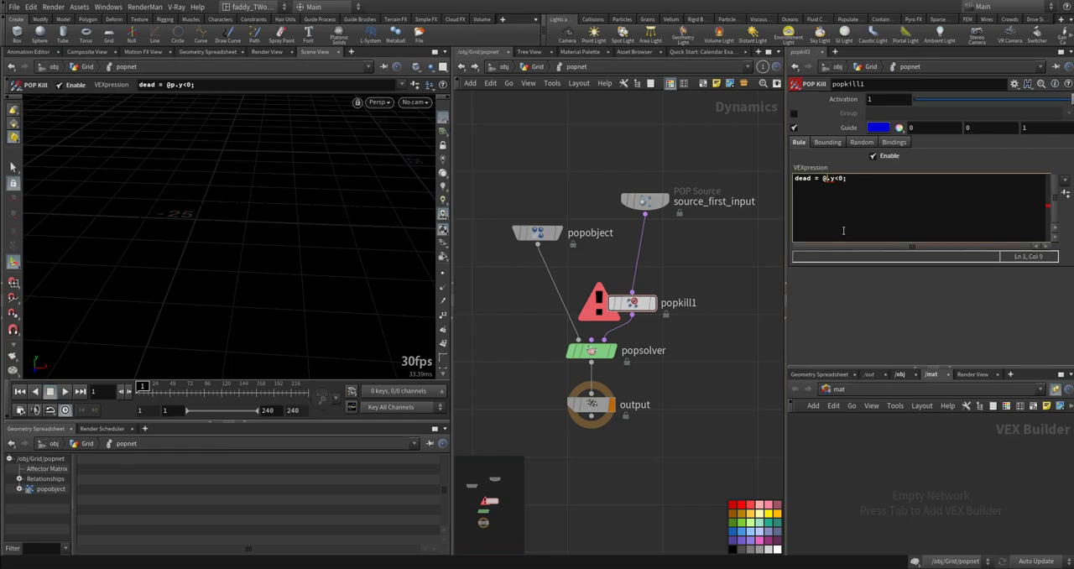
pyautogui.write('P')
pyautogui.click(681, 156)
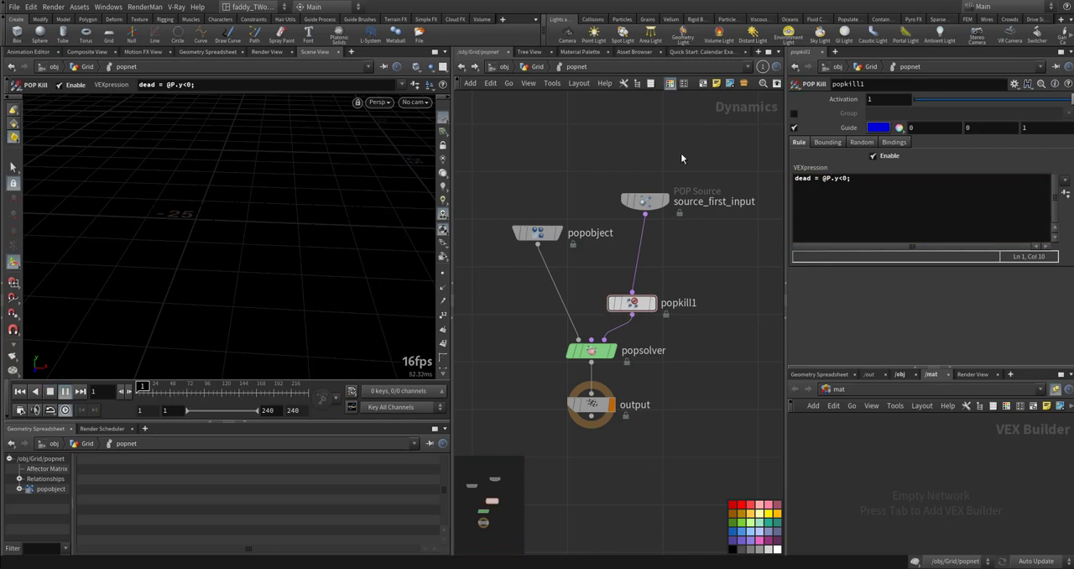
pyautogui.press('Up')
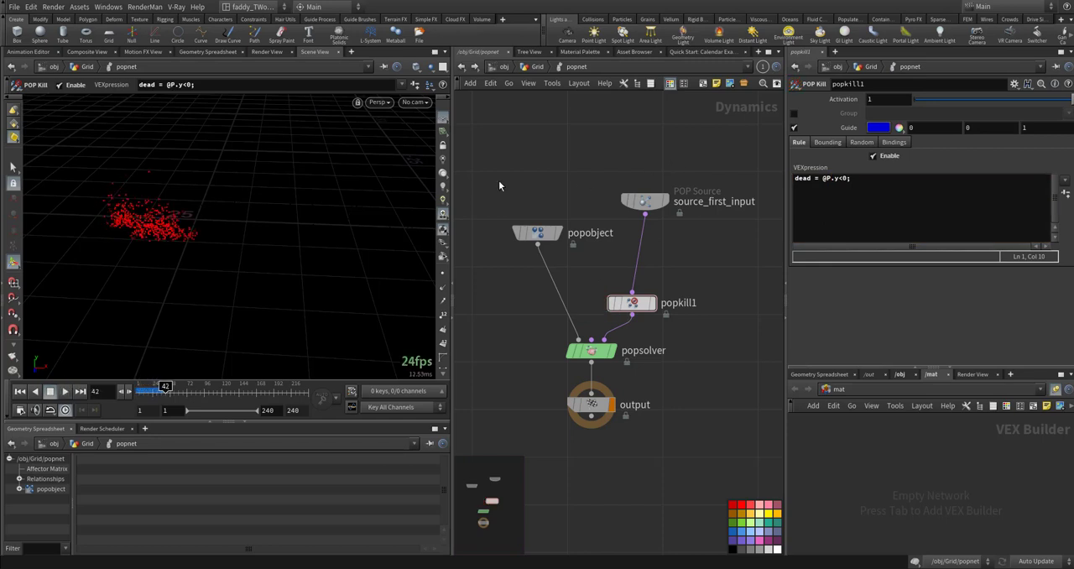
pyautogui.moveTo(240, 271)
pyautogui.keyDown('alt'); pyautogui.mouseDown()
pyautogui.moveTo(249, 224)
pyautogui.moveTo(243, 275)
pyautogui.moveTo(209, 254)
pyautogui.moveTo(241, 270)
pyautogui.mouseUp(); pyautogui.keyUp('alt')
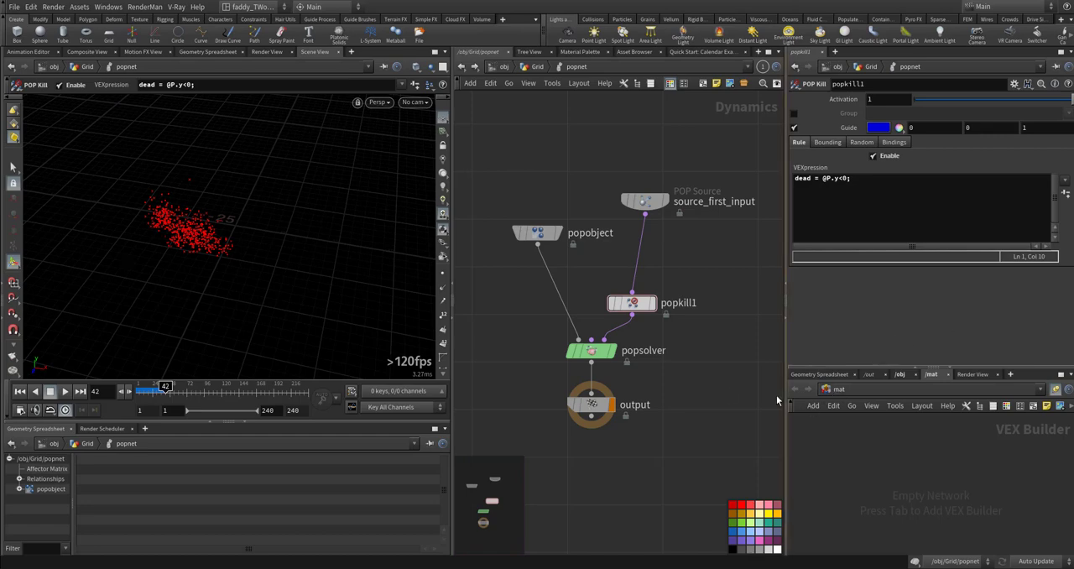
pyautogui.moveTo(726, 387); pyautogui.dragTo(735, 344, button='middle')
pyautogui.moveTo(274, 290); pyautogui.dragTo(194, 263)
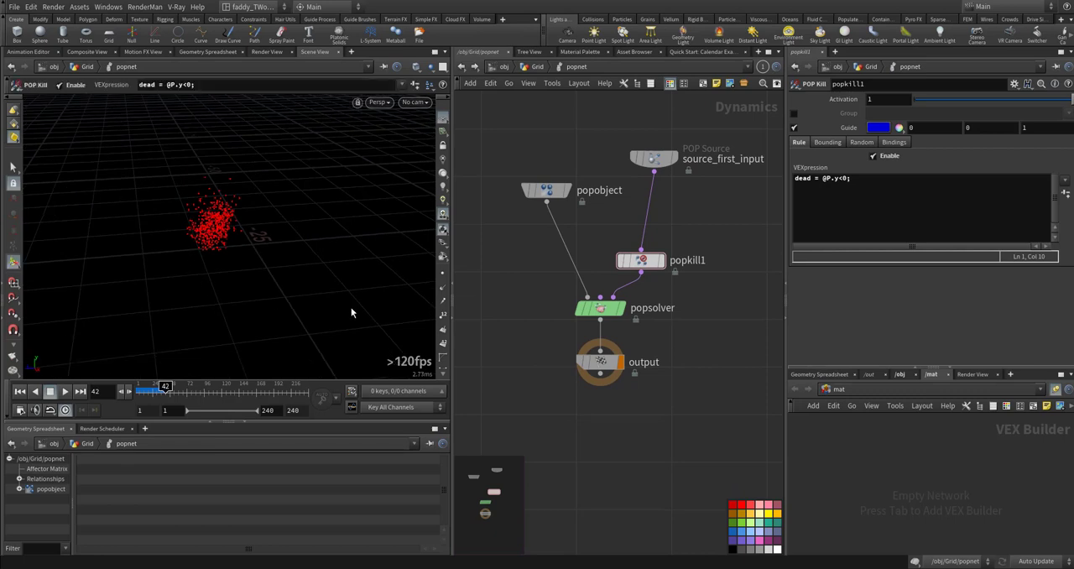
pyautogui.click(444, 271)
pyautogui.click(444, 271)
# - Return to the Grid network, add a Pyro Source node wired below popnet, and display it
pyautogui.click(534, 66)
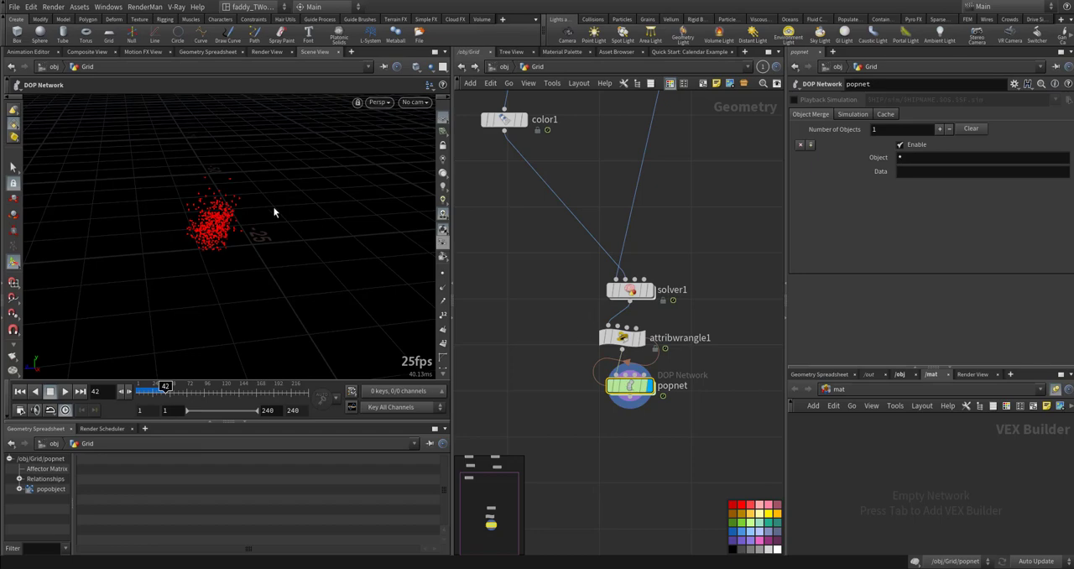
pyautogui.press('Escape')
pyautogui.moveTo(228, 245); pyautogui.dragTo(280, 233)
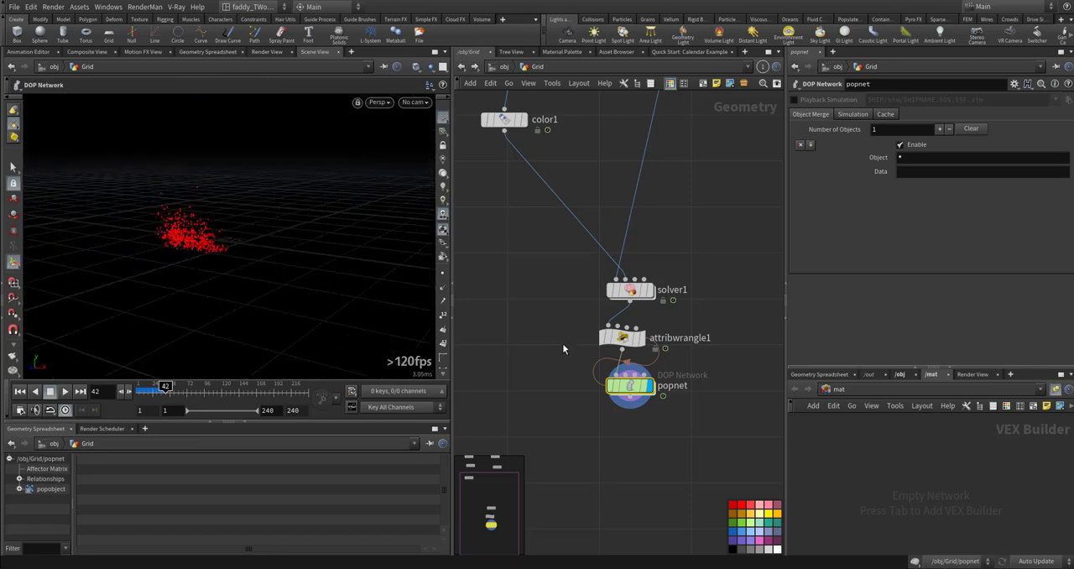
pyautogui.press('Tab')
pyautogui.write('pyro')
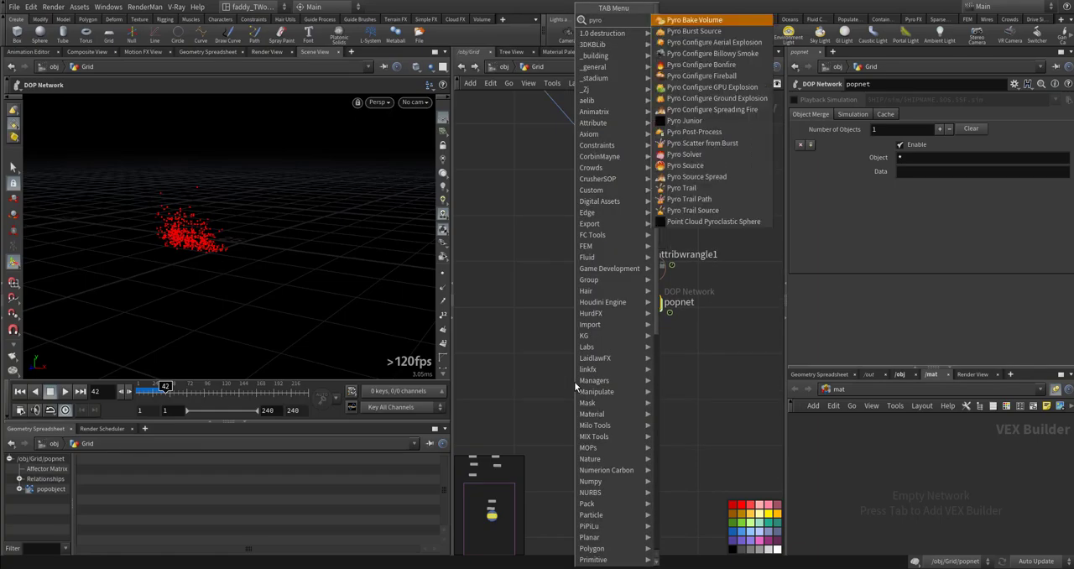
pyautogui.write('so')
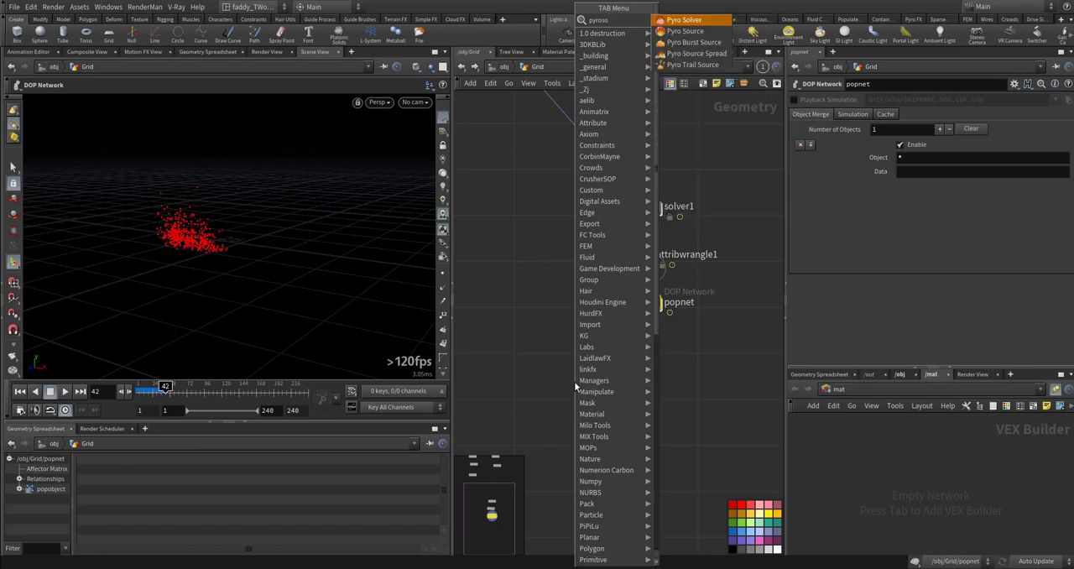
pyautogui.press('Return')
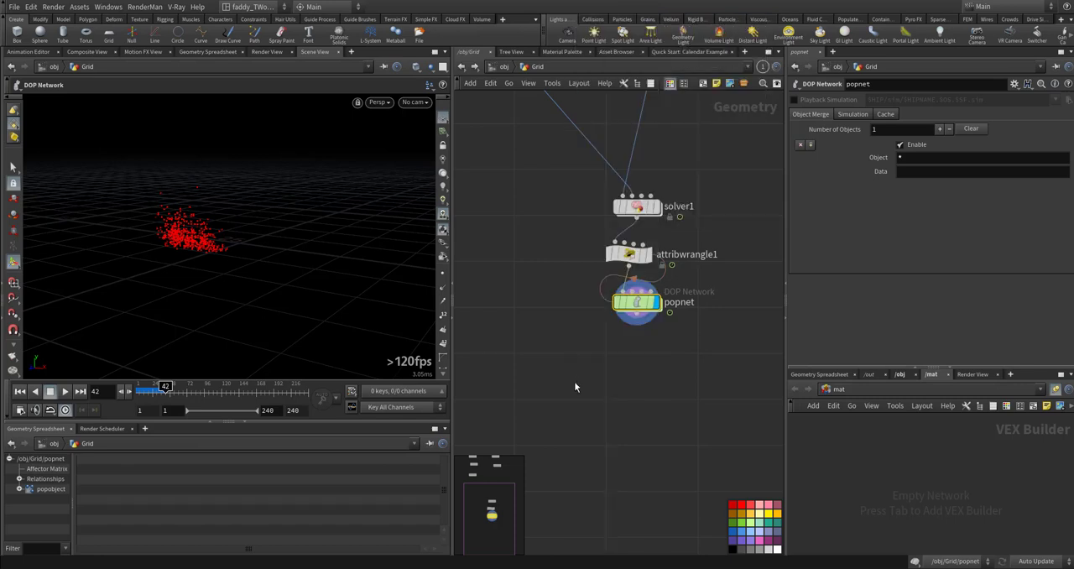
pyautogui.click(626, 360)
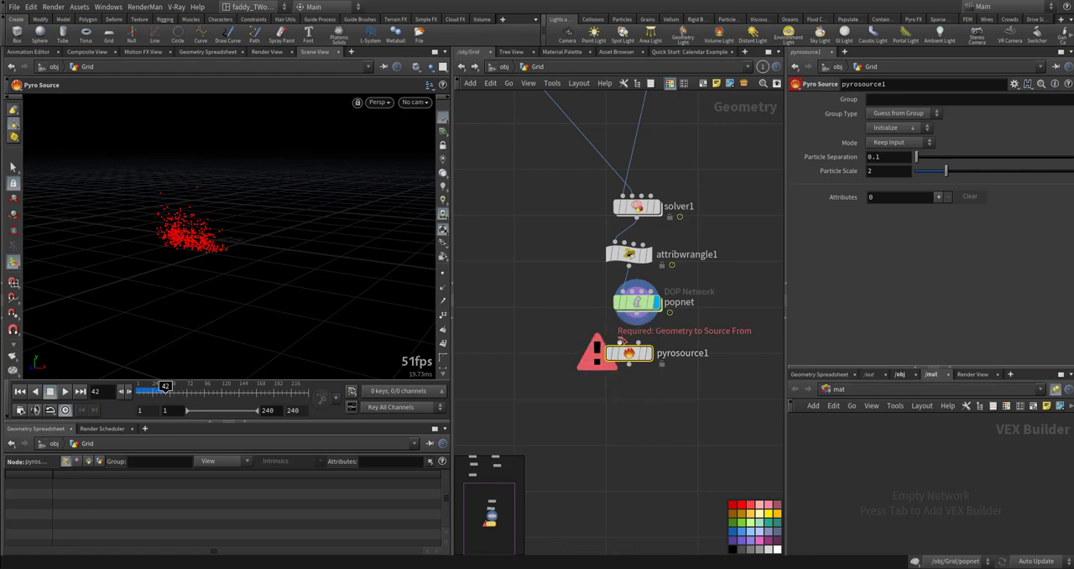
pyautogui.click(628, 343)
pyautogui.click(632, 323)
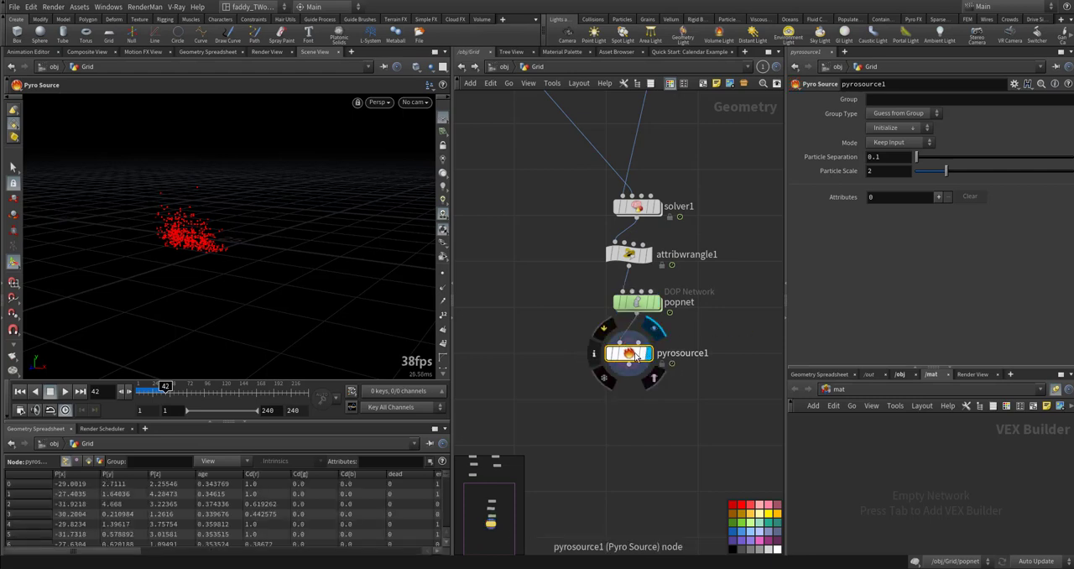
# - Initialize pyrosource1 with the Source Burn preset and insert an extra attribute entry between Burn and Temperature
pyautogui.click(894, 127)
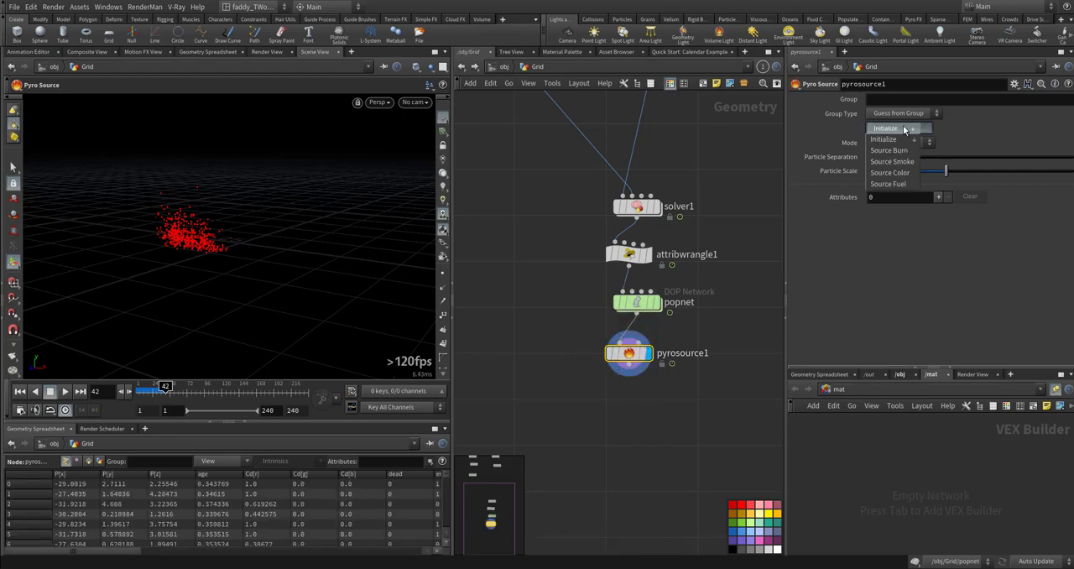
pyautogui.click(906, 151)
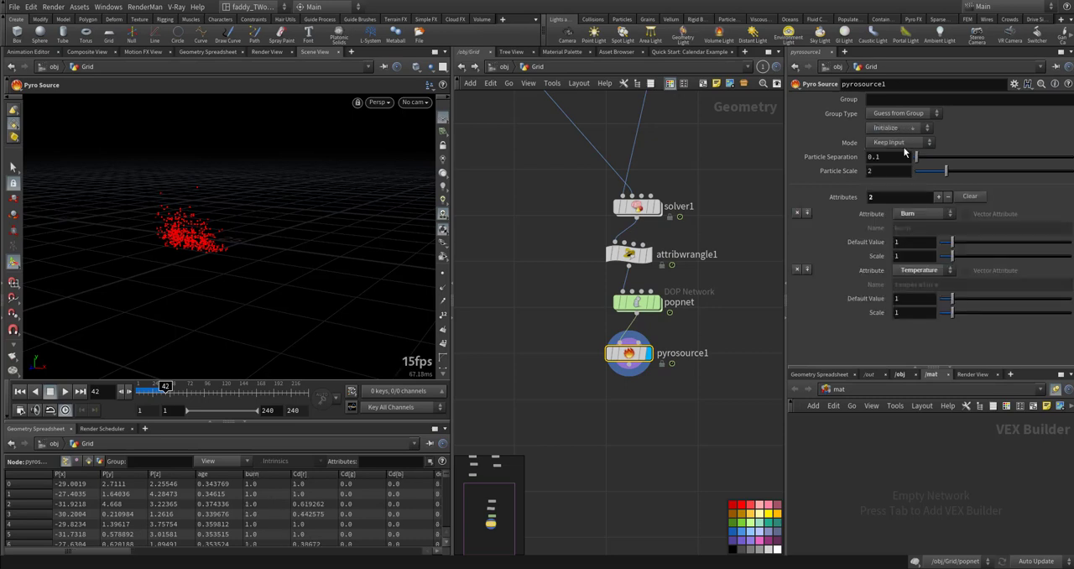
pyautogui.click(806, 271)
# - Check popnet's point attributes and replay the simulation with the particles' velocity trails displayed
pyautogui.middleClick(635, 302)
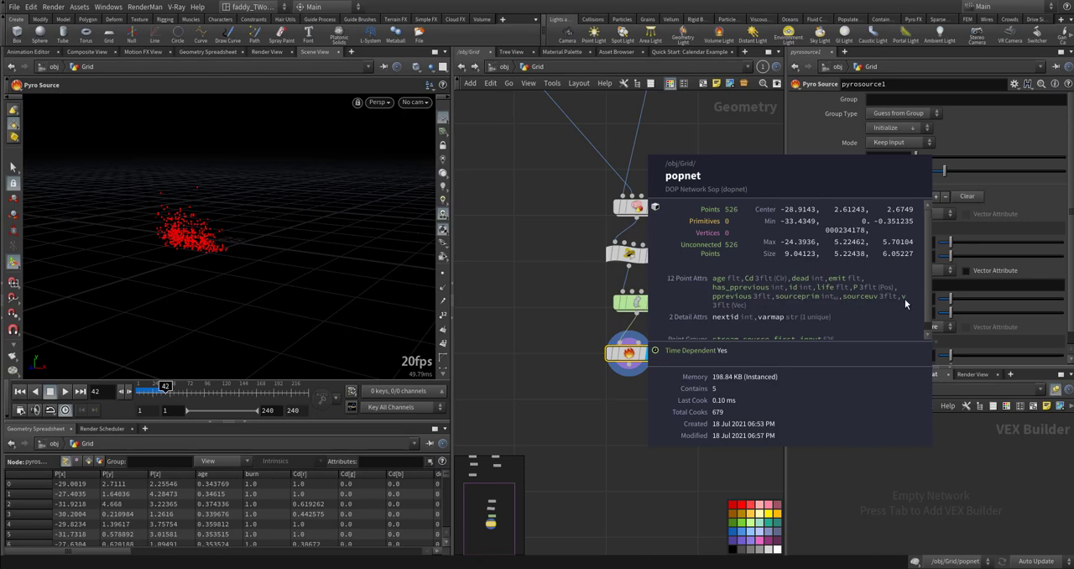
pyautogui.click(443, 304)
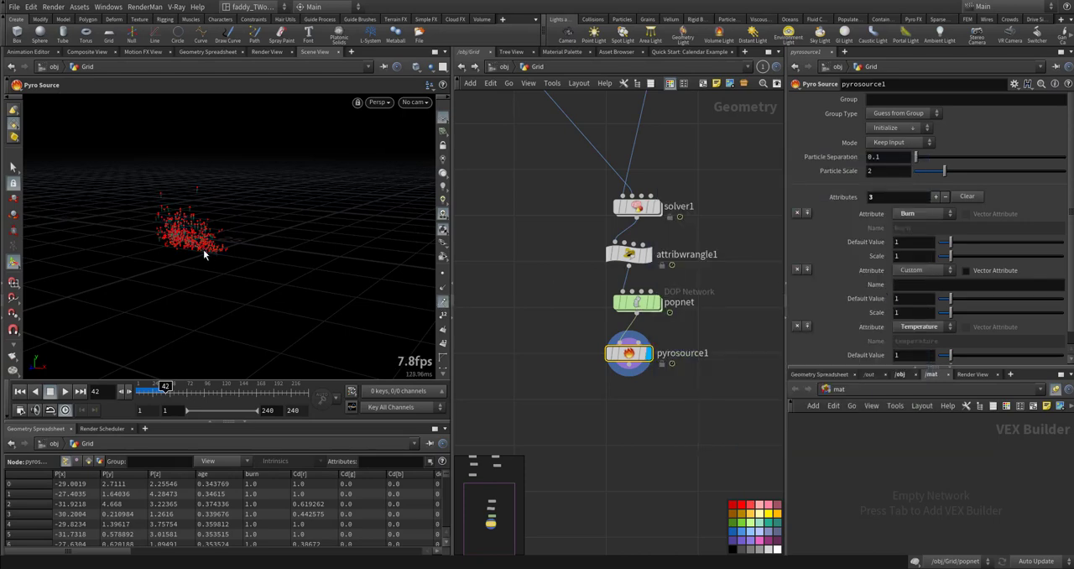
pyautogui.keyDown('alt'); pyautogui.moveTo(176, 233); pyautogui.dragTo(360, 223, button='right'); pyautogui.keyUp('alt')
pyautogui.keyDown('alt'); pyautogui.moveTo(359, 223); pyautogui.dragTo(333, 222); pyautogui.keyUp('alt')
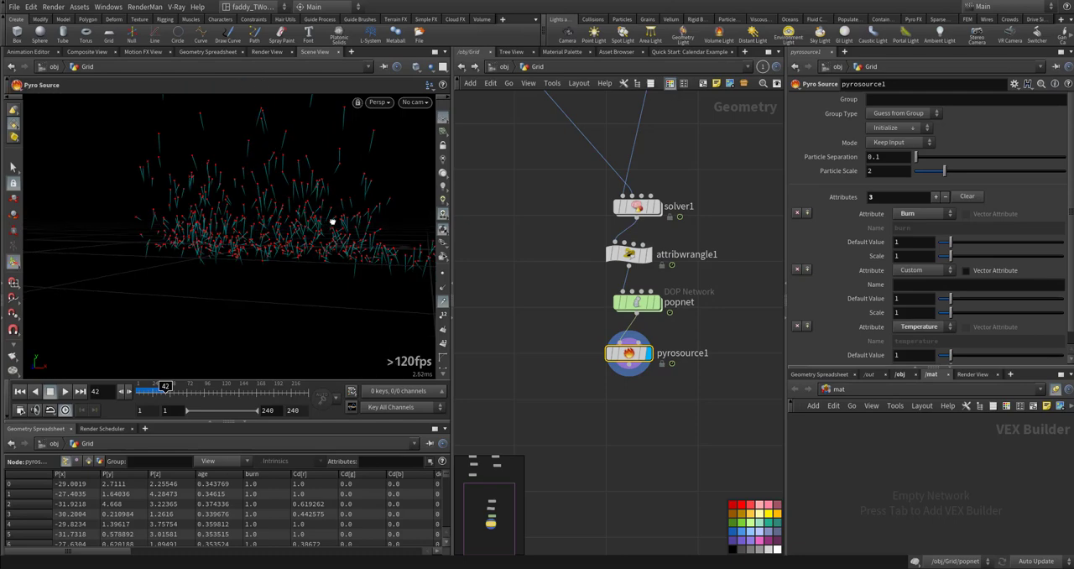
pyautogui.hotkey('ctrl', 'Up')
pyautogui.press('Up')
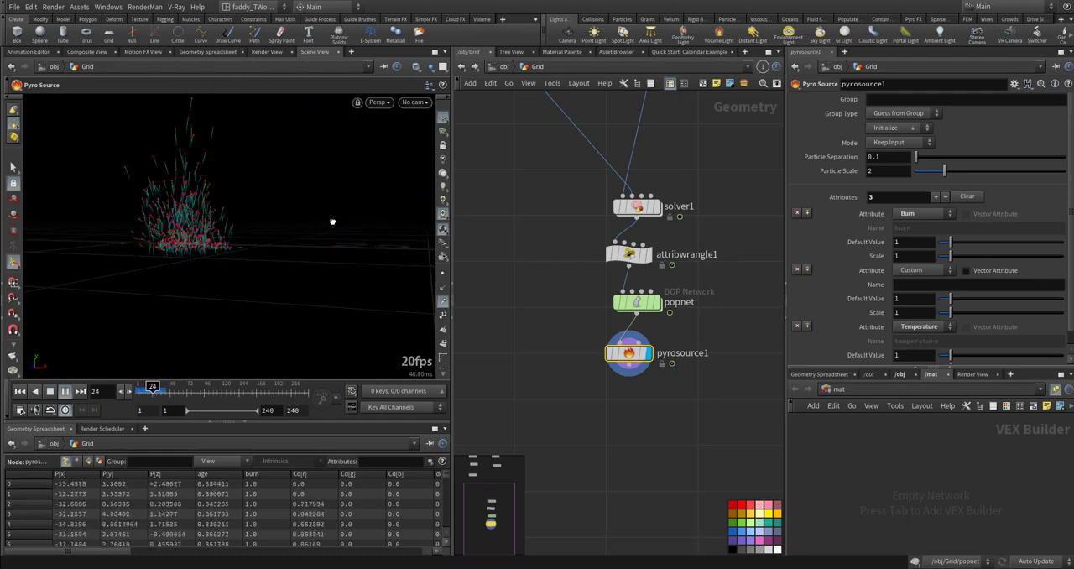
pyautogui.hotkey('ctrl', 'Up')
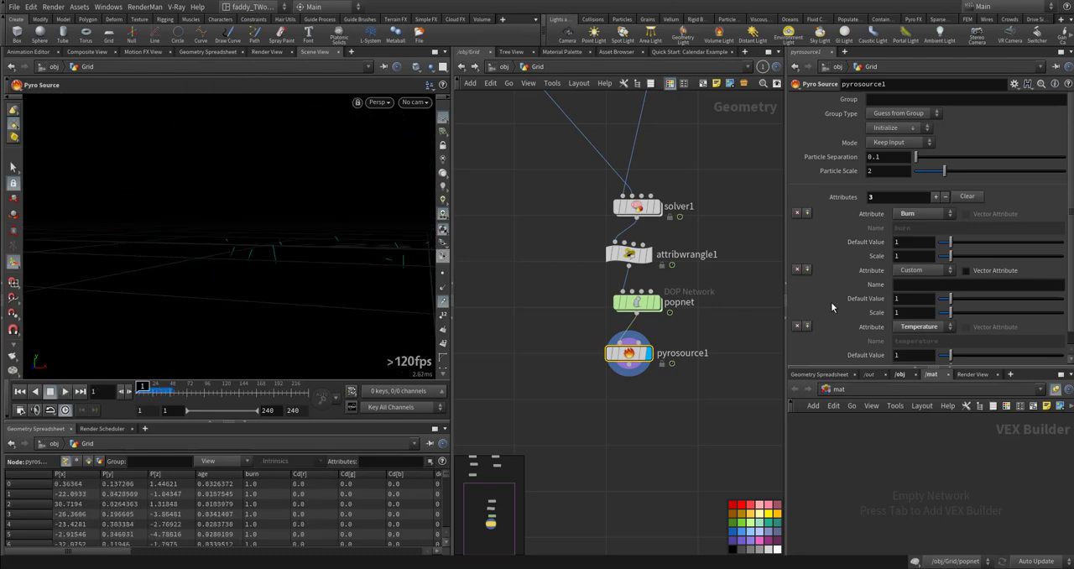
# - Set the custom attribute between Burn and Temperature on pyrosource1 to Velocity
pyautogui.click(923, 271)
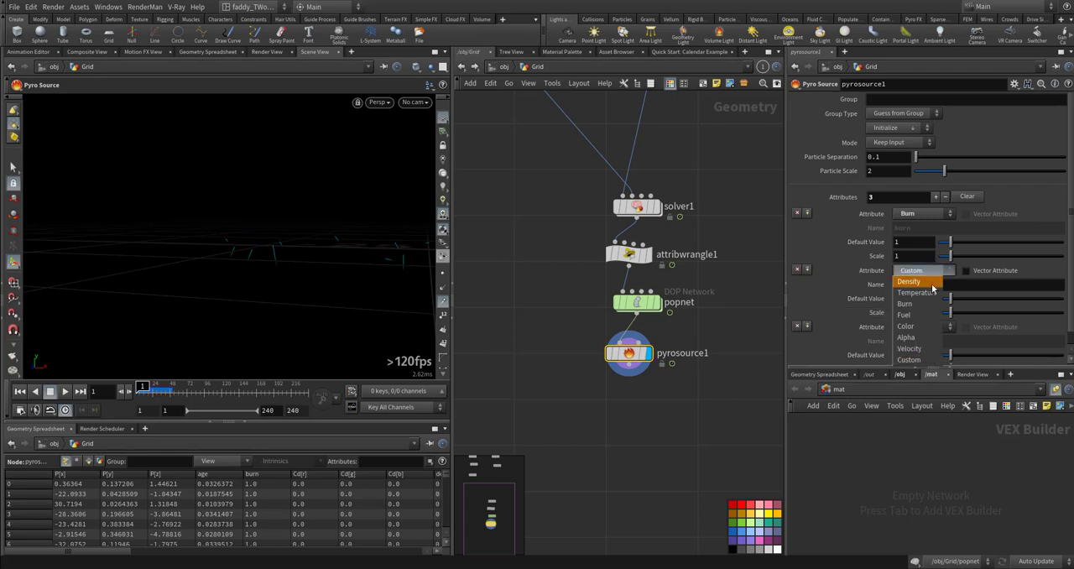
pyautogui.click(920, 359)
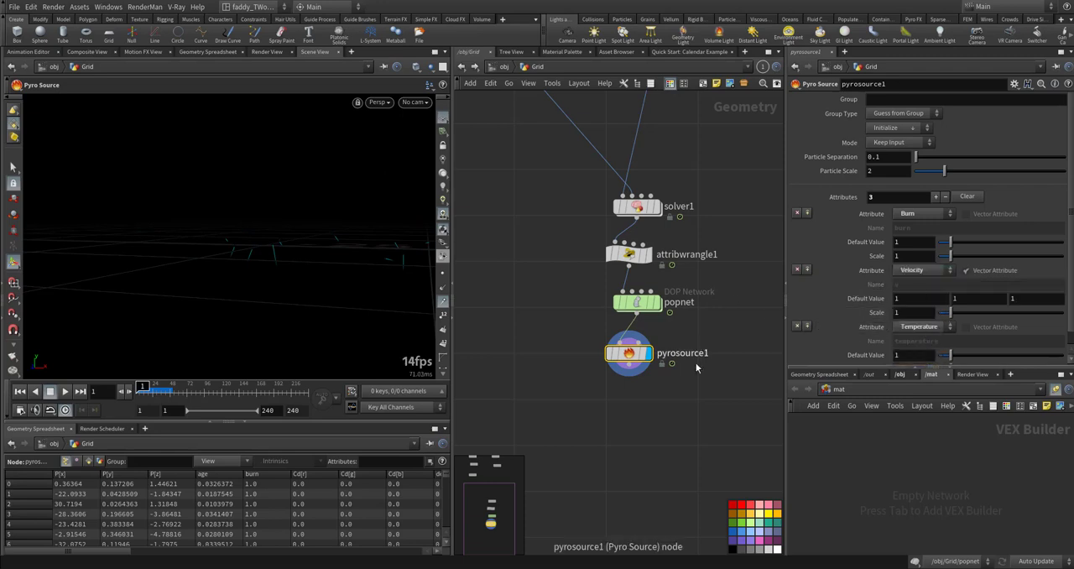
pyautogui.moveTo(698, 365); pyautogui.dragTo(671, 295, button='middle')
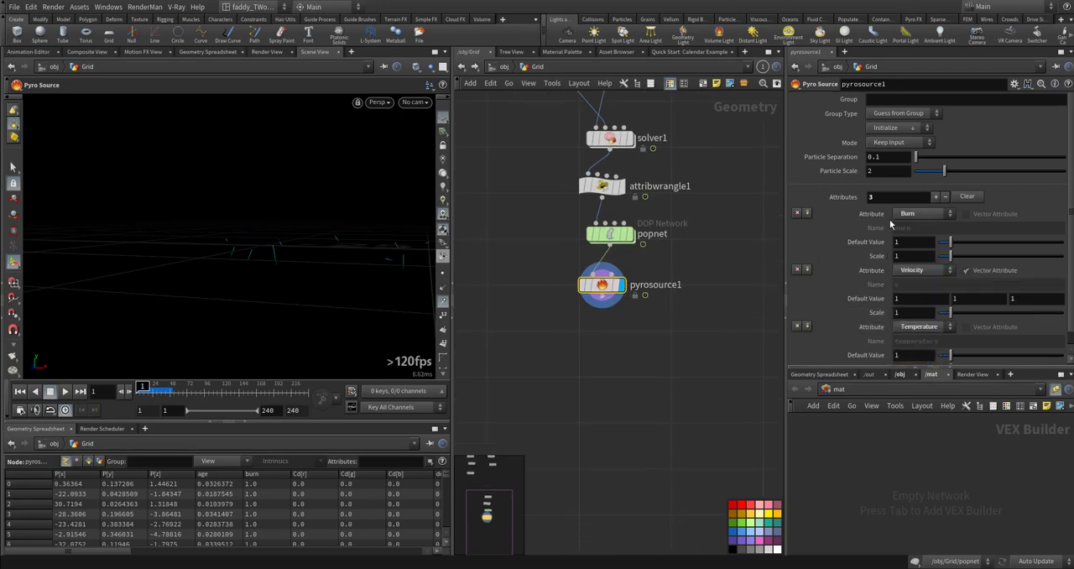
pyautogui.scroll(-1, 789, 308)
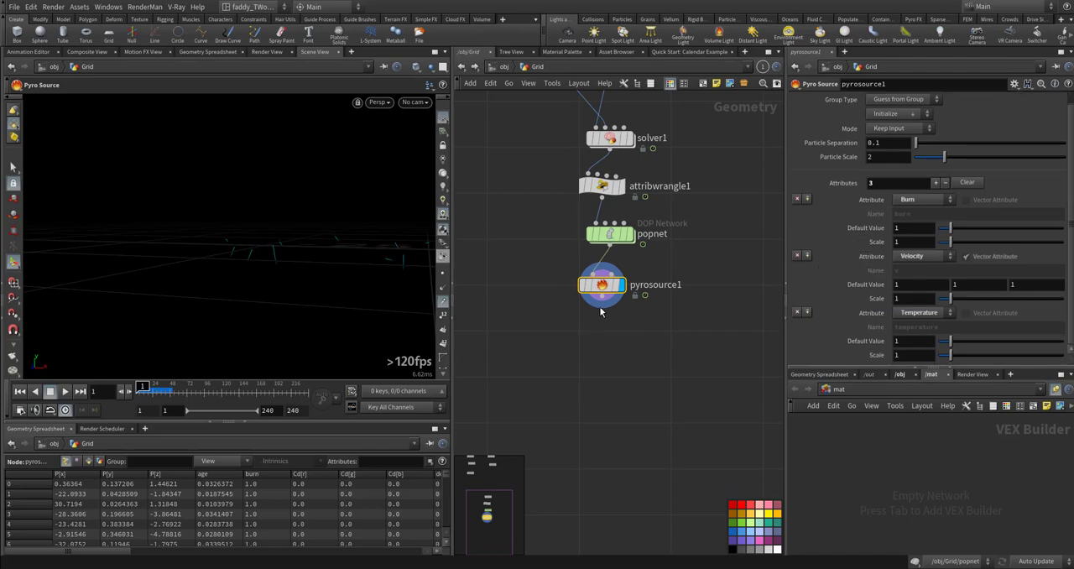
pyautogui.press('Tab')
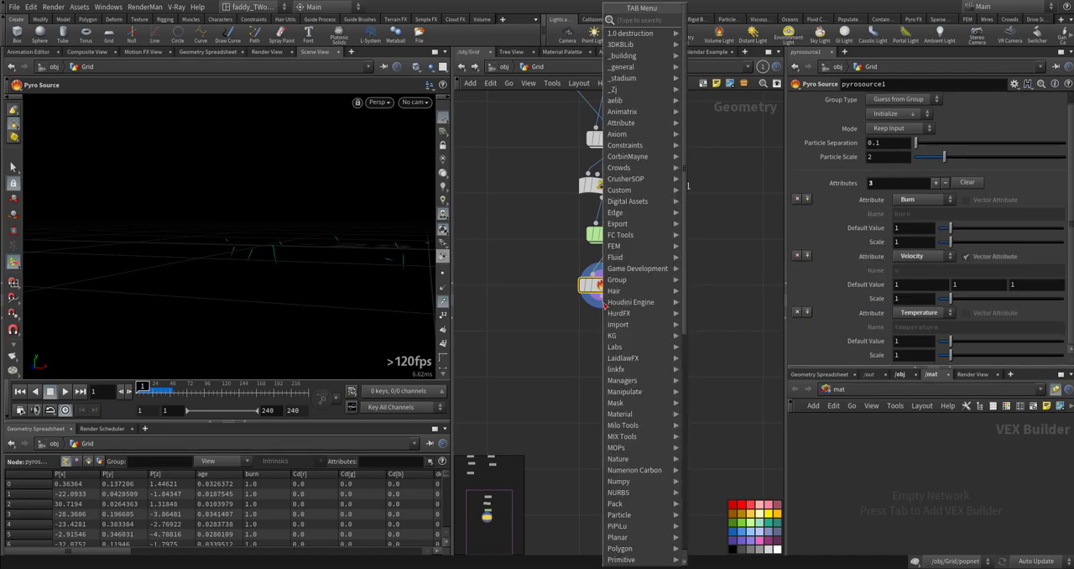
pyautogui.write('vat')
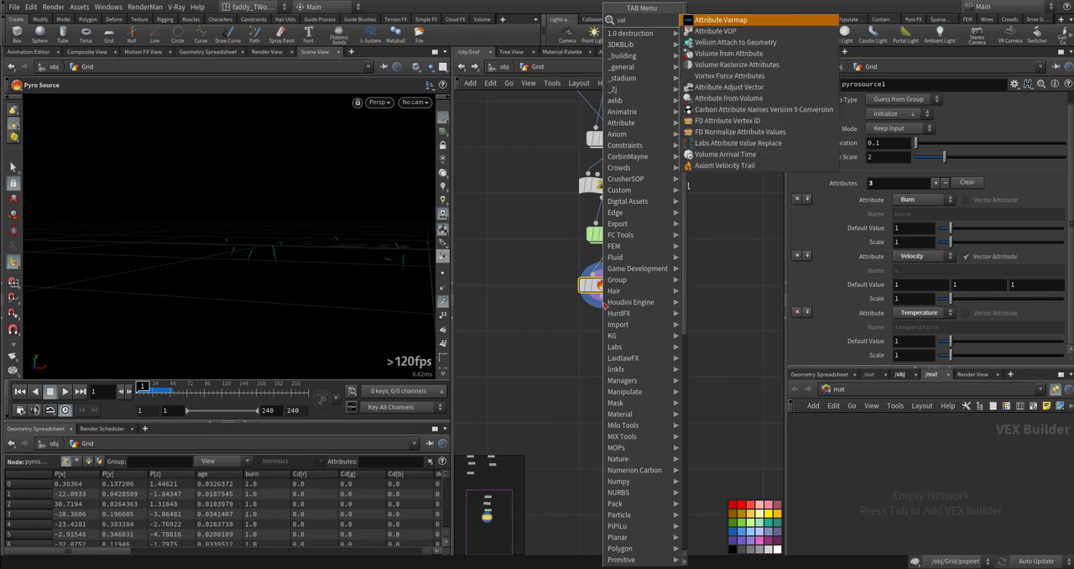
pyautogui.press('Down')
pyautogui.press('Down')
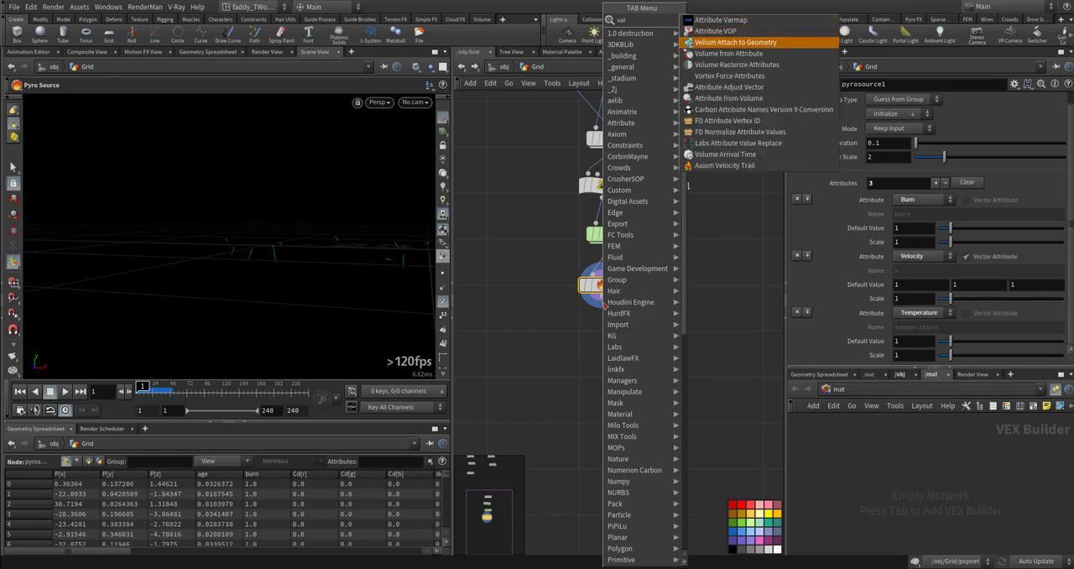
pyautogui.press('Return')
pyautogui.click(588, 355)
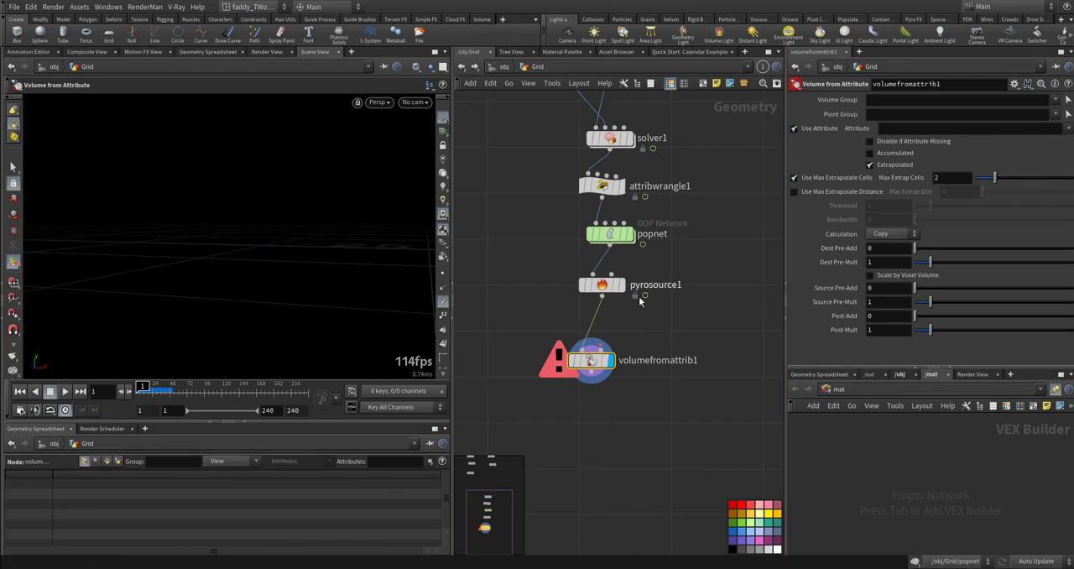
pyautogui.press('Delete')
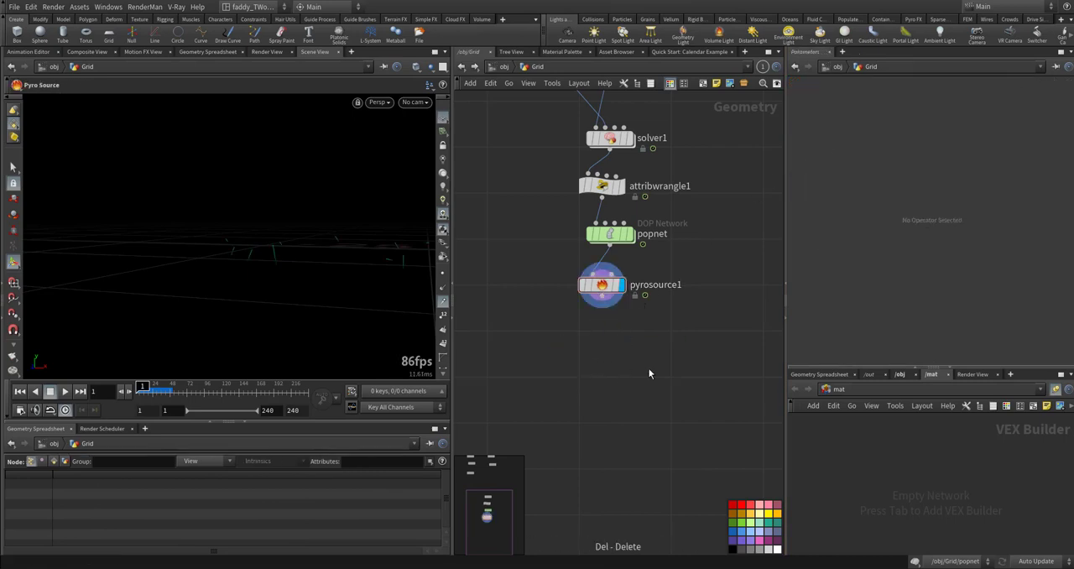
# - Add a Volume Rasterize Attributes node wired below pyrosource1 and display it
pyautogui.press('Tab')
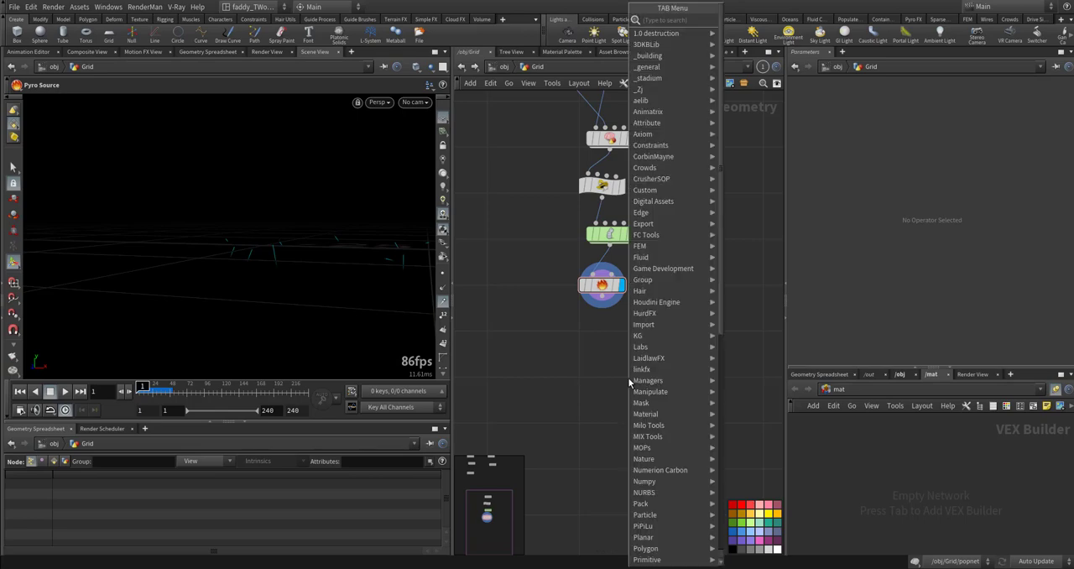
pyautogui.write('vras')
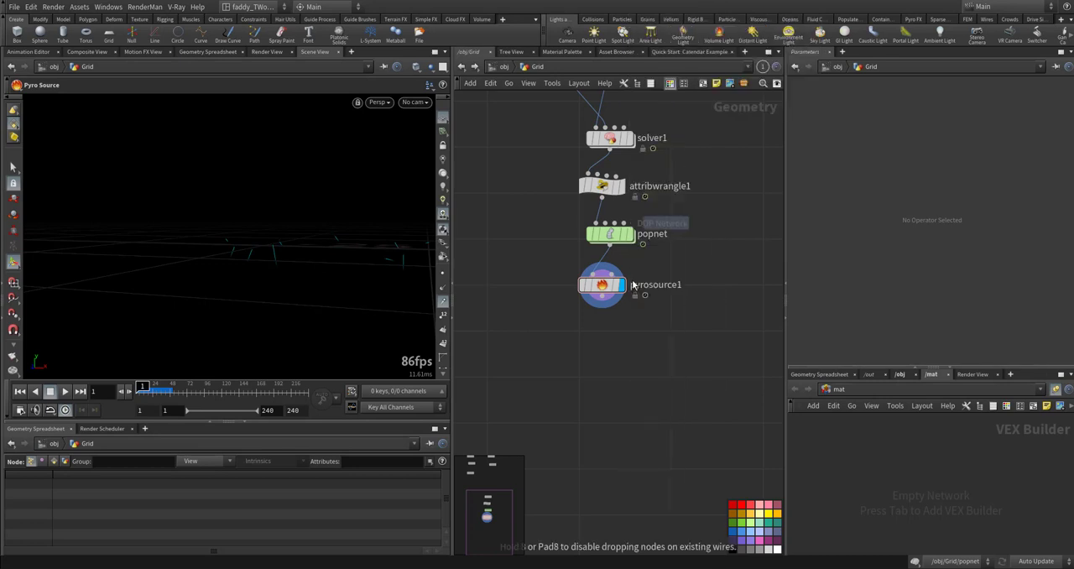
pyautogui.click(802, 34)
pyautogui.click(601, 309)
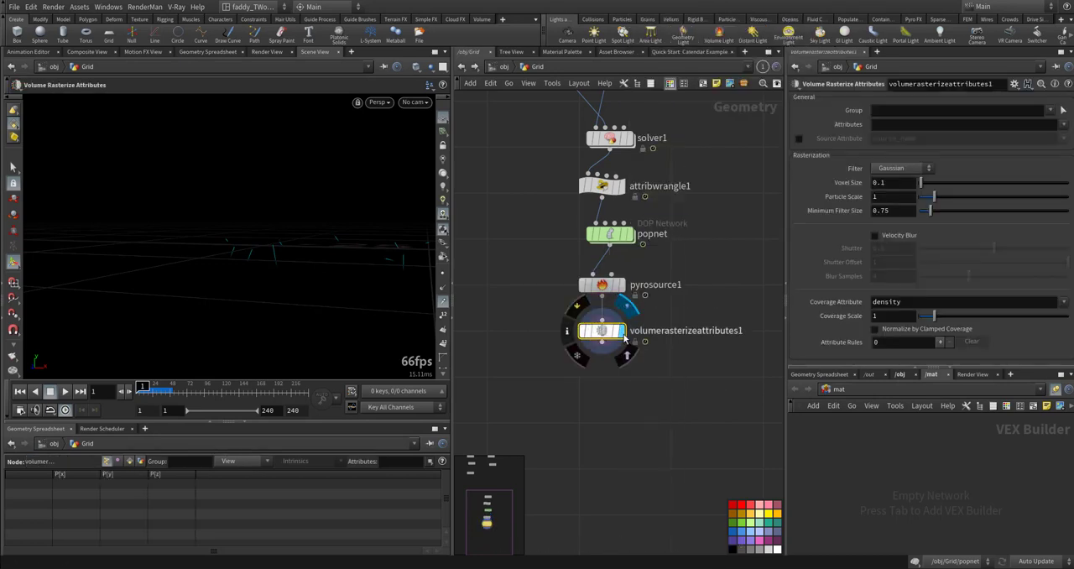
# - Choose temperature and v as the attributes to rasterize on volumerasterizeattributes1
pyautogui.click(1063, 125)
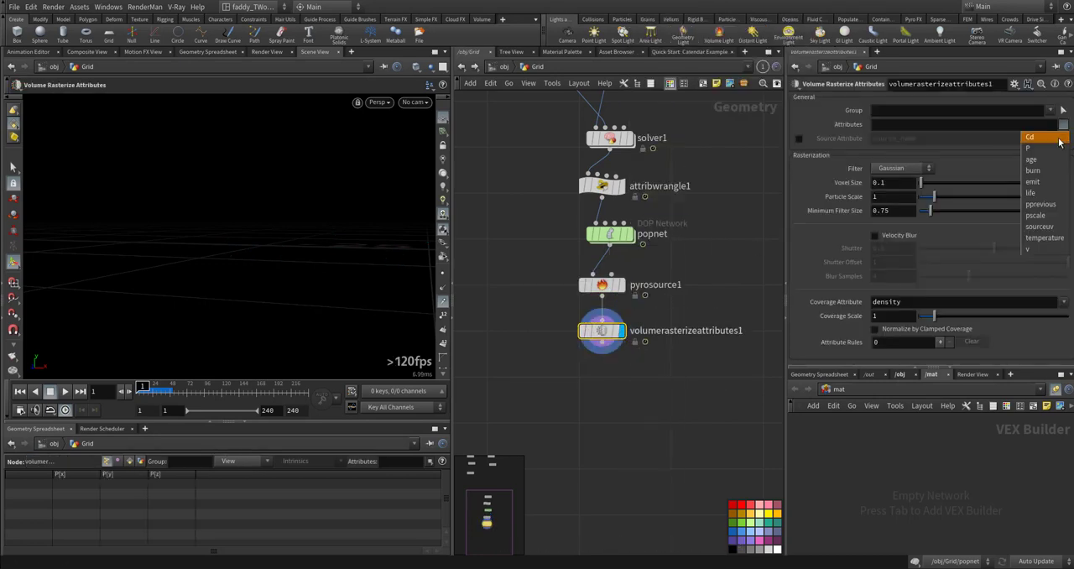
pyautogui.click(1044, 238)
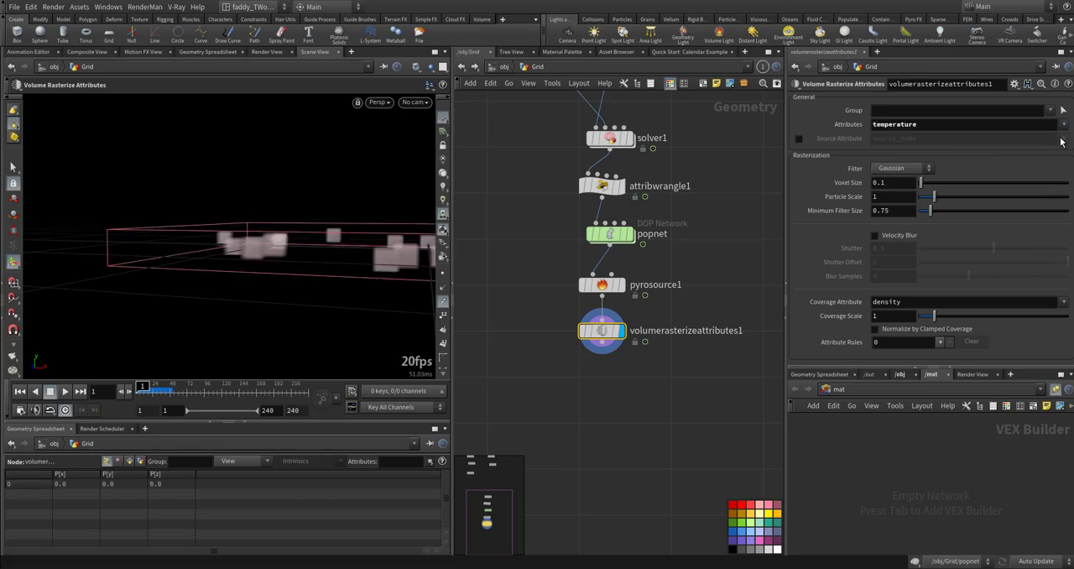
pyautogui.click(1064, 126)
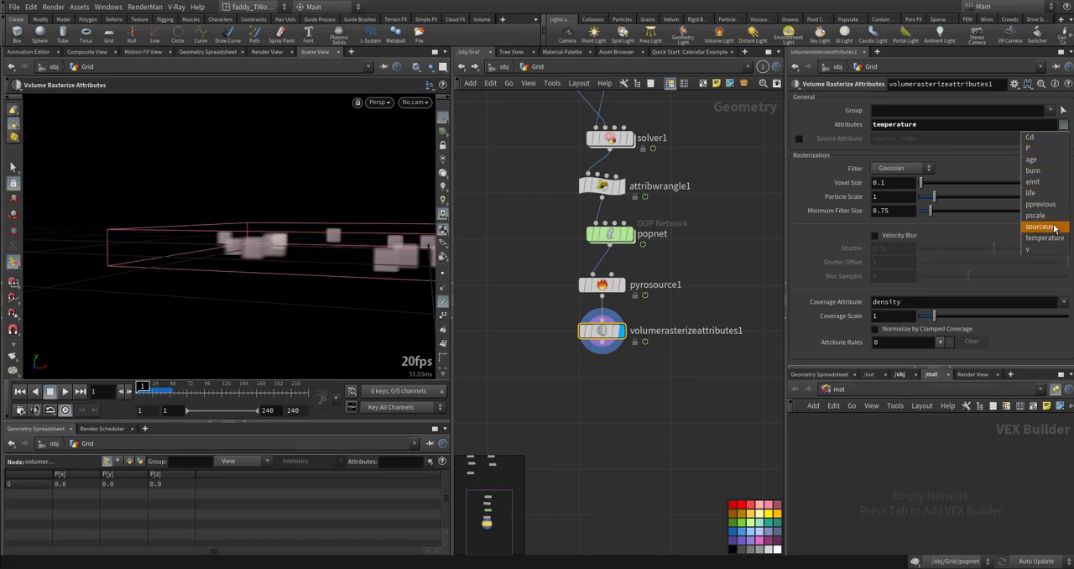
pyautogui.click(1045, 249)
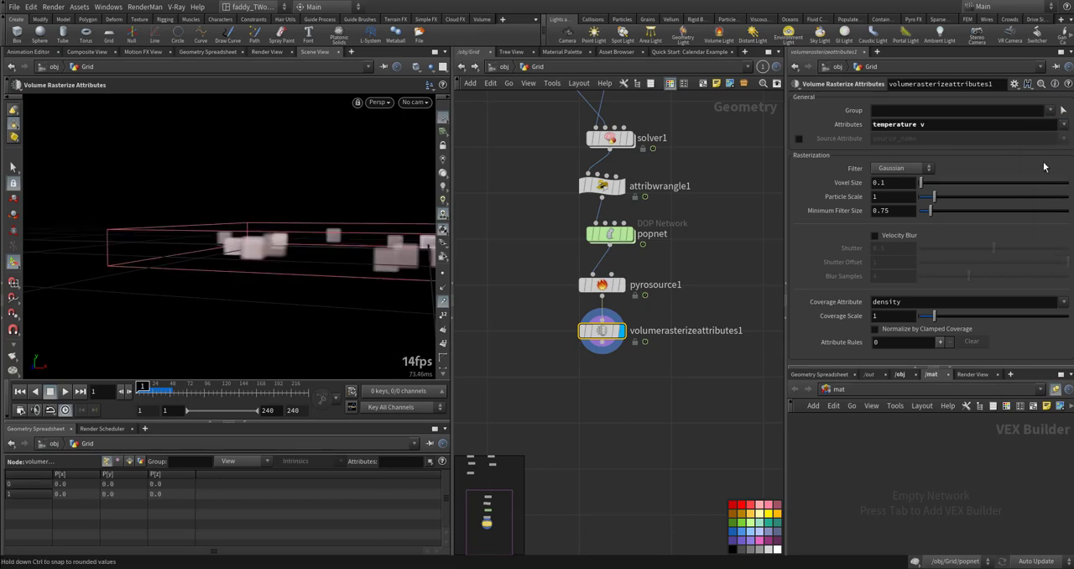
# - Add burn to the attributes that volumerasterizeattributes1 rasterizes and inspect the resulting volumes
pyautogui.click(1063, 125)
pyautogui.click(1049, 173)
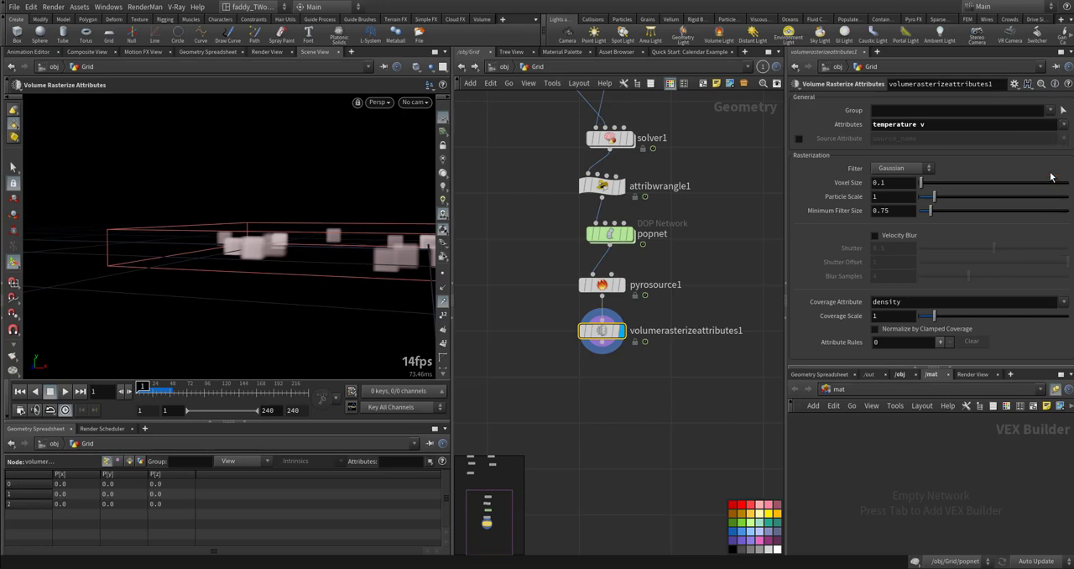
pyautogui.keyDown('alt'); pyautogui.moveTo(339, 252); pyautogui.dragTo(316, 252, button='right'); pyautogui.keyUp('alt')
pyautogui.keyDown('alt'); pyautogui.moveTo(317, 251); pyautogui.dragTo(196, 231, button='middle'); pyautogui.keyUp('alt')
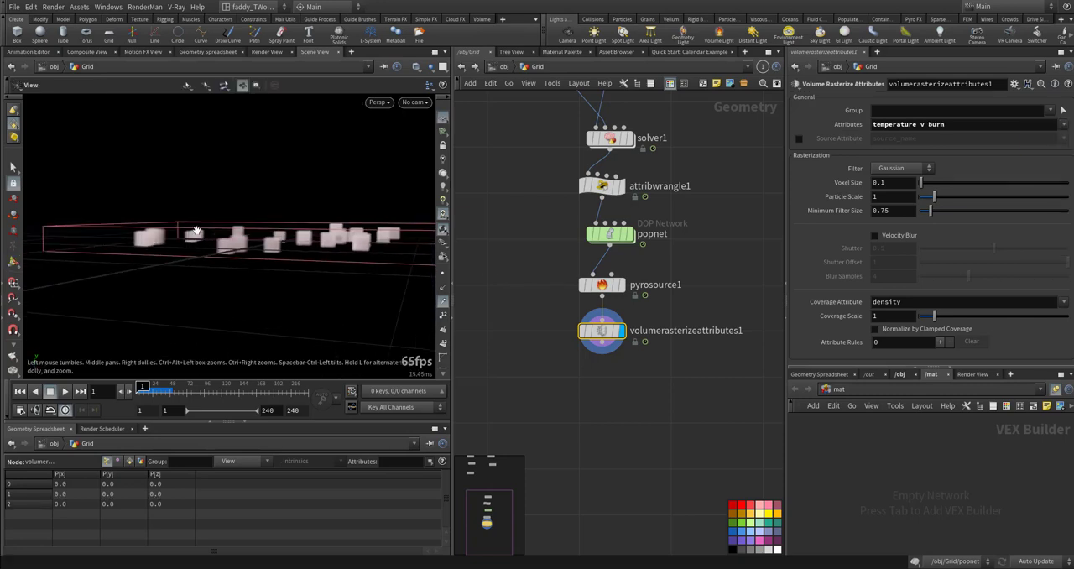
pyautogui.keyDown('alt'); pyautogui.moveTo(197, 231); pyautogui.dragTo(240, 256); pyautogui.keyUp('alt')
pyautogui.keyDown('alt'); pyautogui.moveTo(240, 257); pyautogui.dragTo(206, 235, button='middle'); pyautogui.keyUp('alt')
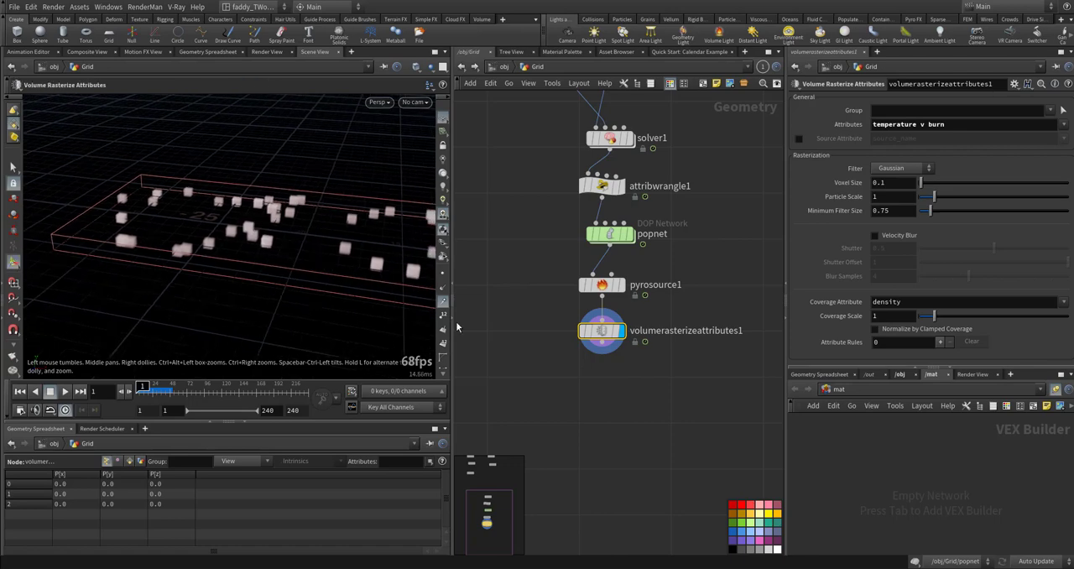
# - Add a Pyro Solver node wired below volumerasterizeattributes1 and display it
pyautogui.click(585, 396)
pyautogui.press('Tab')
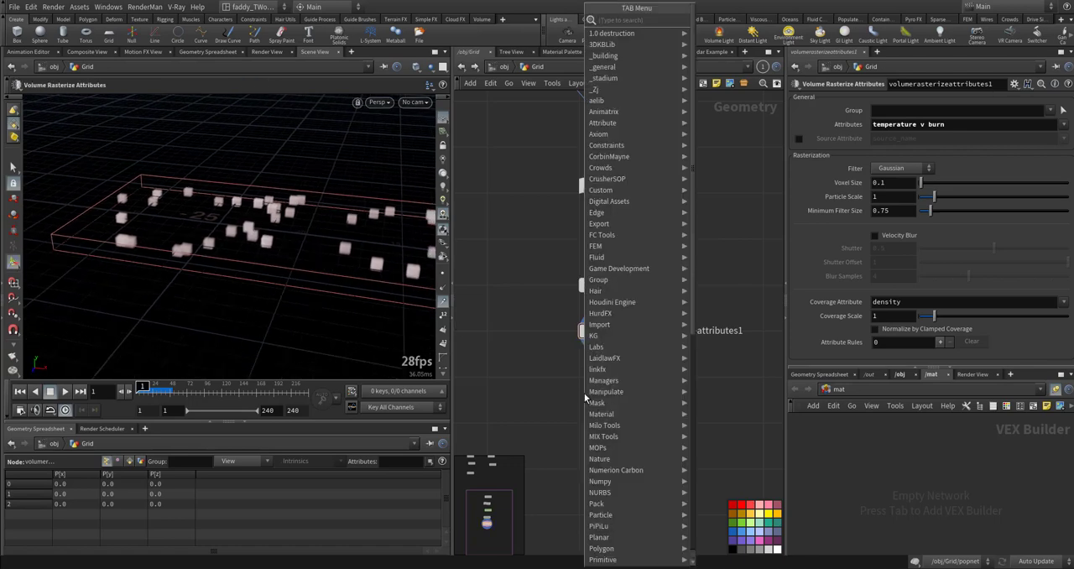
pyautogui.write('pyrso')
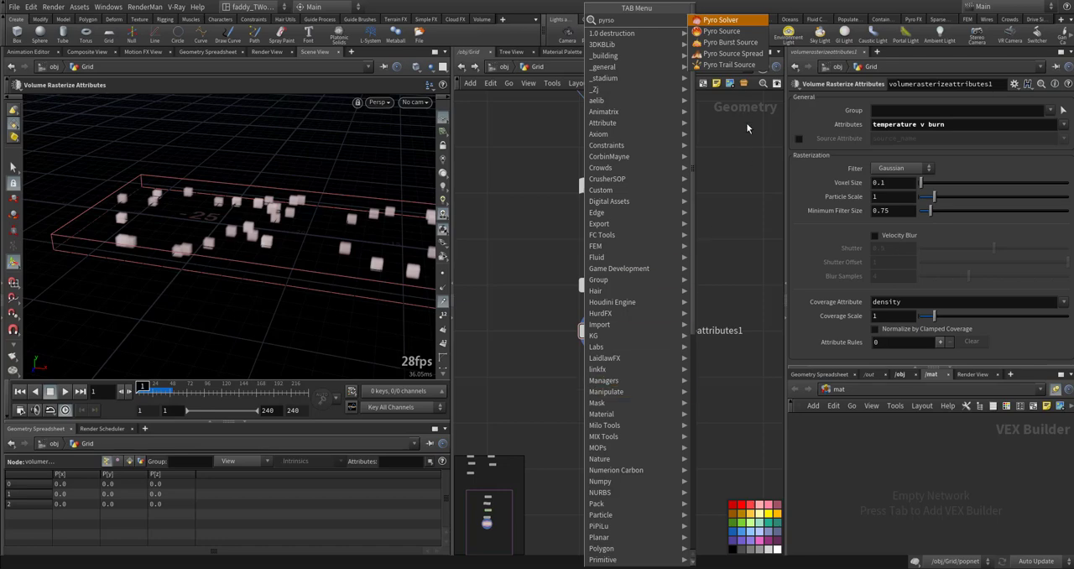
pyautogui.click(722, 31)
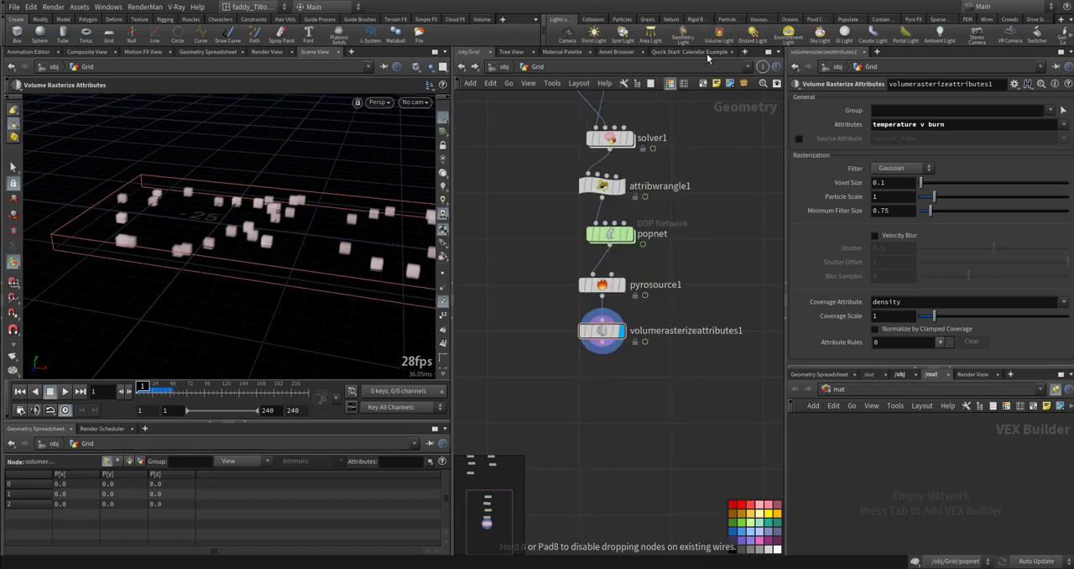
pyautogui.click(603, 394)
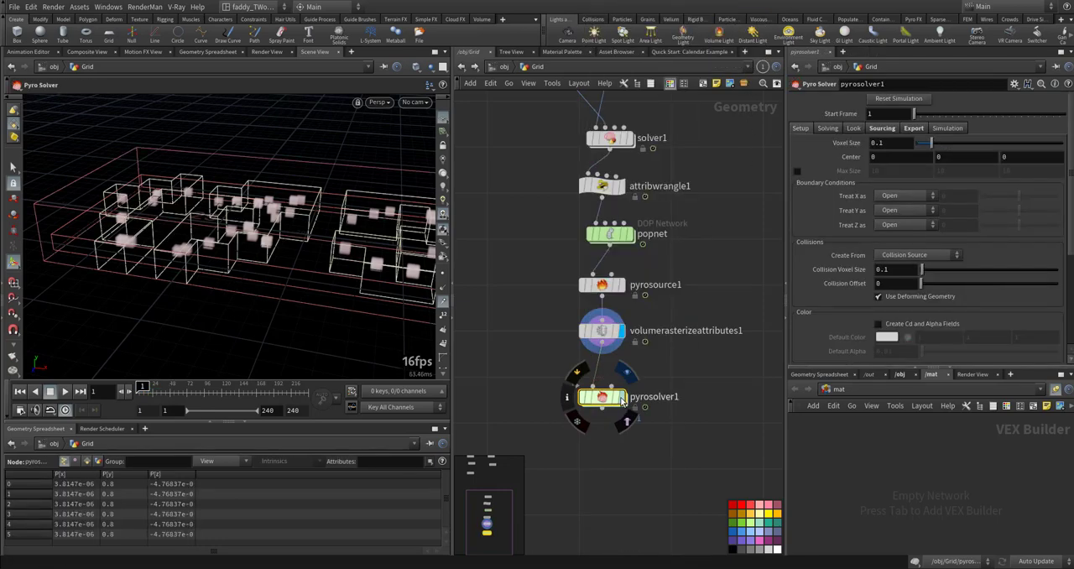
pyautogui.click(622, 400)
# - Play the pyro simulation, rewind it, set pyrosolver1's voxel size to 0.5 and replay
pyautogui.moveTo(371, 282)
pyautogui.keyDown('alt'); pyautogui.mouseDown(button='right')
pyautogui.moveTo(311, 284)
pyautogui.moveTo(271, 247)
pyautogui.moveTo(371, 283)
pyautogui.mouseUp(button='right'); pyautogui.keyUp('alt')
pyautogui.press('Up')
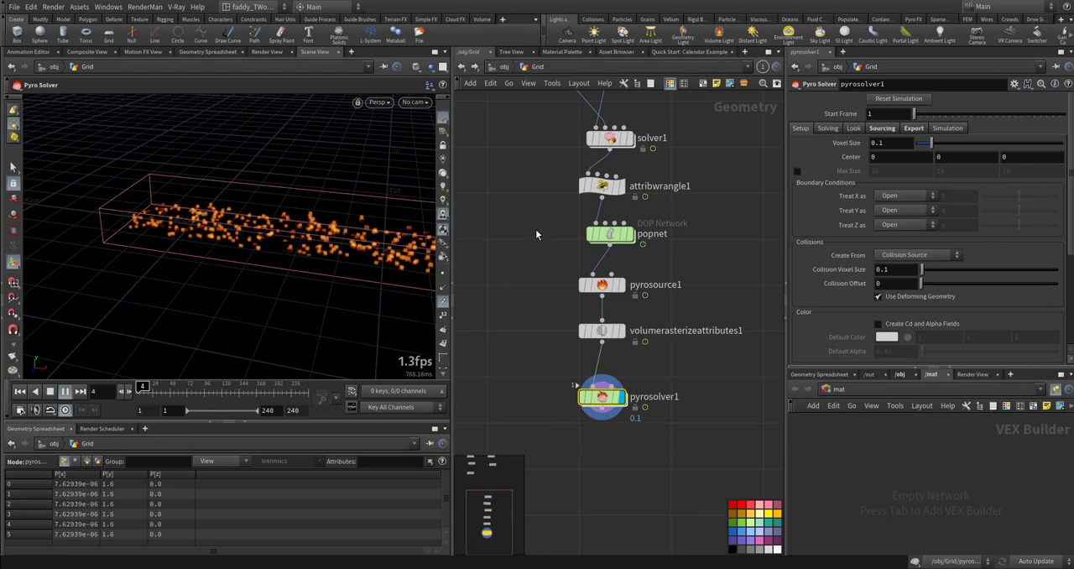
pyautogui.hotkey('ctrl', 'Up')
pyautogui.click(890, 144)
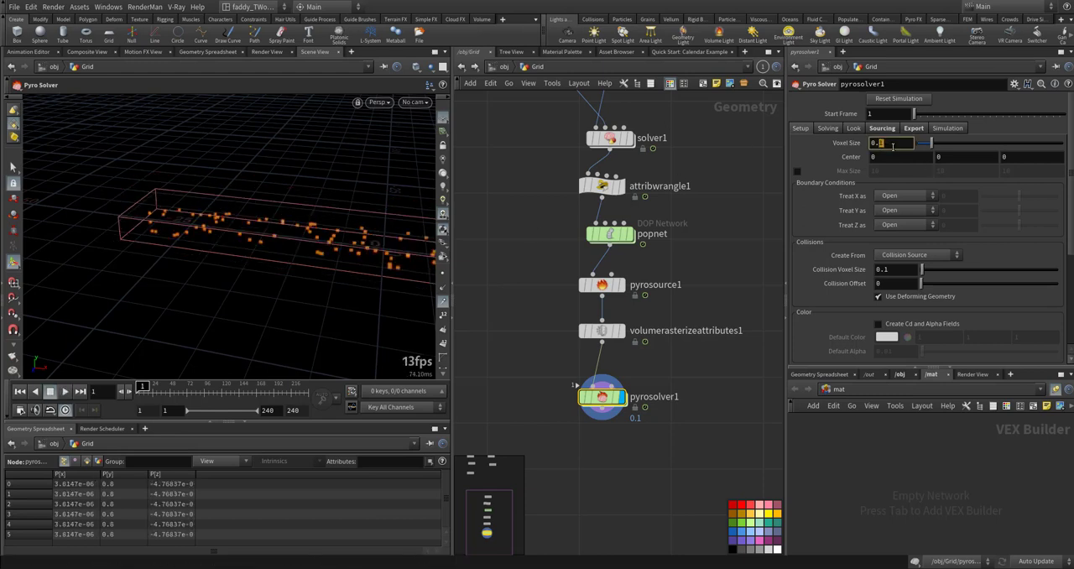
pyautogui.press('Return')
pyautogui.press('Up')
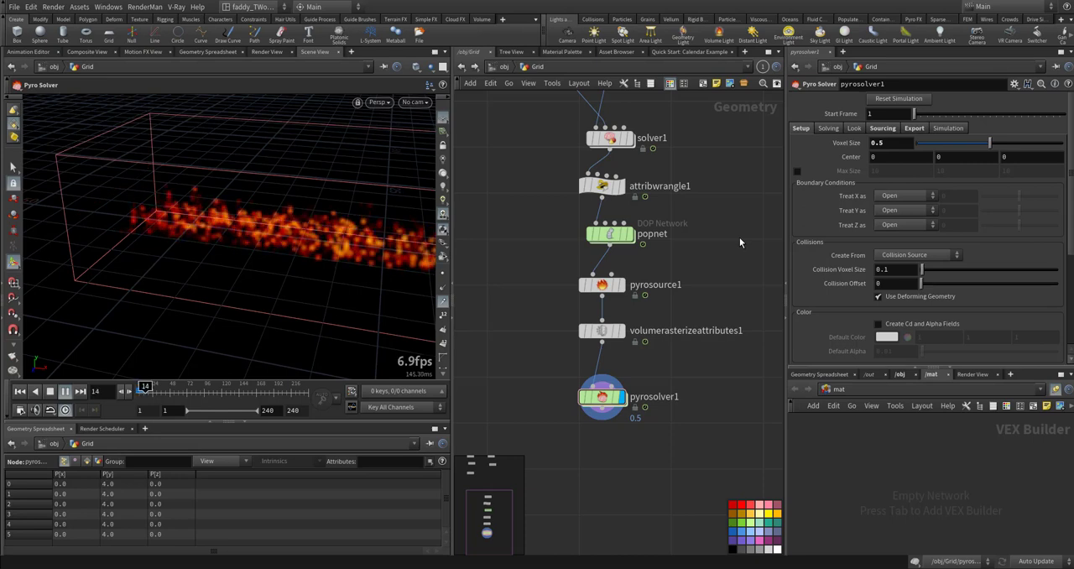
# - Set popnet's merged object to p* and compare its particles with attribwrangle1's points
pyautogui.moveTo(720, 226); pyautogui.dragTo(706, 366, button='middle')
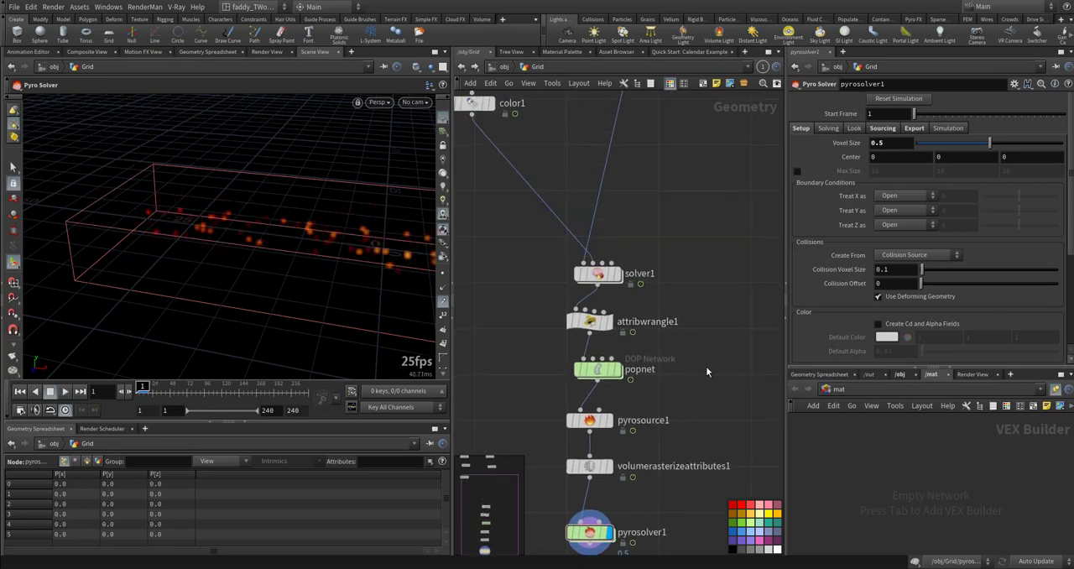
pyautogui.click(618, 377)
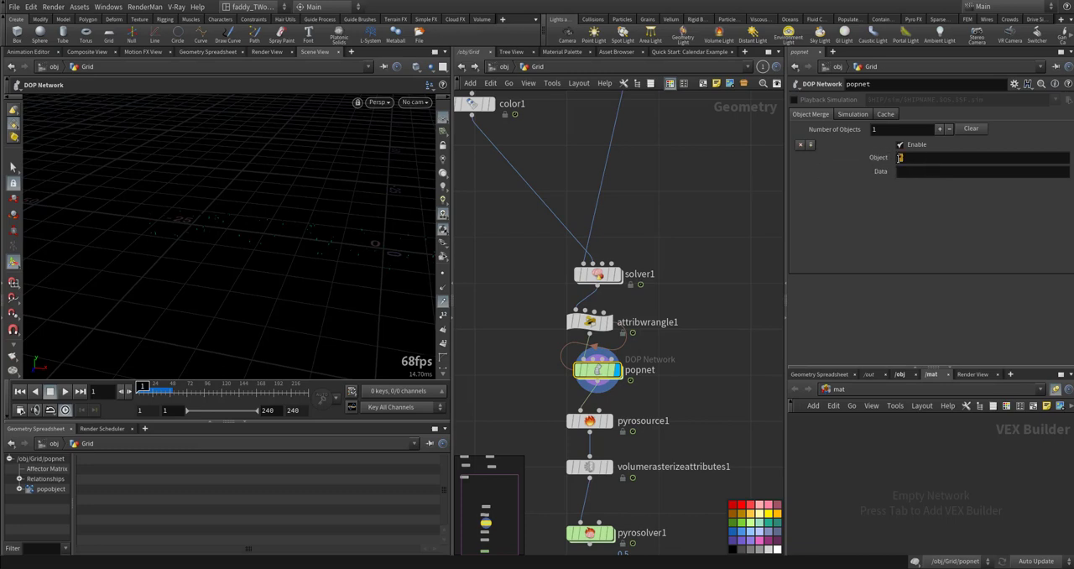
pyautogui.click(900, 158)
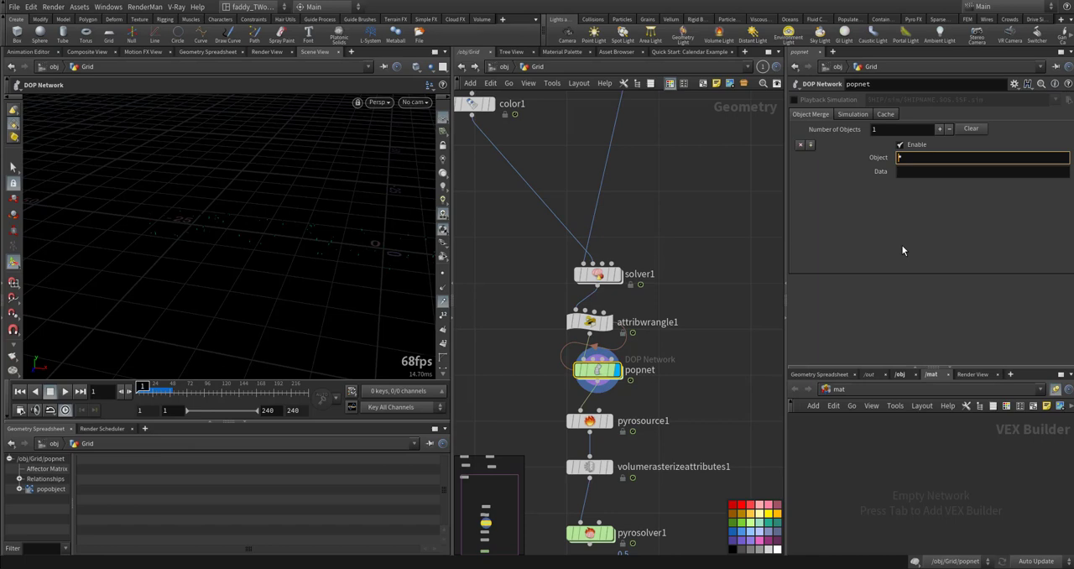
pyautogui.write('p')
pyautogui.click(666, 293)
pyautogui.moveTo(689, 317); pyautogui.dragTo(692, 257, button='middle')
pyautogui.click(614, 265)
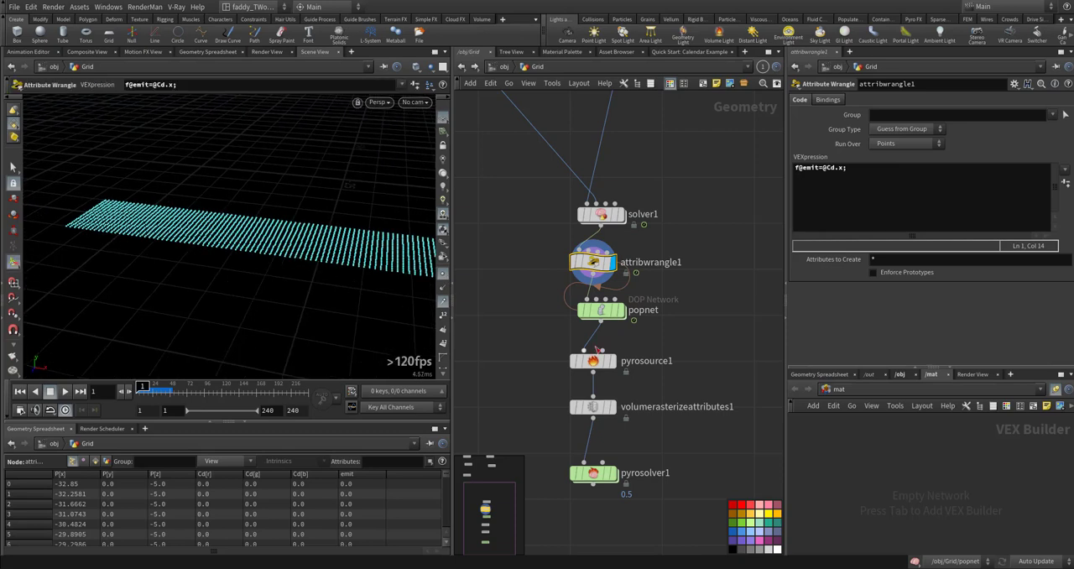
pyautogui.click(610, 312)
pyautogui.click(610, 311)
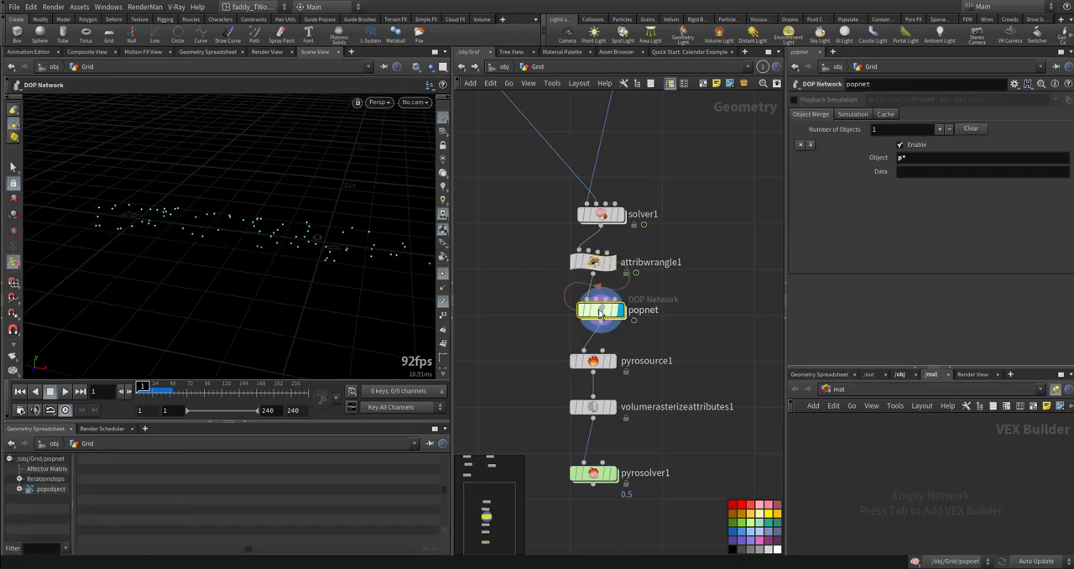
# - Inside popnet, align popkill1 directly beneath source_first_input and check popsolver's substep settings
pyautogui.doubleClick(610, 312)
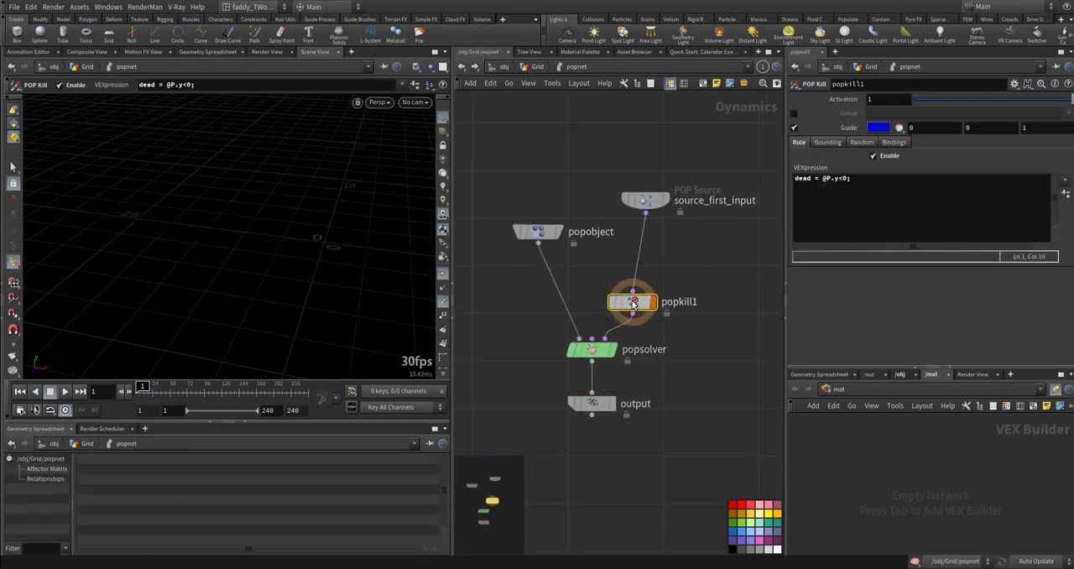
pyautogui.moveTo(635, 302); pyautogui.dragTo(648, 279)
pyautogui.click(592, 350)
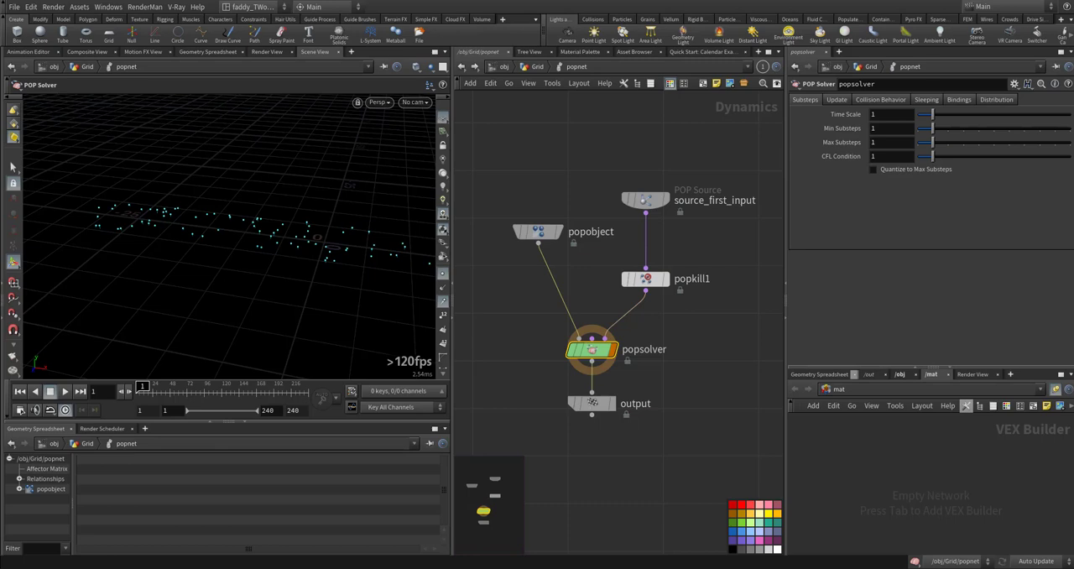
pyautogui.moveTo(908, 367); pyautogui.dragTo(903, 351)
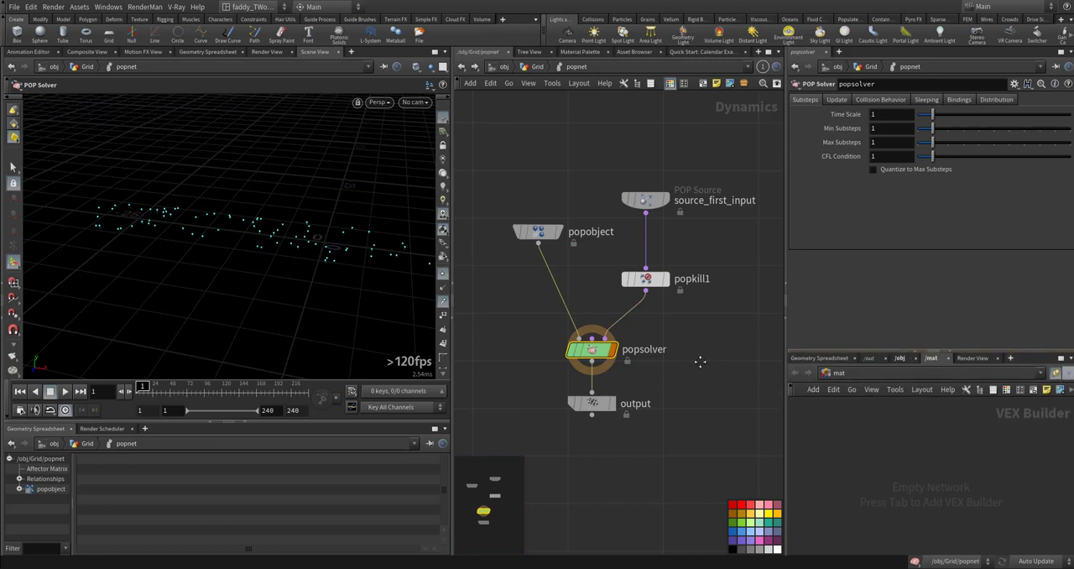
pyautogui.moveTo(700, 362); pyautogui.dragTo(712, 327, button='middle')
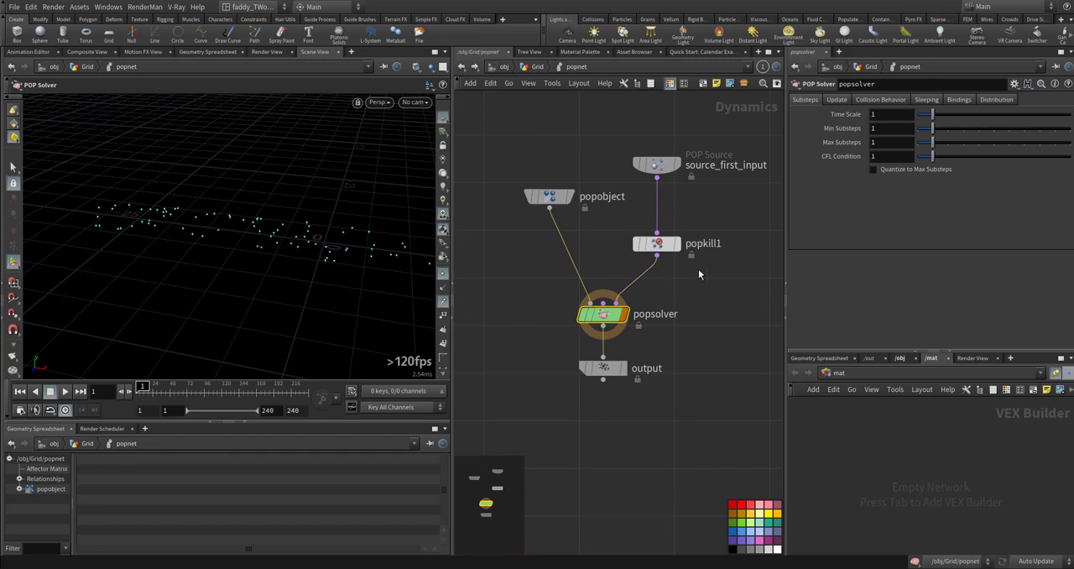
# - Set source_first_input's constant activation to 0 and impulse count to 1000, and play the simulation
pyautogui.click(655, 163)
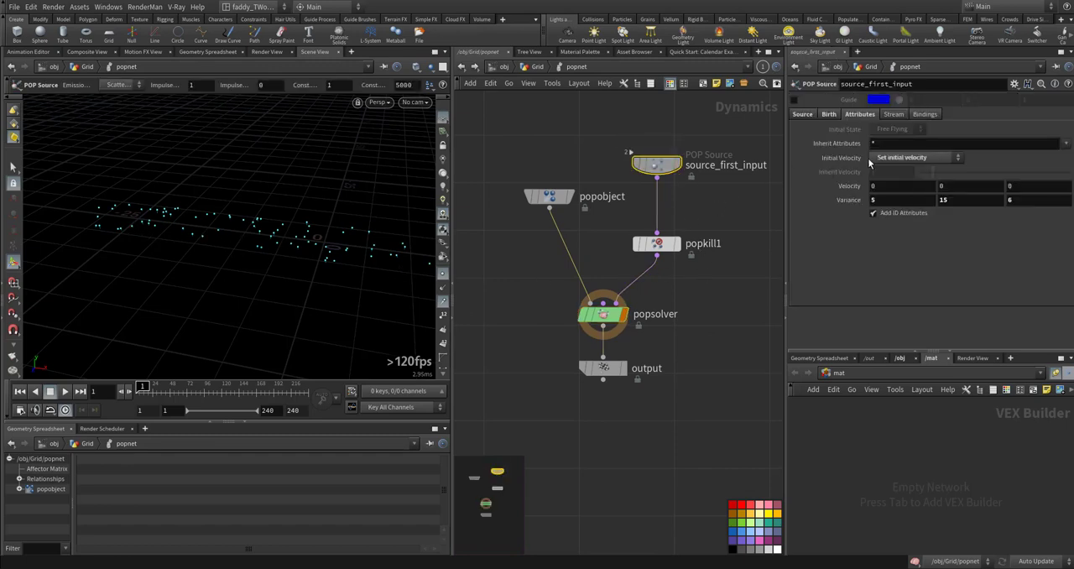
pyautogui.click(802, 114)
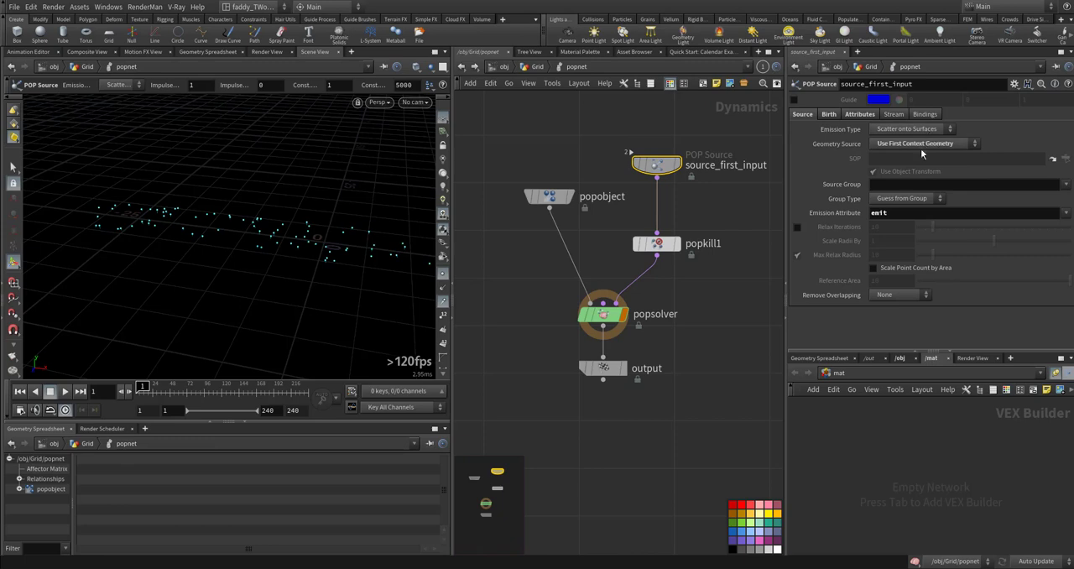
pyautogui.click(837, 114)
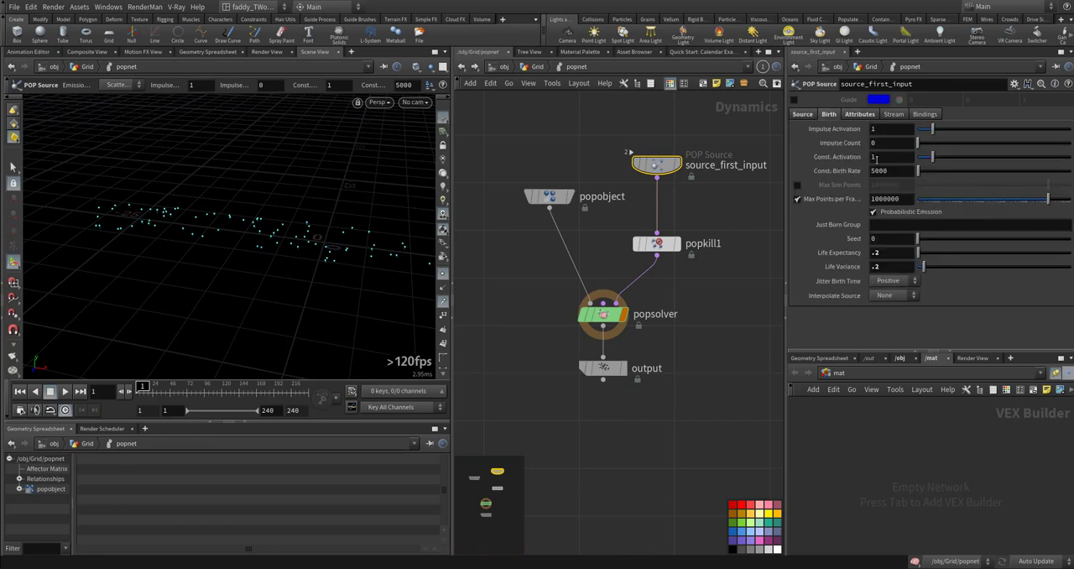
pyautogui.write('0')
pyautogui.press('Return')
pyautogui.click(866, 143)
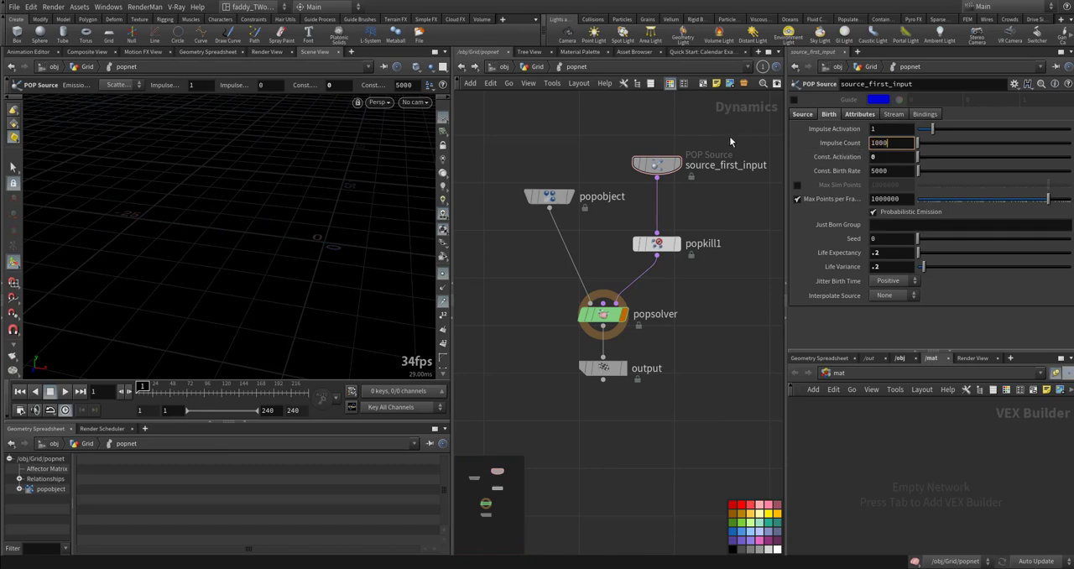
pyautogui.write('1000')
pyautogui.press('Return')
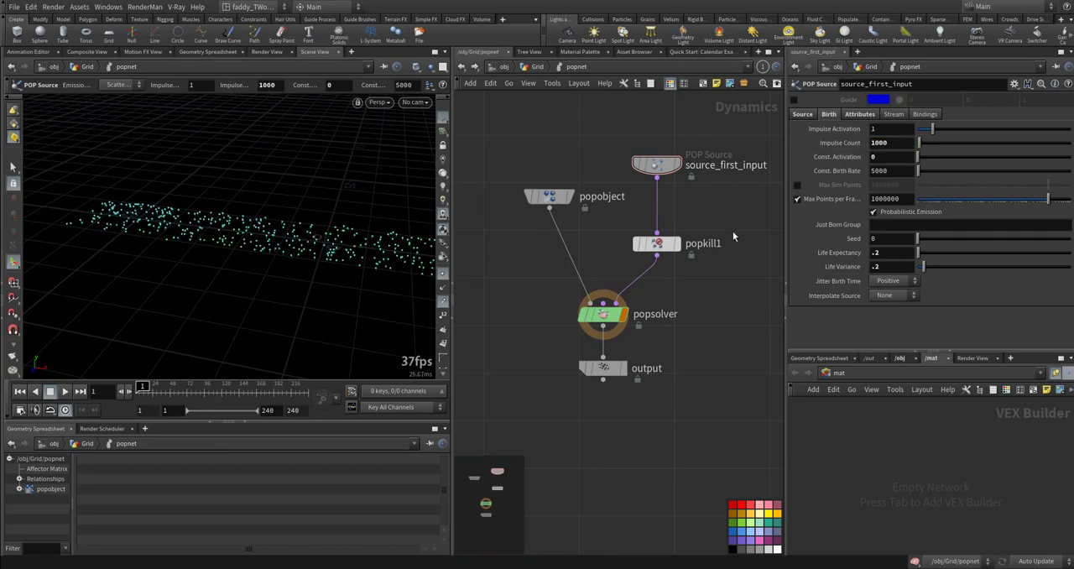
pyautogui.press('Up')
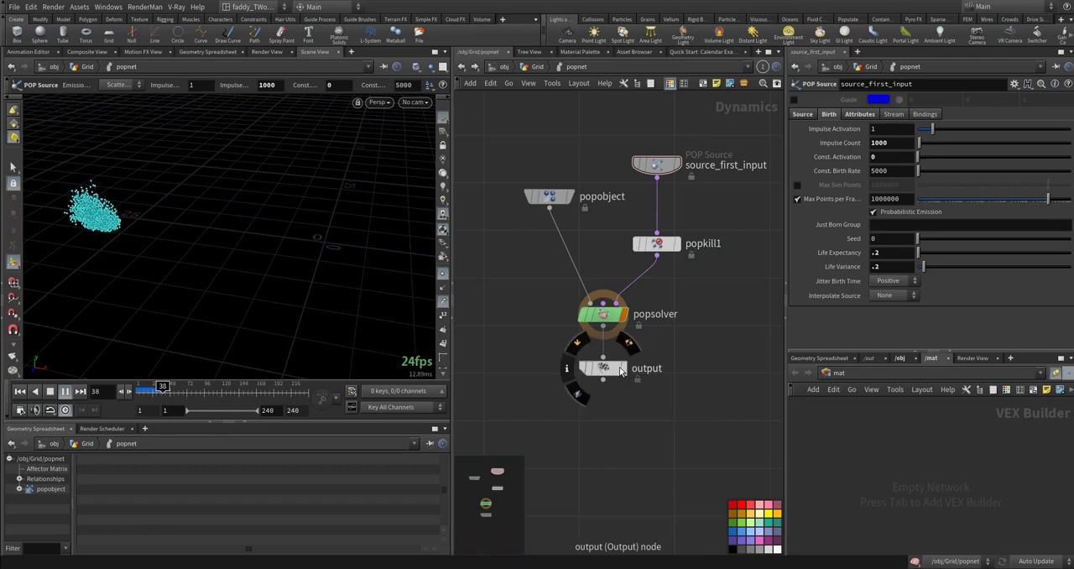
# - Display popnet's output node, rewind to the first frame and return to the Grid network
pyautogui.click(619, 370)
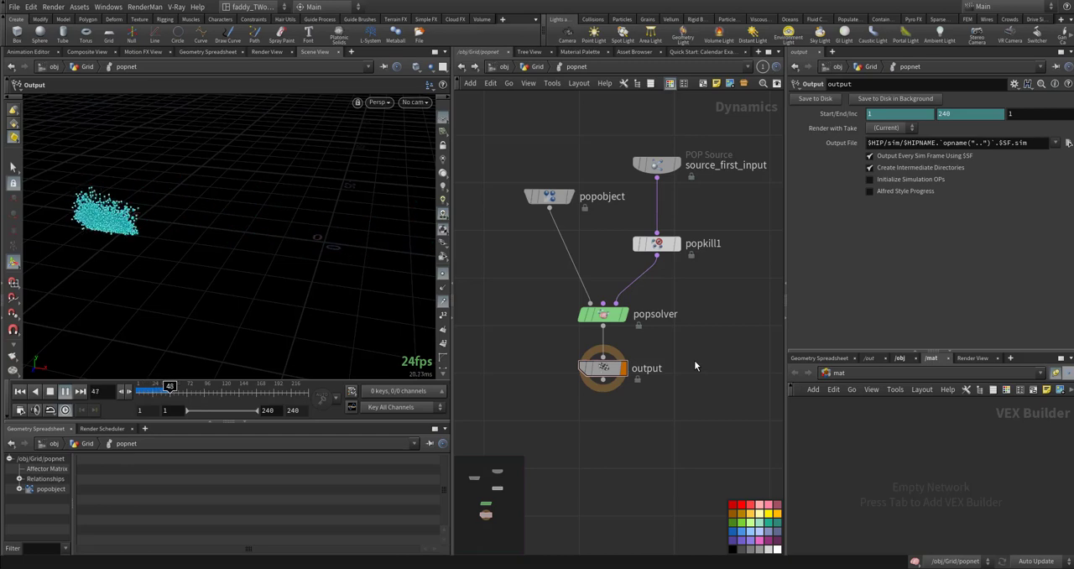
pyautogui.hotkey('ctrl', 'Up')
pyautogui.click(534, 67)
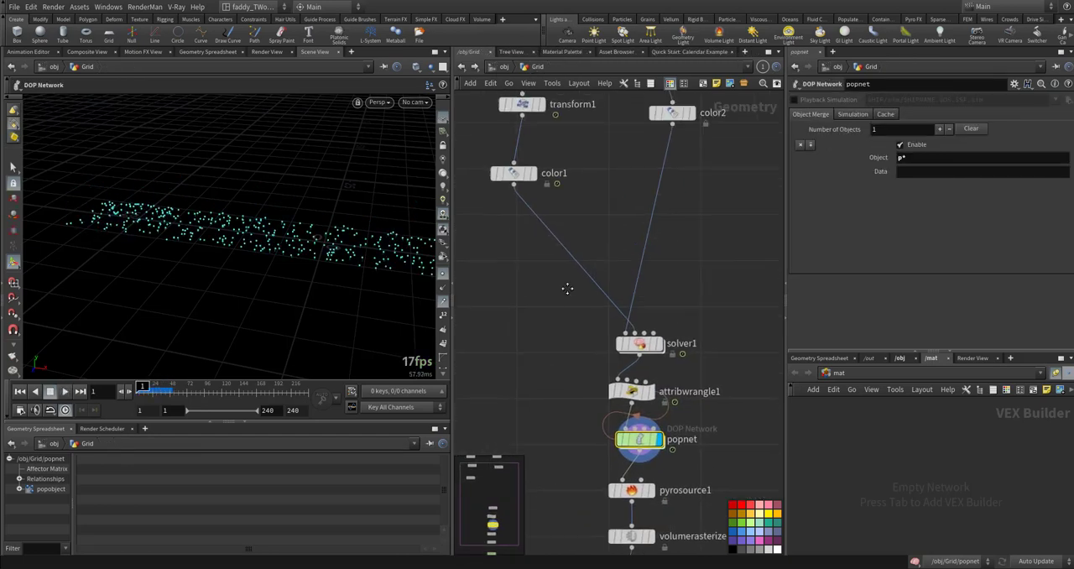
# - Display solver1 and examine the attribute transfer and delete nodes inside it
pyautogui.click(632, 419)
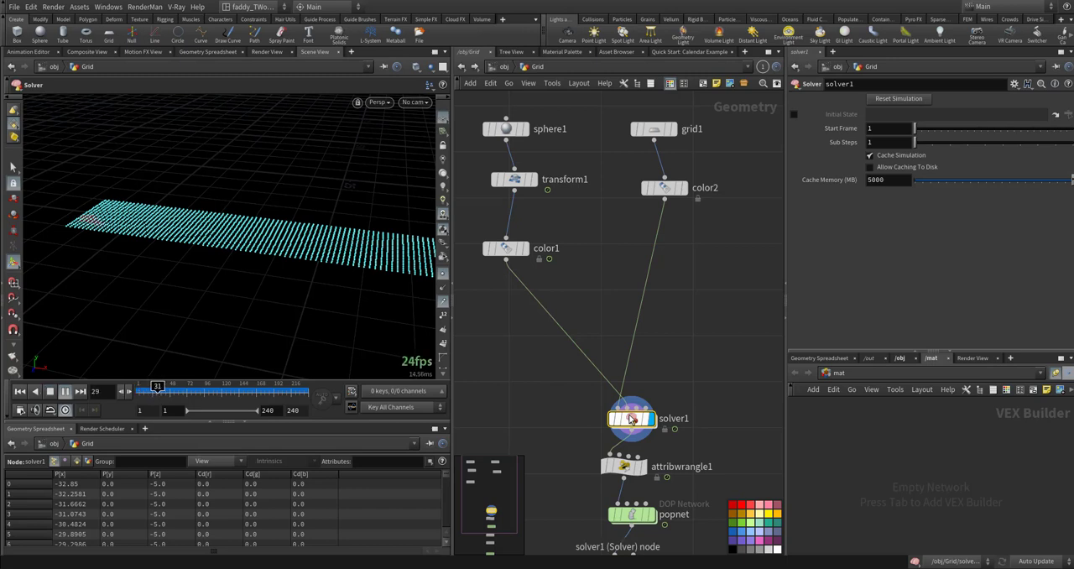
pyautogui.doubleClick(632, 419)
pyautogui.moveTo(531, 324); pyautogui.dragTo(631, 438, button='middle')
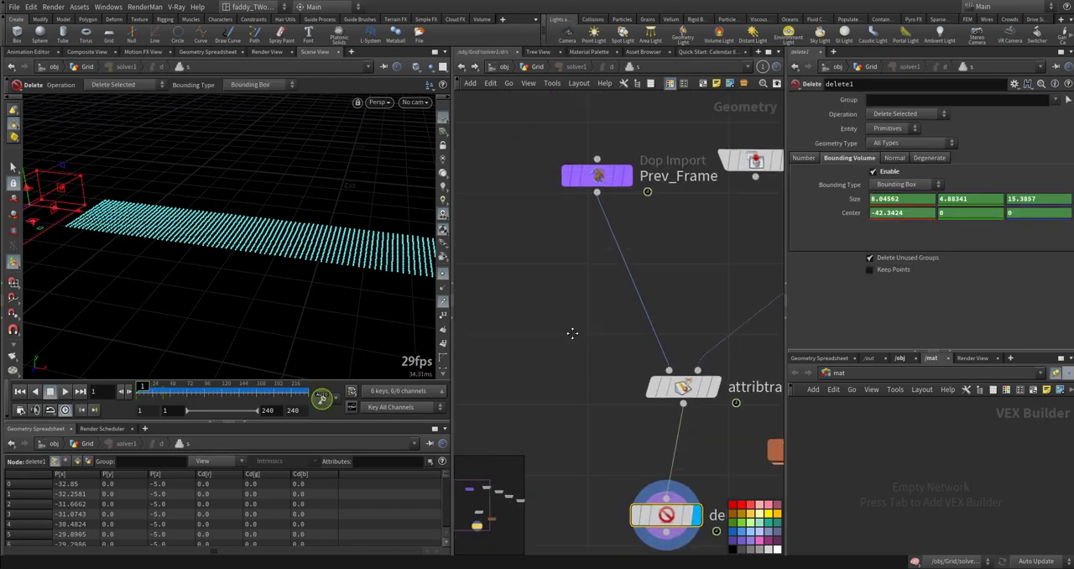
pyautogui.moveTo(573, 331); pyautogui.dragTo(574, 392, button='middle')
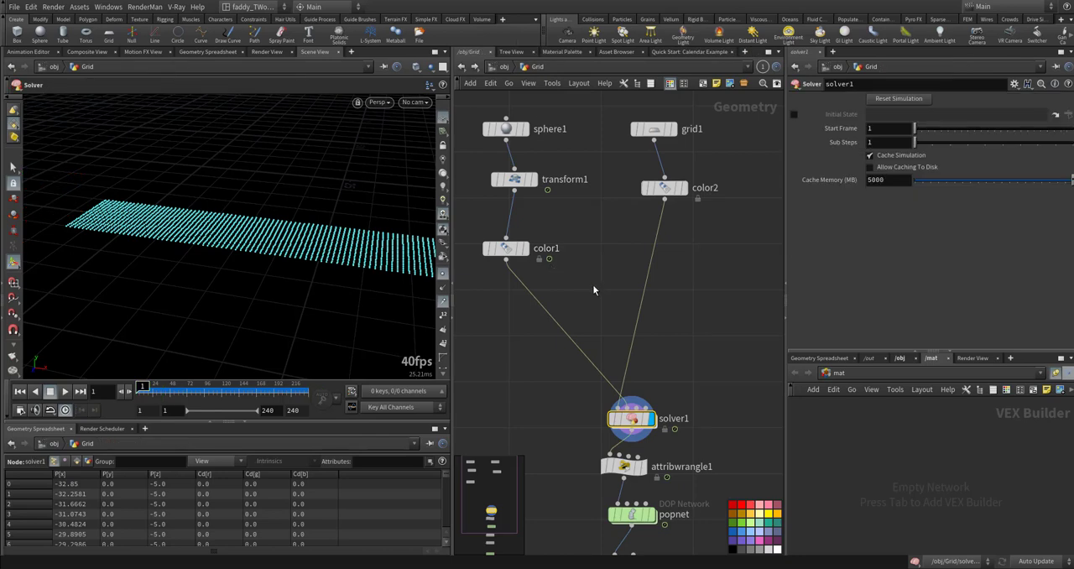
# - Move the sphere's transform1 along X to a translate value of about 1.59
pyautogui.moveTo(594, 287); pyautogui.dragTo(634, 326, button='middle')
pyautogui.click(556, 220)
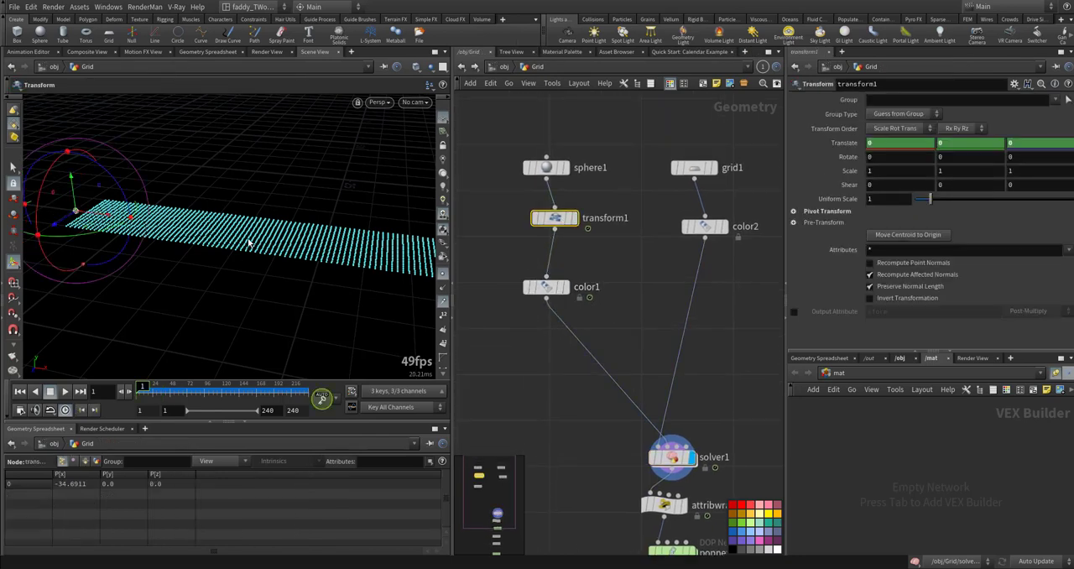
pyautogui.keyDown('alt'); pyautogui.moveTo(115, 217); pyautogui.dragTo(171, 206, button='right'); pyautogui.keyUp('alt')
pyautogui.keyDown('alt'); pyautogui.moveTo(171, 206); pyautogui.dragTo(201, 277); pyautogui.keyUp('alt')
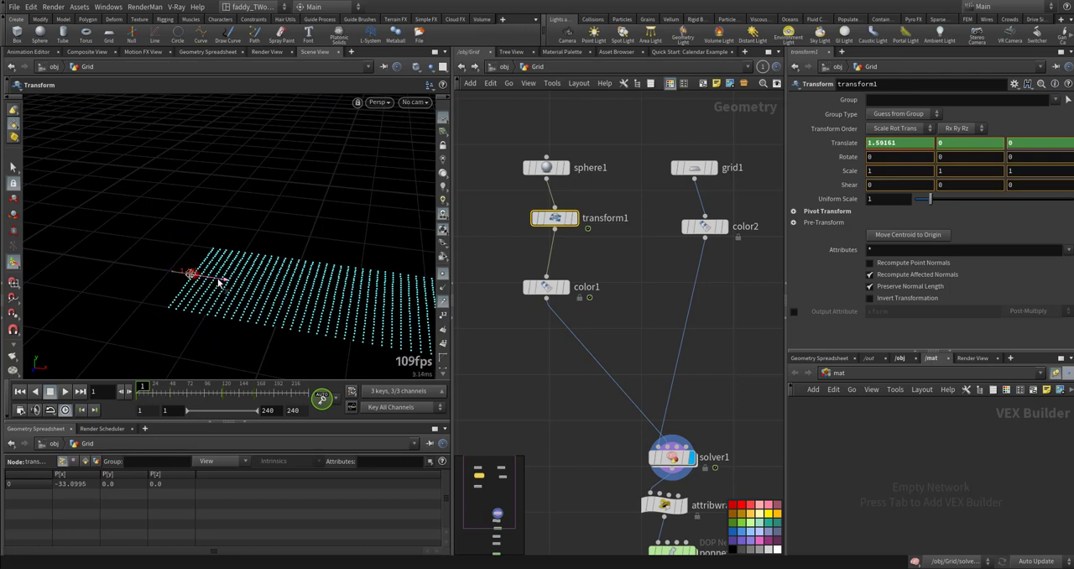
# - Display attribwrangle1, popnet and pyrosource1 one after another to check each stage of the source chain
pyautogui.moveTo(544, 413); pyautogui.dragTo(512, 344, button='middle')
pyautogui.moveTo(621, 444); pyautogui.dragTo(598, 352, button='middle')
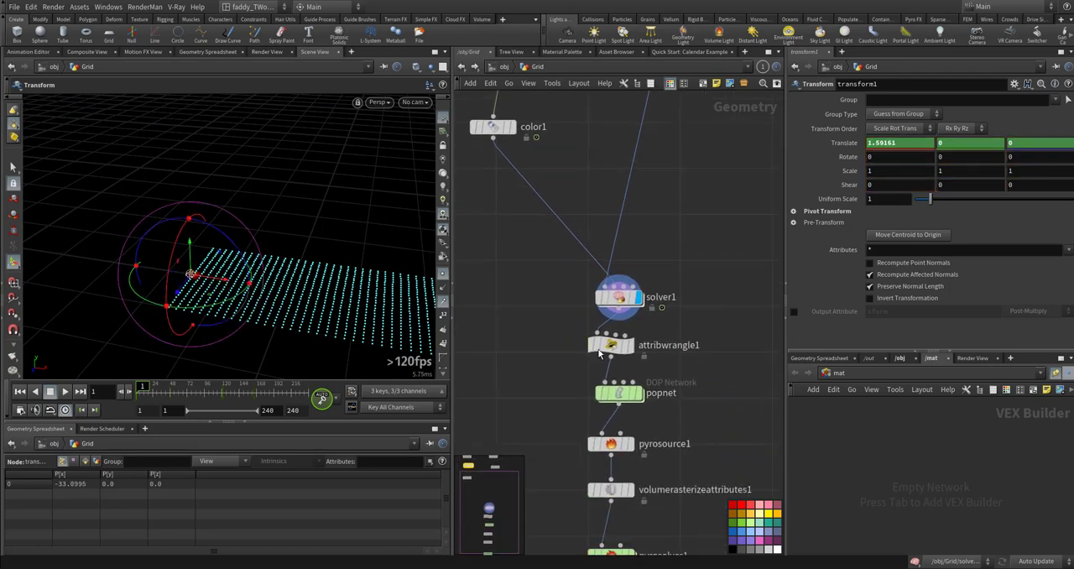
pyautogui.click(631, 345)
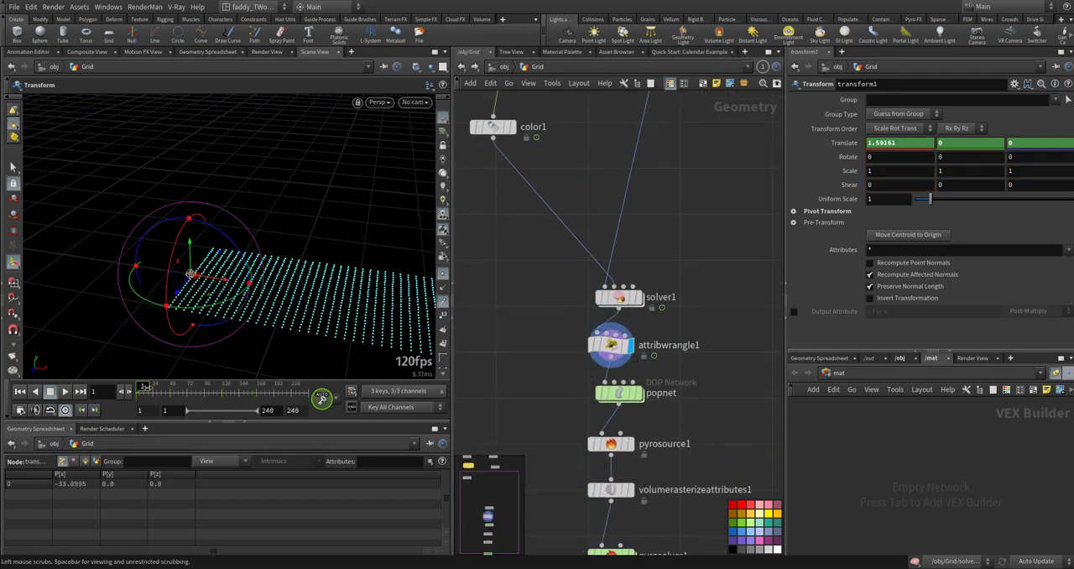
pyautogui.moveTo(641, 403)
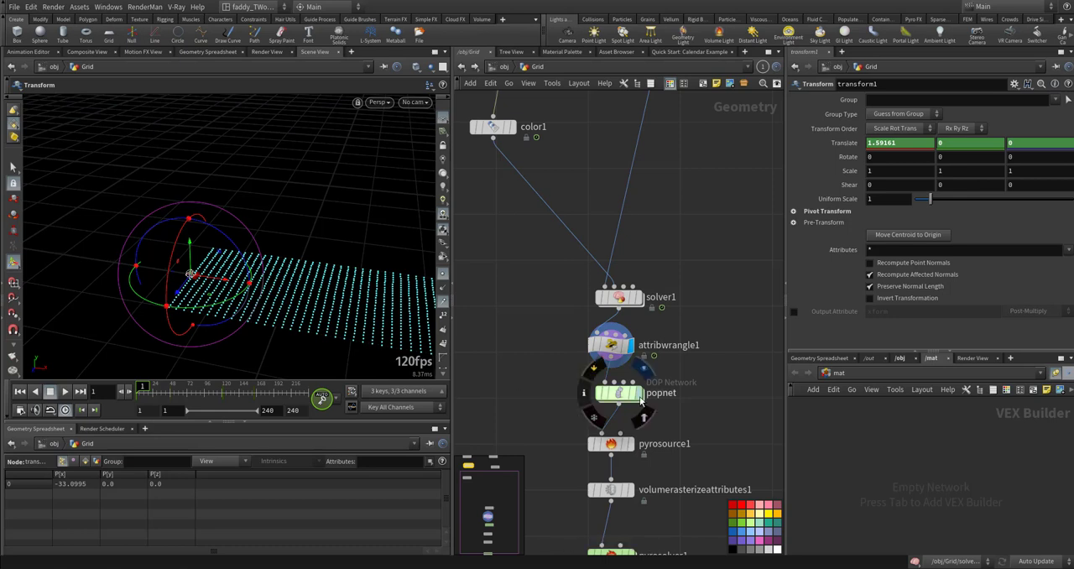
pyautogui.click(643, 370)
pyautogui.moveTo(511, 363); pyautogui.dragTo(528, 230, button='middle')
pyautogui.hotkey('ctrl', 'Up')
pyautogui.click(630, 282)
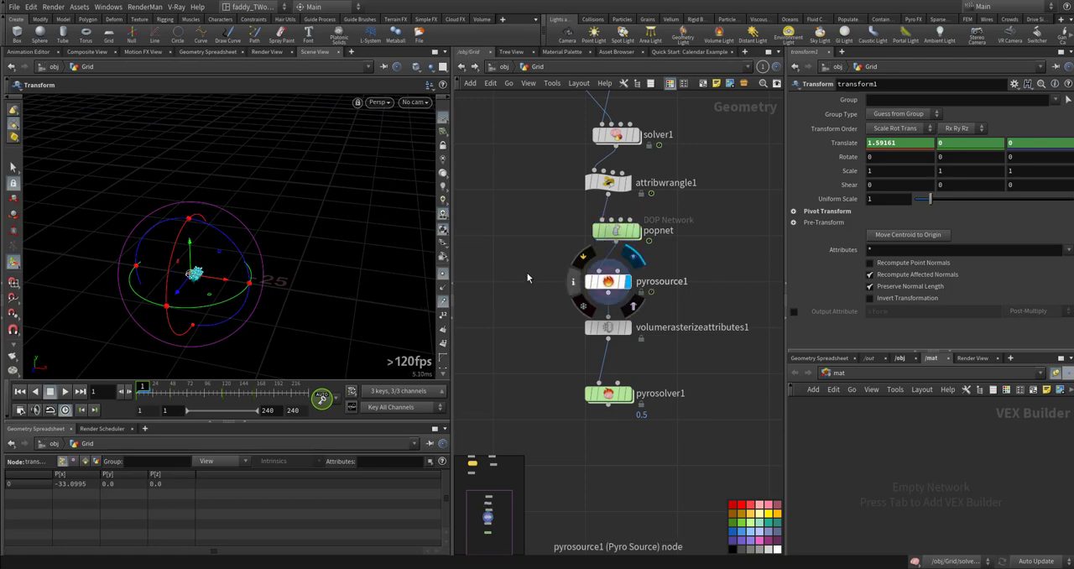
# - Play pyrosource1's animated points, return to the first frame and leave the transform handle for plain view mode
pyautogui.keyDown('alt'); pyautogui.moveTo(332, 273); pyautogui.dragTo(302, 296, button='right'); pyautogui.keyUp('alt')
pyautogui.keyDown('alt'); pyautogui.moveTo(302, 296); pyautogui.dragTo(200, 231, button='middle'); pyautogui.keyUp('alt')
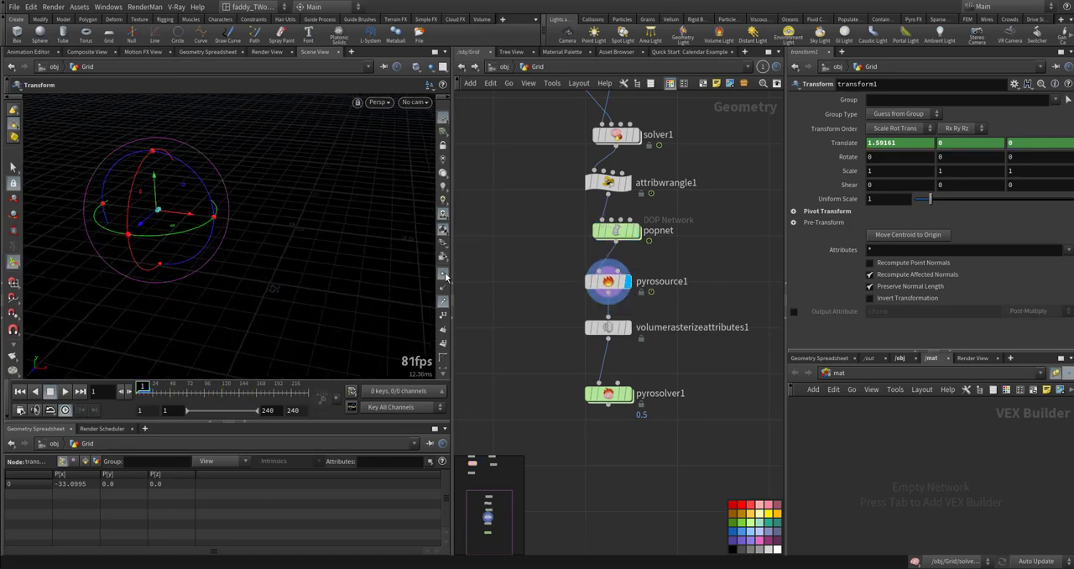
pyautogui.press('Up')
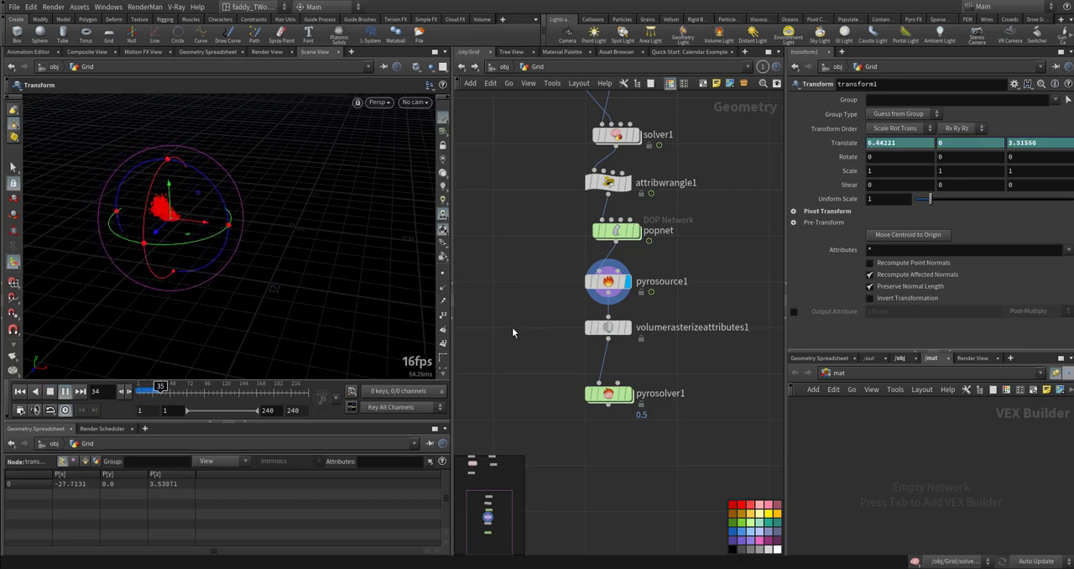
pyautogui.hotkey('ctrl', 'Up')
pyautogui.press('Escape')
pyautogui.moveTo(138, 265); pyautogui.dragTo(210, 242)
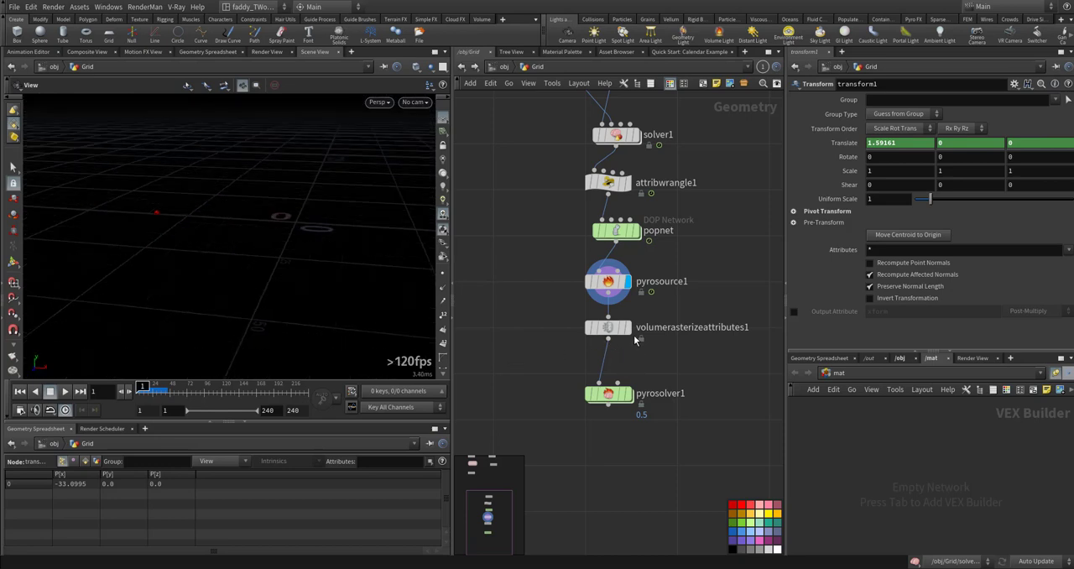
# - Display pyrosolver1 and play the fire simulation while viewing the flames from the side
pyautogui.click(628, 394)
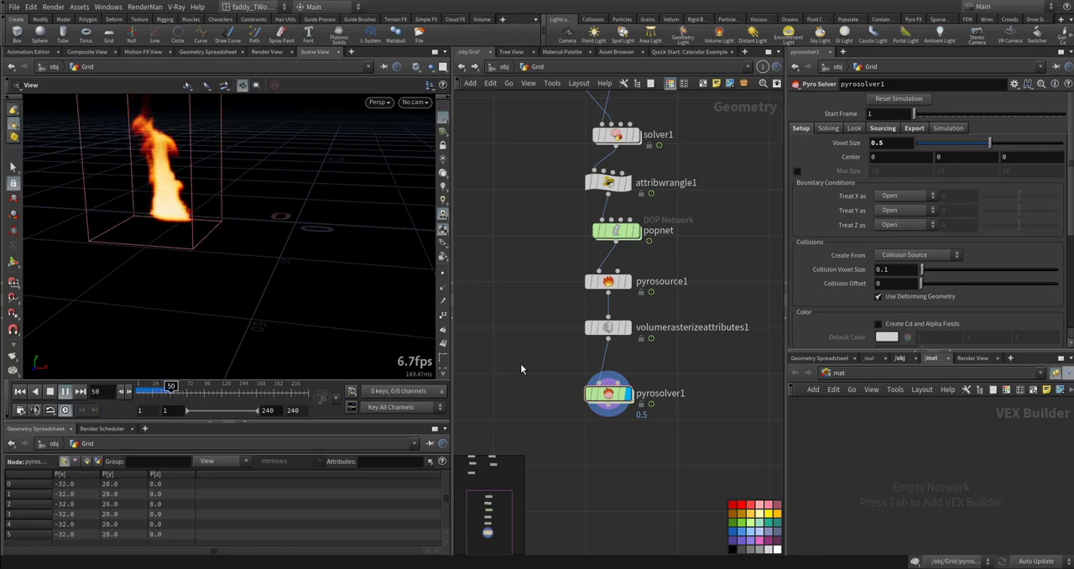
pyautogui.press('Up')
pyautogui.moveTo(164, 240); pyautogui.dragTo(243, 250, button='right')
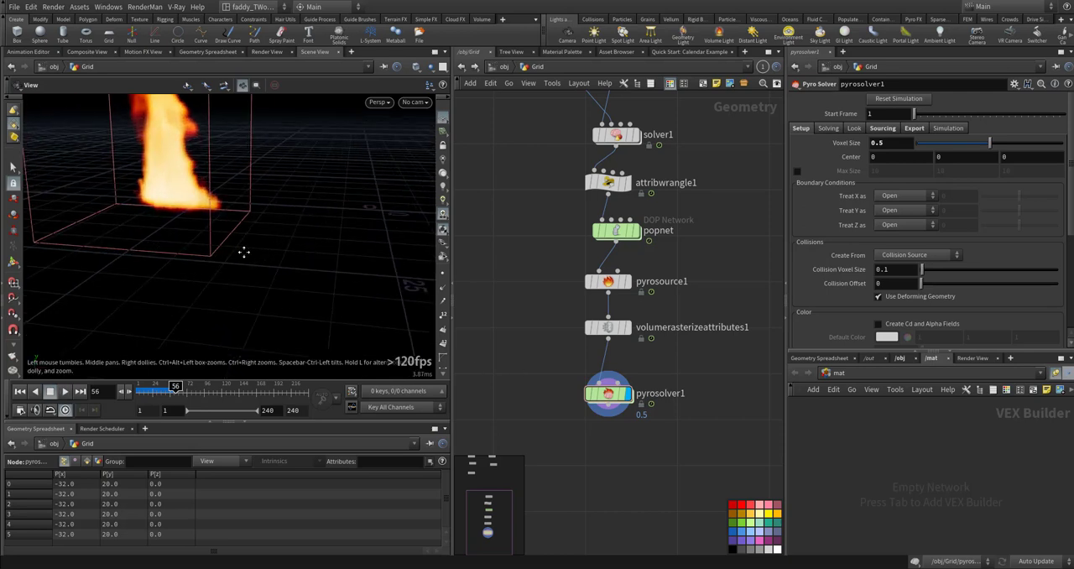
pyautogui.moveTo(242, 251); pyautogui.dragTo(225, 303, button='middle')
pyautogui.moveTo(225, 303); pyautogui.dragTo(190, 288)
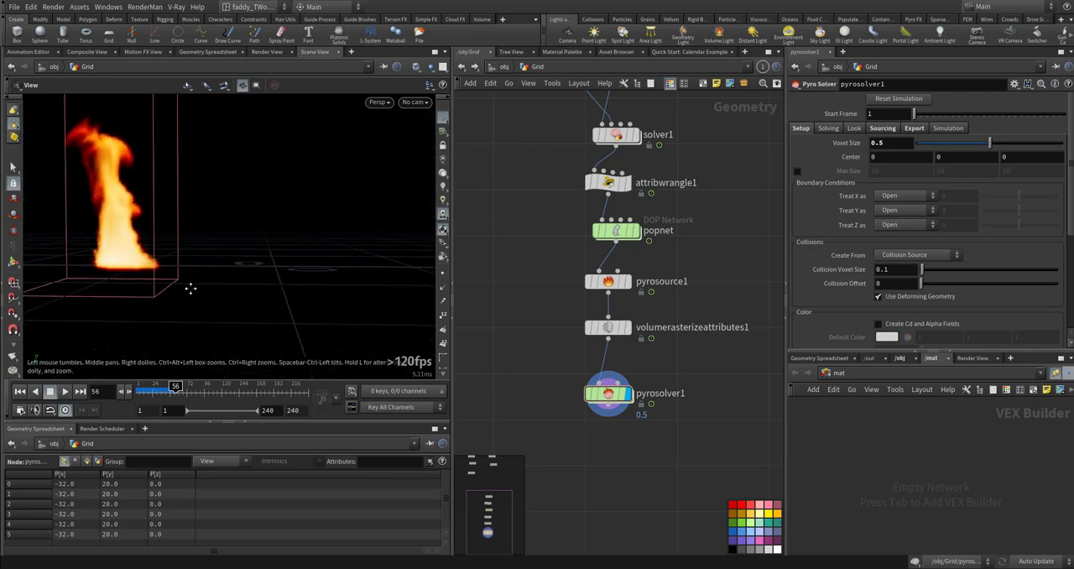
pyautogui.press('Up')
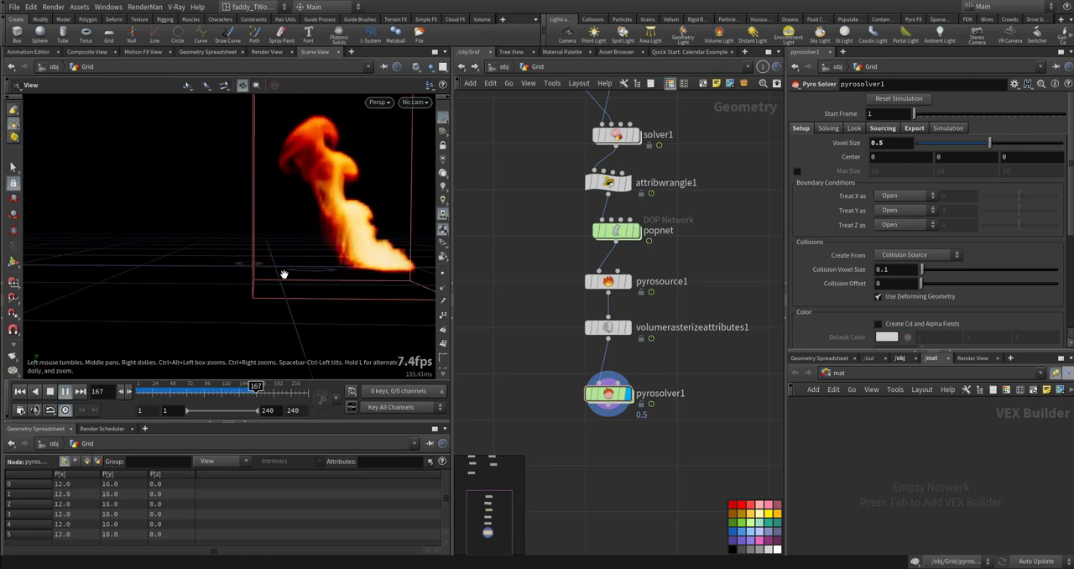
# - Return to the first frame and set pyrosolver1's voxel size to 0.3
pyautogui.hotkey('ctrl', 'Up')
pyautogui.press('Up')
pyautogui.hotkey('ctrl', 'Up')
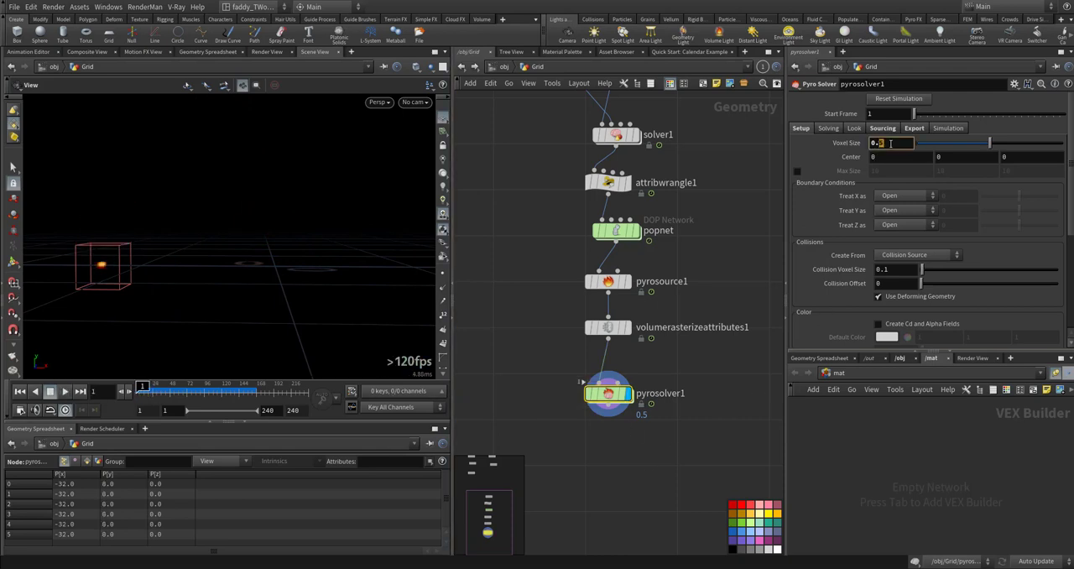
pyautogui.write('3')
pyautogui.press('Return')
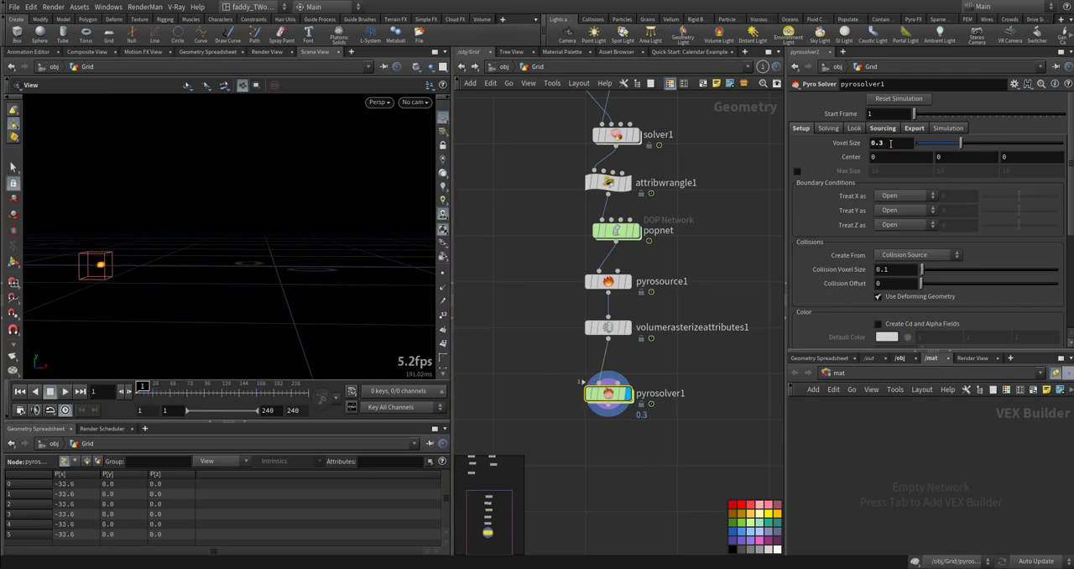
# - Enable Emit Smoke in pyrosolver1's flame solving settings
pyautogui.click(828, 129)
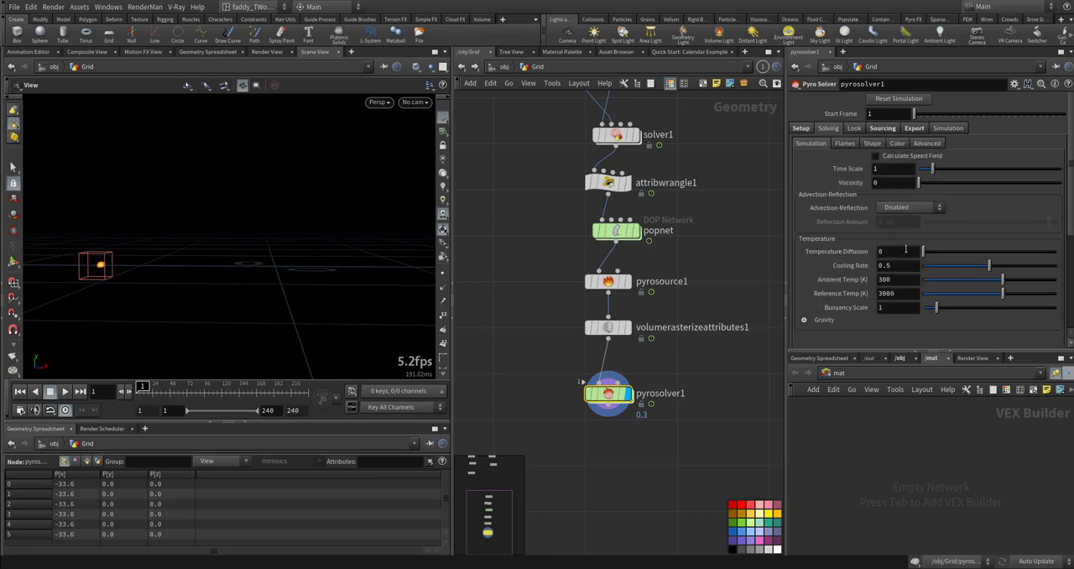
pyautogui.click(845, 143)
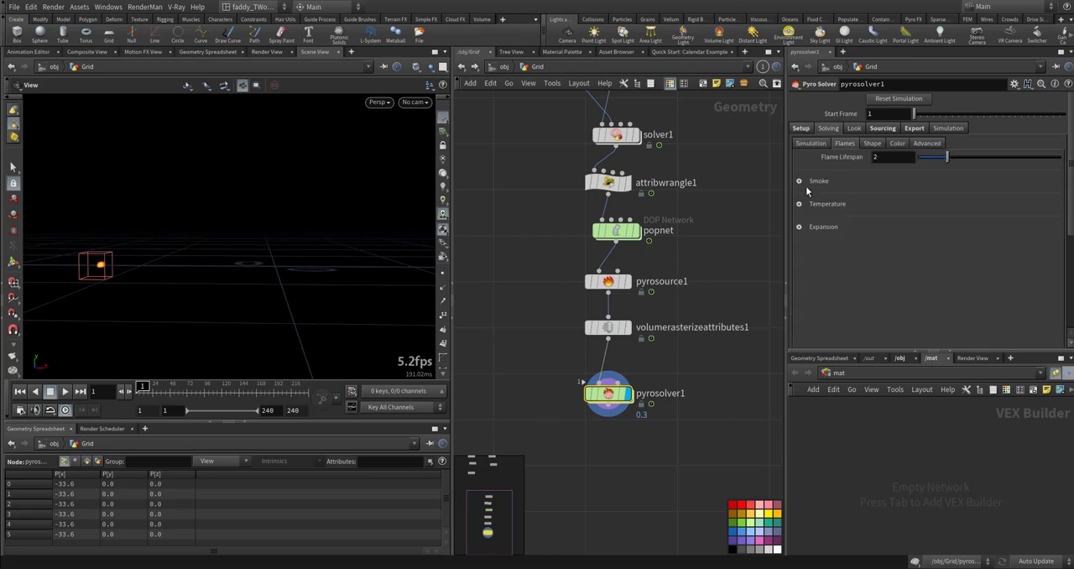
pyautogui.click(800, 181)
pyautogui.click(885, 198)
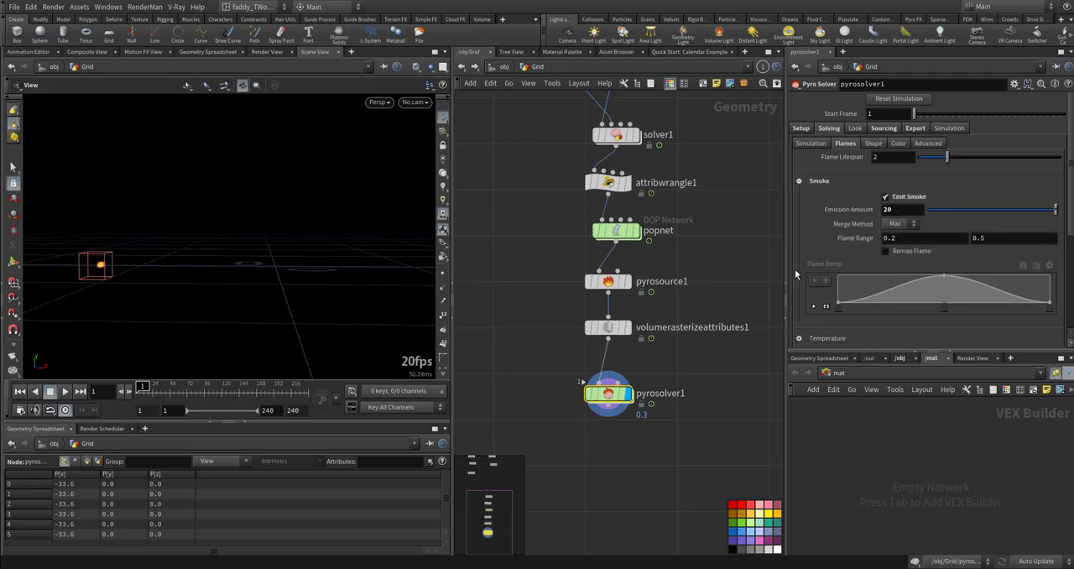
# - Enable Add Temperature and Add Expansion in pyrosolver1's flame solving settings
pyautogui.scroll(-3, 806, 281)
pyautogui.click(799, 231)
pyautogui.click(885, 246)
pyautogui.scroll(-2, 827, 289)
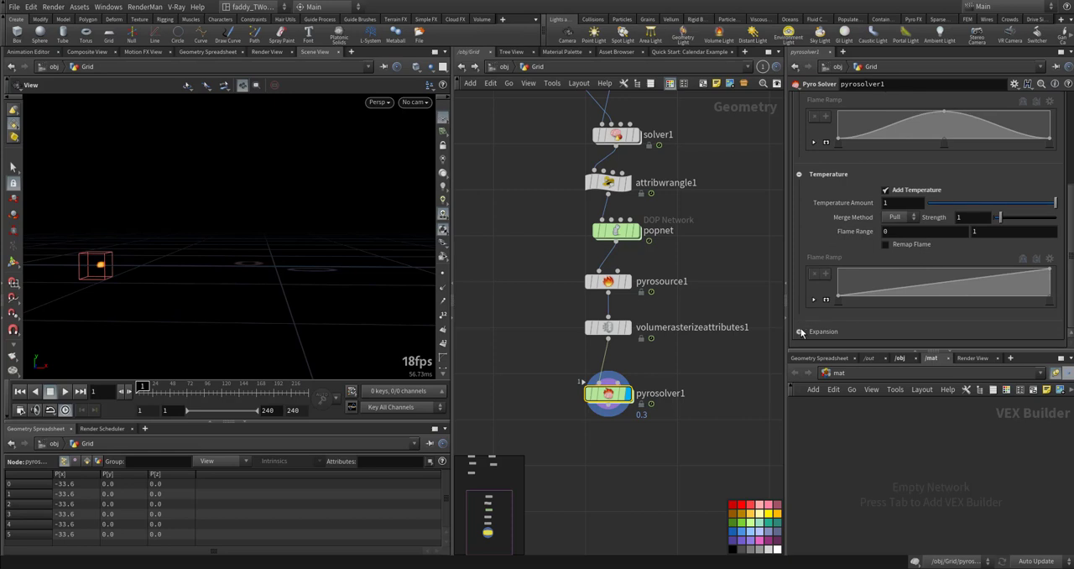
pyautogui.click(801, 333)
pyautogui.scroll(-2, 811, 315)
pyautogui.click(888, 260)
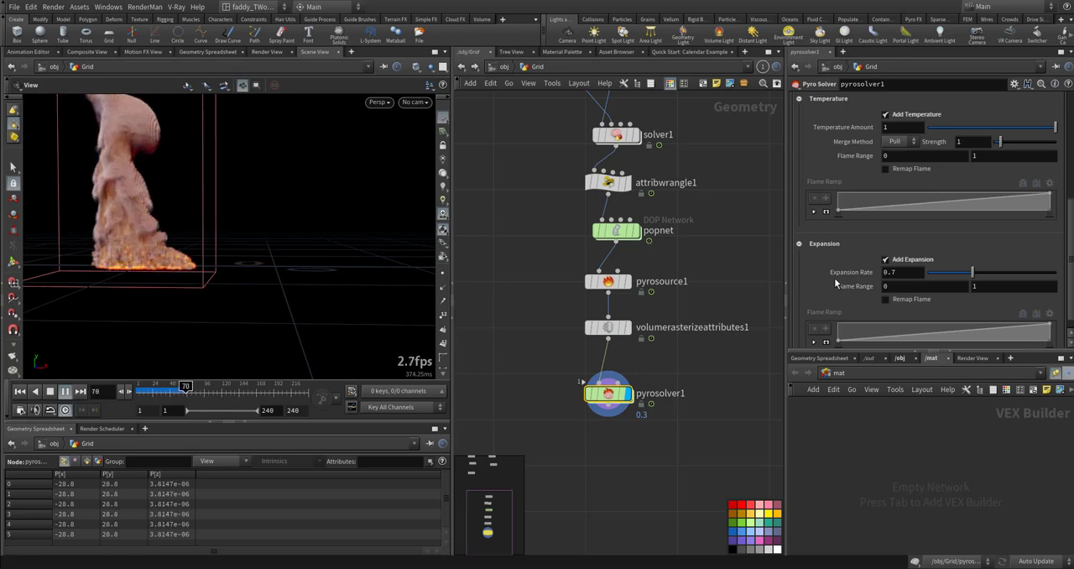
# - Replay the smoke and fire simulation from the first frame with the whole plume in view
pyautogui.hotkey('ctrl', 'Up')
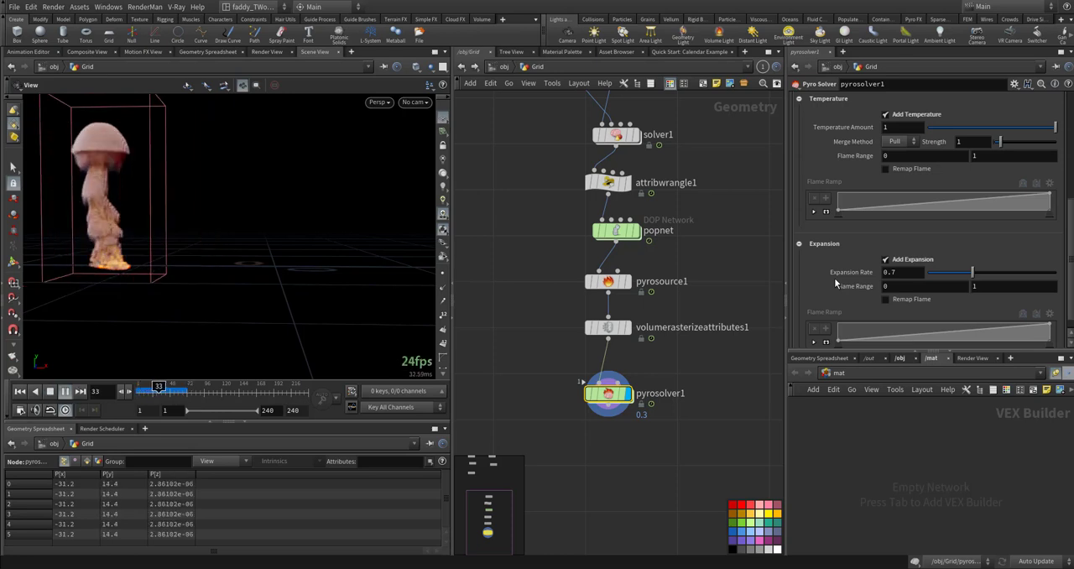
pyautogui.hotkey('ctrl', 'Up')
pyautogui.moveTo(413, 181); pyautogui.dragTo(248, 266)
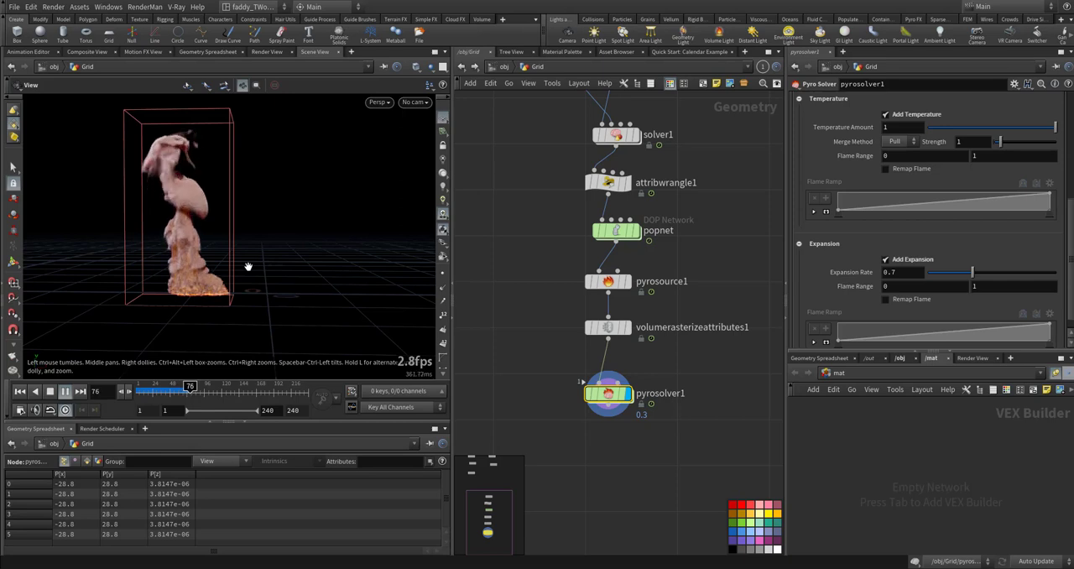
# - Stop playback, frame the smoke column with free space along its path, and create a camera from this view
pyautogui.press('Escape')
pyautogui.moveTo(292, 308); pyautogui.dragTo(245, 318)
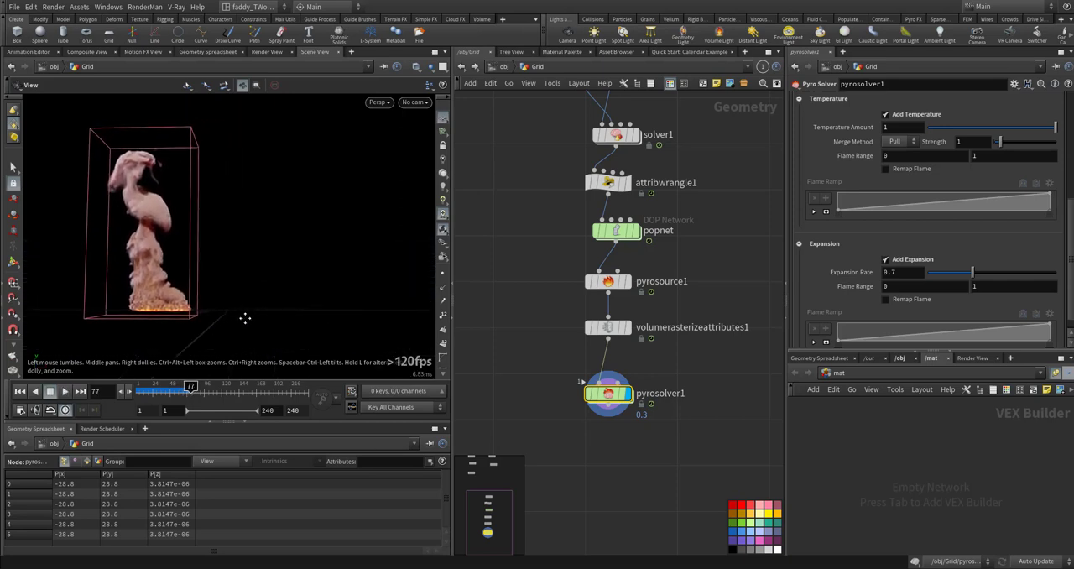
pyautogui.click(579, 39)
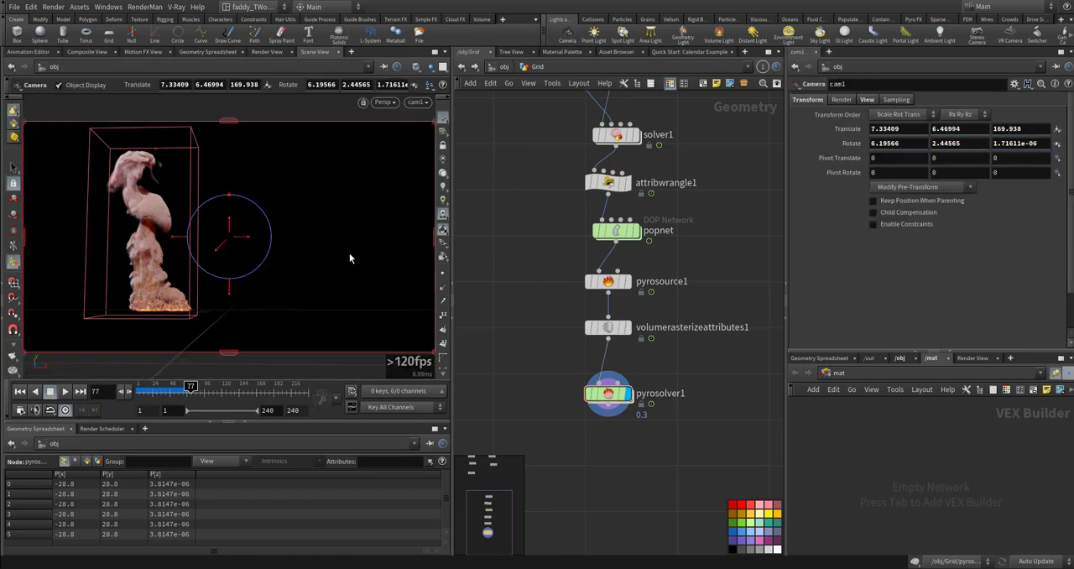
# - Play the simulation through cam1 and return to the first frame
pyautogui.press('Up')
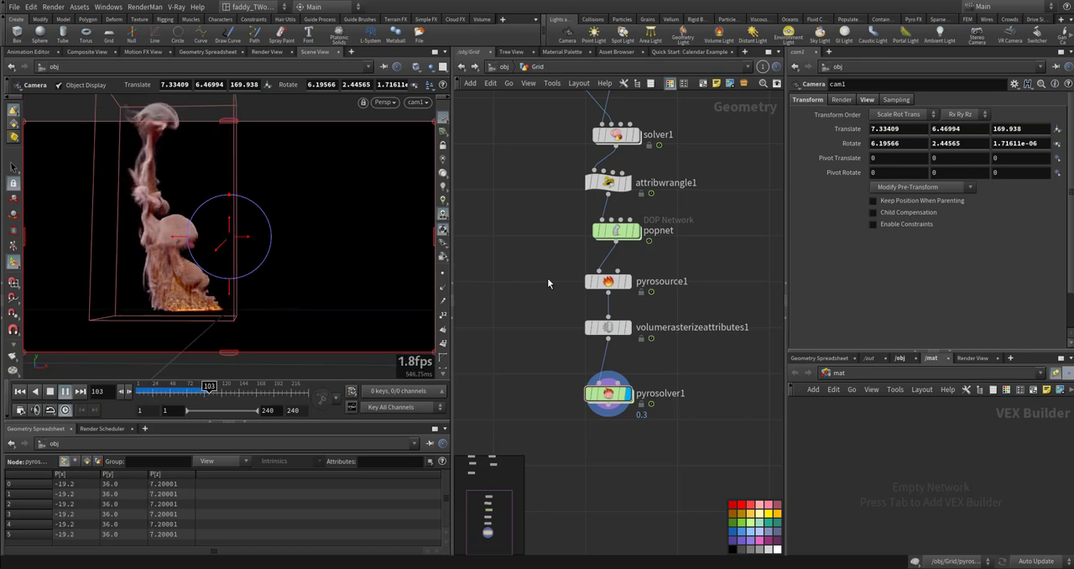
pyautogui.hotkey('ctrl', 'Up')
pyautogui.hotkey('ctrl', 'Up')
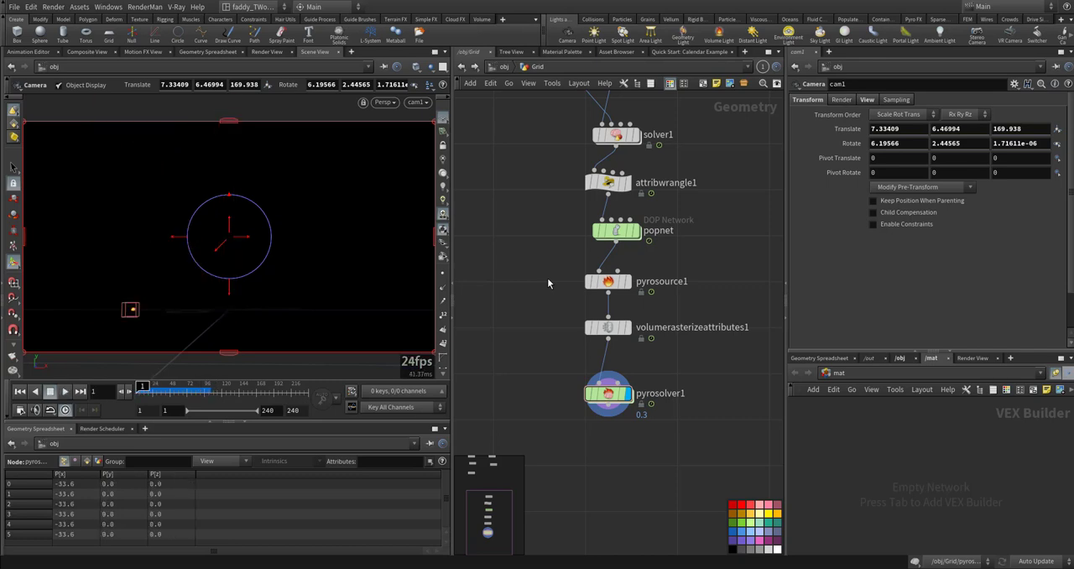
pyautogui.moveTo(534, 319); pyautogui.dragTo(527, 292, button='middle')
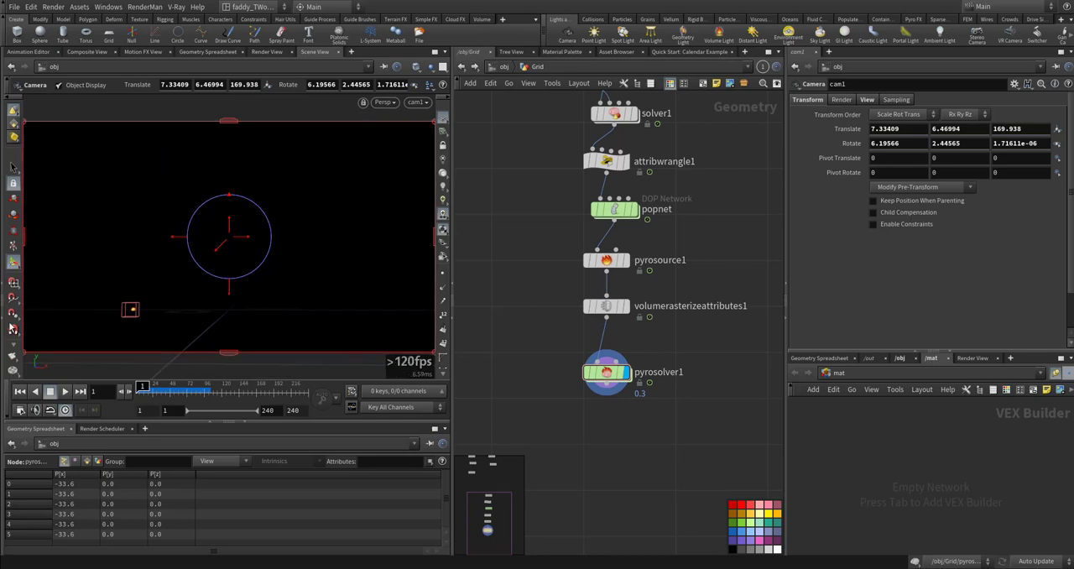
# - Render a flipbook of the $RFSTART to $RFEND range through cam1 with High Quality AA (8x/6x) antialiasing
pyautogui.click(12, 359)
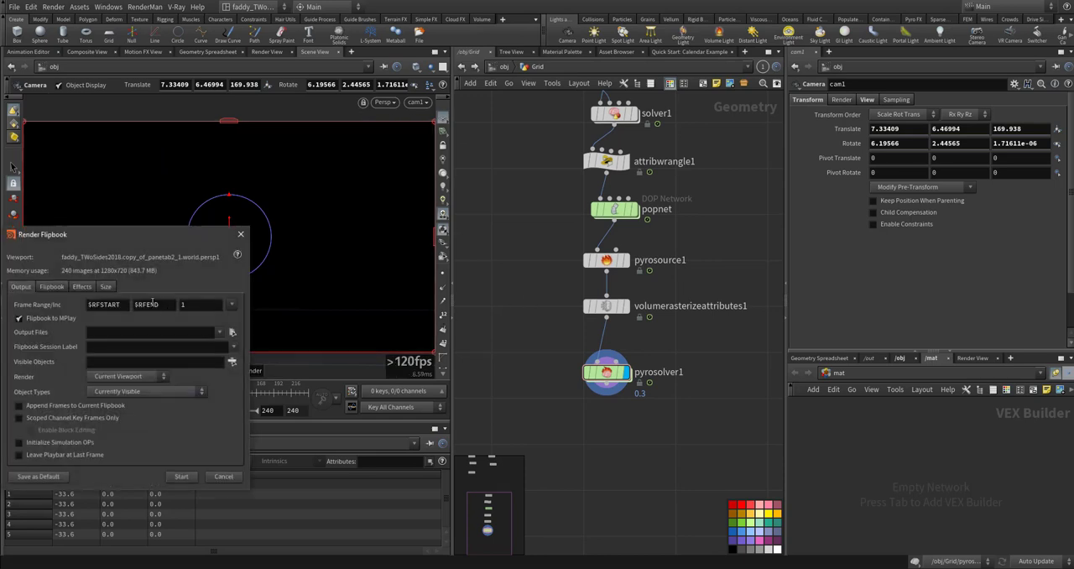
pyautogui.click(83, 287)
pyautogui.click(51, 286)
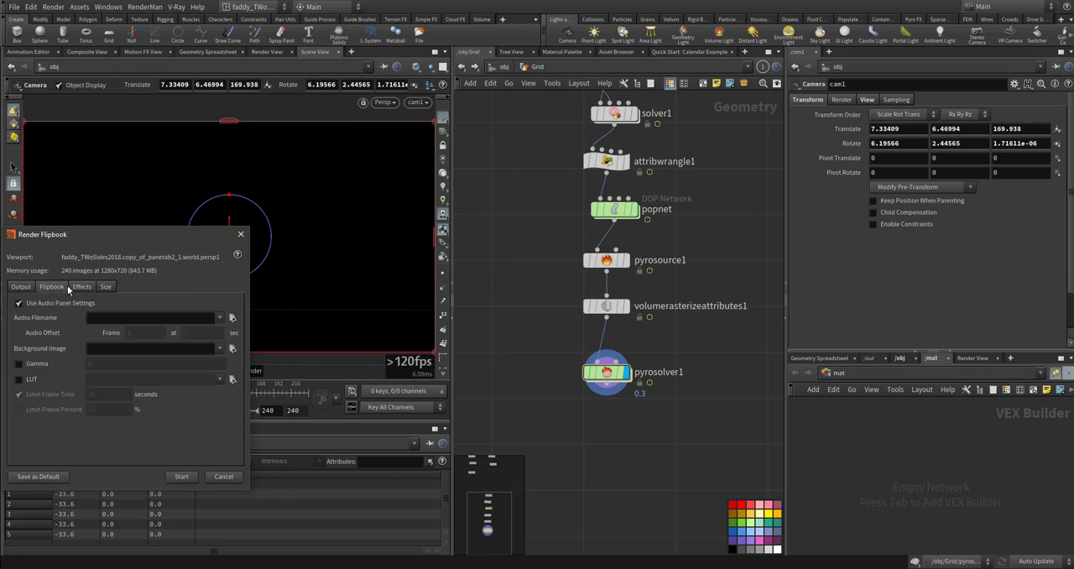
pyautogui.click(82, 286)
pyautogui.click(130, 304)
pyautogui.click(131, 367)
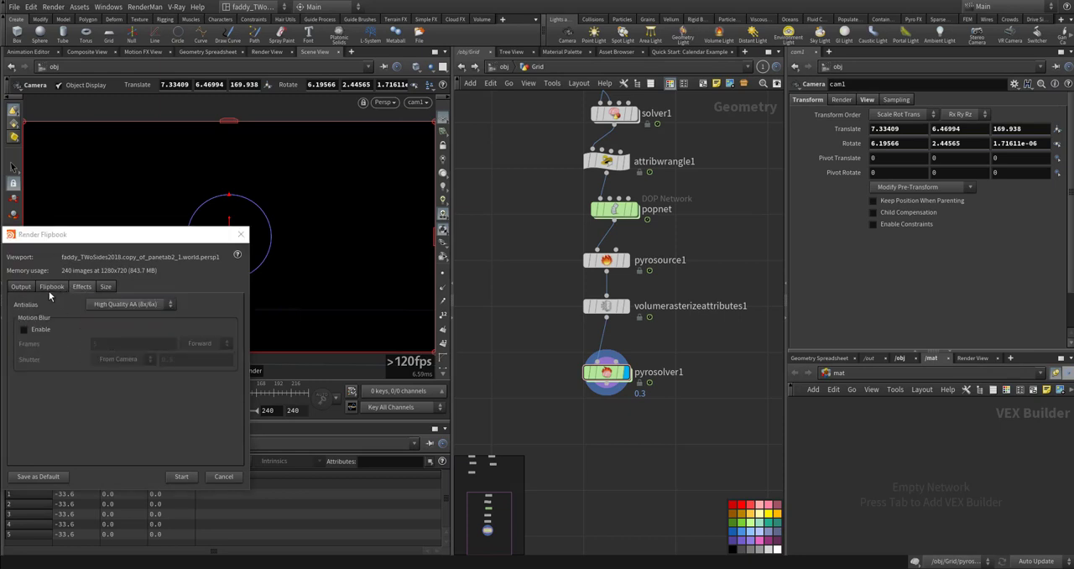
pyautogui.click(21, 287)
pyautogui.click(180, 476)
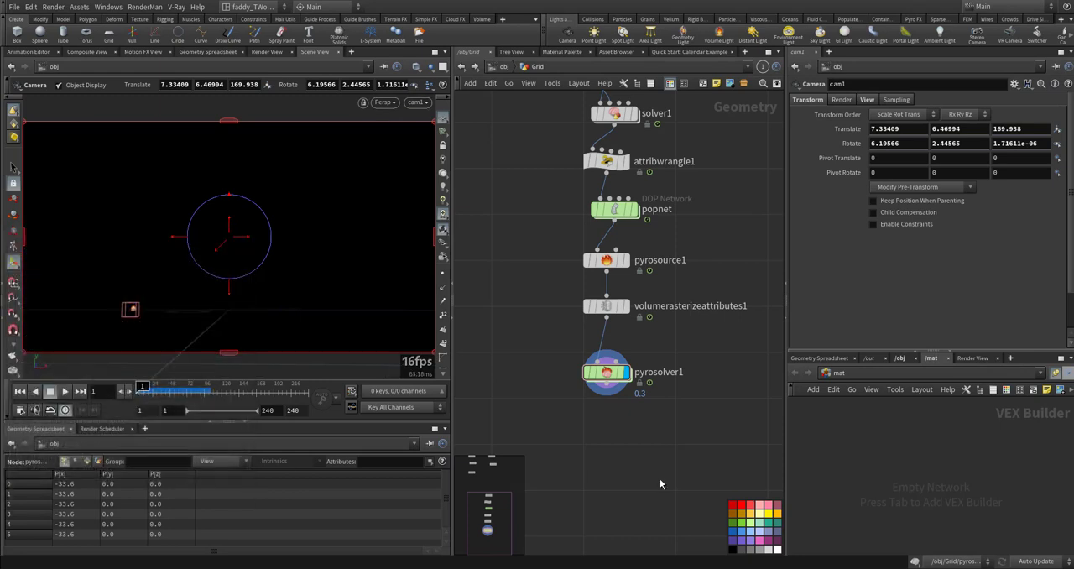
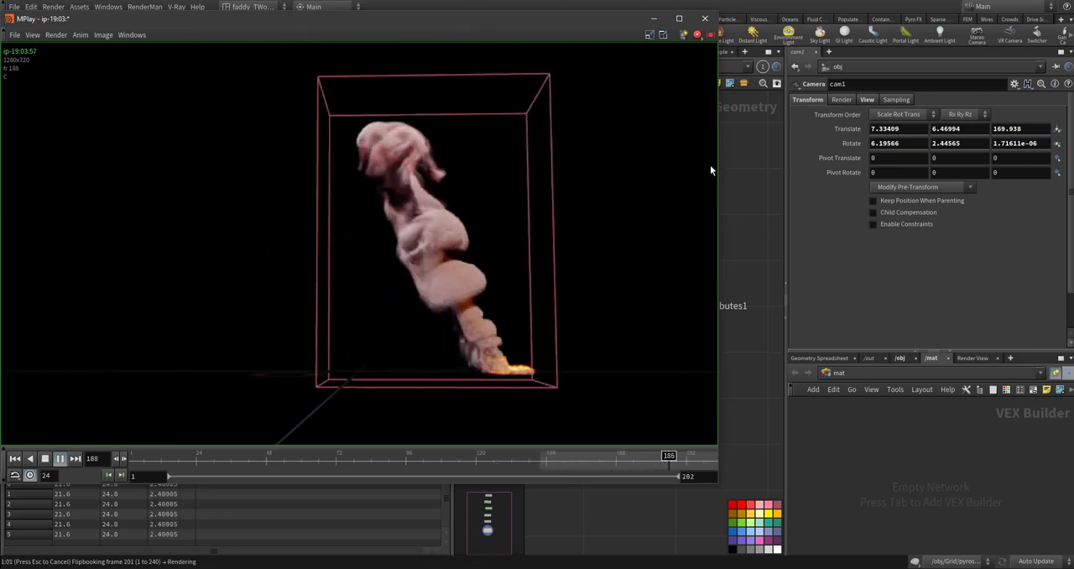
# - Close the flipbook player and enable shape Disturbance at 0.91 and Turbulence at 0.265 on pyrosolver1
pyautogui.click(705, 18)
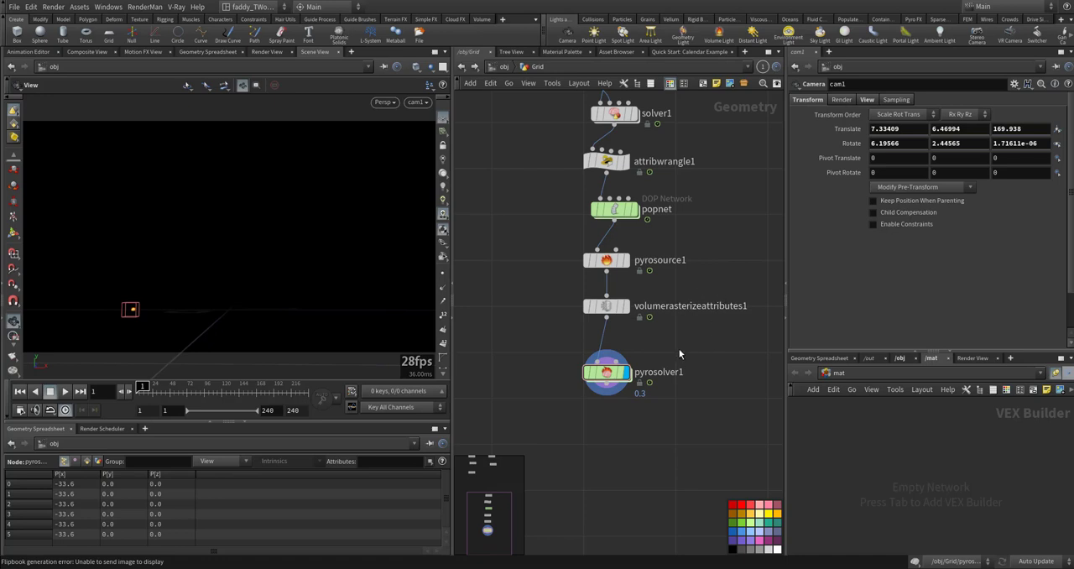
pyautogui.click(626, 374)
pyautogui.scroll(8, 848, 176)
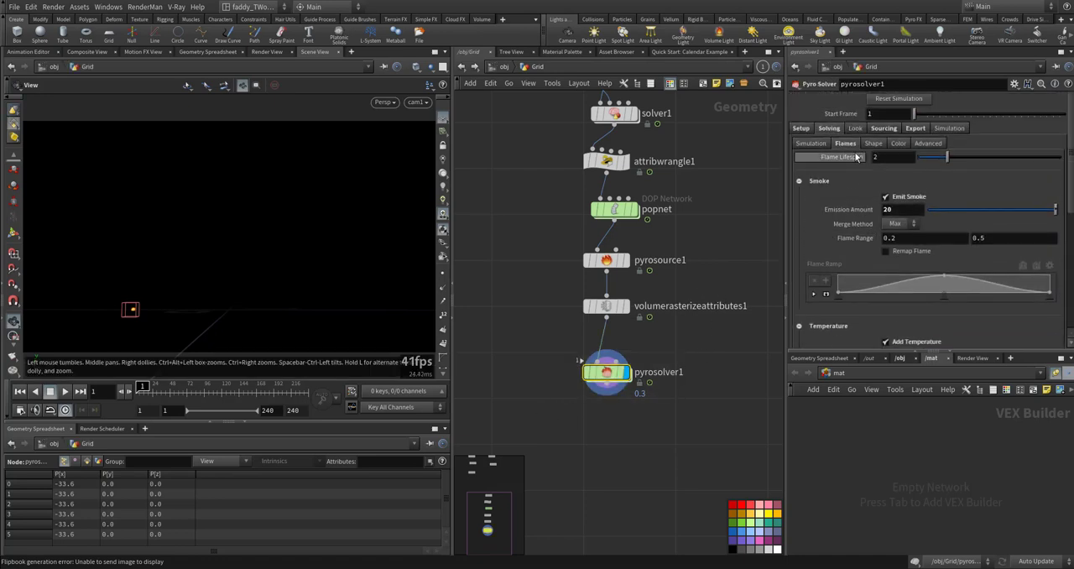
pyautogui.click(883, 129)
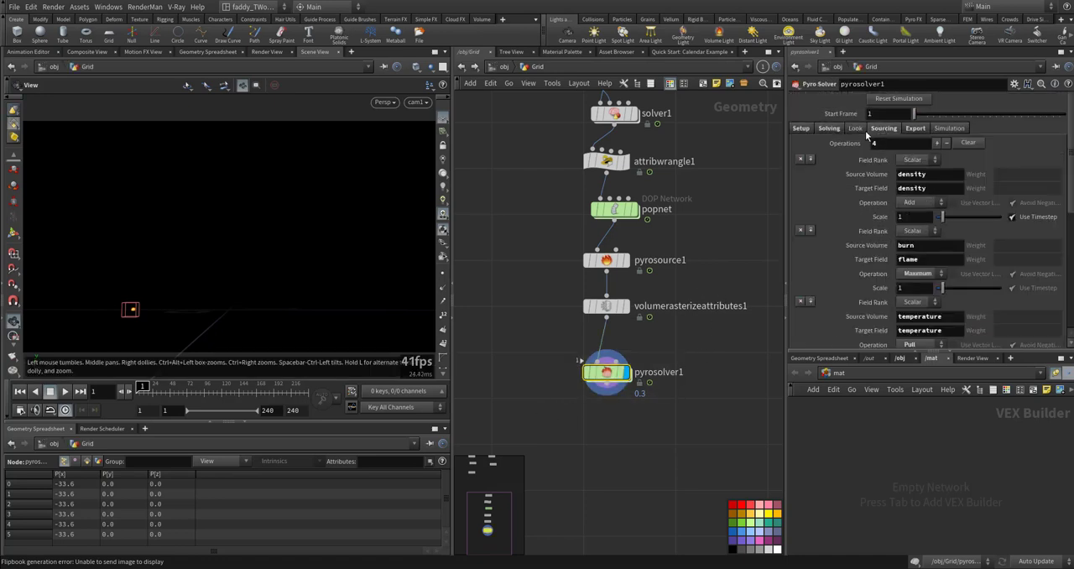
pyautogui.click(856, 129)
pyautogui.click(831, 128)
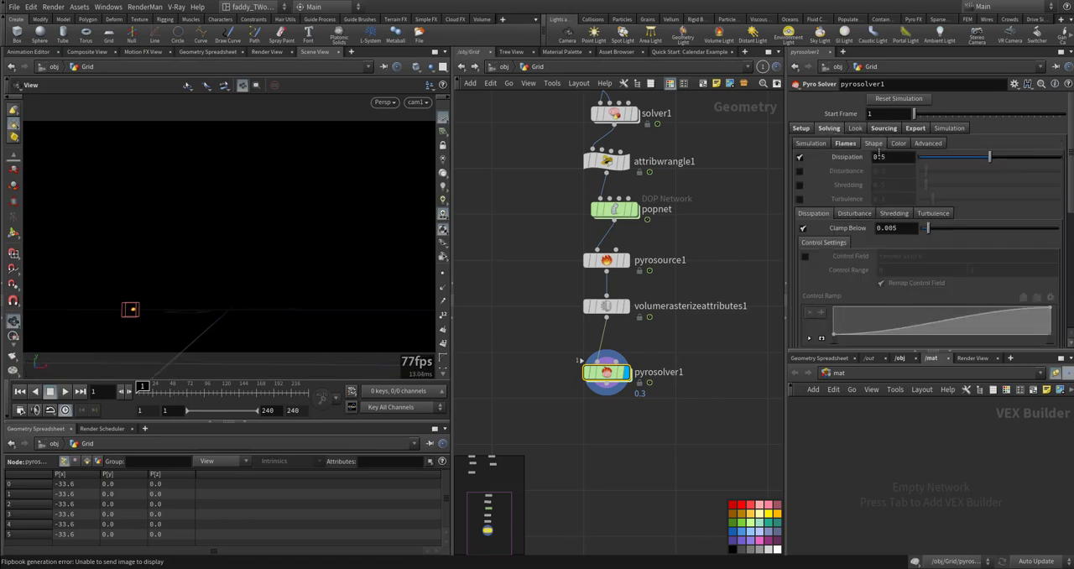
pyautogui.click(800, 171)
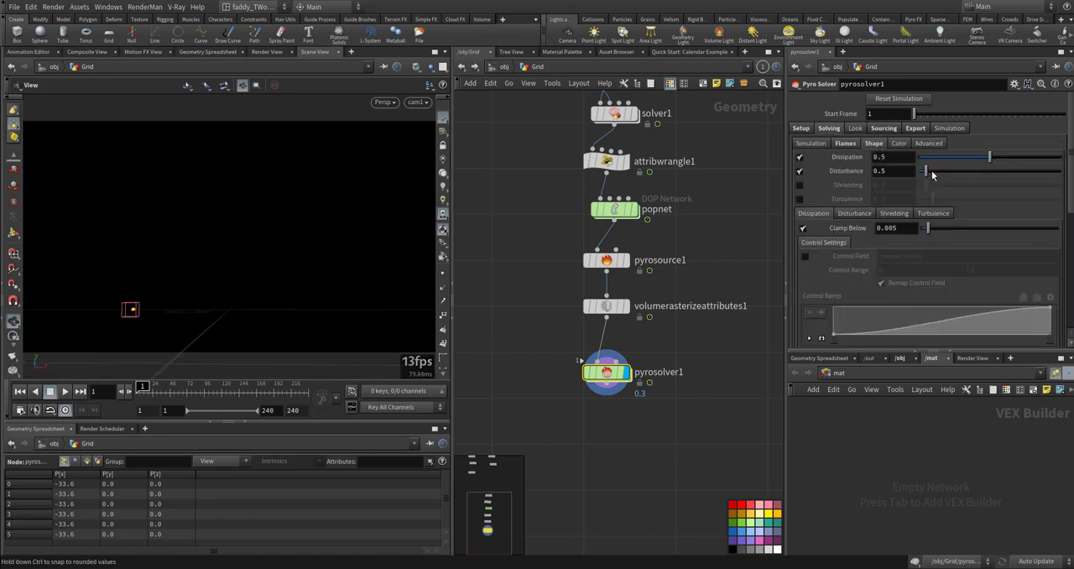
pyautogui.click(801, 199)
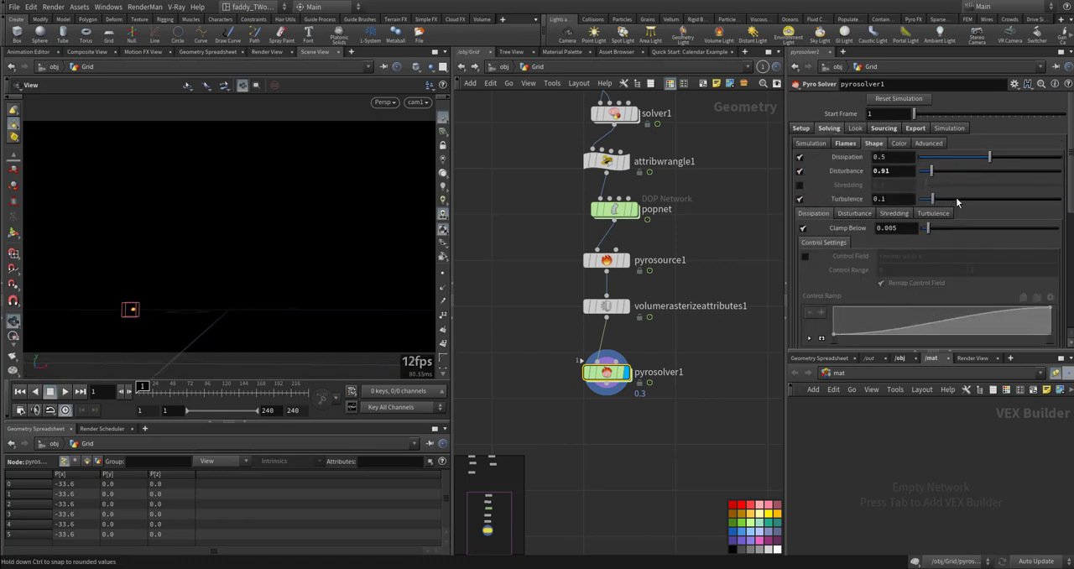
# - Add a Gas Wind node wired into force_output inside pyrosolver1's FORCES network, and preview the simulation
pyautogui.doubleClick(599, 377)
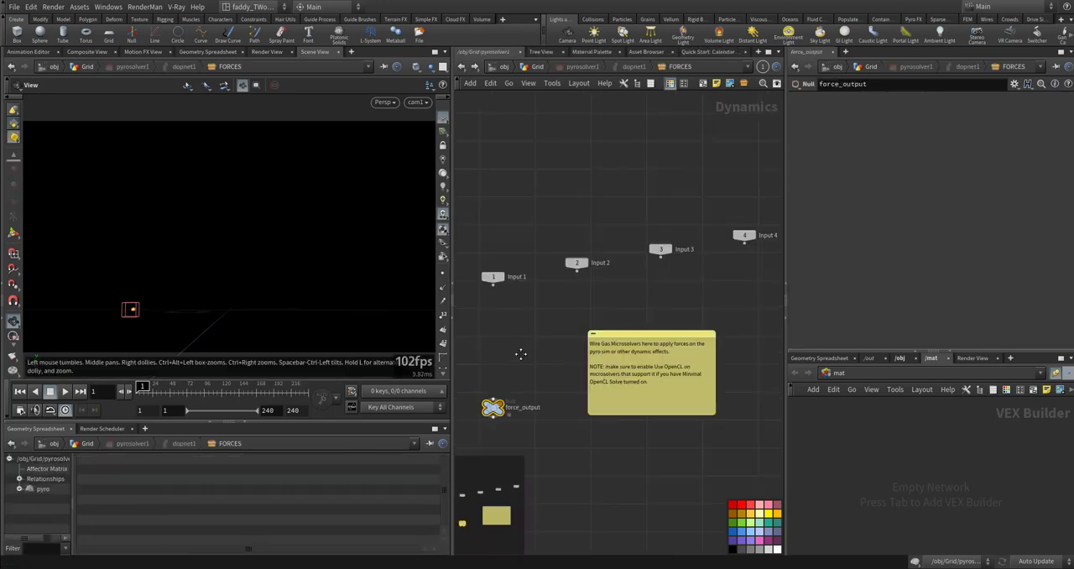
pyautogui.press('Tab')
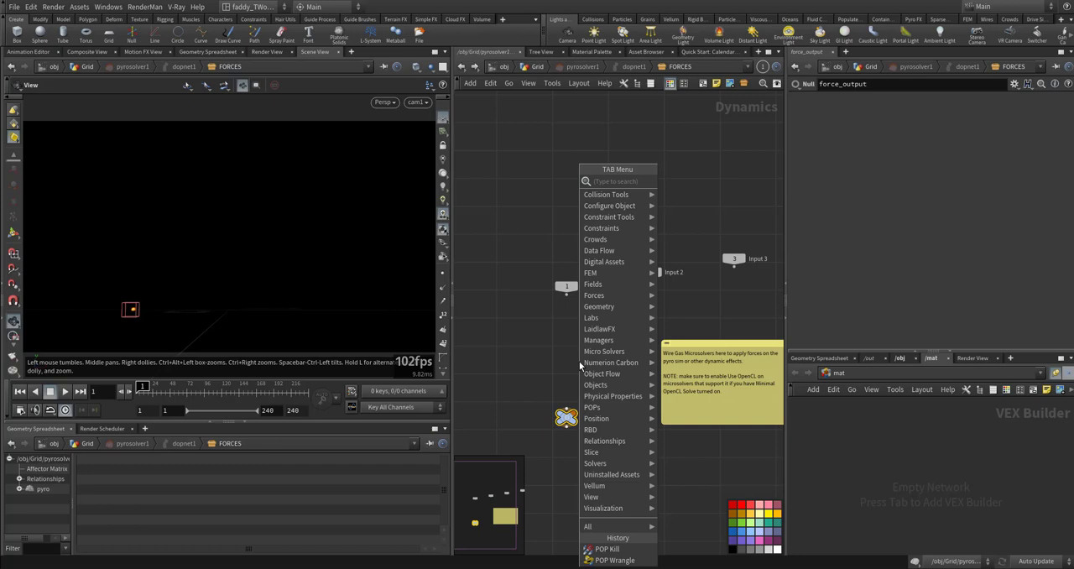
pyautogui.write('win')
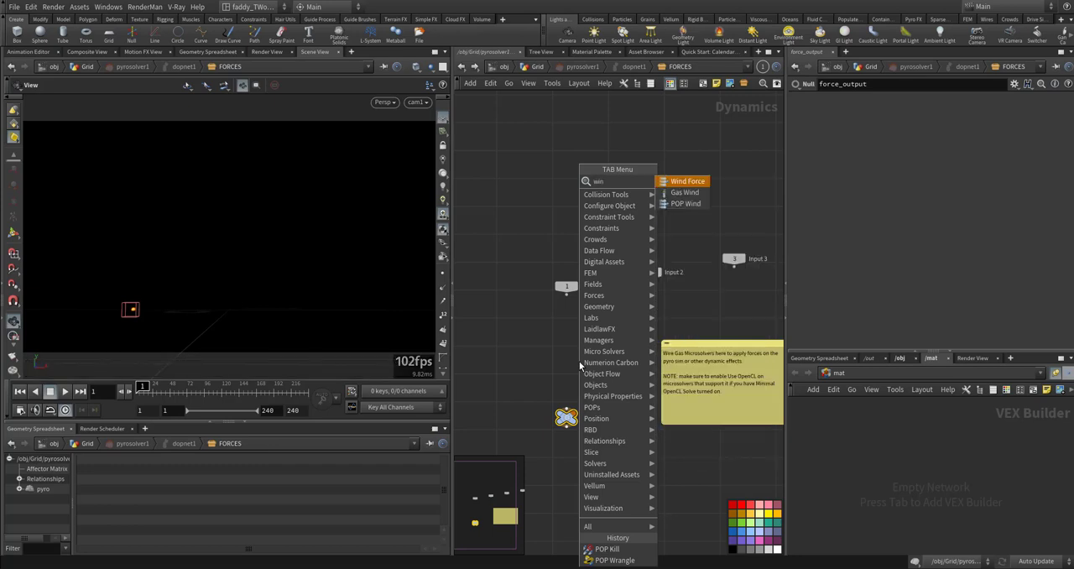
pyautogui.press('Return')
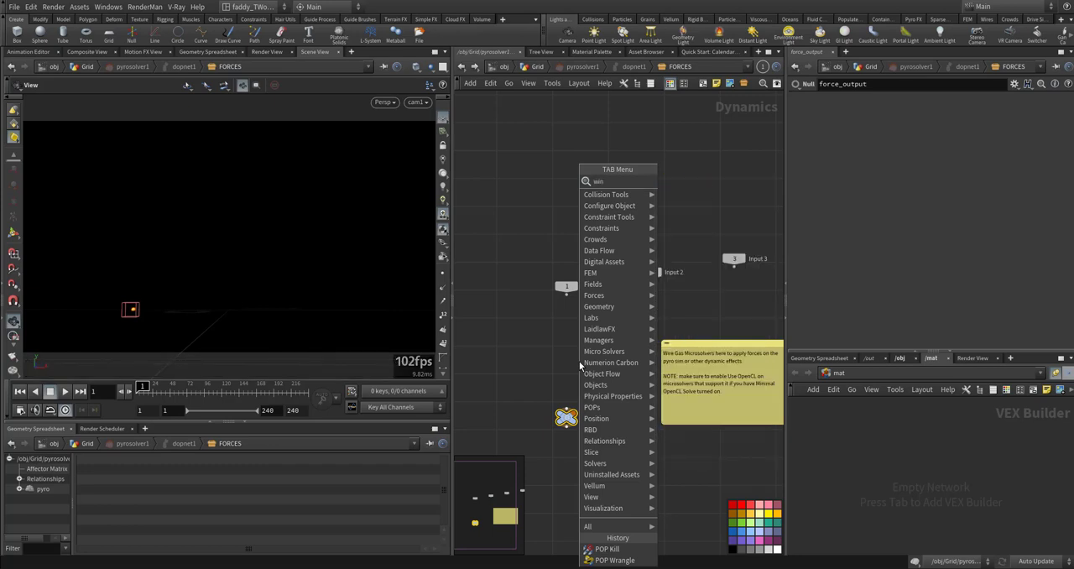
pyautogui.click(550, 346)
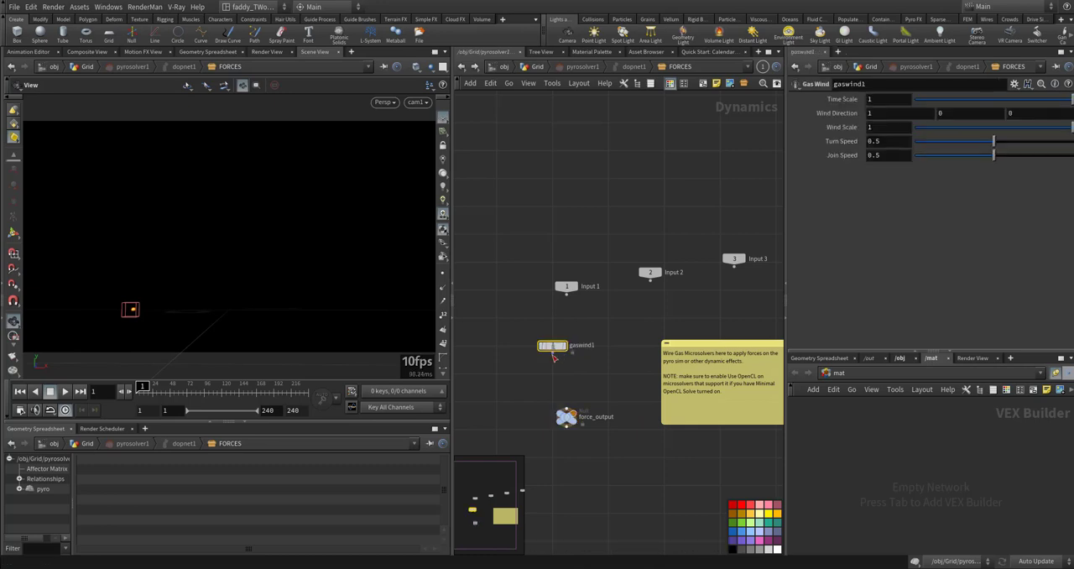
pyautogui.click(553, 354)
pyautogui.click(567, 409)
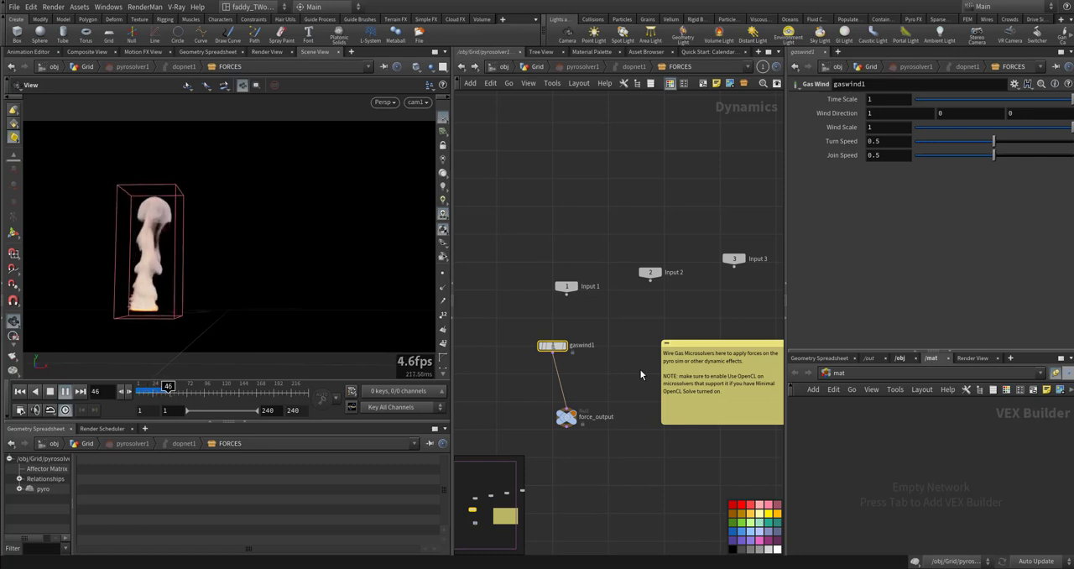
pyautogui.press('u')
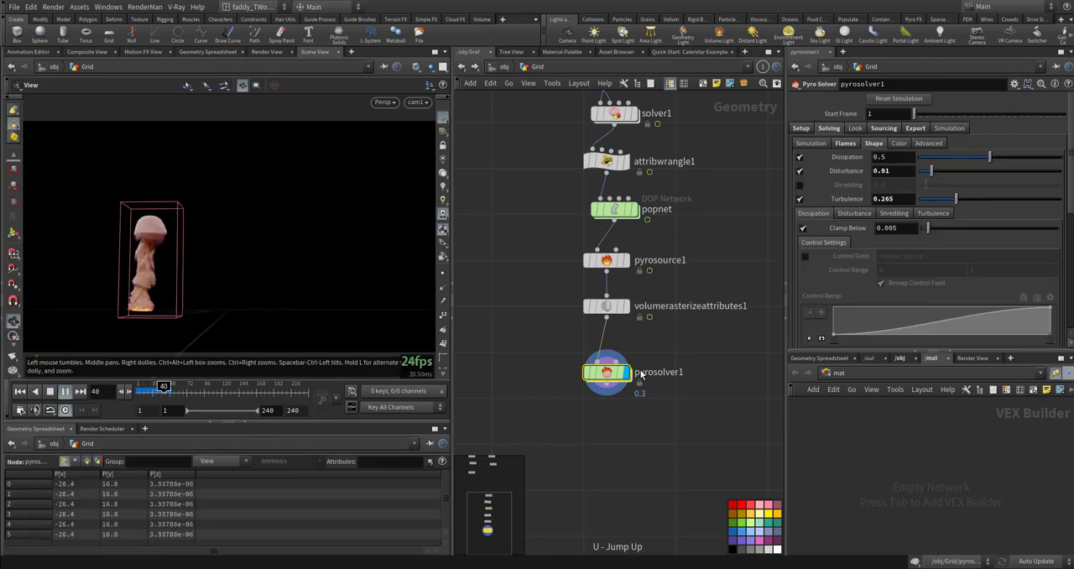
pyautogui.hotkey('ctrl', 'Up')
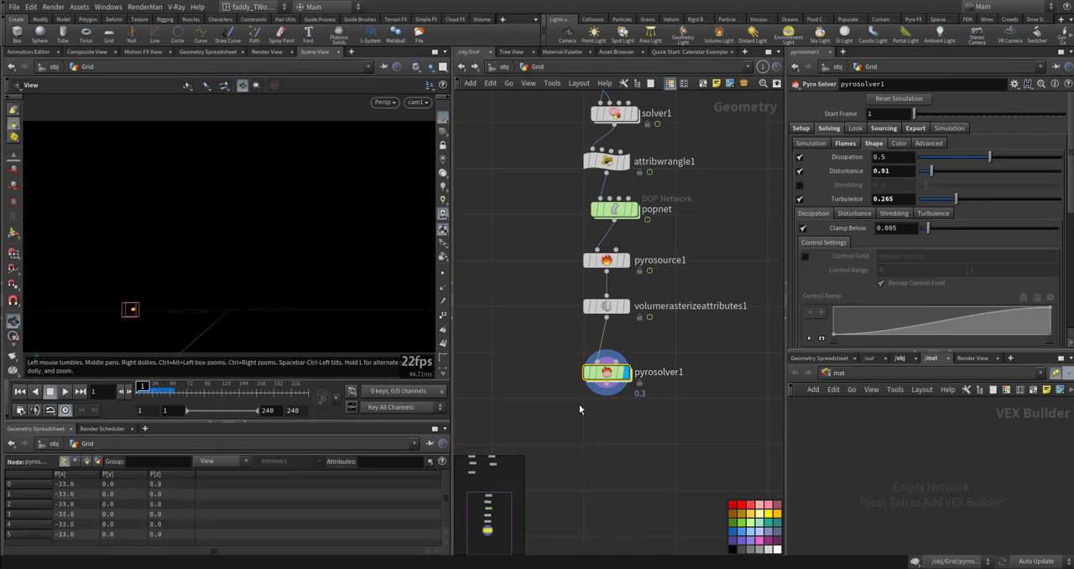
# - Set gaswind1's Wind Scale to 0.145 inside the pyro solver, return to the Grid network and replay the simulation
pyautogui.doubleClick(606, 374)
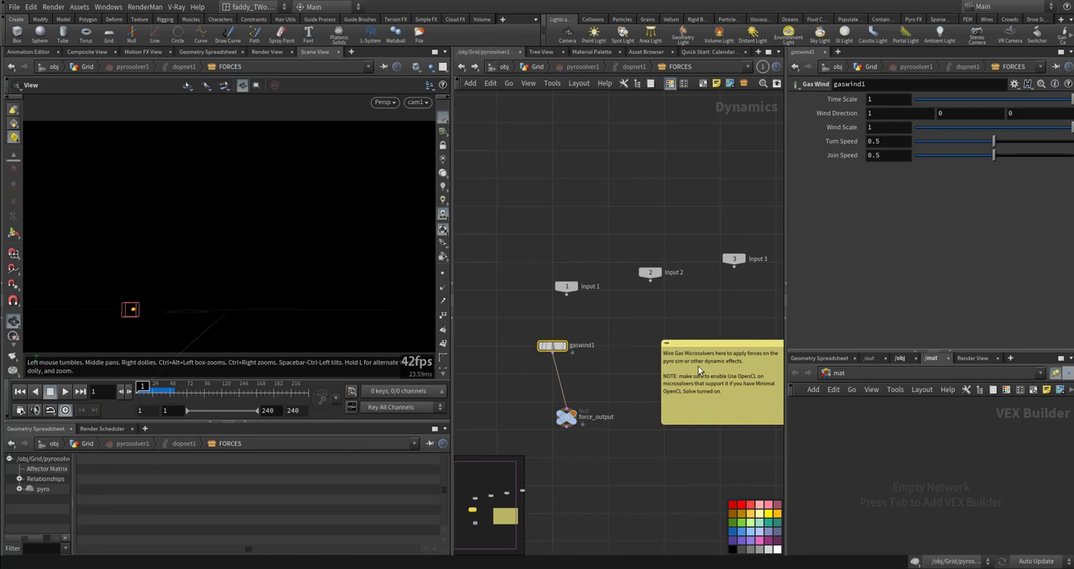
pyautogui.click(937, 127)
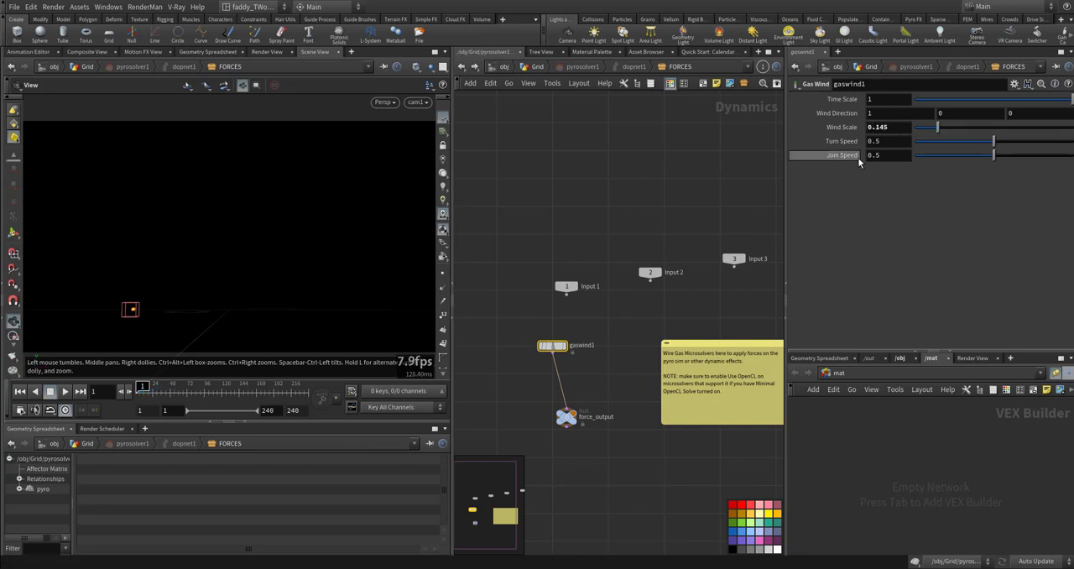
pyautogui.click(460, 68)
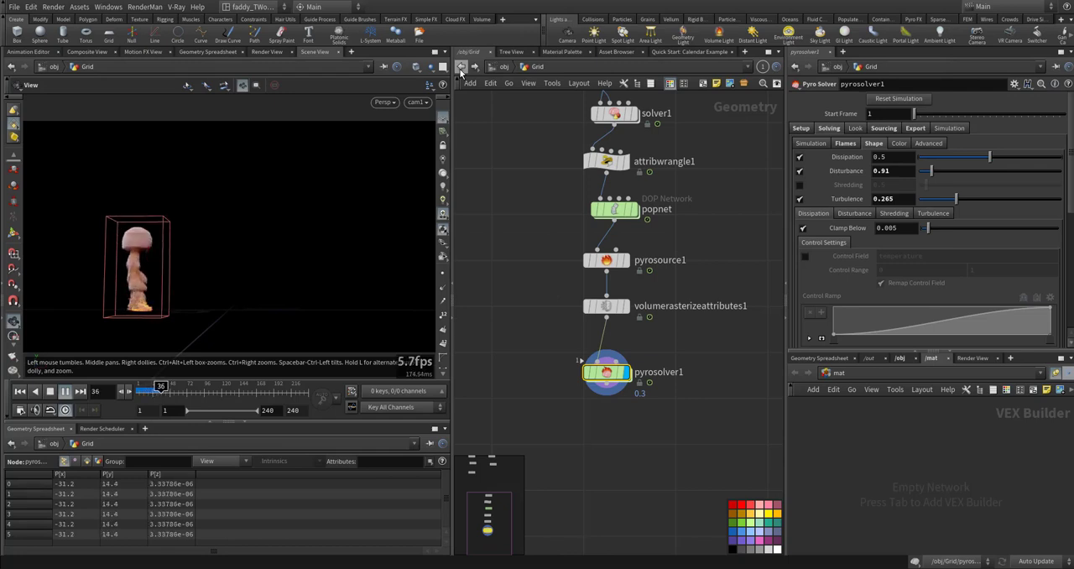
pyautogui.hotkey('ctrl', 'Up')
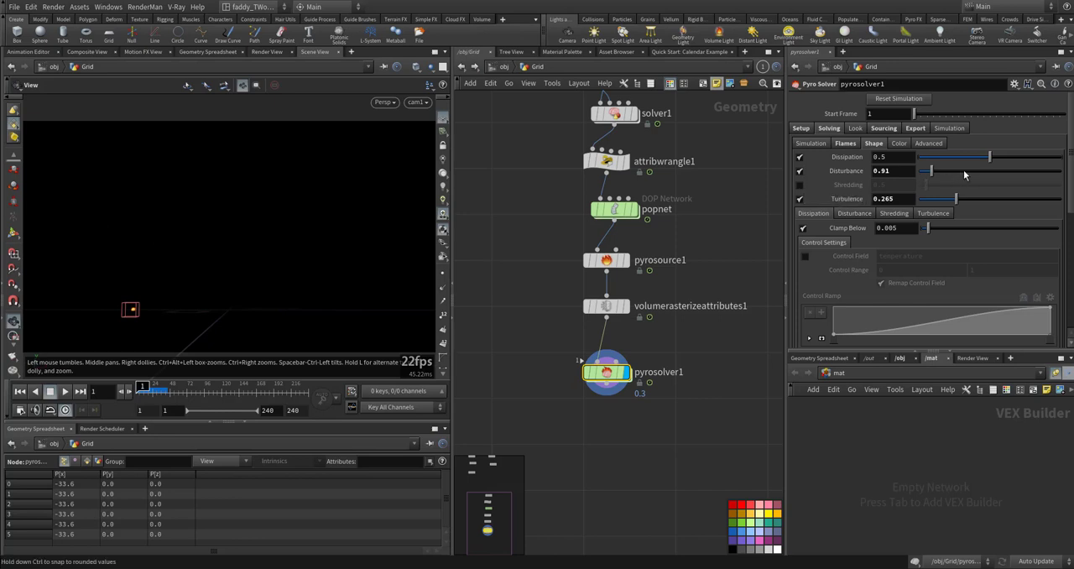
# - Raise pyrosolver1's Disturbance to 1.58 and Turbulence to 0.692, and replay the simulation from the first frame
pyautogui.click(941, 169)
pyautogui.click(1017, 200)
pyautogui.press('Up')
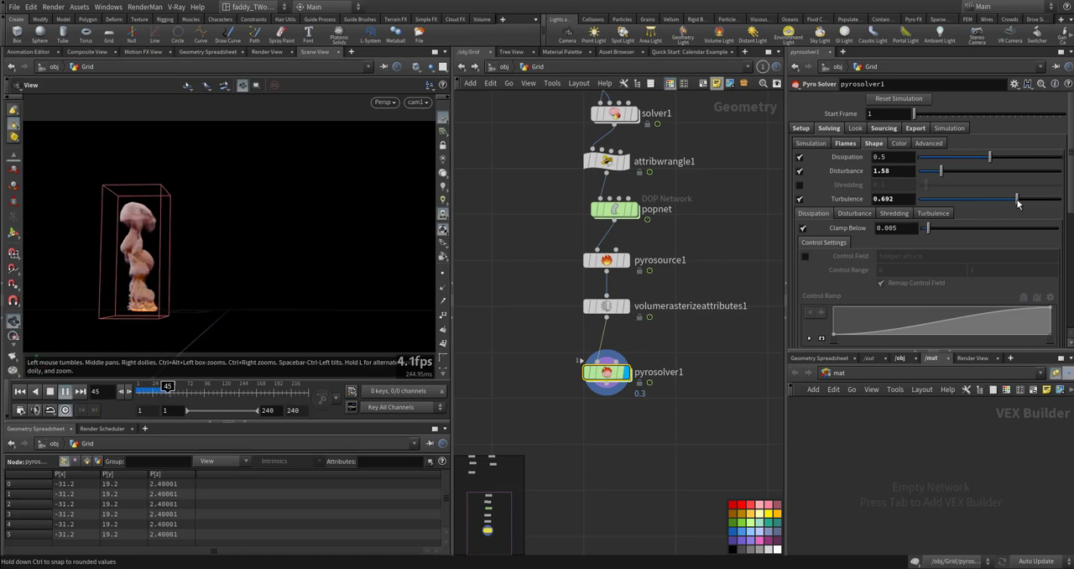
pyautogui.hotkey('ctrl', 'Up')
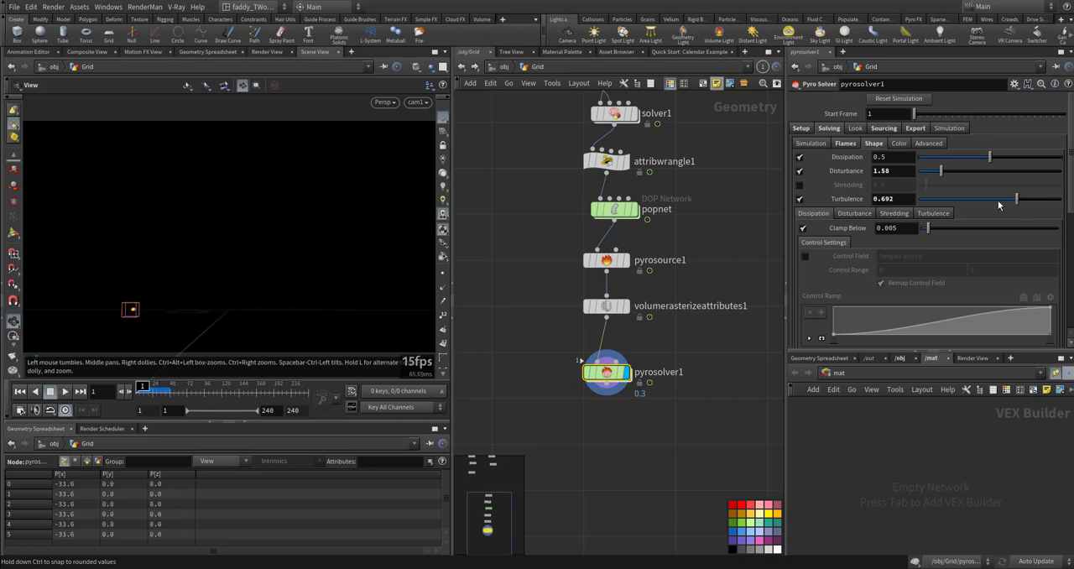
# - Set the pyro solver's Dissipation to 0.779 and replay the simulation
pyautogui.click(1030, 158)
pyautogui.press('Up')
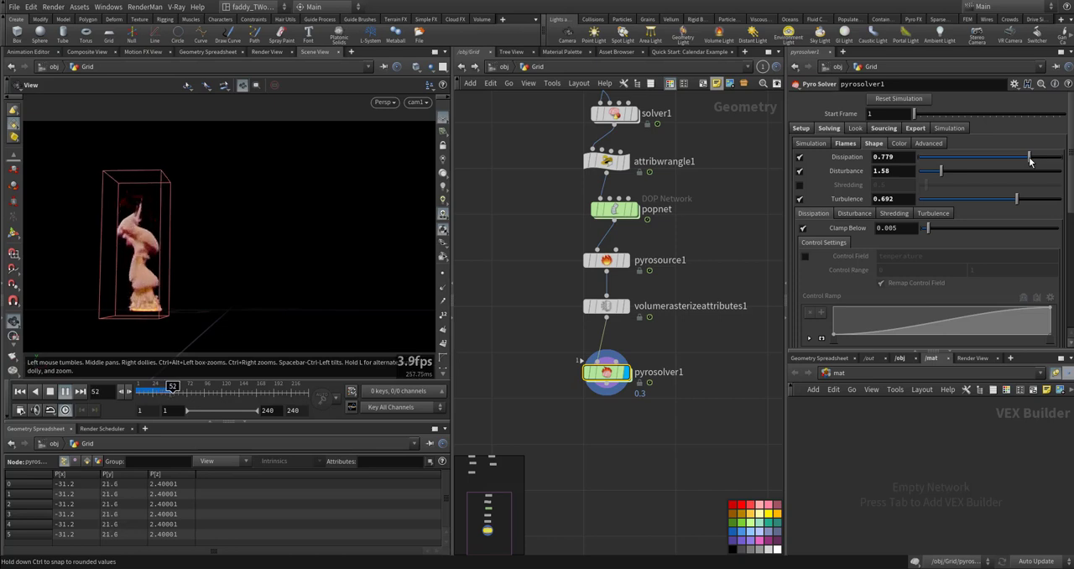
pyautogui.hotkey('ctrl', 'Up')
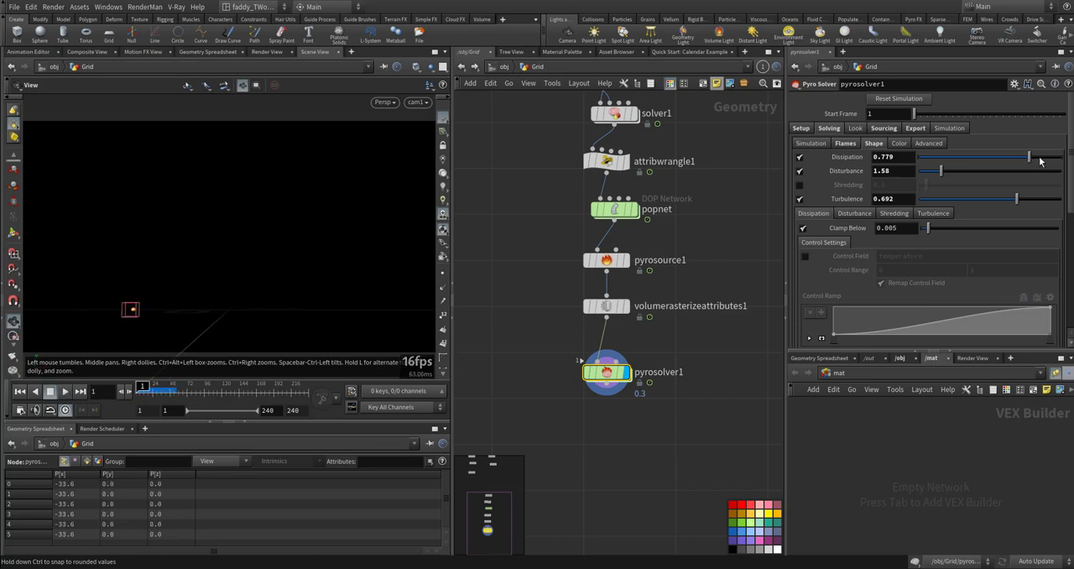
# - Try a Flame Lifespan of 10 on pyrosolver1 and play the simulation
pyautogui.click(835, 143)
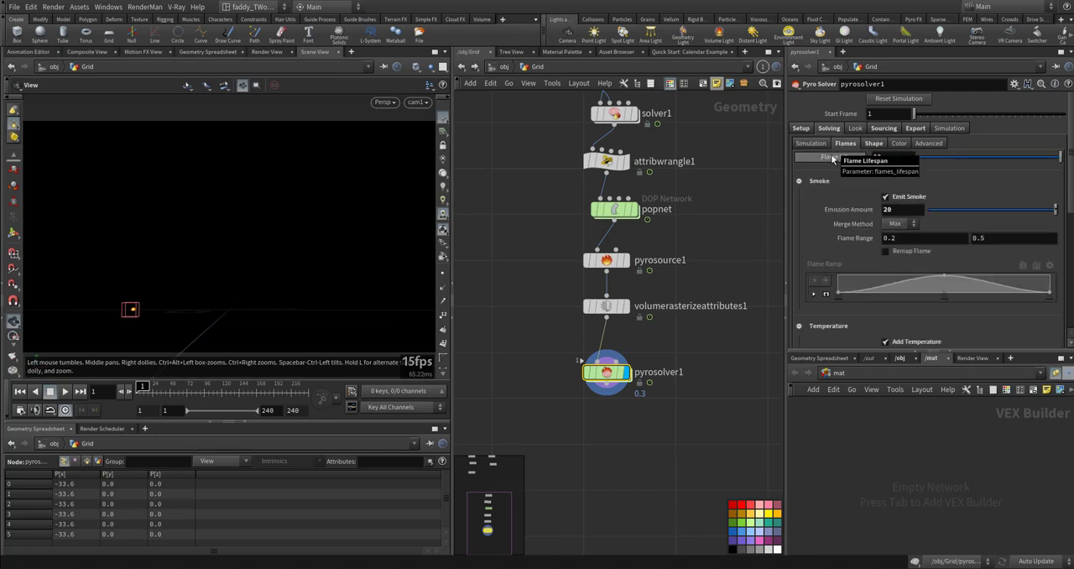
pyautogui.press('Up')
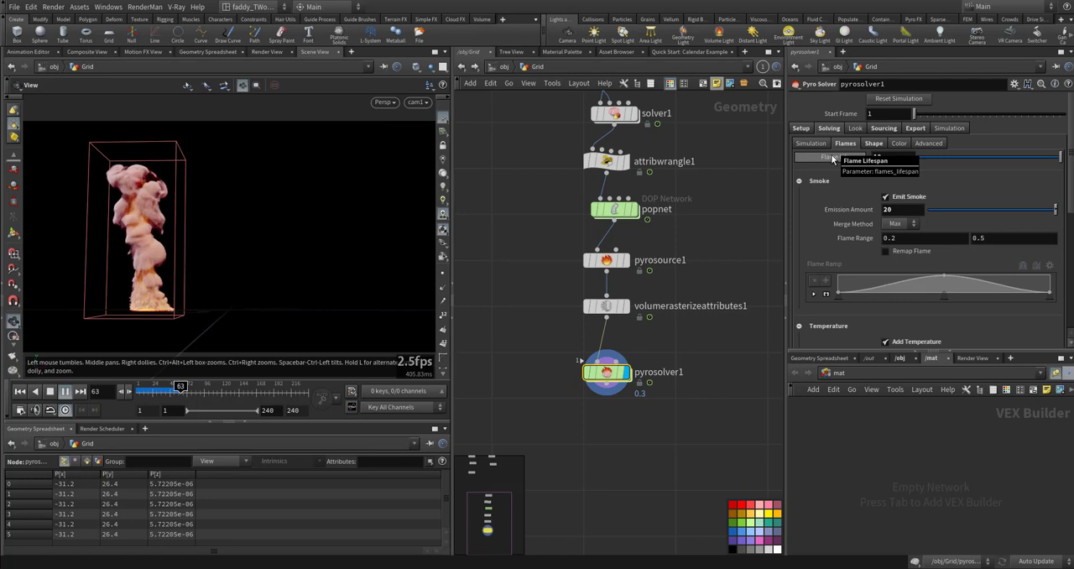
pyautogui.hotkey('ctrl', 'Up')
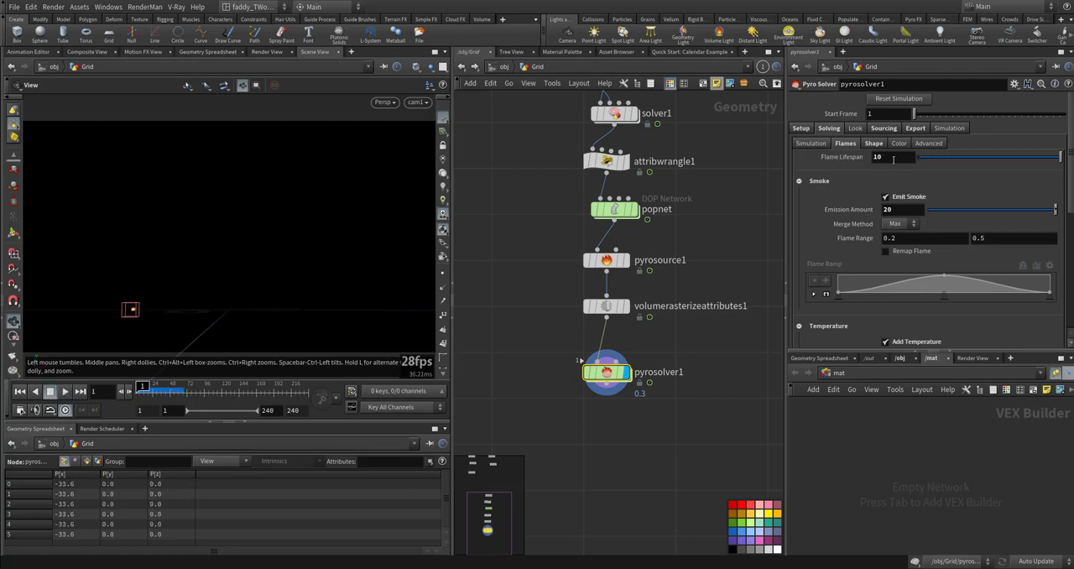
# - Set the Flame Lifespan of pyrosolver1 to 5
pyautogui.moveTo(884, 158); pyautogui.dragTo(827, 145)
pyautogui.write('5')
pyautogui.press('Return')
# - Set the flames' Temperature Amount to 5 on pyrosolver1, play the simulation and return to the first frame
pyautogui.scroll(-6, 841, 229)
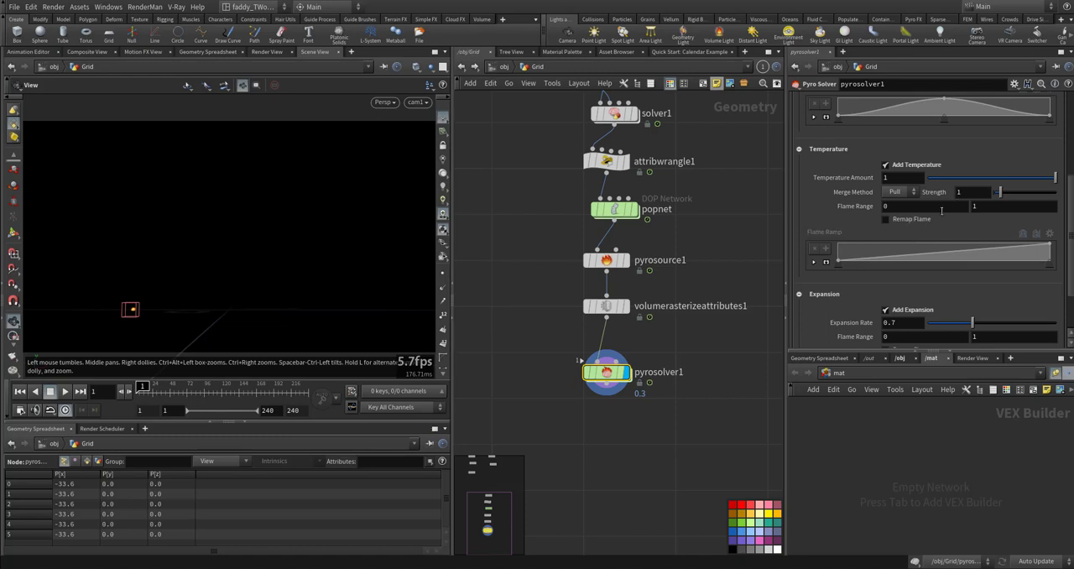
pyautogui.moveTo(889, 179); pyautogui.dragTo(873, 178)
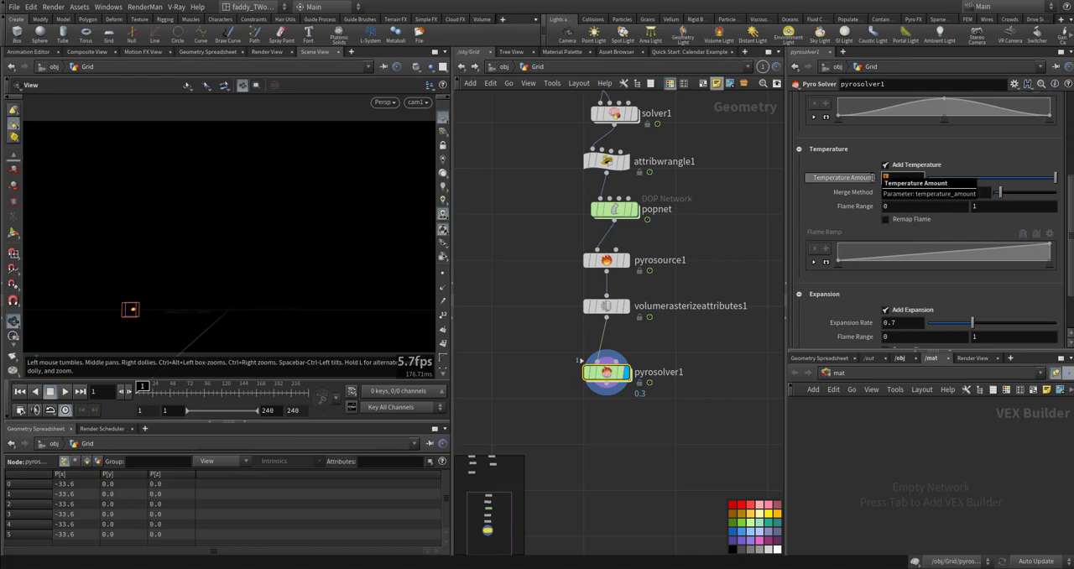
pyautogui.write('5')
pyautogui.press('Return')
pyautogui.press('Up')
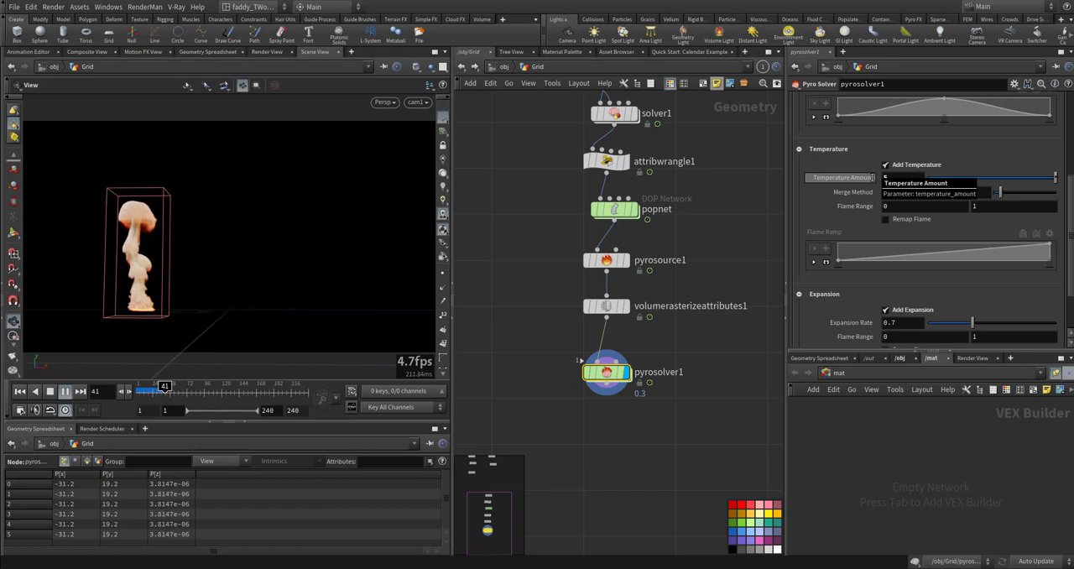
pyautogui.hotkey('ctrl', 'Up')
# - Inside popnet, set the X and Z velocity variance of source_first_input to 10 and preview the particles
pyautogui.doubleClick(618, 209)
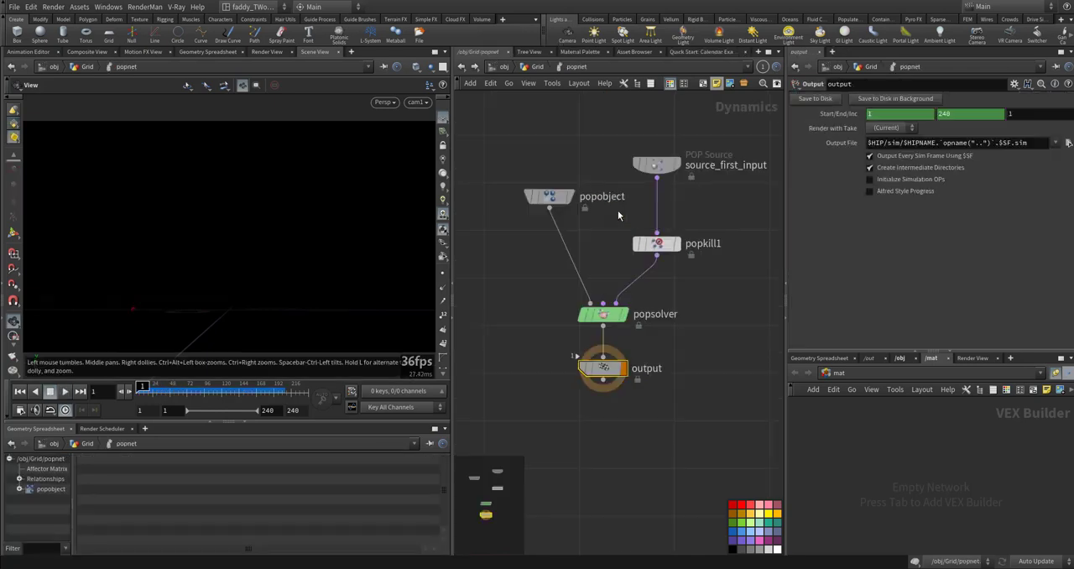
pyautogui.click(602, 309)
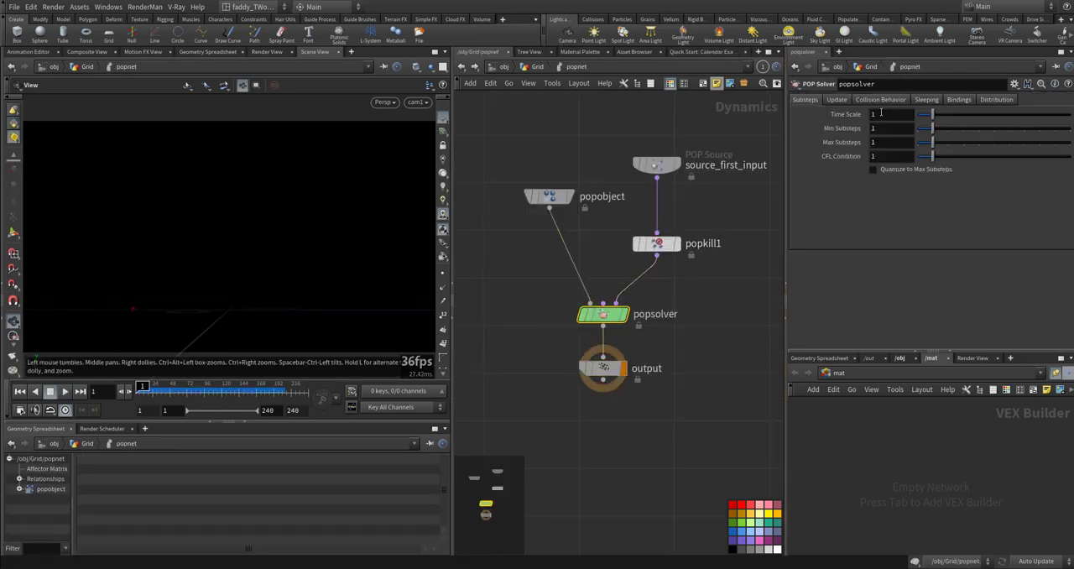
pyautogui.click(656, 164)
pyautogui.click(863, 114)
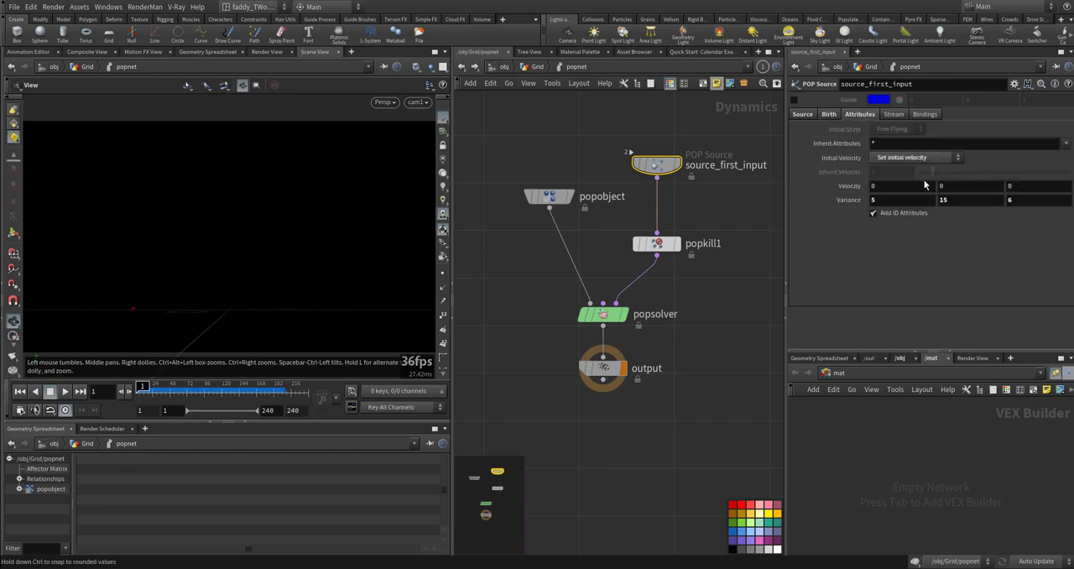
pyautogui.moveTo(882, 200); pyautogui.dragTo(846, 201)
pyautogui.write('10')
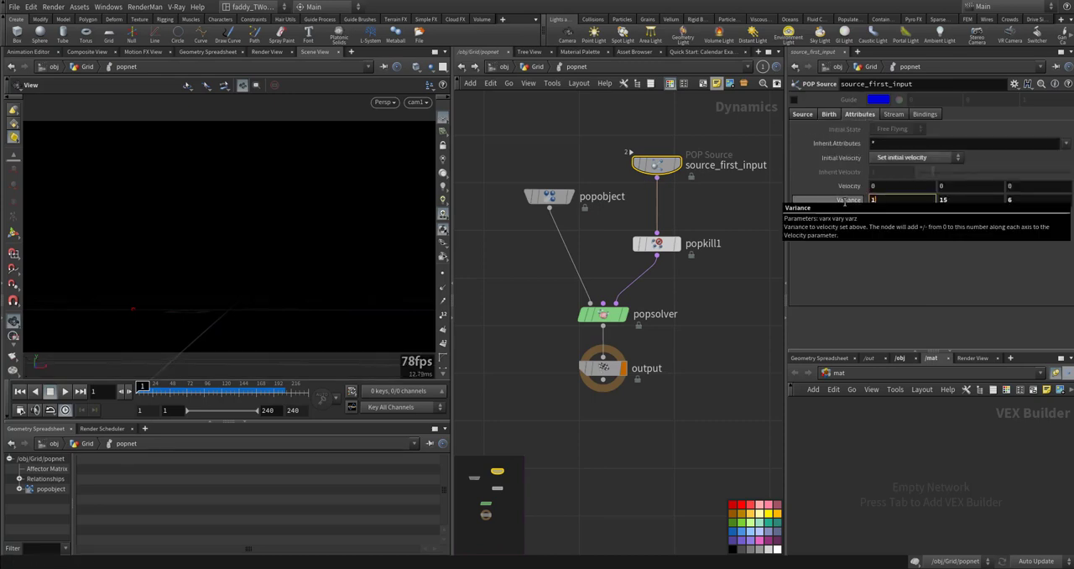
pyautogui.press('Tab')
pyautogui.press('Tab')
pyautogui.write('1')
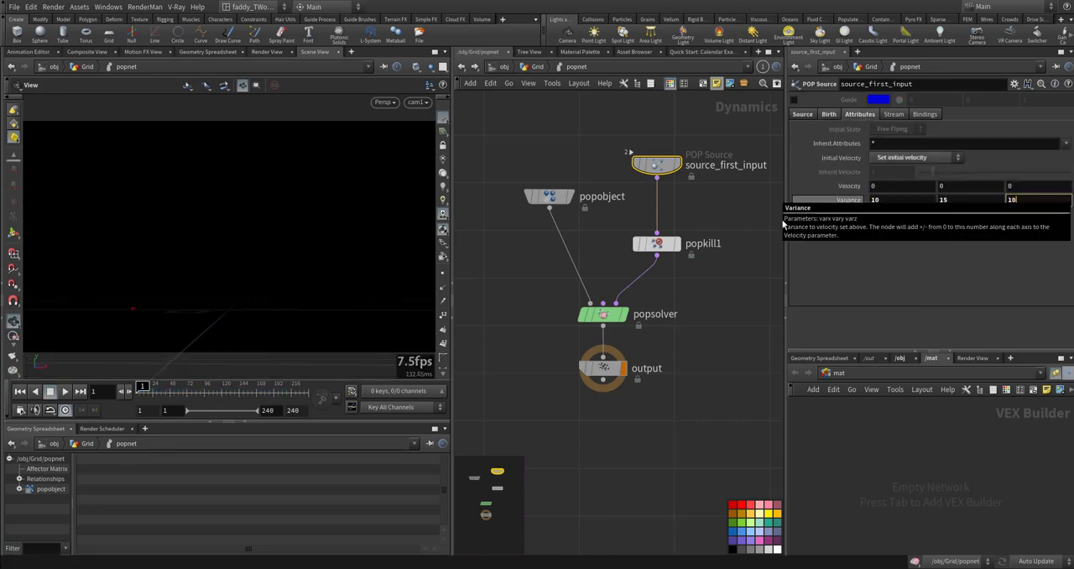
pyautogui.click(701, 307)
pyautogui.press('Up')
pyautogui.hotkey('ctrl', 'Up')
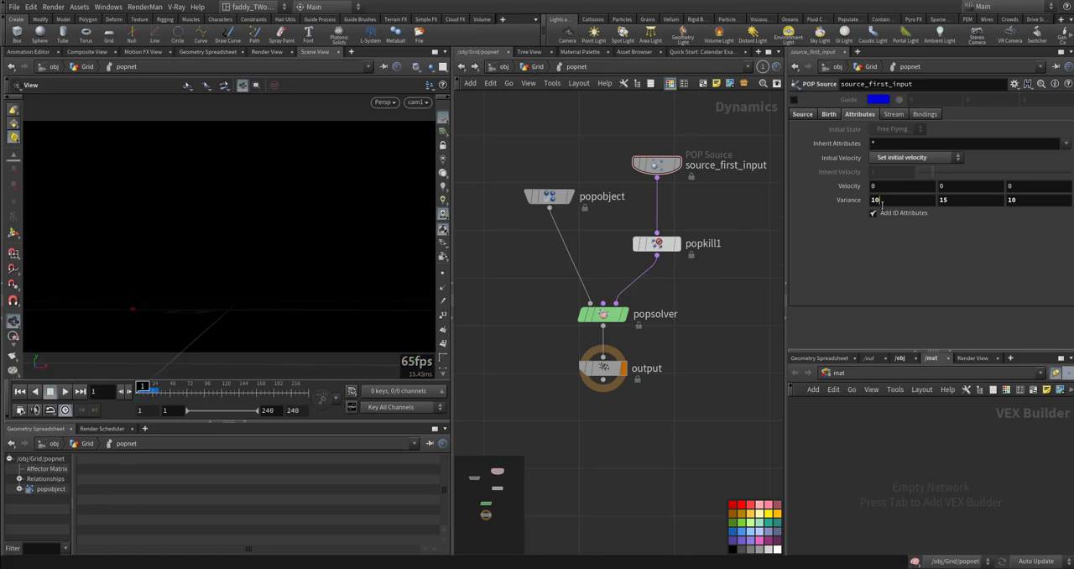
# - Set the X and Z velocity variance of source_first_input to 20
pyautogui.moveTo(879, 199); pyautogui.dragTo(860, 201)
pyautogui.write('20')
pyautogui.click(1032, 200)
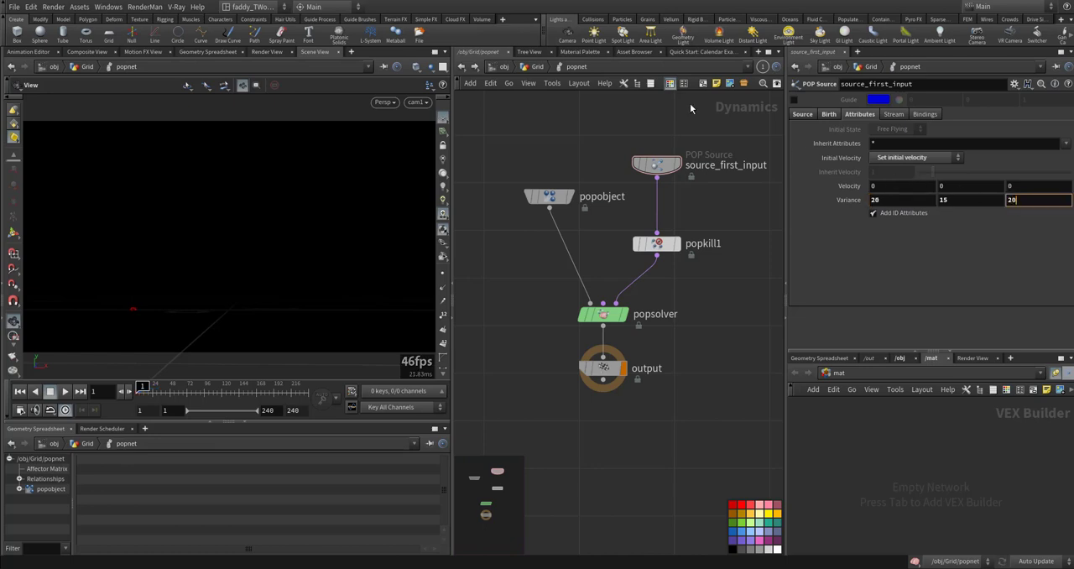
# - Set the Y velocity of source_first_input to 2, play the pyro simulation from the Grid network and return to the first frame
pyautogui.moveTo(952, 189); pyautogui.dragTo(904, 189)
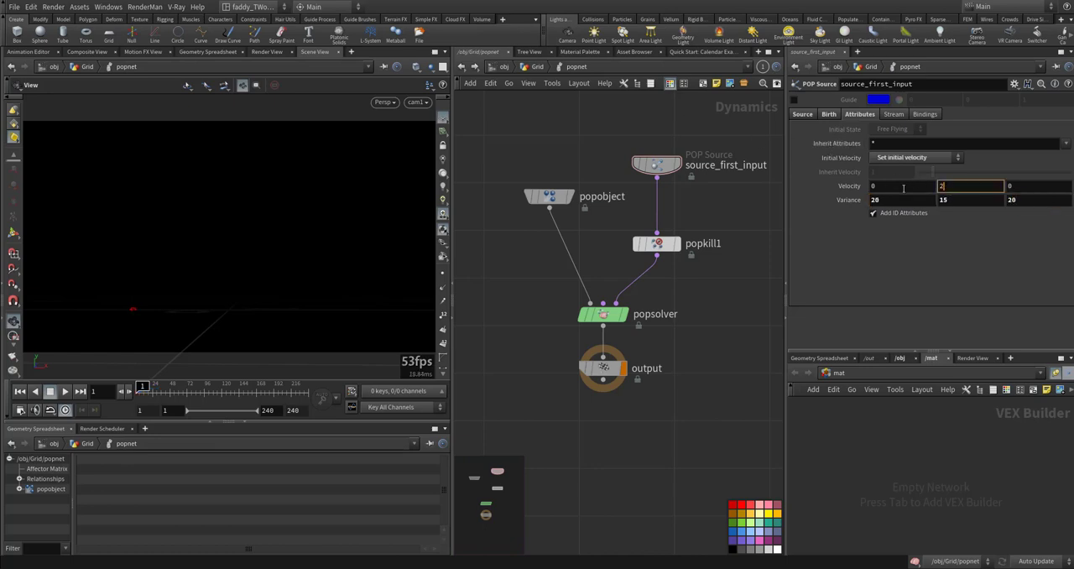
pyautogui.write('2u')
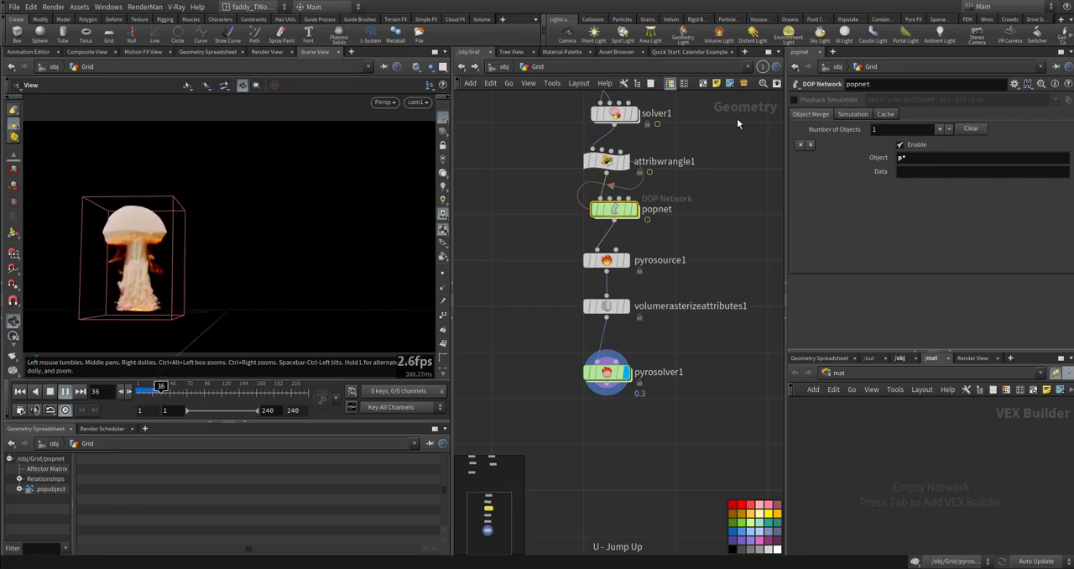
pyautogui.press('Escape')
pyautogui.moveTo(134, 312); pyautogui.dragTo(224, 294, button='right')
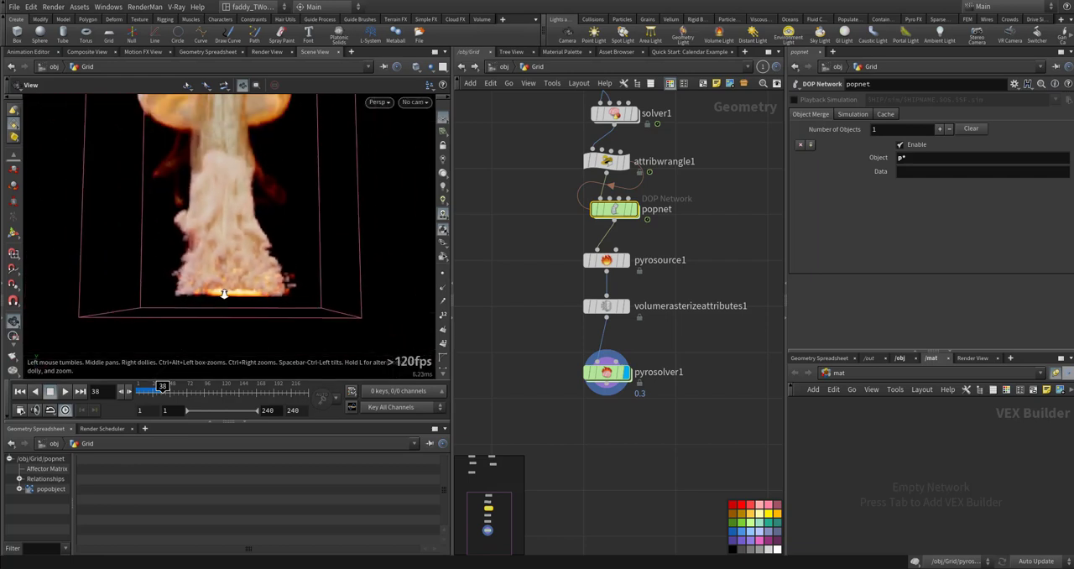
pyautogui.hotkey('ctrl', 'Up')
pyautogui.press('Up')
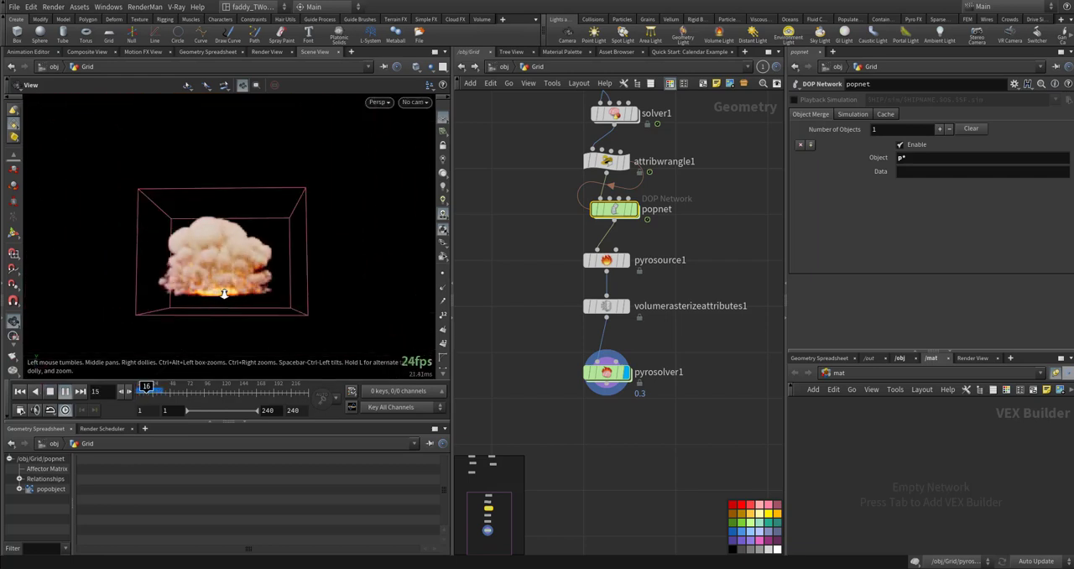
pyautogui.scroll(3, 223, 293)
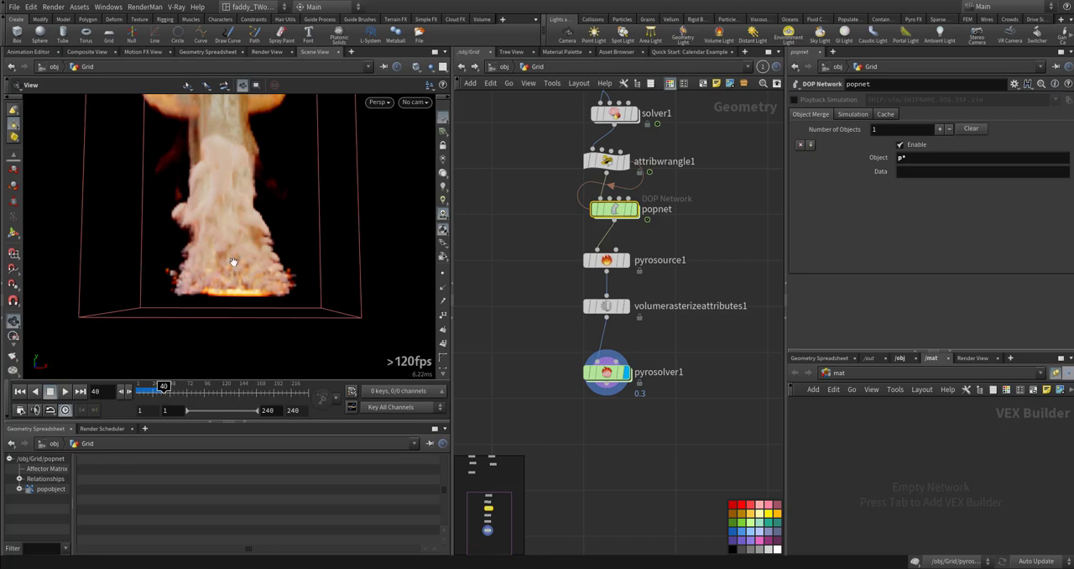
pyautogui.hotkey('ctrl', 'Up')
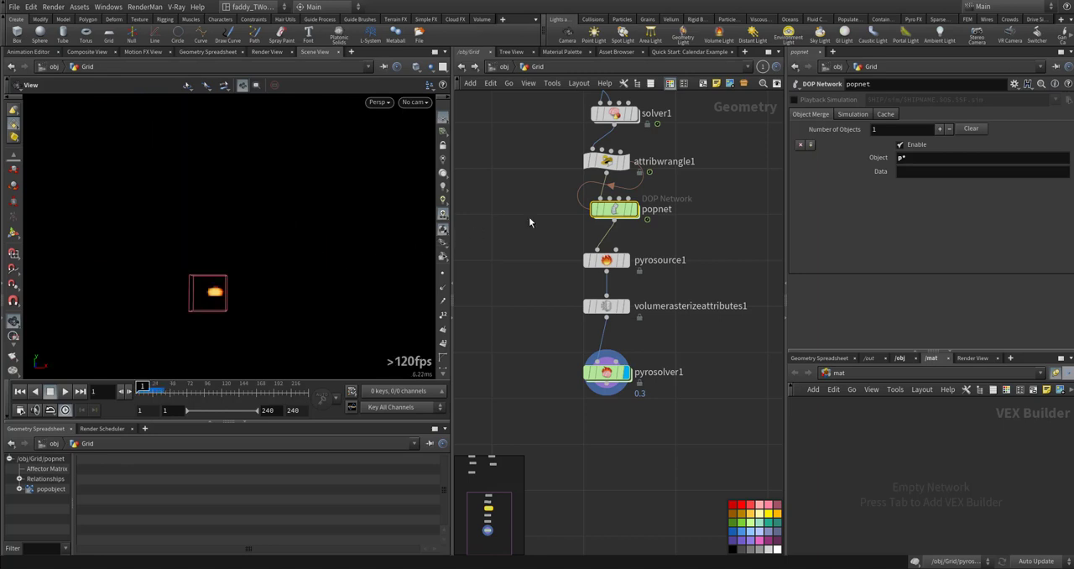
# - Inside popnet, insert a POP Replicate node on the wire between popkill1 and popsolver
pyautogui.doubleClick(617, 211)
pyautogui.press('Tab')
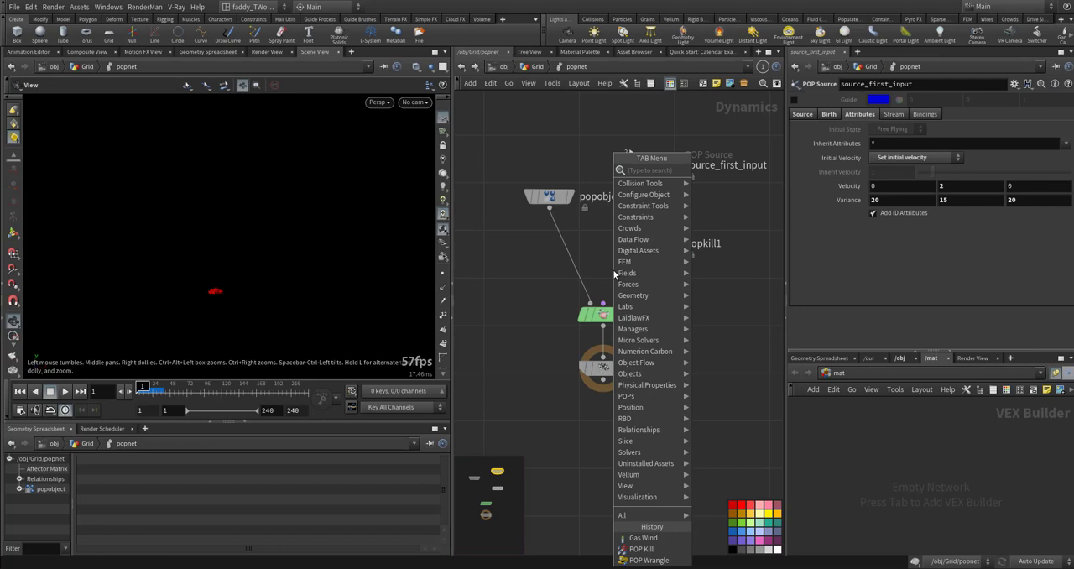
pyautogui.write('repl')
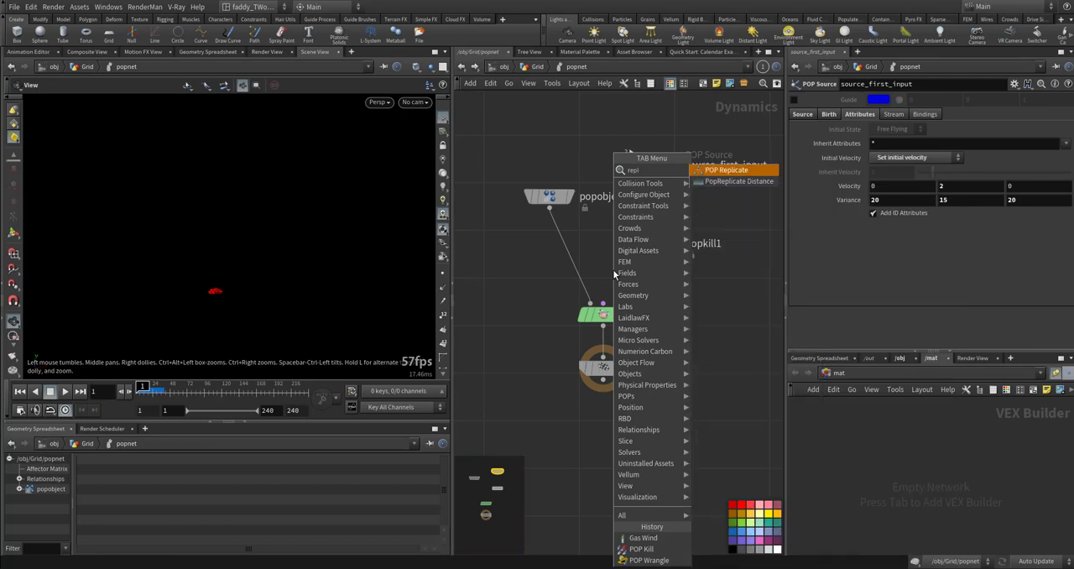
pyautogui.press('Return')
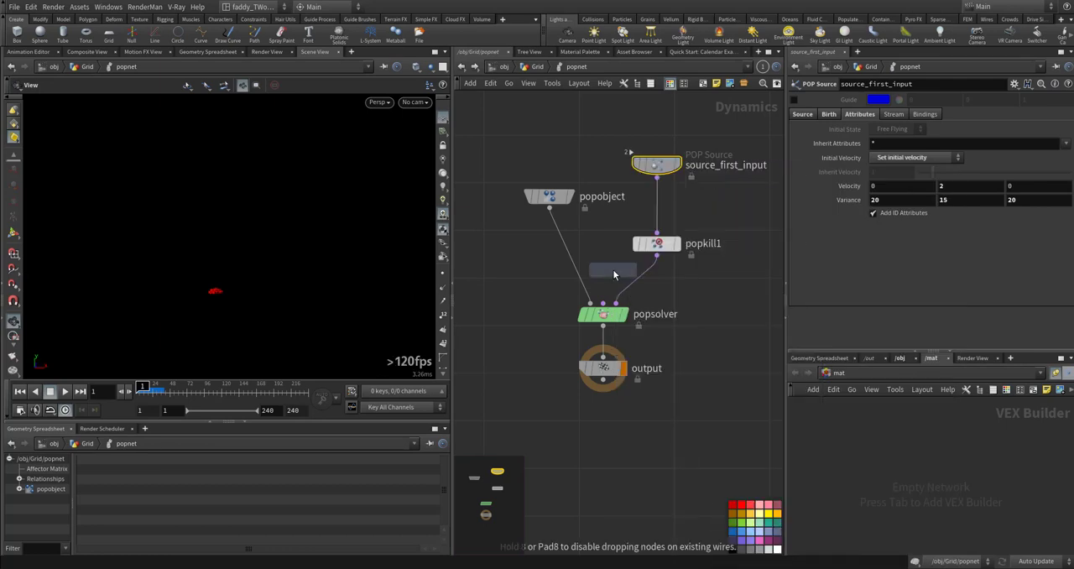
pyautogui.click(638, 280)
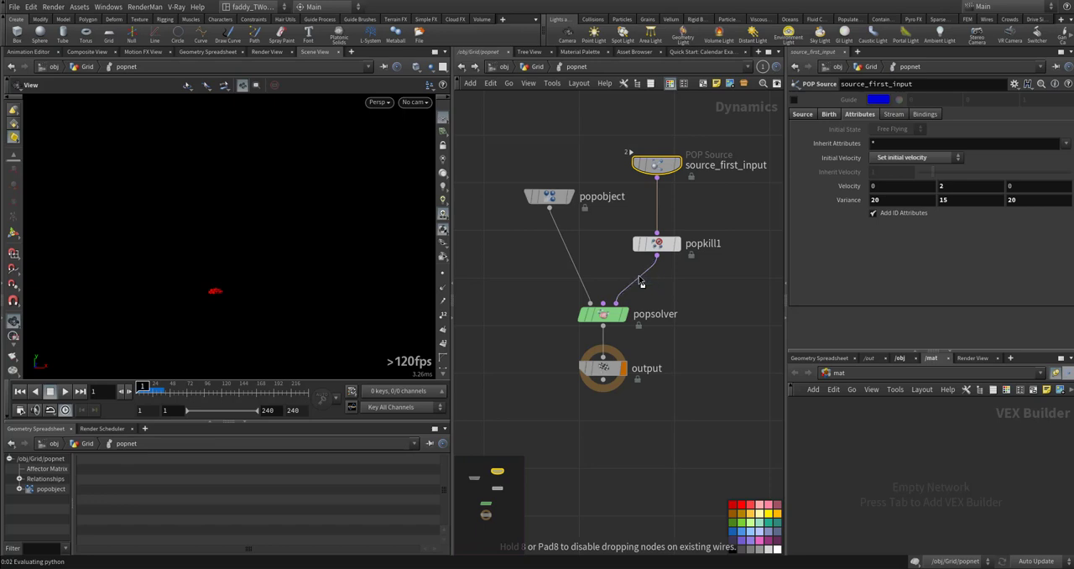
# - Check the birth, shape and noise settings of popreplicate1 and set its Life Expectancy to 0.2
pyautogui.moveTo(224, 293); pyautogui.dragTo(333, 278, button='right')
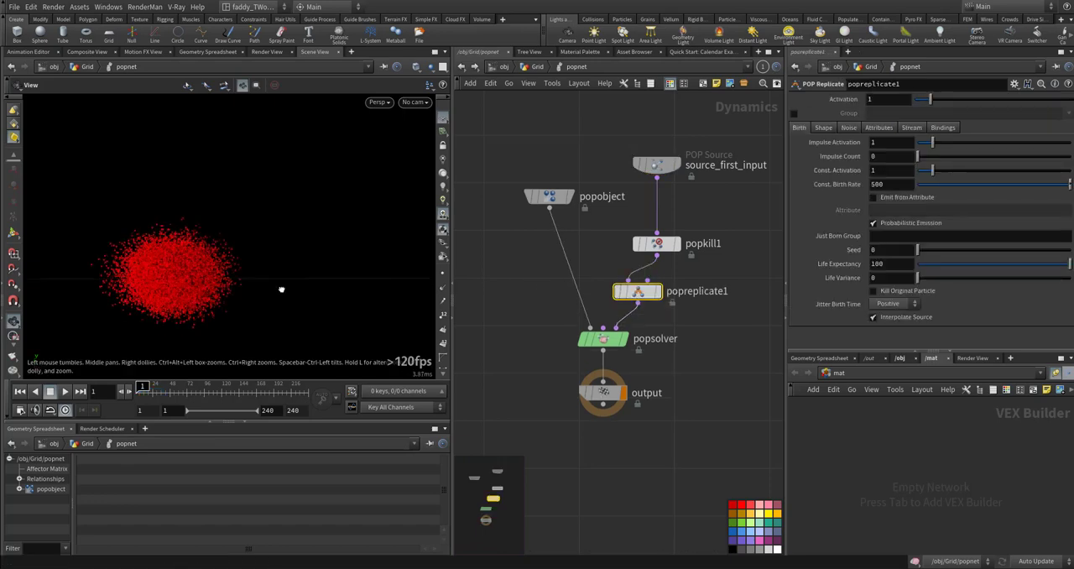
pyautogui.moveTo(281, 288); pyautogui.dragTo(294, 270)
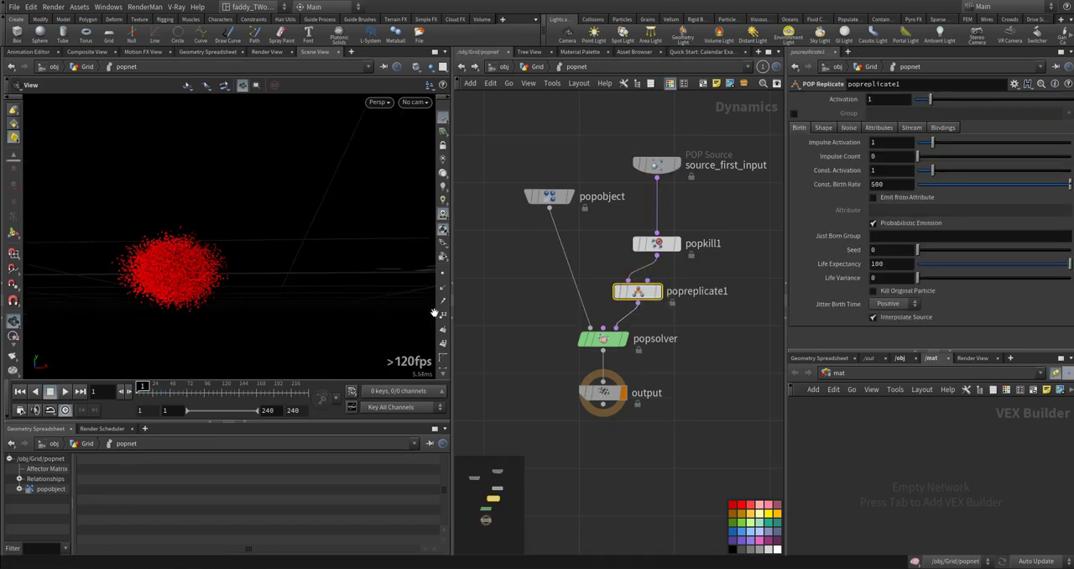
pyautogui.click(849, 127)
pyautogui.click(799, 128)
pyautogui.click(824, 127)
pyautogui.click(799, 127)
pyautogui.doubleClick(883, 264)
pyautogui.write('.2')
pyautogui.press('Return')
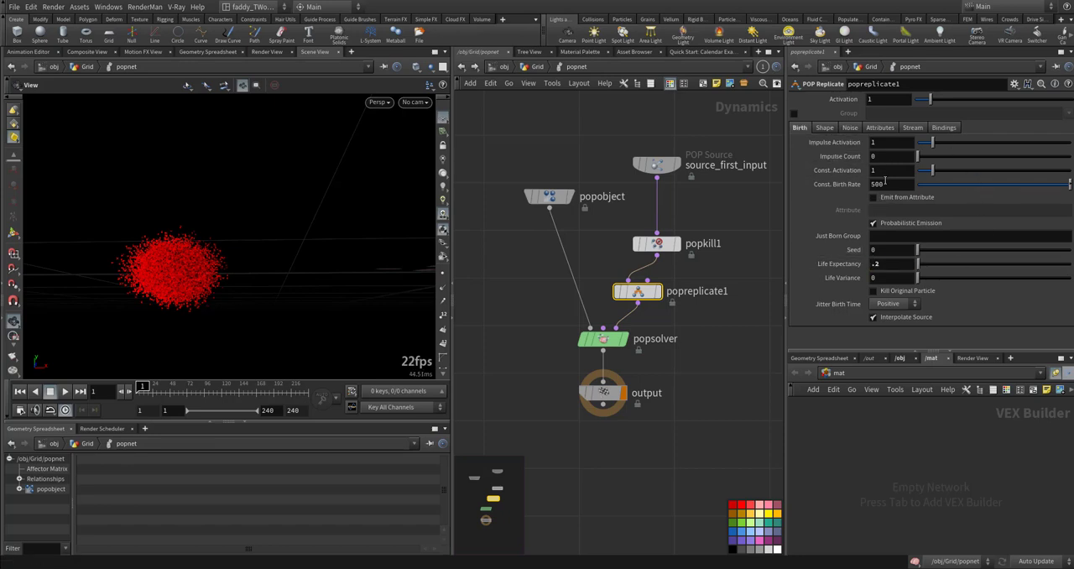
# - Reduce the Const. Birth Rate of popreplicate1 to 5
pyautogui.moveTo(888, 186); pyautogui.dragTo(822, 189)
pyautogui.write('10')
pyautogui.press('Return')
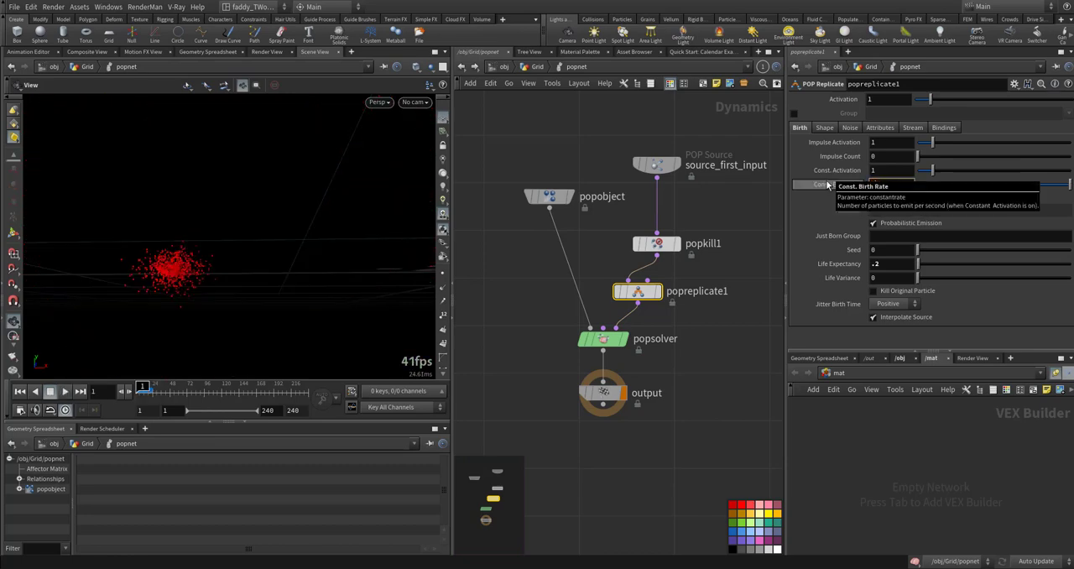
pyautogui.write('5')
pyautogui.press('Return')
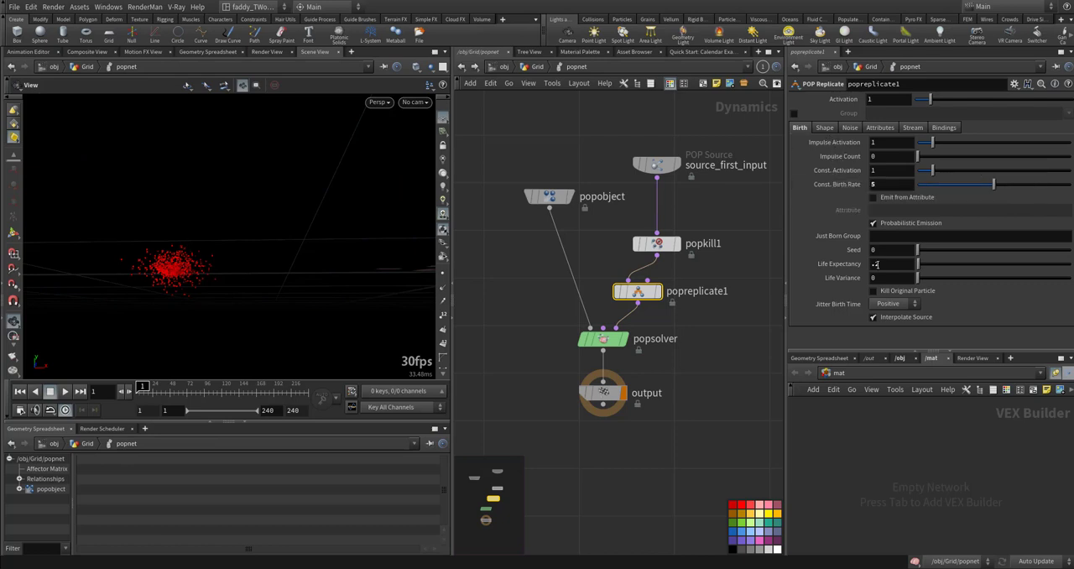
# - Set both the Life Expectancy and the Life Variance of popreplicate1 to 0.1
pyautogui.click(876, 263)
pyautogui.write('.1')
pyautogui.click(874, 278)
pyautogui.write('.1')
pyautogui.press('Return')
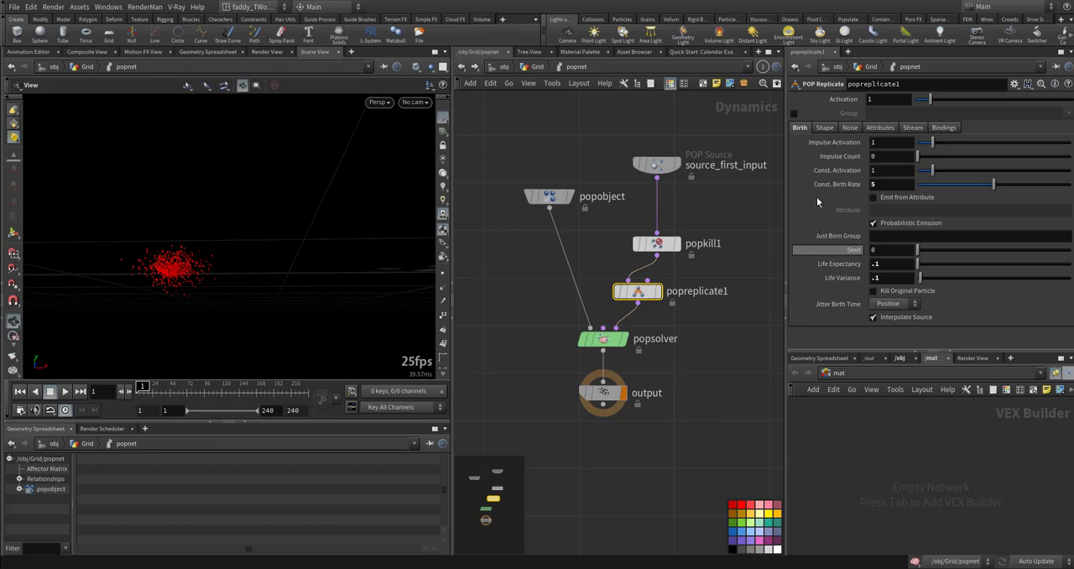
# - Set the Size of popreplicate1's sphere shape to 0.5 on all three axes
pyautogui.click(825, 128)
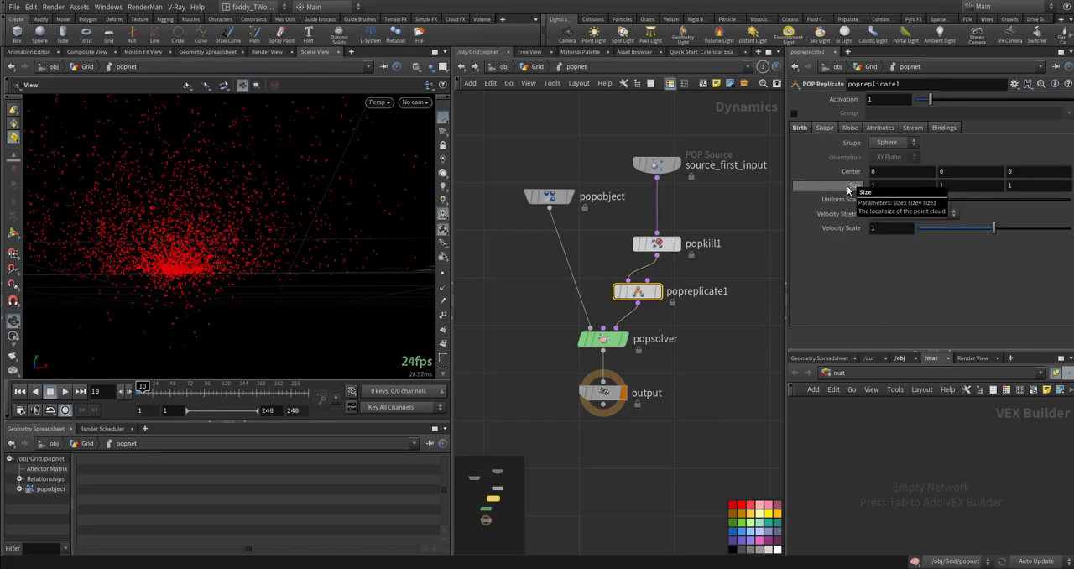
pyautogui.moveTo(844, 186); pyautogui.dragTo(808, 185, button='middle')
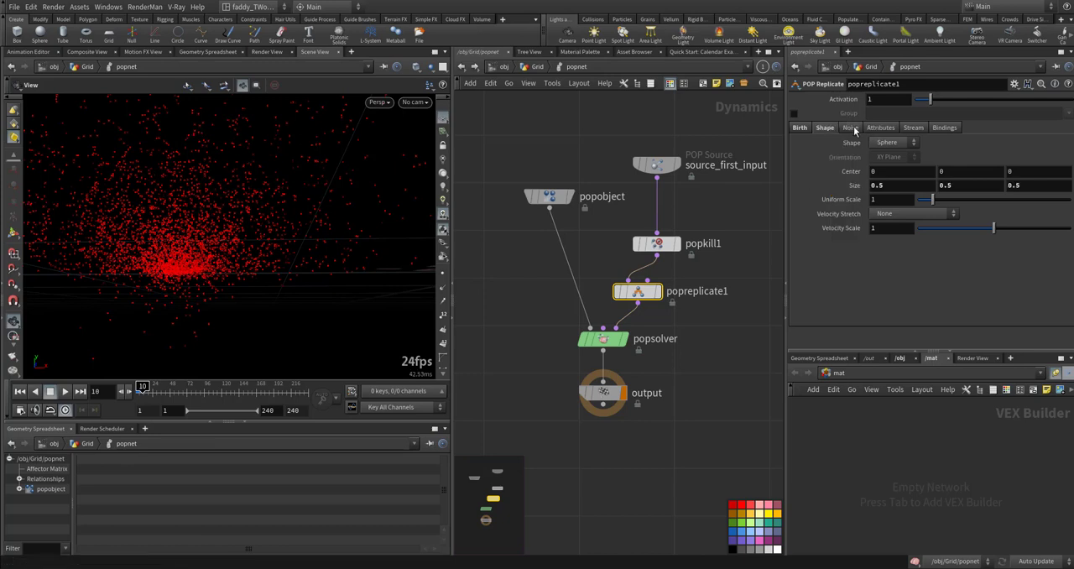
pyautogui.click(850, 128)
# - Set the Inherit Velocity of popreplicate1 to 0.3 and return to the first frame
pyautogui.click(877, 128)
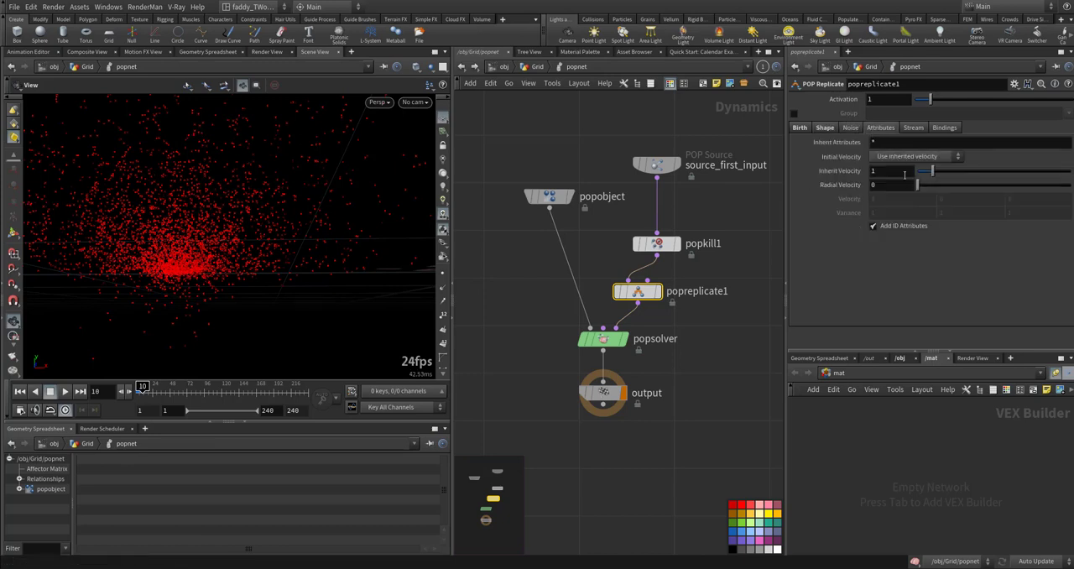
pyautogui.moveTo(928, 174); pyautogui.dragTo(924, 174)
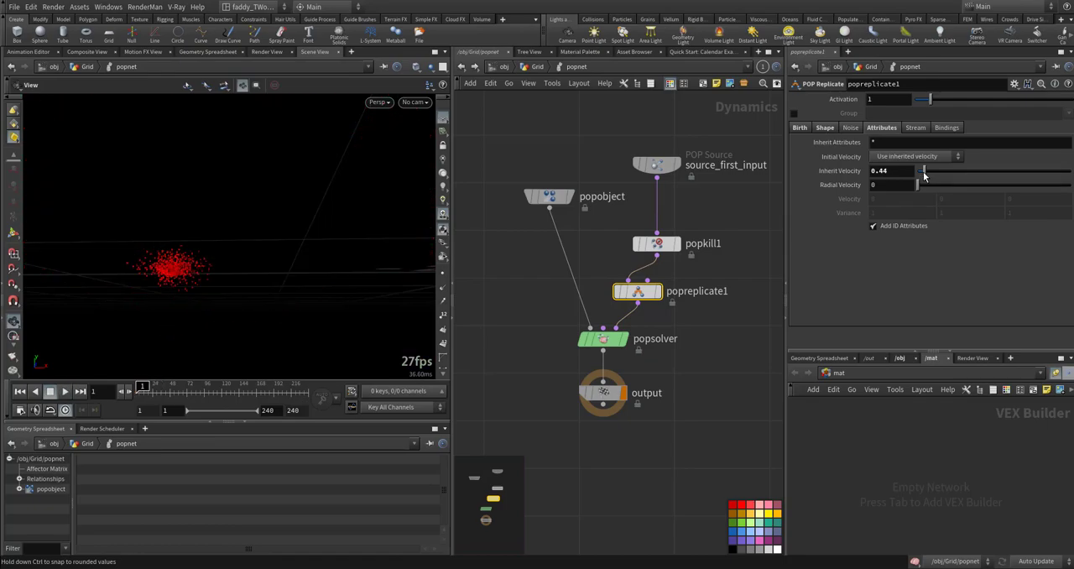
pyautogui.hotkey('ctrl', 'Up')
pyautogui.click(876, 171)
pyautogui.moveTo(877, 170); pyautogui.dragTo(901, 170)
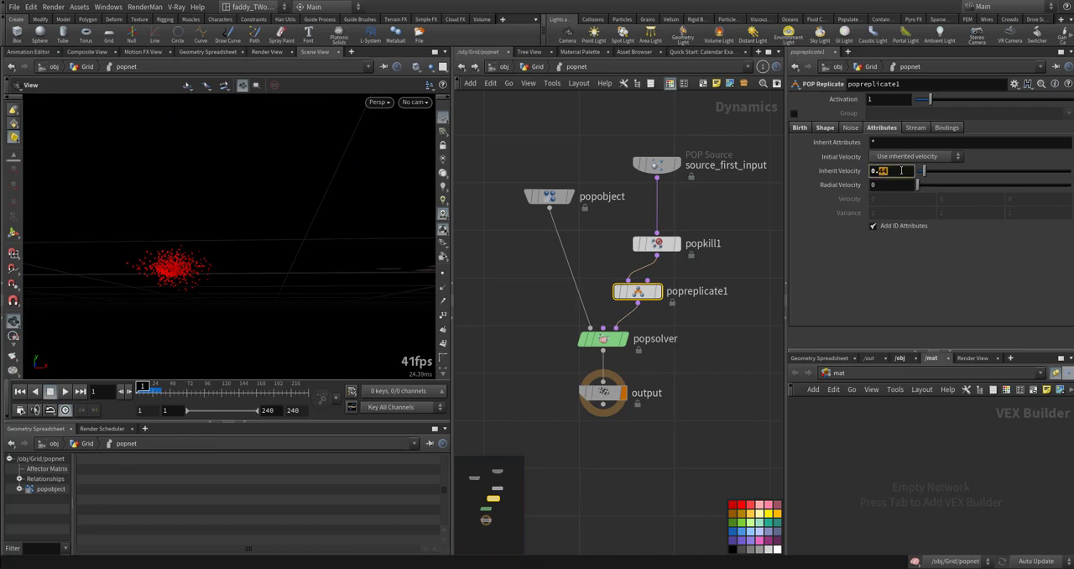
pyautogui.press('Return')
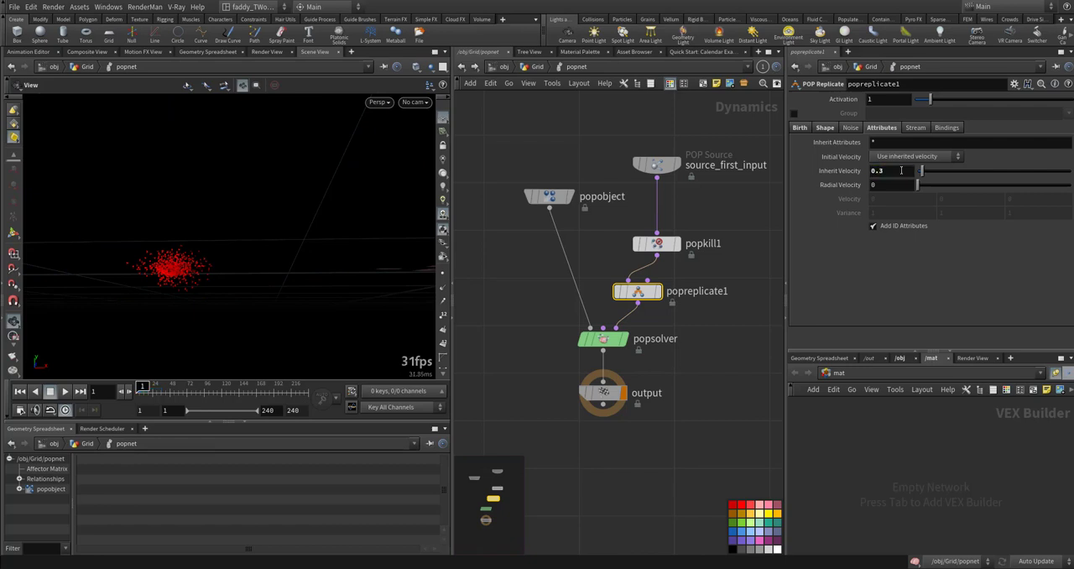
# - Lower the Velocity Scale in popreplicate1's shape settings to 0.493
pyautogui.click(916, 128)
pyautogui.click(850, 128)
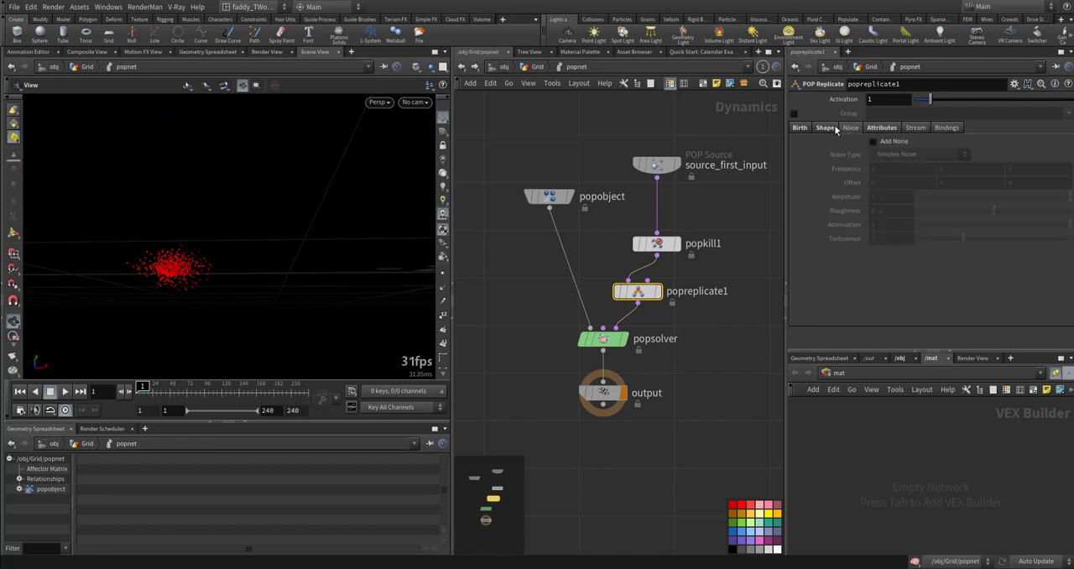
pyautogui.click(833, 128)
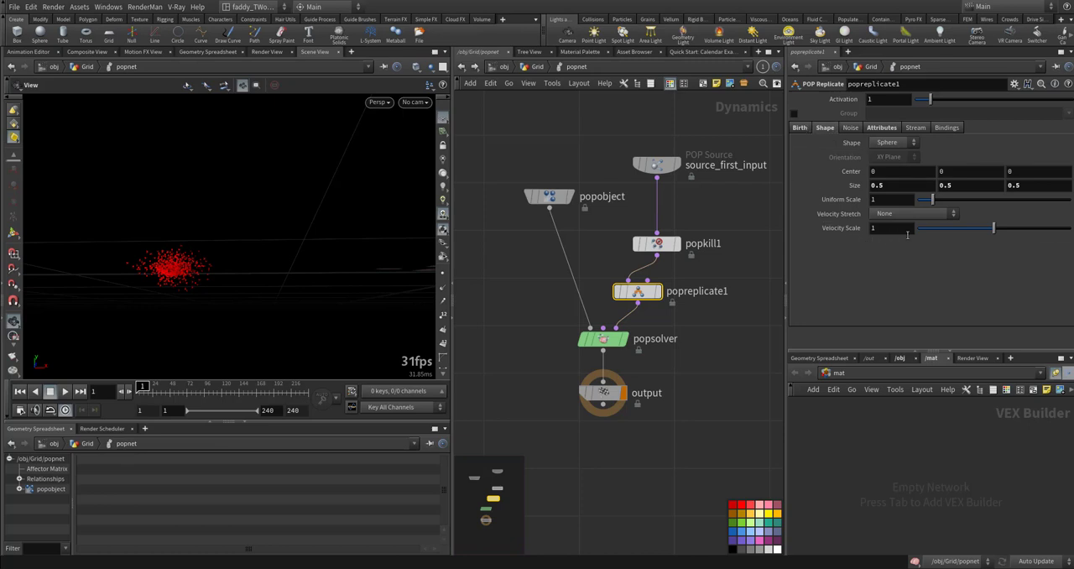
pyautogui.click(957, 232)
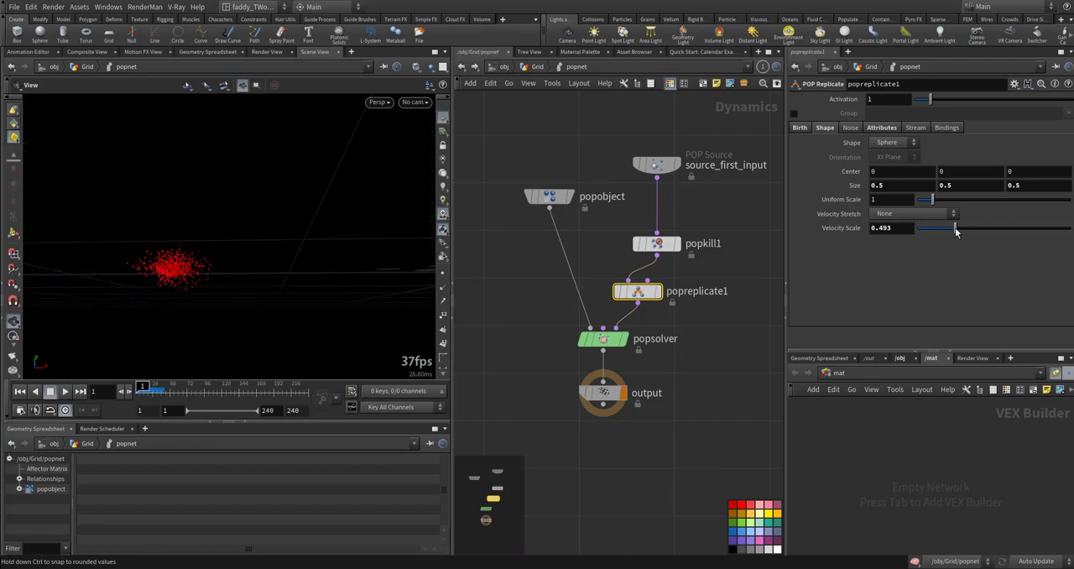
# - Return to the Grid network and play the pyro simulation to examine the effect of the replicated particles
pyautogui.press('u')
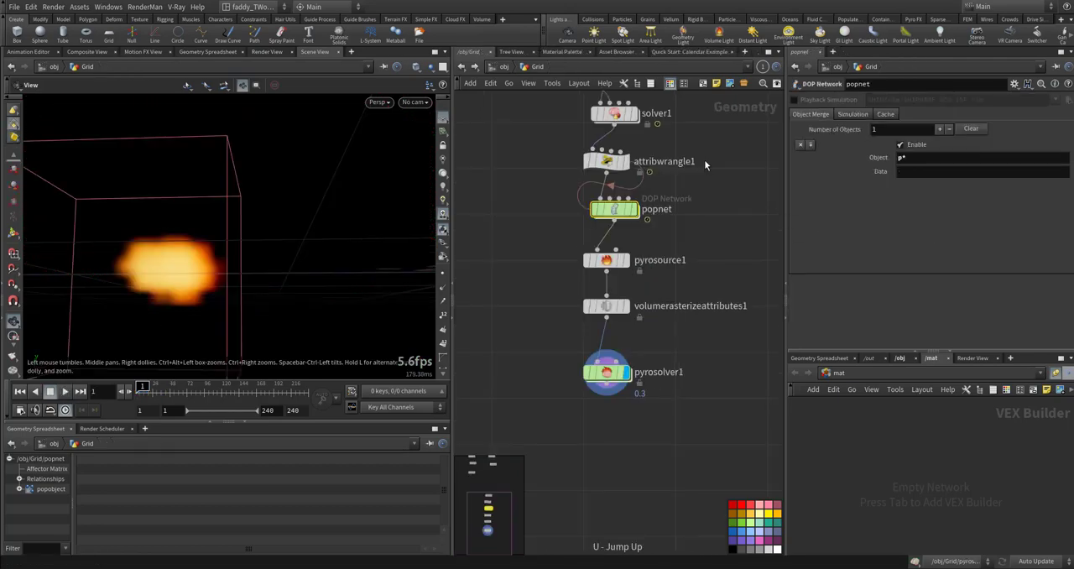
pyautogui.scroll(-5, 335, 242)
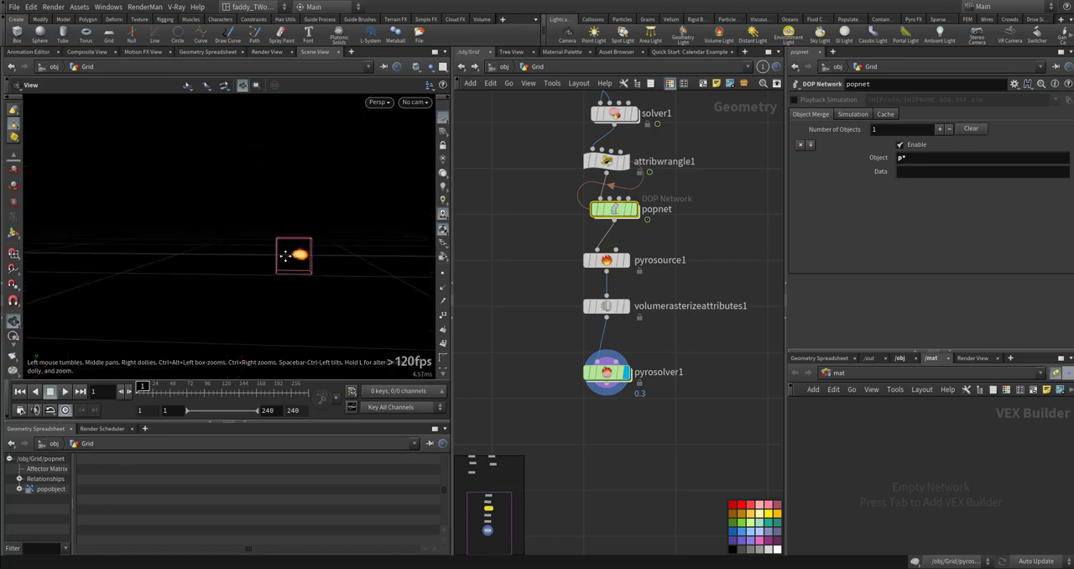
pyautogui.moveTo(286, 257); pyautogui.dragTo(206, 257, button='middle')
pyautogui.press('Up')
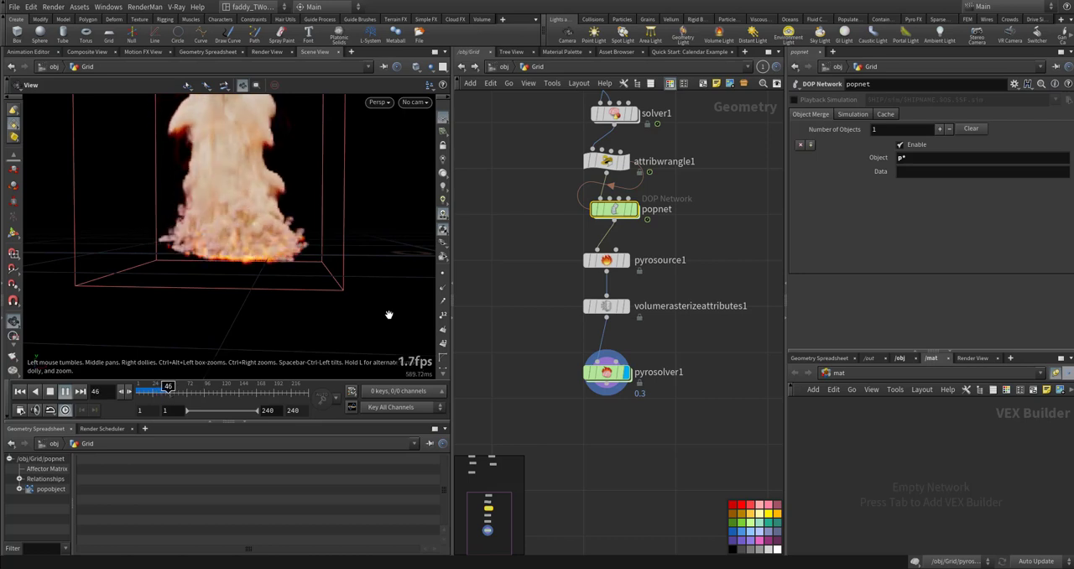
pyautogui.scroll(2, 388, 315)
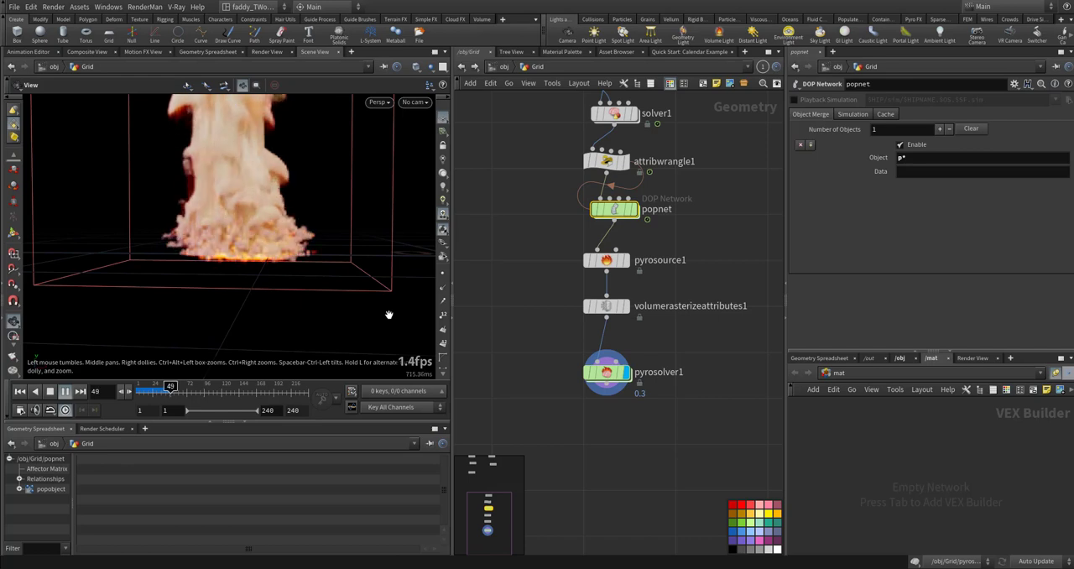
# - Return to the first frame, set pyrosolver1's Smoke Color to a dark grey of 0.186 and play the simulation
pyautogui.moveTo(547, 348); pyautogui.dragTo(702, 436)
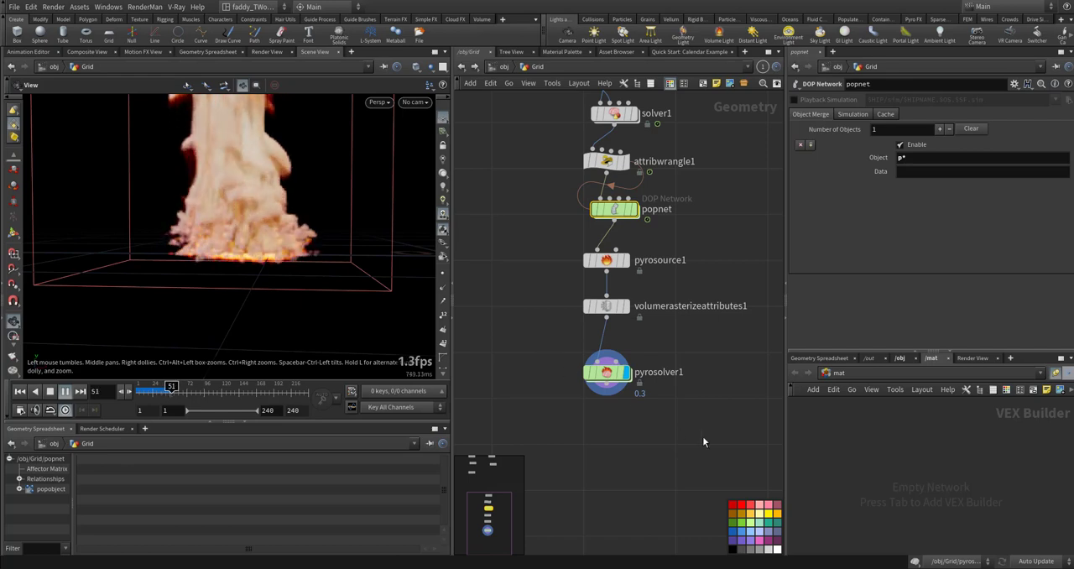
pyautogui.hotkey('ctrl', 'Up')
pyautogui.scroll(5, 811, 146)
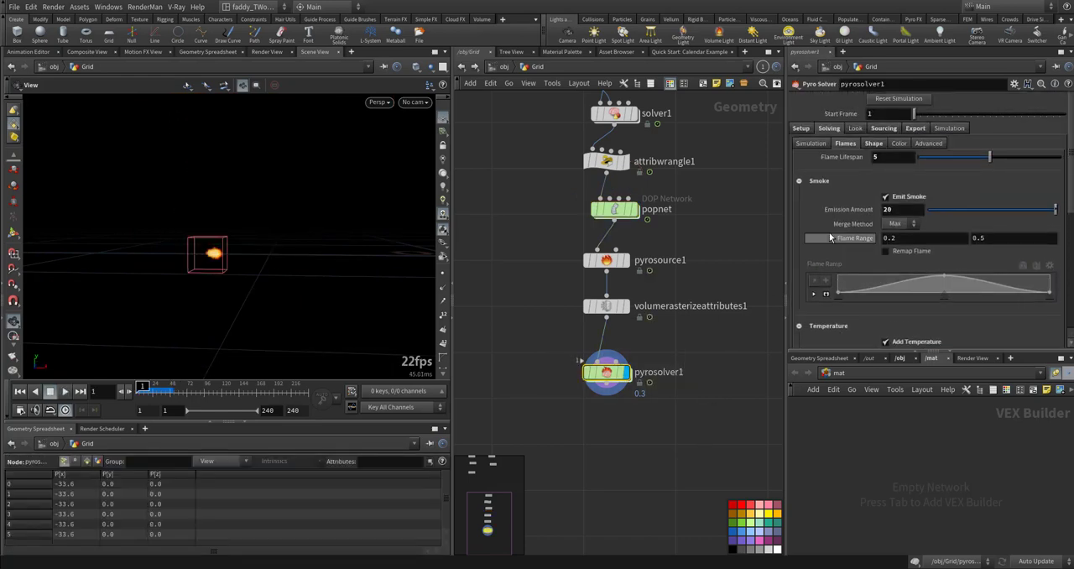
pyautogui.click(810, 143)
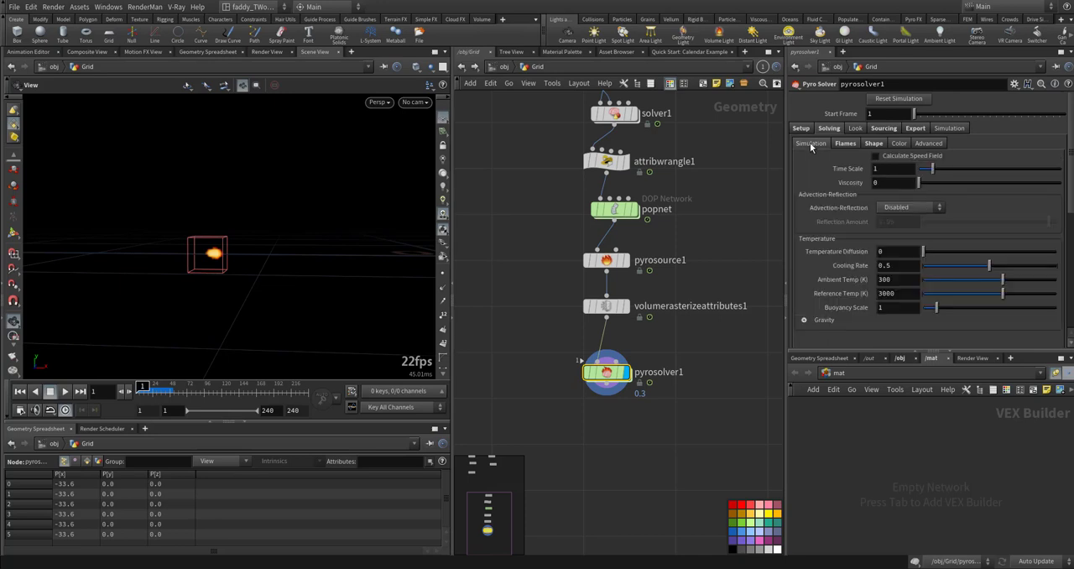
pyautogui.click(875, 143)
pyautogui.click(855, 128)
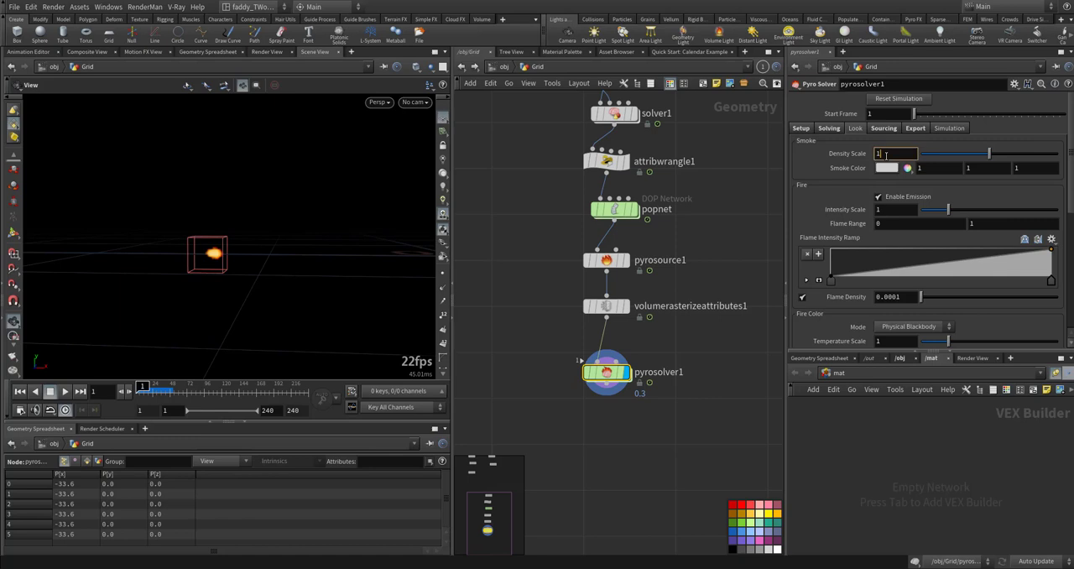
pyautogui.press('Return')
pyautogui.click(882, 167)
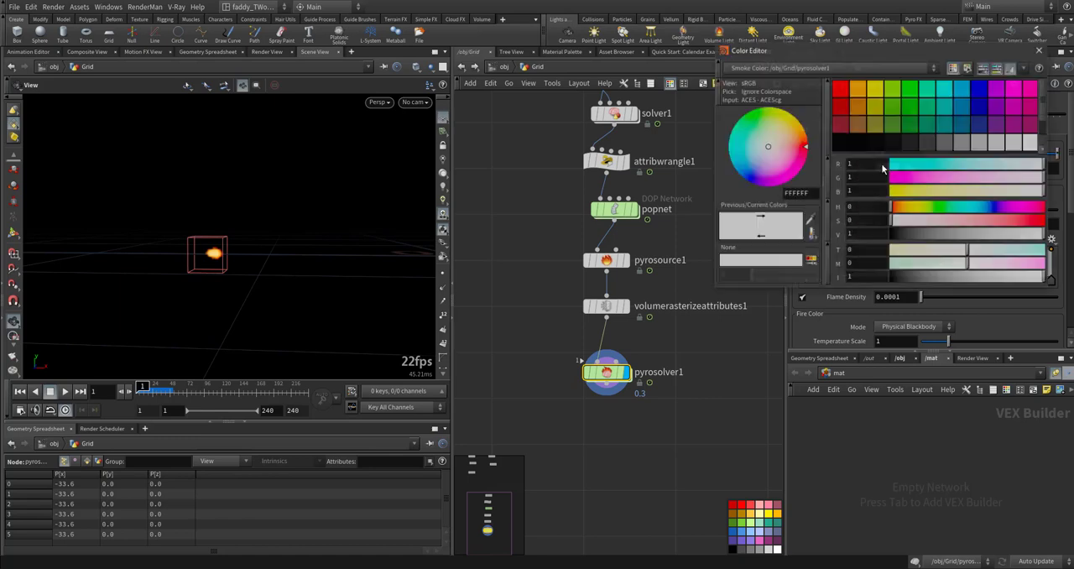
pyautogui.moveTo(980, 238); pyautogui.dragTo(919, 237)
pyautogui.moveTo(744, 371); pyautogui.dragTo(731, 365, button='middle')
pyautogui.press('Up')
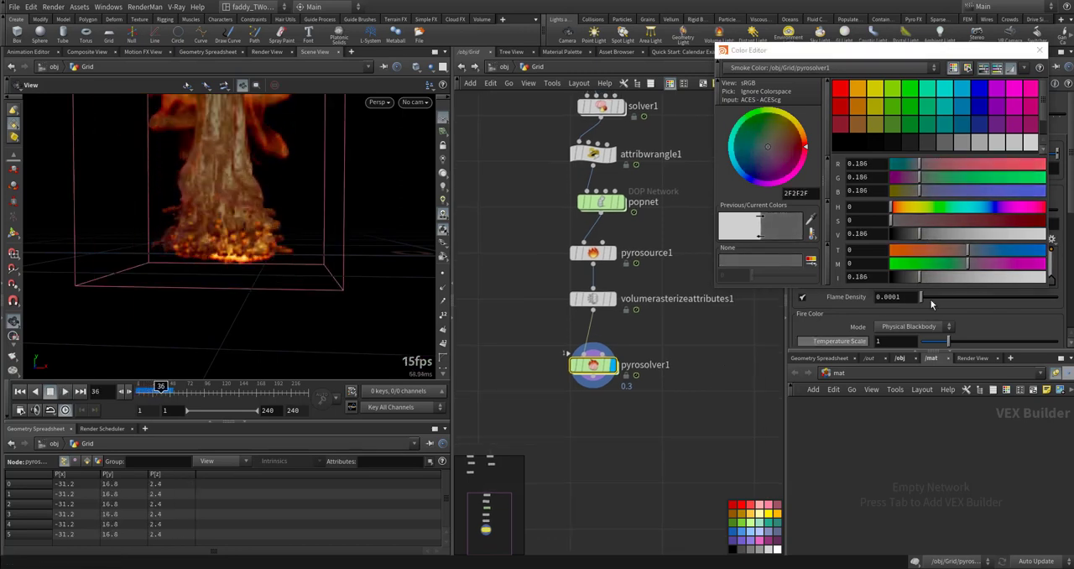
# - Try a near-black Smoke Color of 0.055 on pyrosolver1 and play the simulation to examine the whole plume
pyautogui.moveTo(918, 233); pyautogui.dragTo(899, 232)
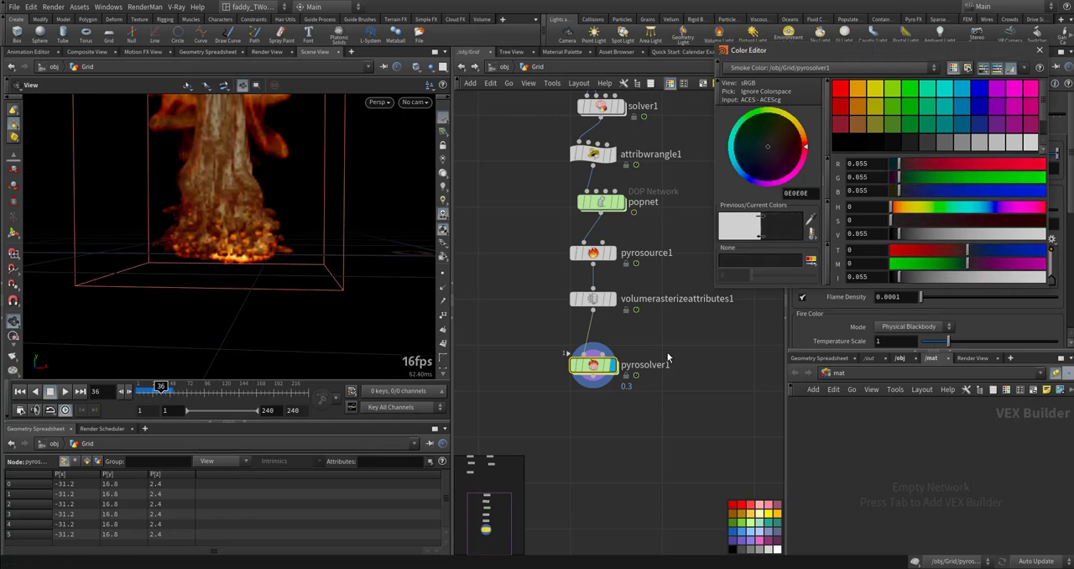
pyautogui.moveTo(693, 391); pyautogui.dragTo(693, 398, button='middle')
pyautogui.press('Up')
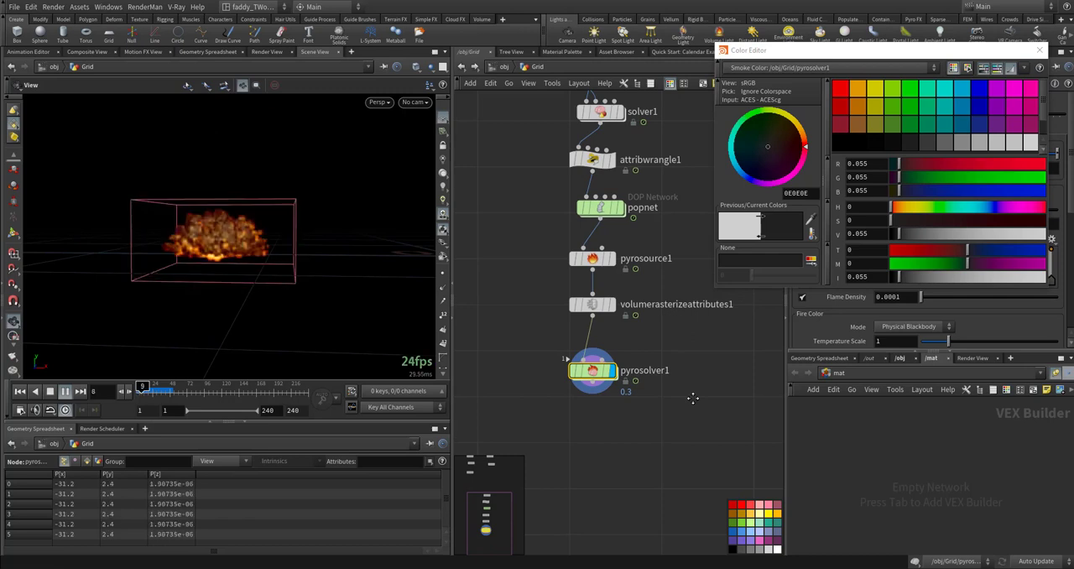
pyautogui.press('Up')
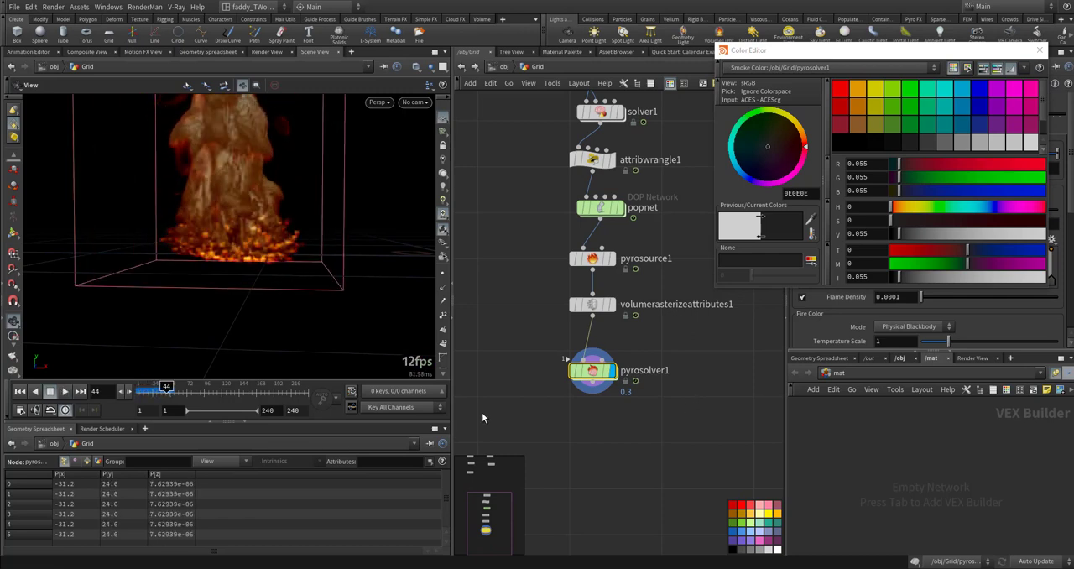
pyautogui.moveTo(343, 187); pyautogui.dragTo(257, 226, button='right')
pyautogui.moveTo(257, 225); pyautogui.dragTo(195, 290, button='middle')
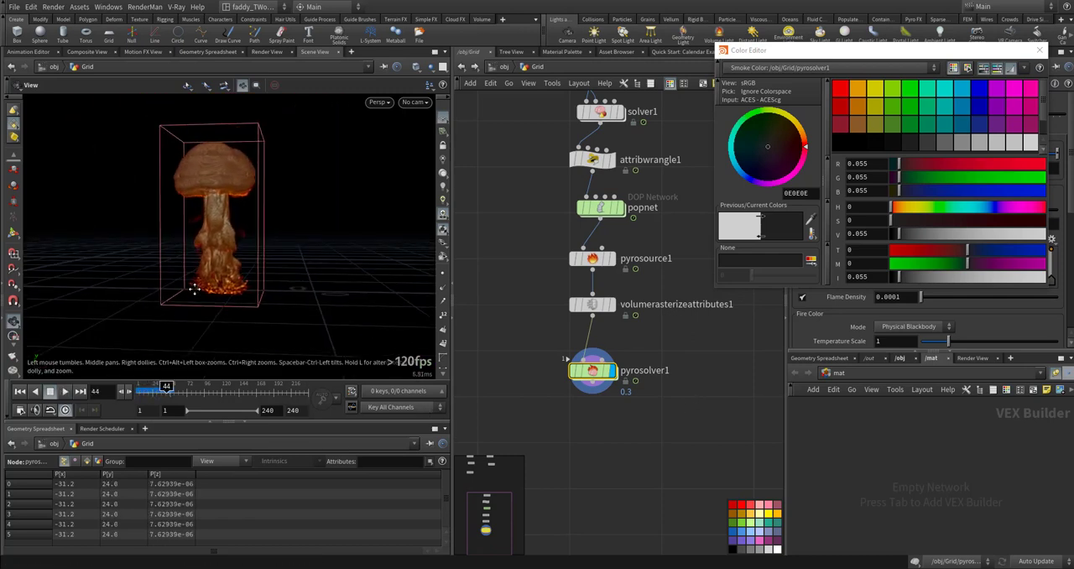
pyautogui.press('Up')
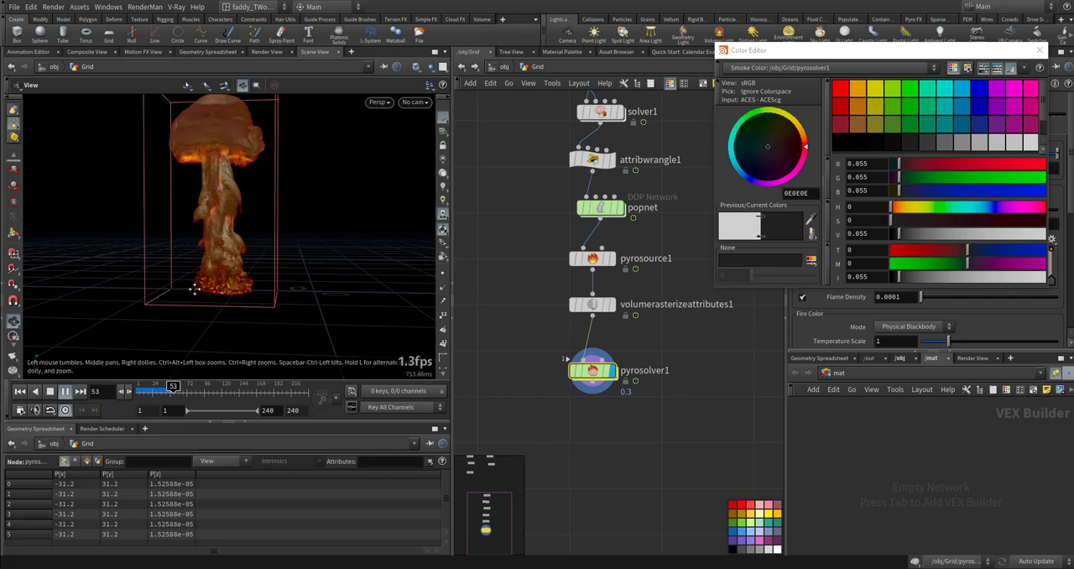
pyautogui.press('Up')
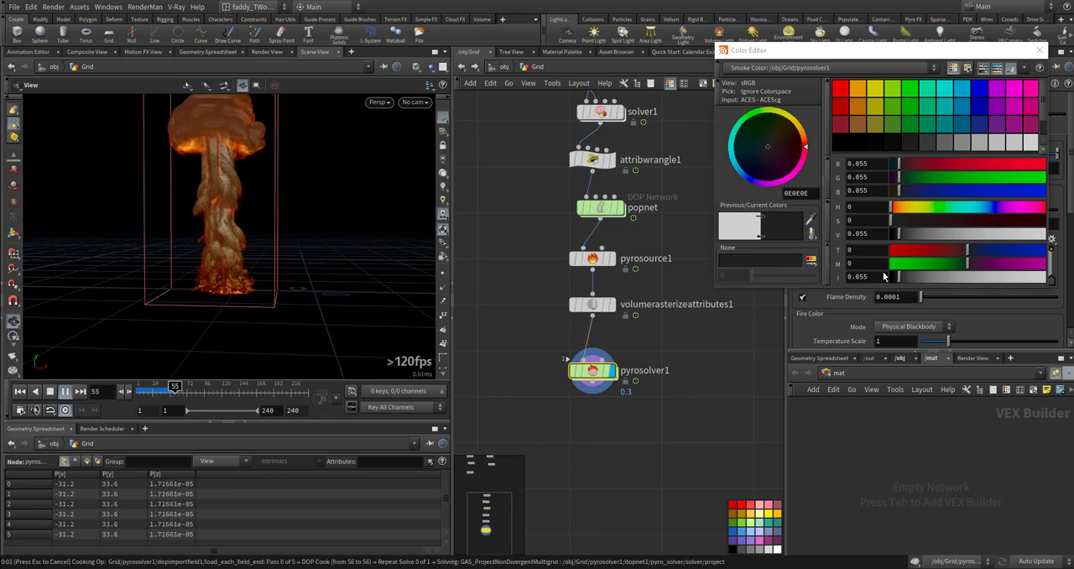
# - Try an almost black Smoke Color of 0.007 on pyrosolver1 and play the simulation from the first frame
pyautogui.hotkey('ctrl', 'Up')
pyautogui.moveTo(899, 278); pyautogui.dragTo(893, 280)
pyautogui.press('Up')
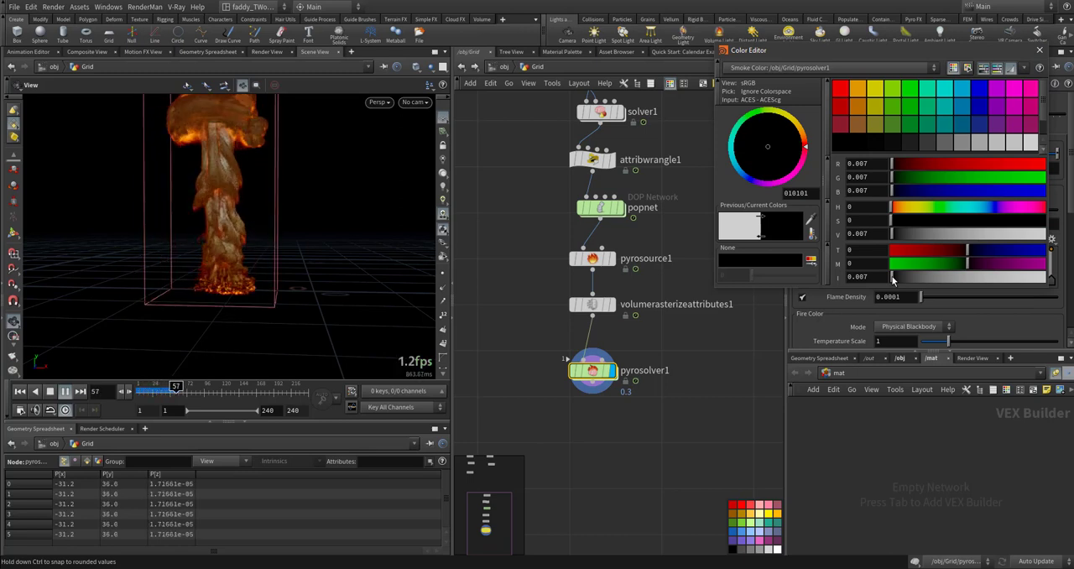
# - Try a light grey Smoke Color of 0.825, close the color editor, play the simulation and return to the first frame
pyautogui.click(1018, 236)
pyautogui.hotkey('ctrl', 'Up')
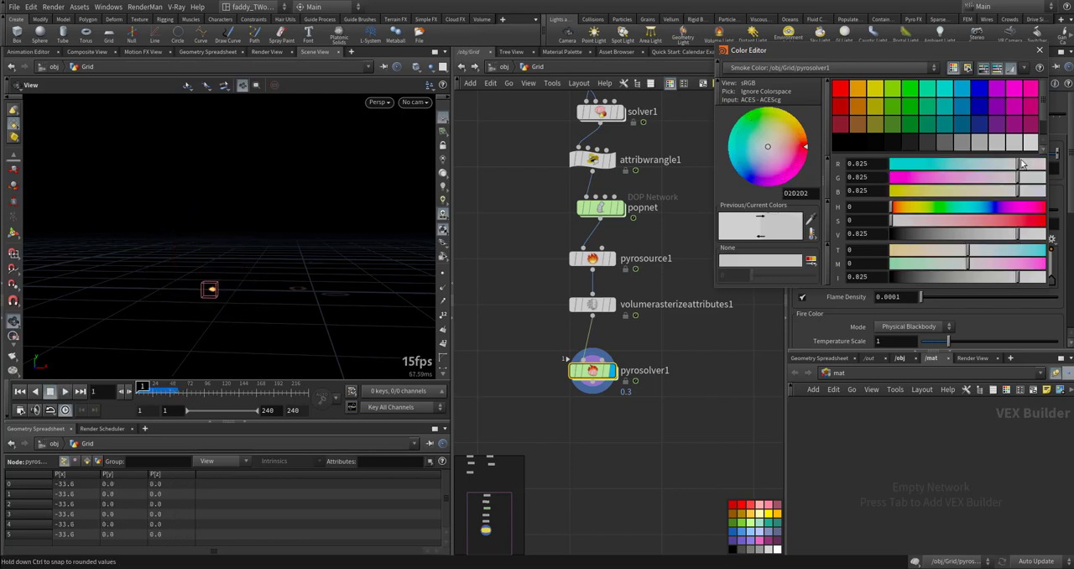
pyautogui.click(1039, 50)
pyautogui.press('Up')
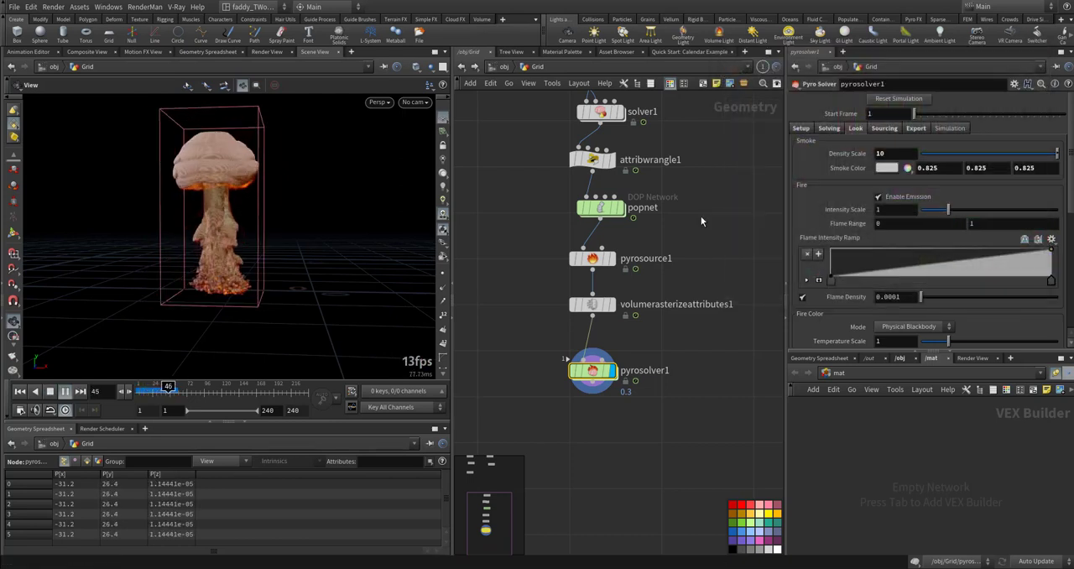
pyautogui.hotkey('ctrl', 'Up')
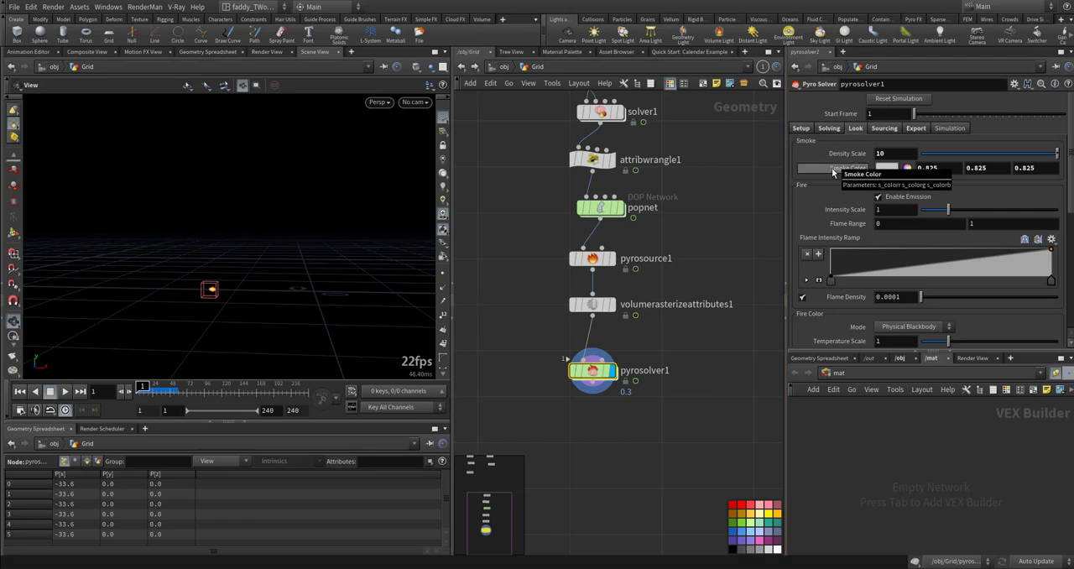
# - Undo all the recent Smoke Color changes on pyrosolver1
pyautogui.hotkey('ctrl', 'z')
pyautogui.hotkey('ctrl', 'z')
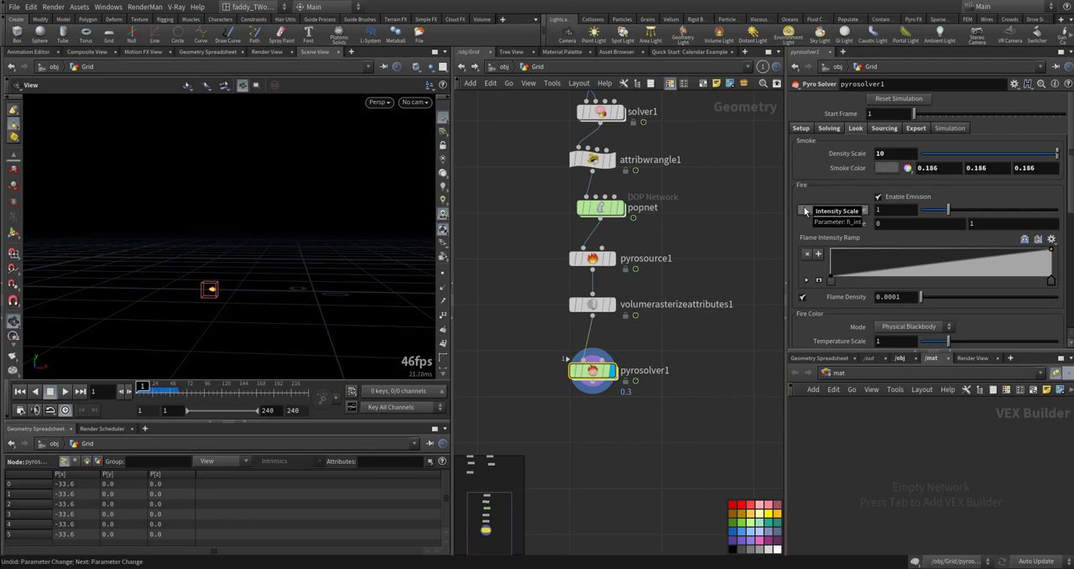
pyautogui.hotkey('ctrl', 'z')
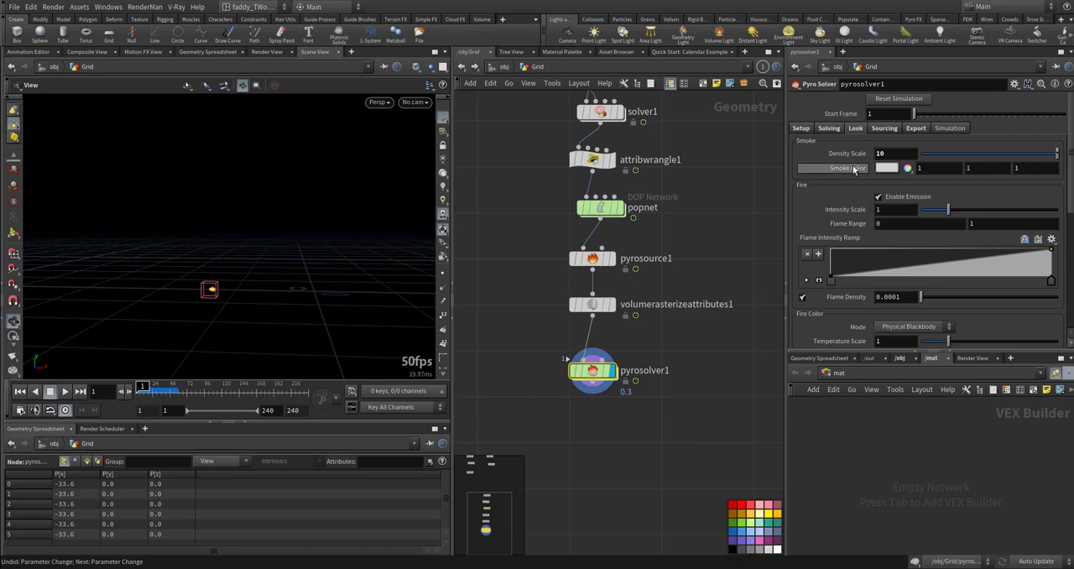
# - Set the smoke Density Scale of pyrosolver1 to 5 and play the simulation
pyautogui.moveTo(884, 153); pyautogui.dragTo(851, 154)
pyautogui.write('5')
pyautogui.press('Return')
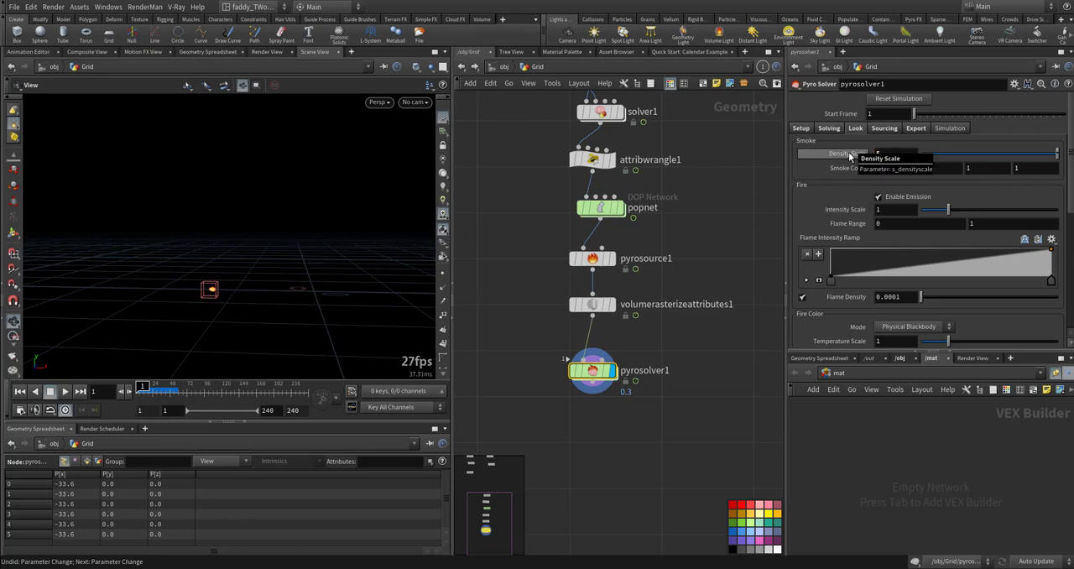
pyautogui.press('Up')
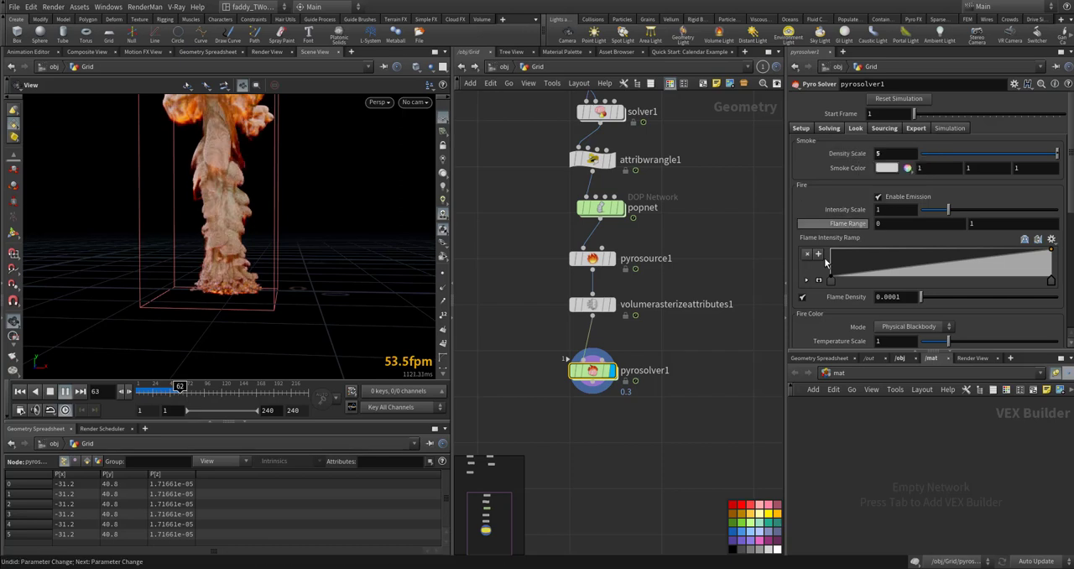
# - Enlarge pyrosolver1's Flame Intensity Ramp and add a raised point near 0.13 and a lower point near 0.53
pyautogui.scroll(-2, 822, 277)
pyautogui.click(819, 230)
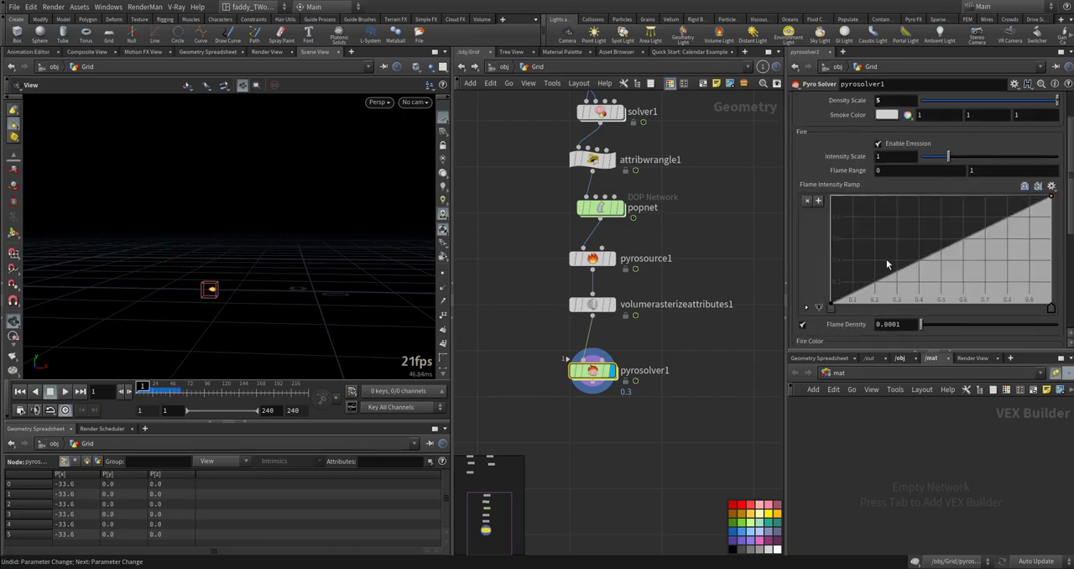
pyautogui.moveTo(879, 279); pyautogui.dragTo(861, 231)
pyautogui.moveTo(932, 219); pyautogui.dragTo(949, 253)
# - Set both new Flame Intensity Ramp points to Catmull-Rom interpolation, then play the simulation and examine the full plume
pyautogui.rightClick(948, 255)
pyautogui.moveTo(960, 263)
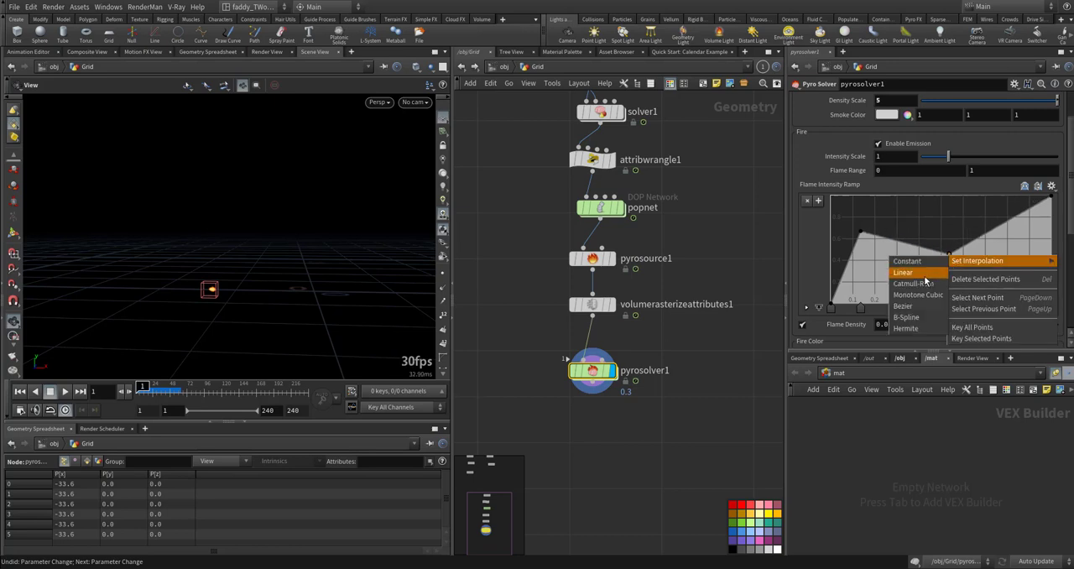
pyautogui.click(913, 283)
pyautogui.rightClick(862, 233)
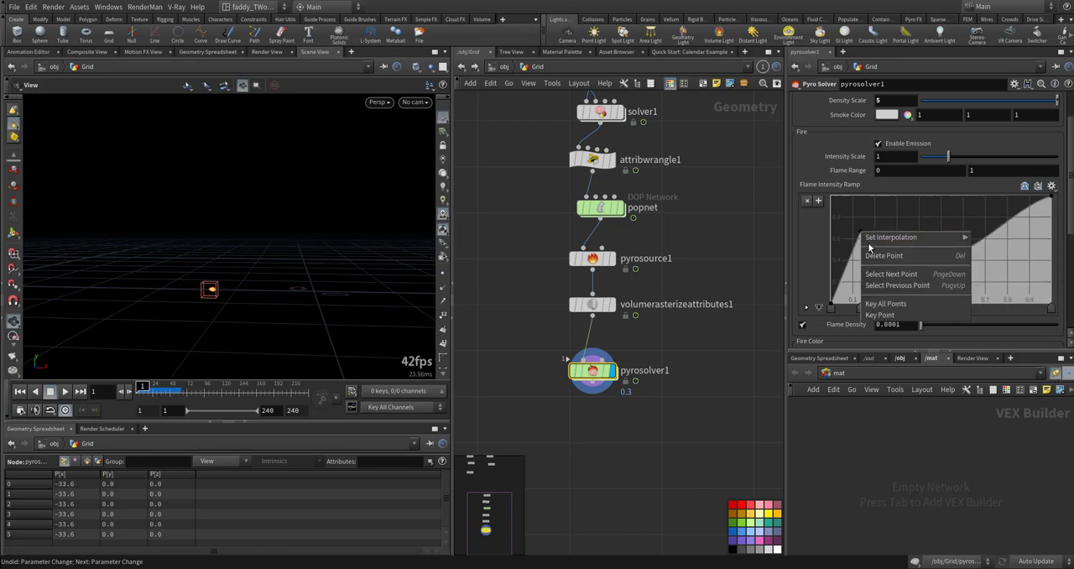
pyautogui.moveTo(873, 238)
pyautogui.click(1010, 259)
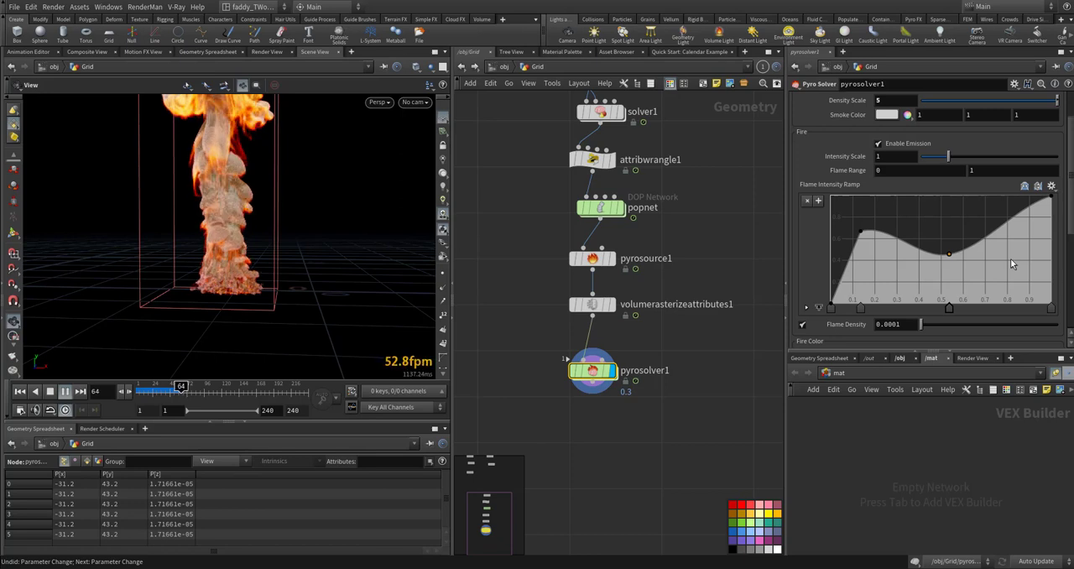
pyautogui.press('Escape')
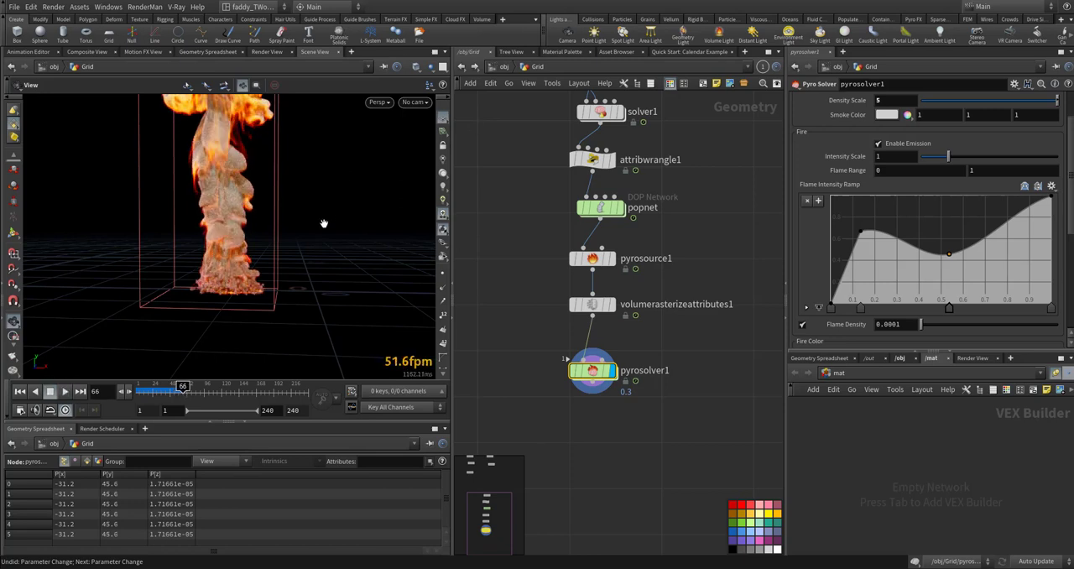
pyautogui.moveTo(324, 223); pyautogui.dragTo(248, 239)
pyautogui.scroll(-4, 227, 249)
pyautogui.moveTo(227, 250); pyautogui.dragTo(217, 256, button='middle')
# - Add a Pyro Bake Volume node below pyrosolver1, wire the solver's output into it and display it
pyautogui.moveTo(533, 412); pyautogui.dragTo(540, 384, button='middle')
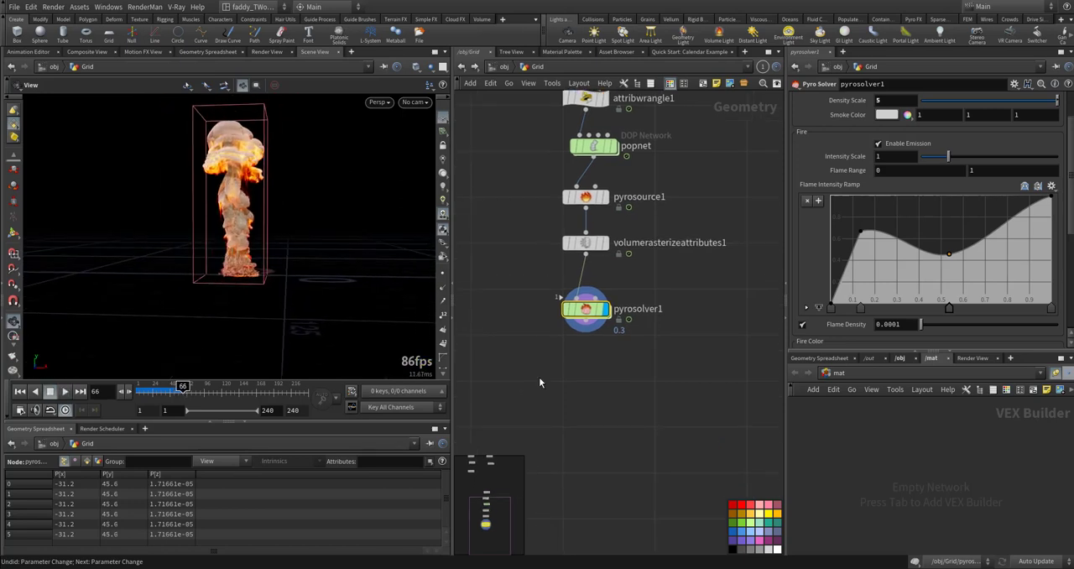
pyautogui.press('Tab')
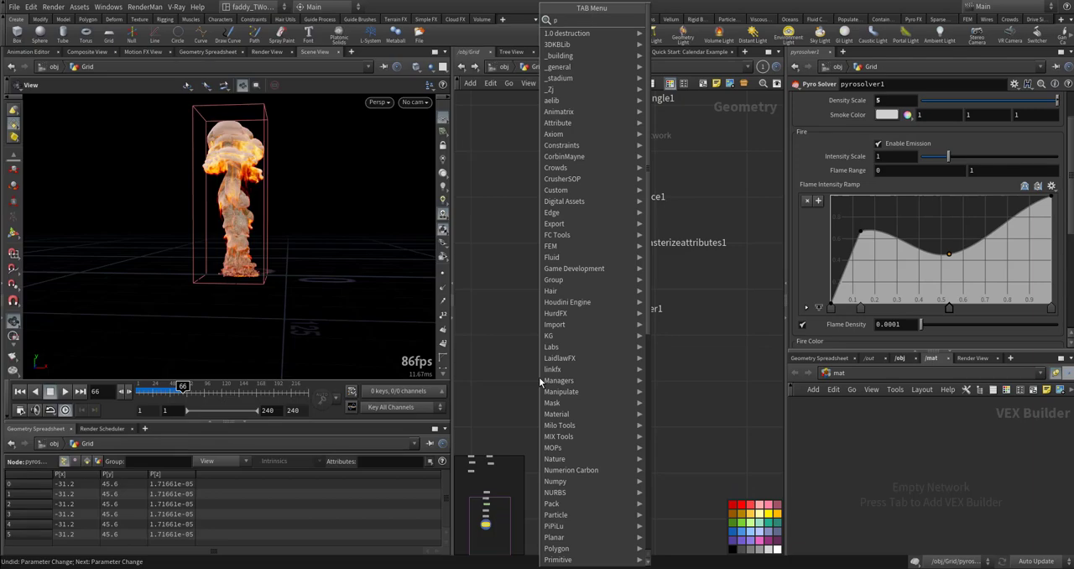
pyautogui.write('pba')
pyautogui.press('Return')
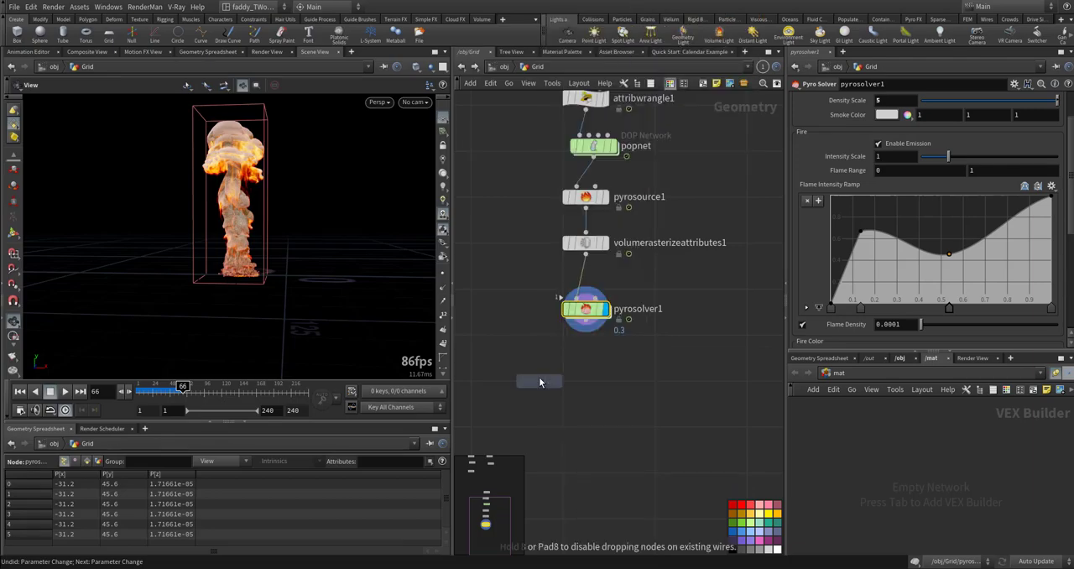
pyautogui.click(540, 382)
pyautogui.click(540, 369)
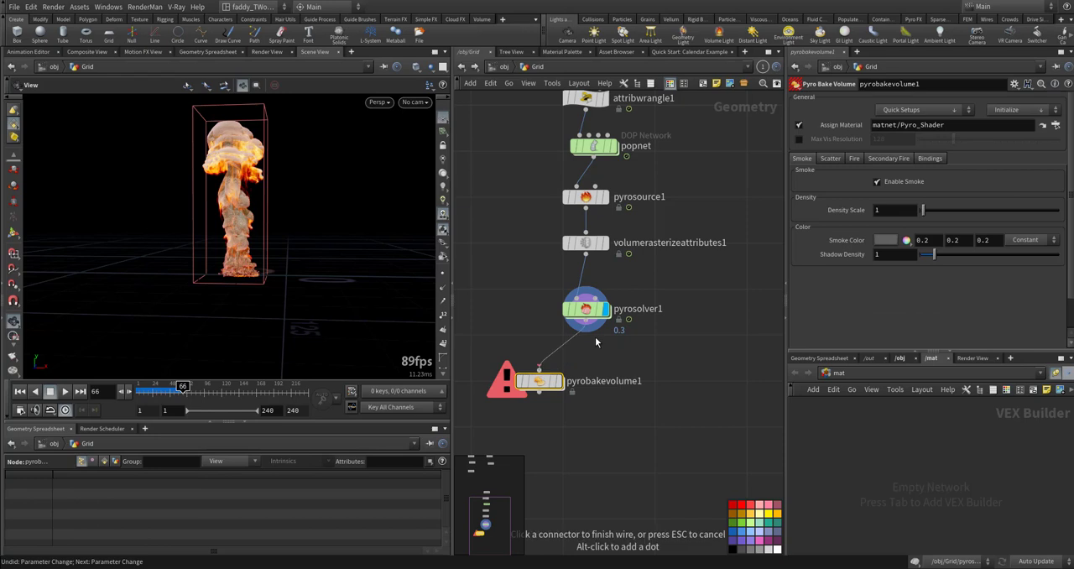
pyautogui.click(586, 324)
pyautogui.click(557, 382)
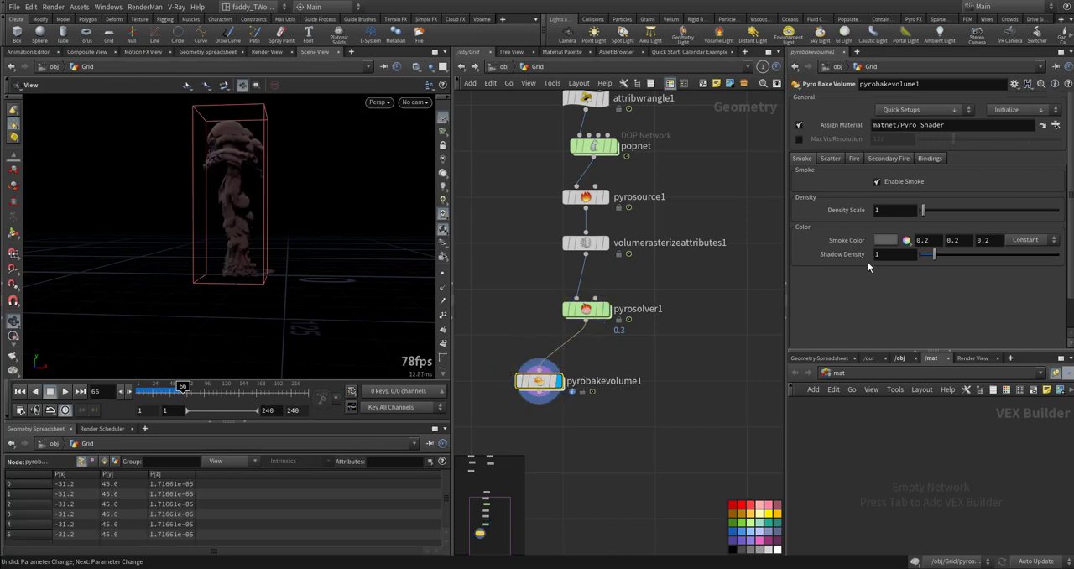
# - Enable Scatter and Fire on pyrobakevolume1, play the result from the first frame and return to frame 1
pyautogui.click(831, 158)
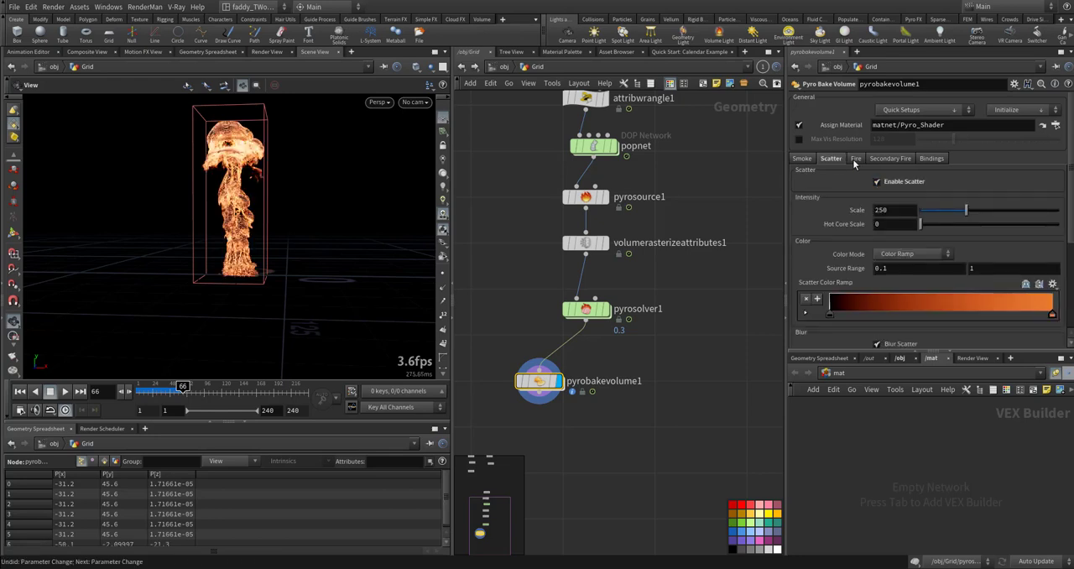
pyautogui.click(855, 158)
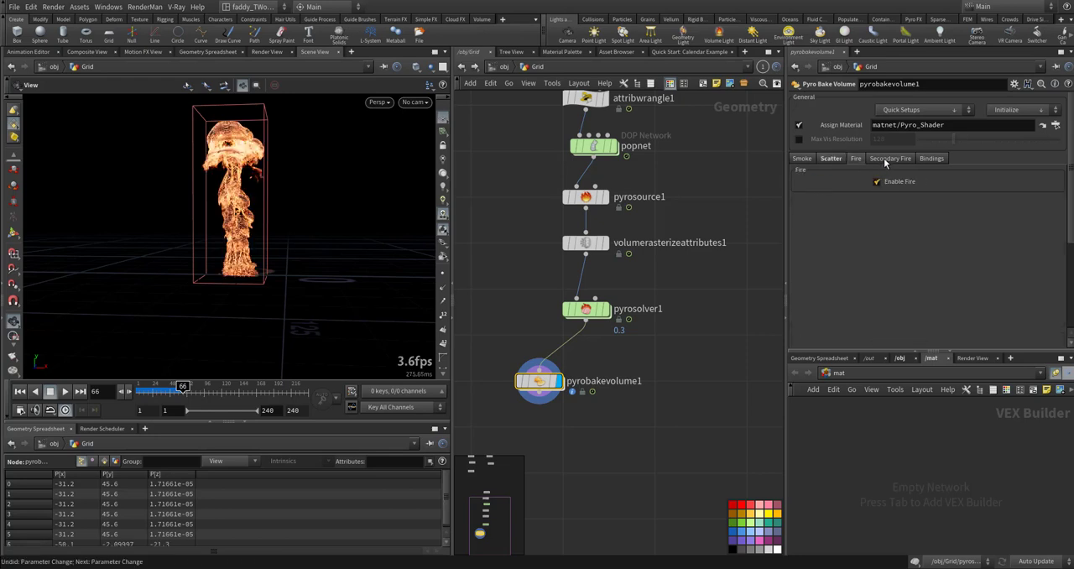
pyautogui.click(877, 183)
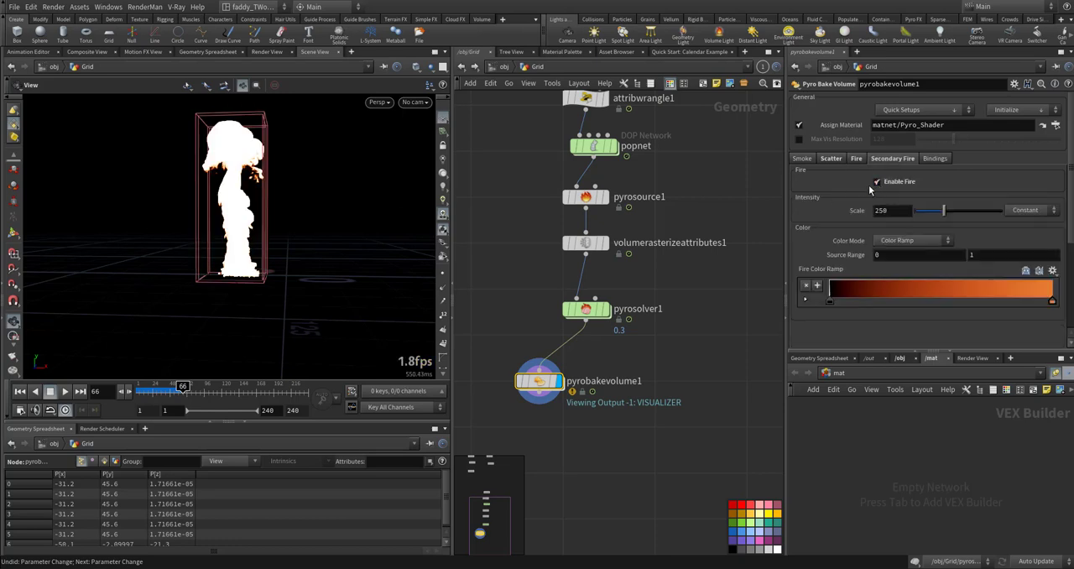
pyautogui.click(855, 159)
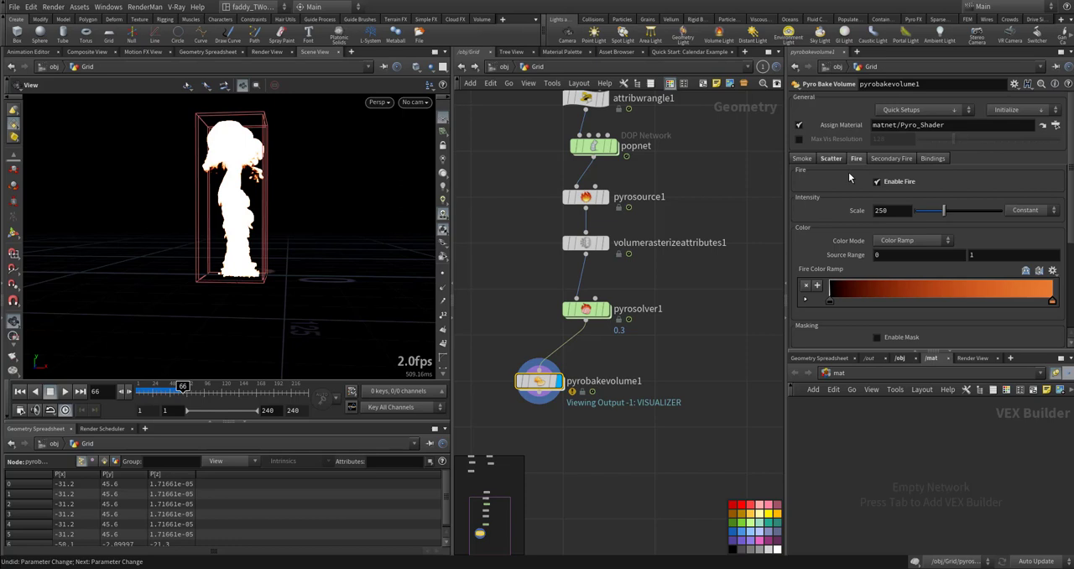
pyautogui.hotkey('ctrl', 'Up')
pyautogui.press('Up')
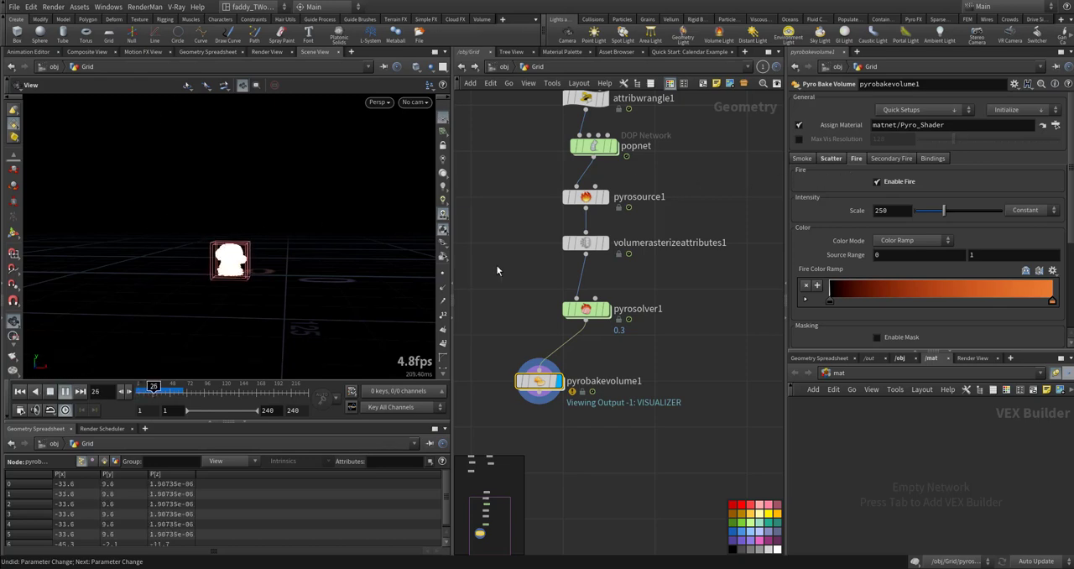
pyautogui.press('Up')
pyautogui.hotkey('ctrl', 'Up')
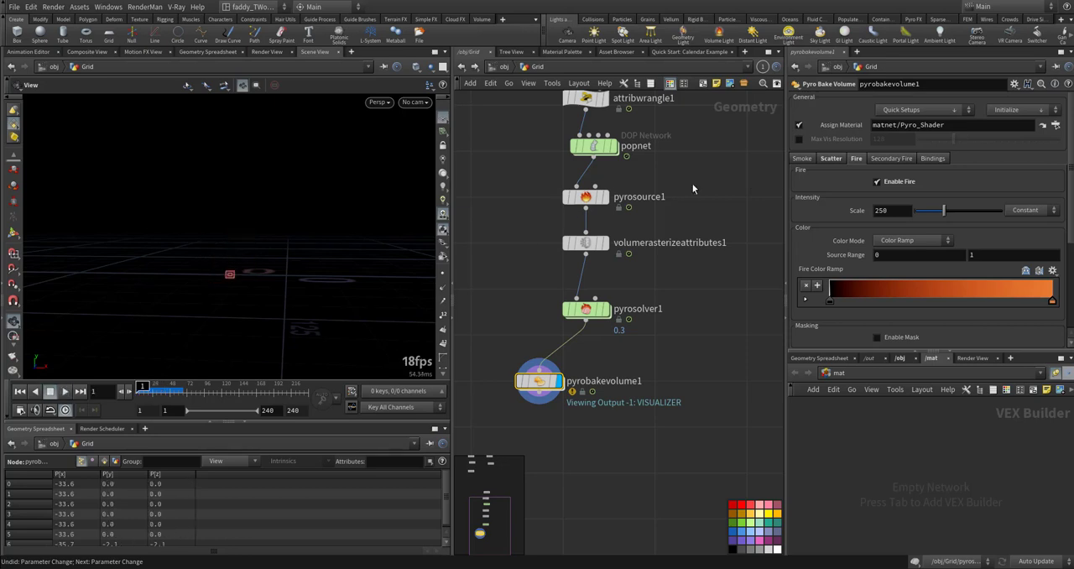
# - Set pyrobakevolume1's smoke Density Scale to 10 and Smoke Color to a dark 0.051, and play the simulation
pyautogui.click(802, 157)
pyautogui.click(879, 208)
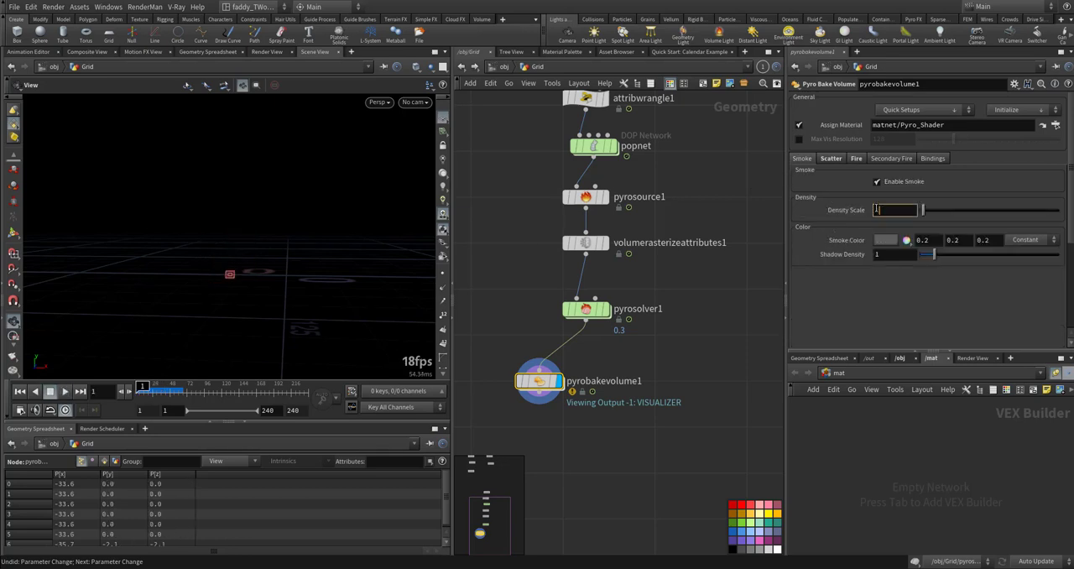
pyautogui.write('10')
pyautogui.press('Return')
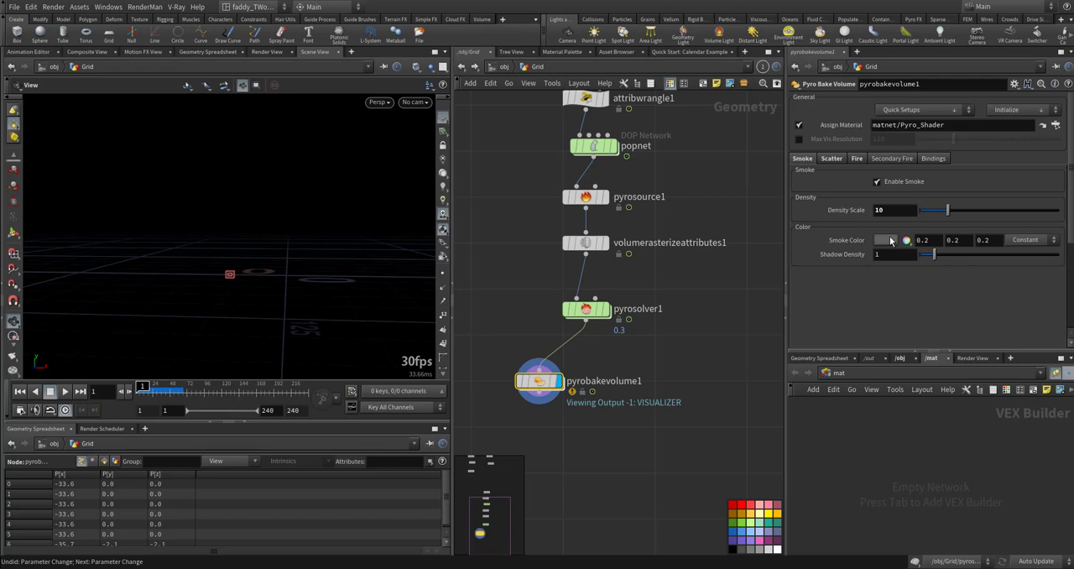
pyautogui.click(891, 241)
pyautogui.moveTo(914, 237); pyautogui.dragTo(898, 242)
pyautogui.click(1039, 51)
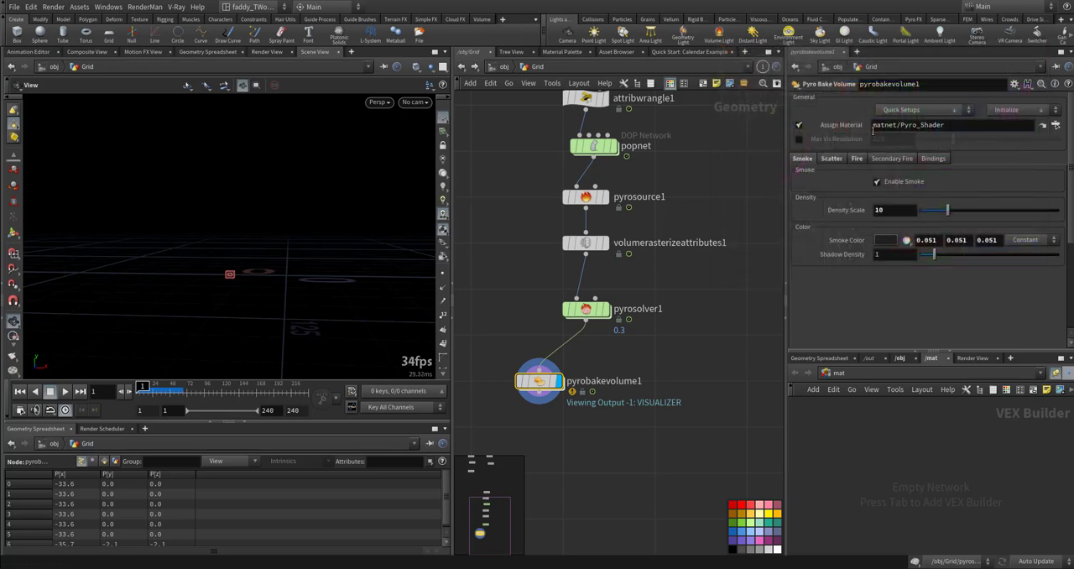
pyautogui.click(832, 159)
pyautogui.click(856, 159)
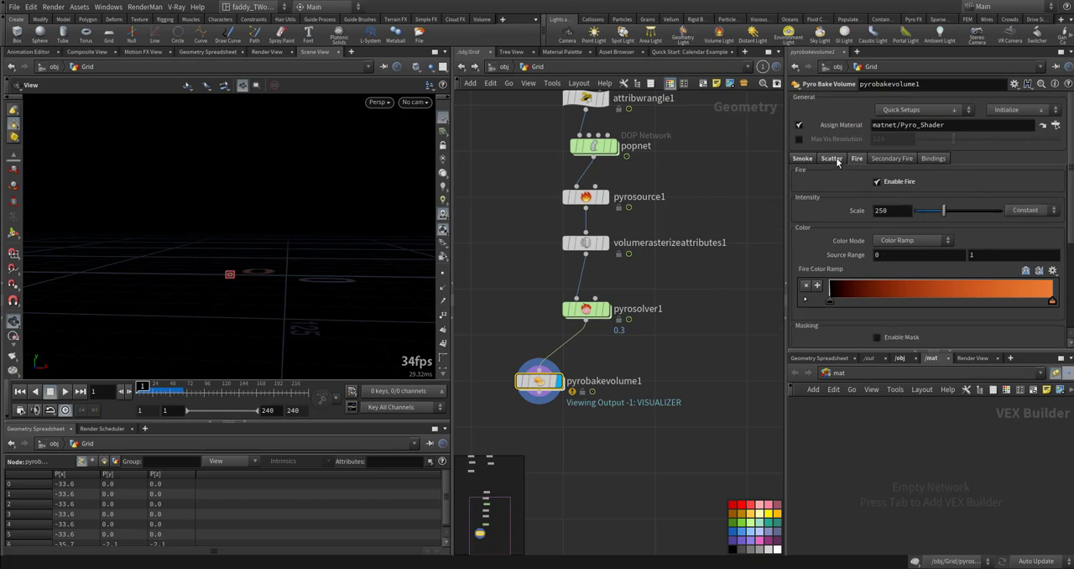
pyautogui.press('Up')
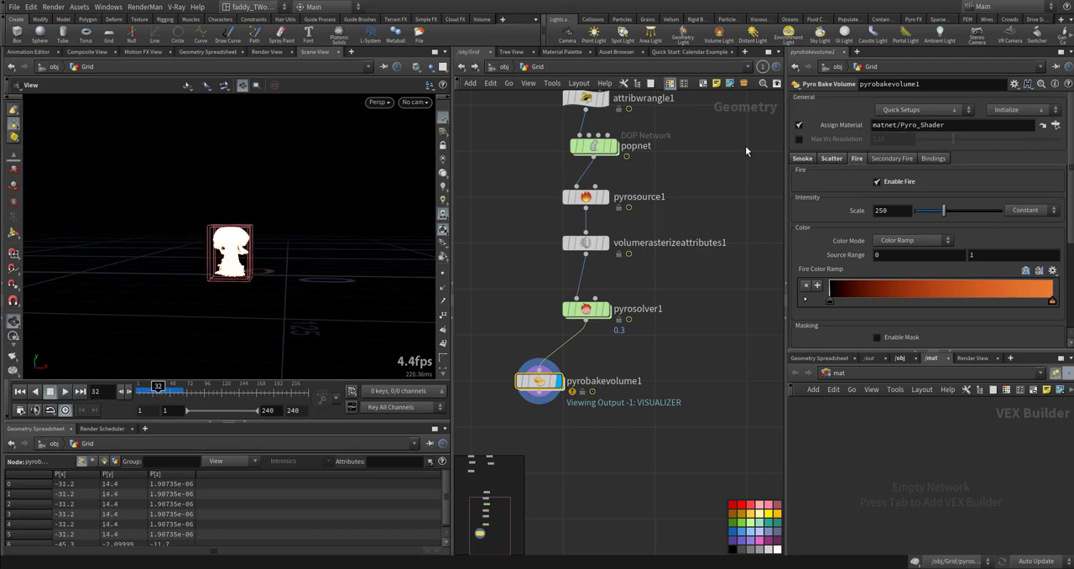
# - Try a fire Intensity Scale of 2500 on pyrobakevolume1 and return it to 250
pyautogui.moveTo(234, 259); pyautogui.dragTo(410, 223, button='right')
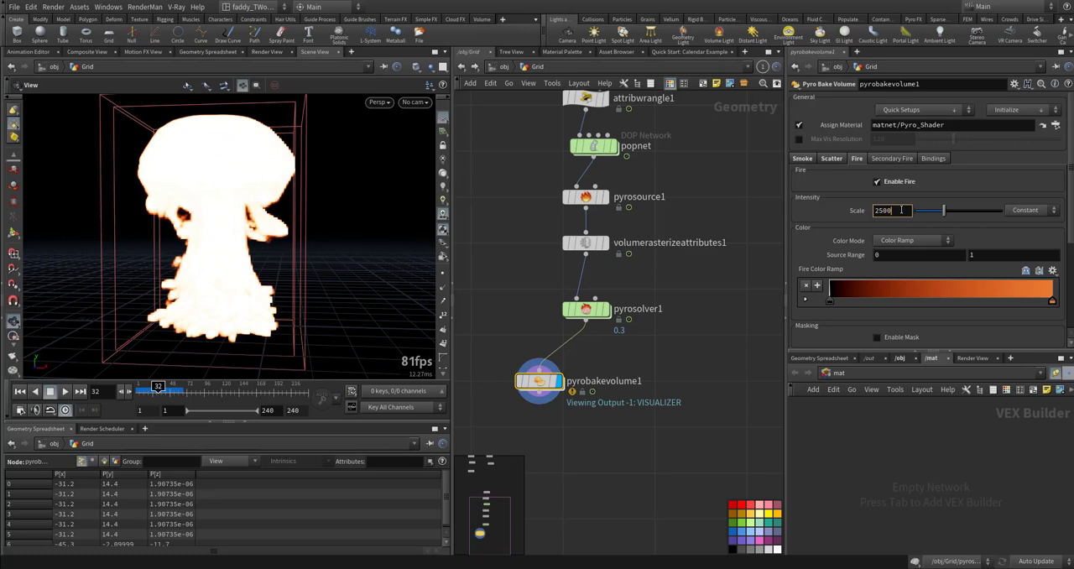
pyautogui.press('Return')
pyautogui.moveTo(901, 210); pyautogui.dragTo(842, 215)
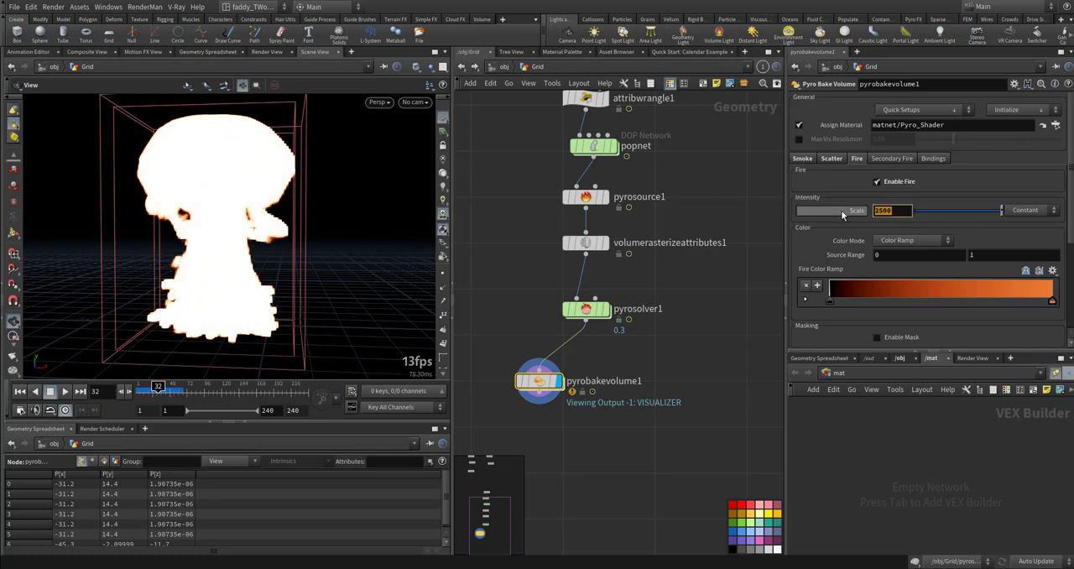
pyautogui.write('250')
pyautogui.press('Return')
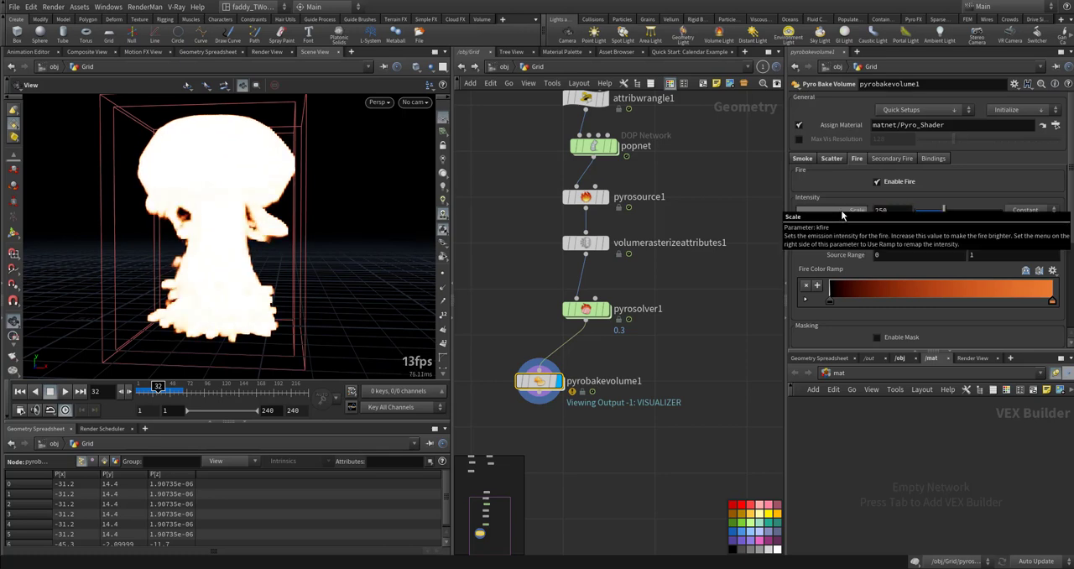
pyautogui.hotkey('ctrl', 'z')
pyautogui.hotkey('ctrl', 'z')
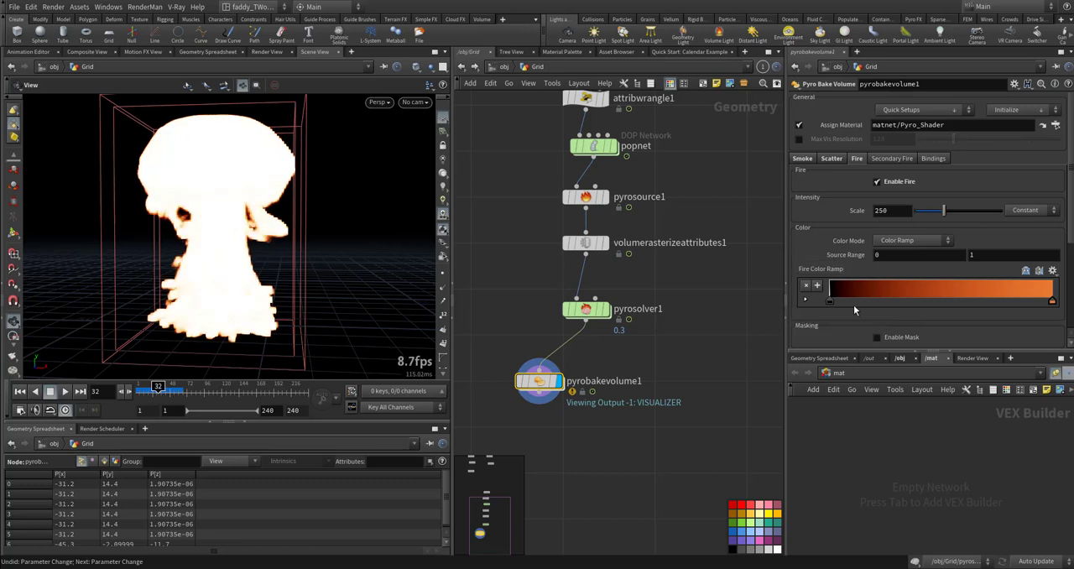
# - Enable the fire mask with Mask Center 0.04 and Mask Width 0.167, and set the fire Intensity Scale to 2500
pyautogui.scroll(-5, 843, 314)
pyautogui.click(877, 225)
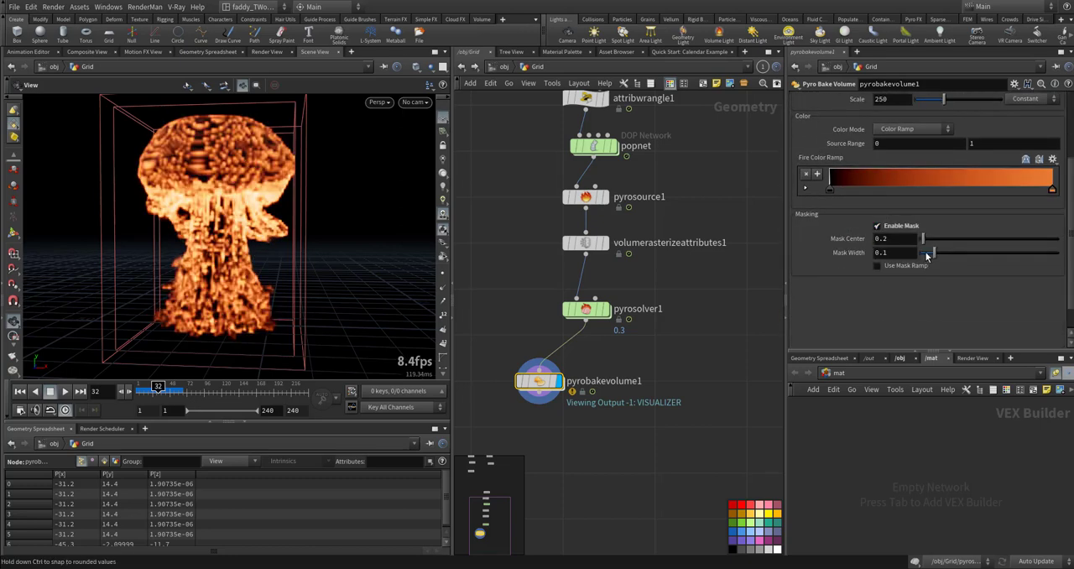
pyautogui.scroll(2, 901, 154)
pyautogui.write('0')
pyautogui.press('Return')
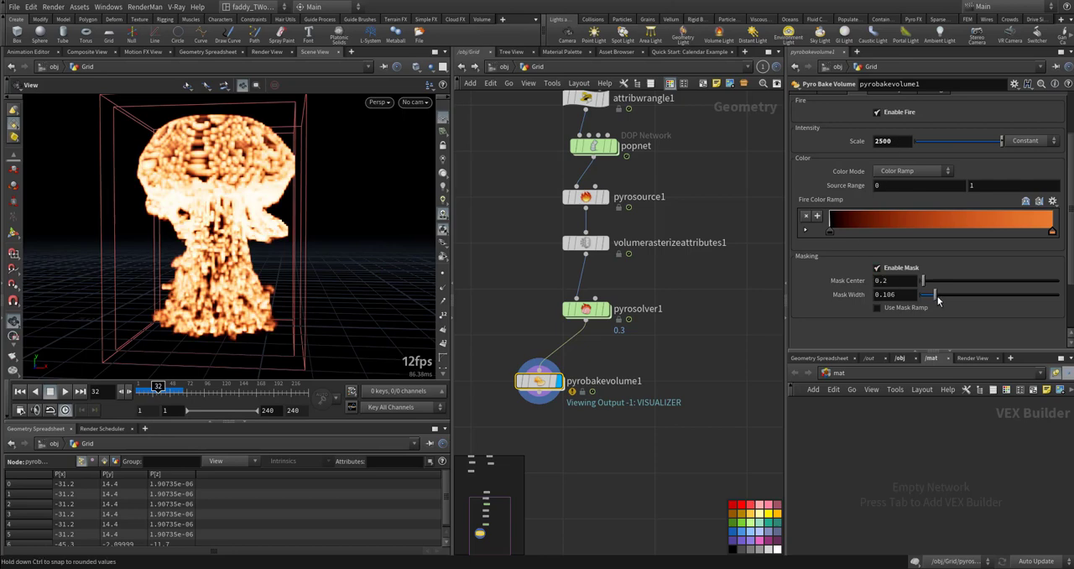
pyautogui.moveTo(938, 301); pyautogui.dragTo(919, 285)
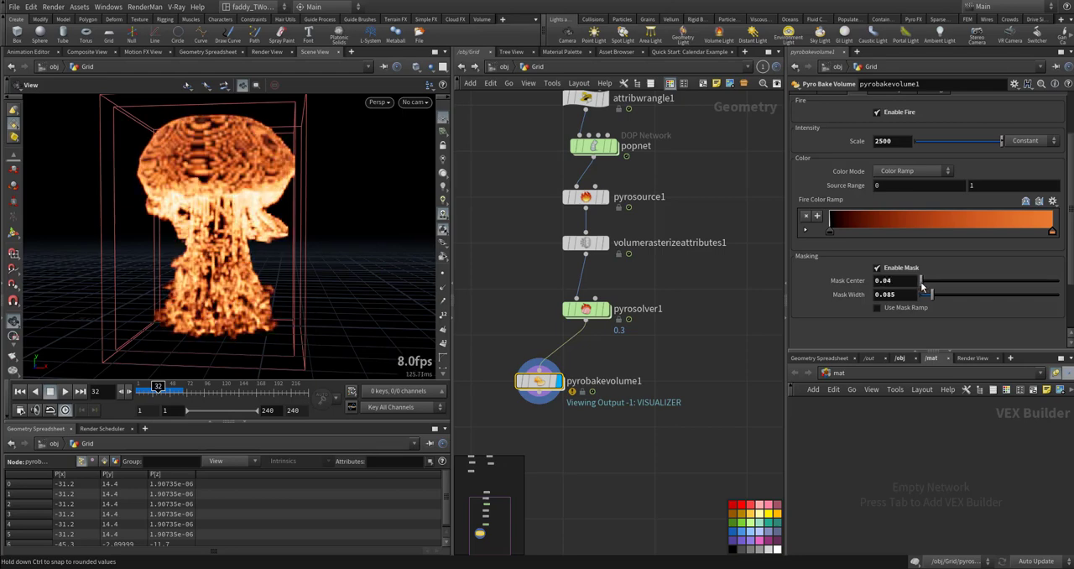
pyautogui.moveTo(933, 298)
pyautogui.mouseDown()
pyautogui.moveTo(969, 296)
pyautogui.moveTo(949, 294)
pyautogui.mouseUp()
# - Set the scatter Intensity Scale of pyrobakevolume1 to 2500
pyautogui.scroll(3, 853, 187)
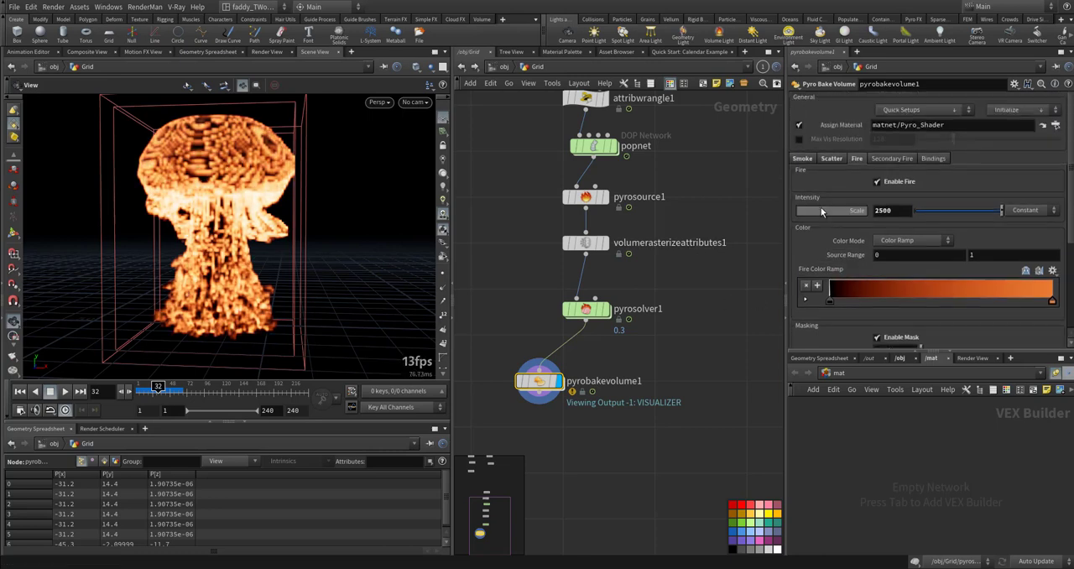
pyautogui.click(831, 159)
pyautogui.scroll(-5, 886, 281)
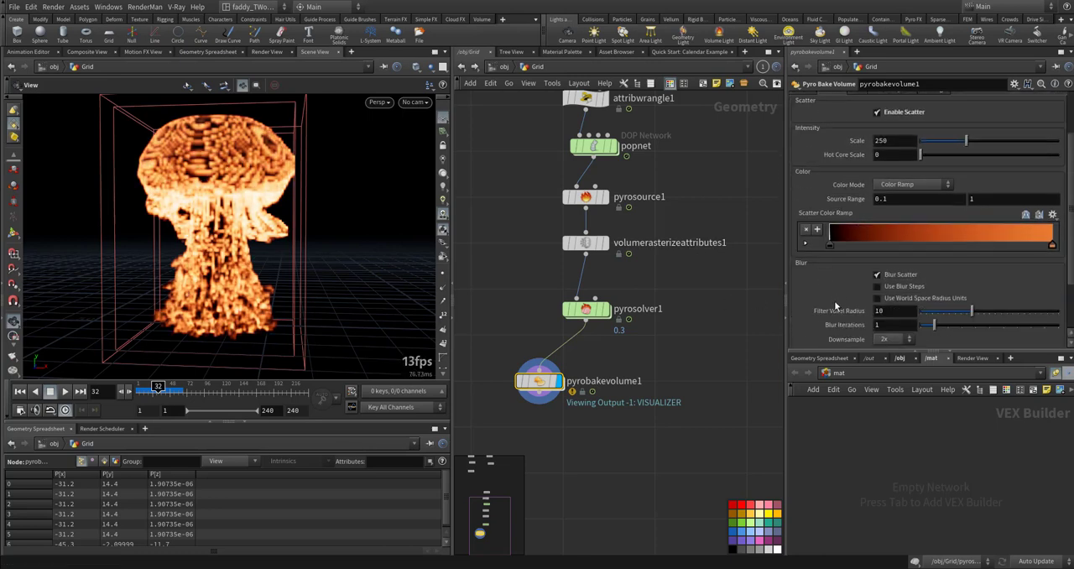
pyautogui.scroll(-1, 891, 297)
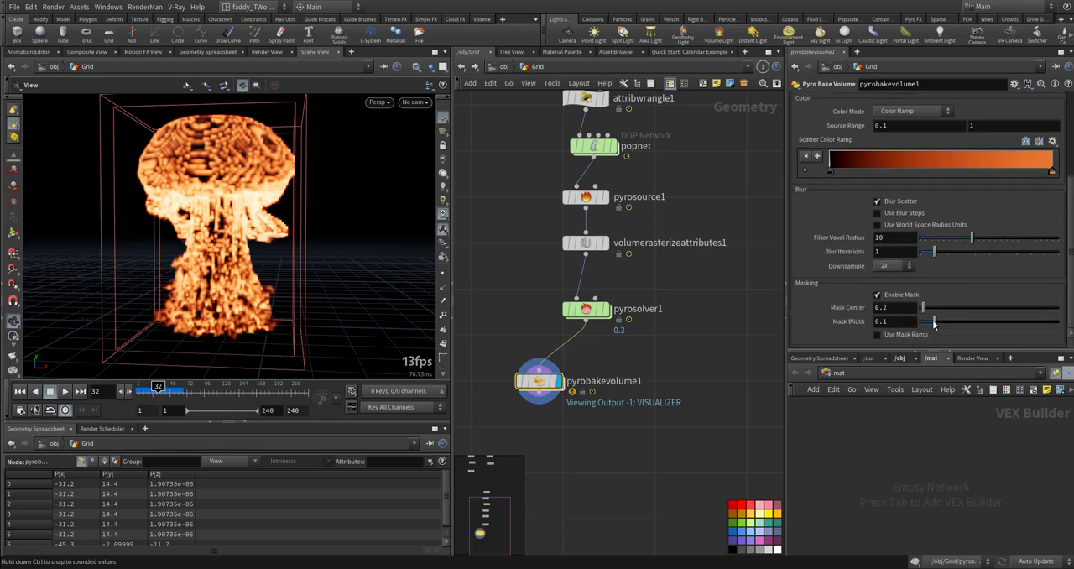
pyautogui.scroll(5, 814, 276)
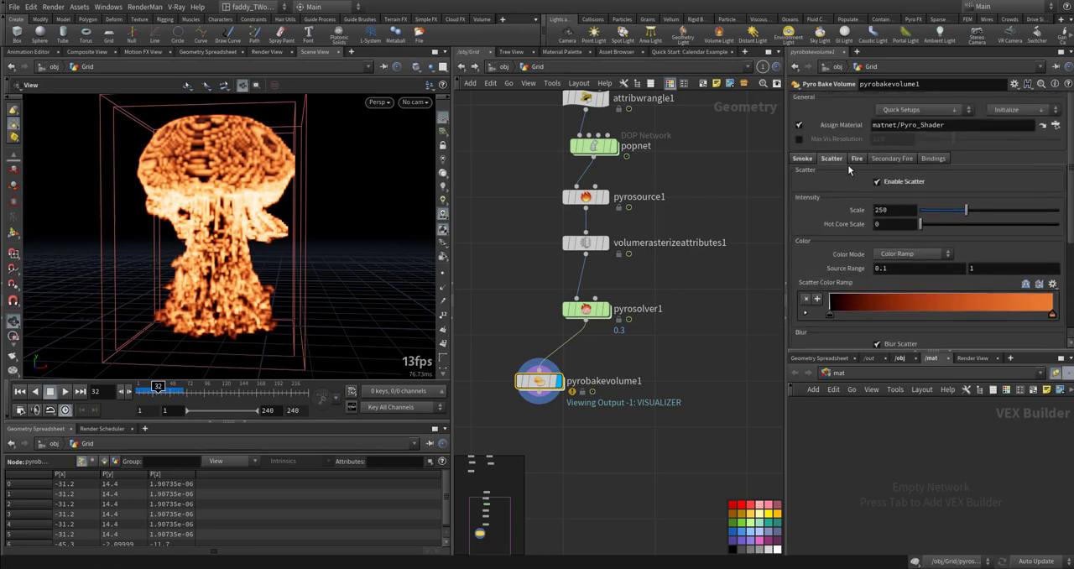
pyautogui.scroll(-2, 833, 253)
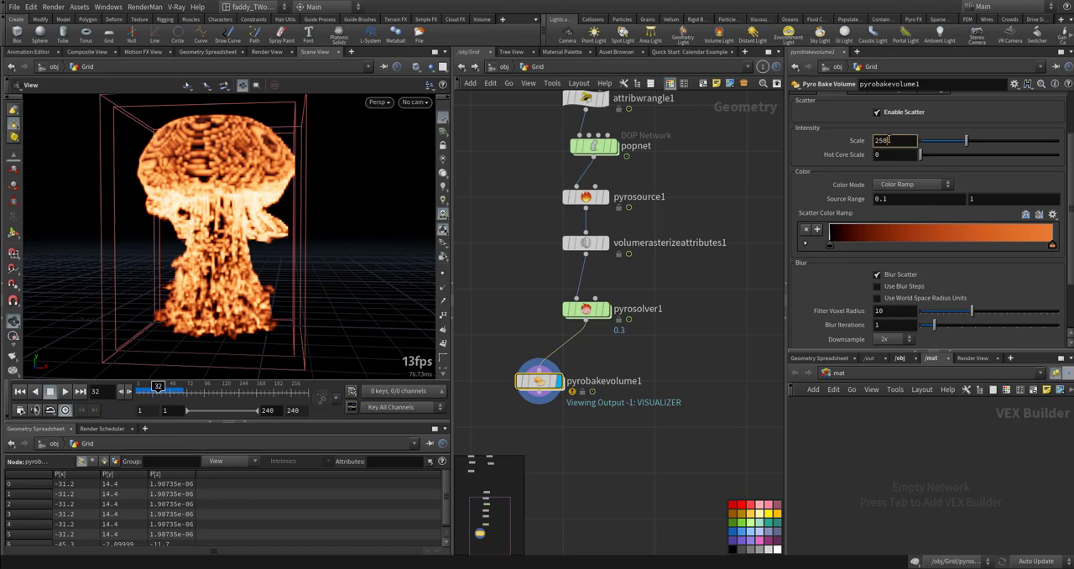
pyautogui.write('0')
pyautogui.press('Return')
# - Test different scatter Mask Center values, undo that change, and set the scatter Mask Width to 0.618
pyautogui.scroll(-2, 806, 219)
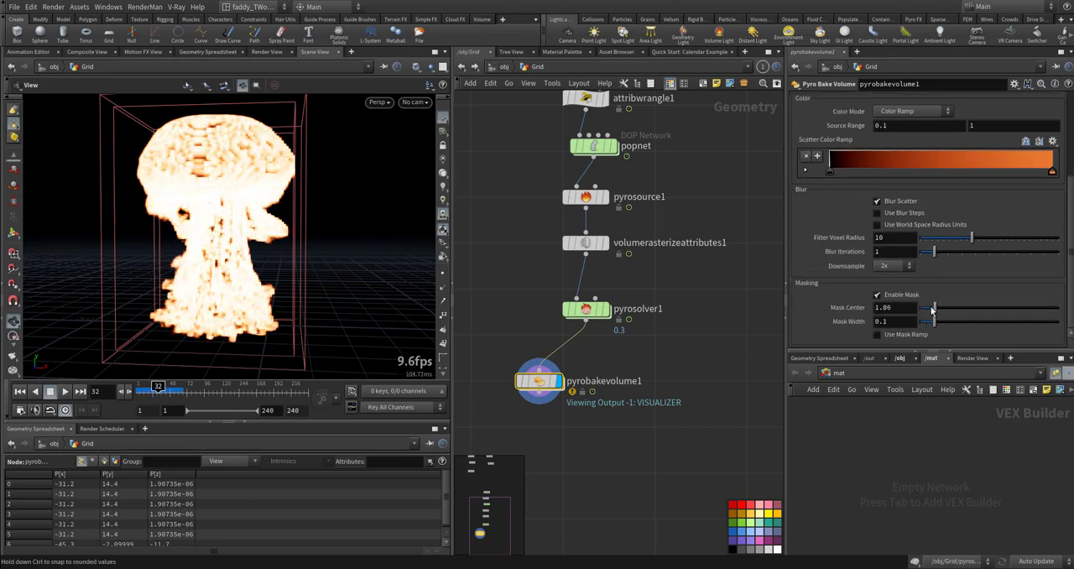
pyautogui.moveTo(930, 309); pyautogui.dragTo(913, 307)
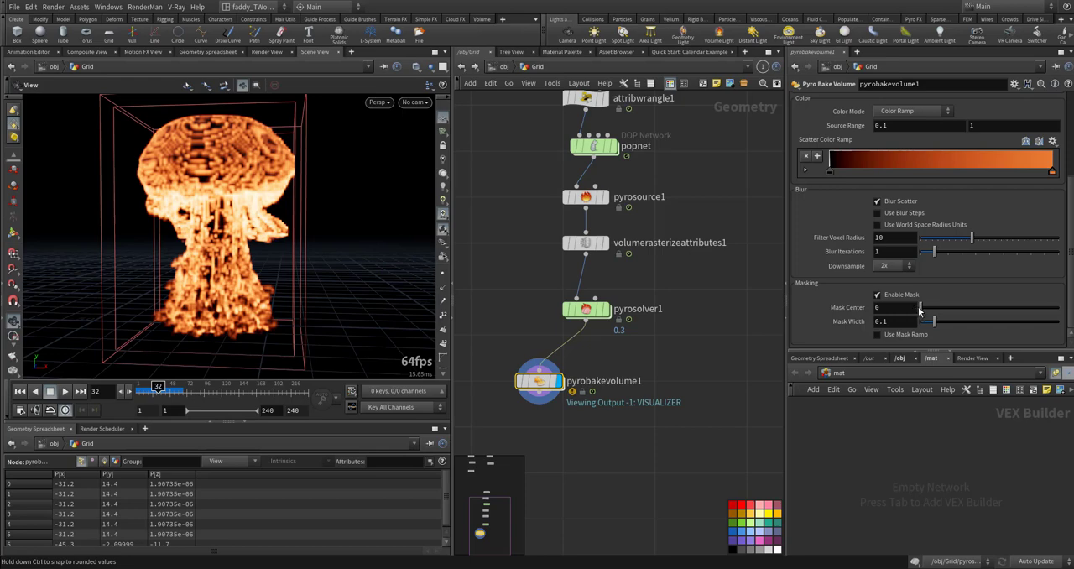
pyautogui.hotkey('ctrl', 'z')
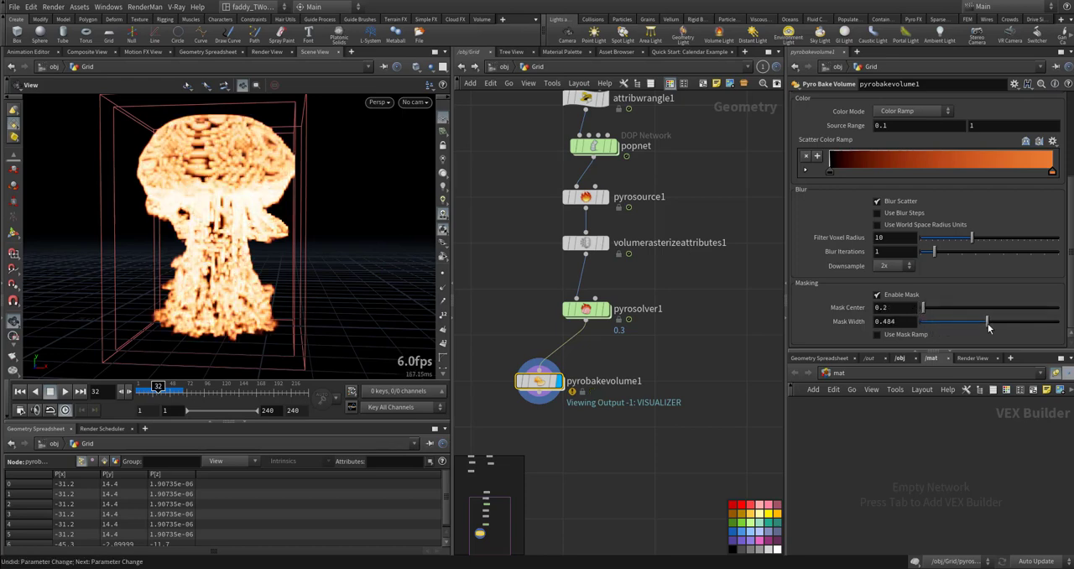
pyautogui.moveTo(938, 322); pyautogui.dragTo(1004, 319)
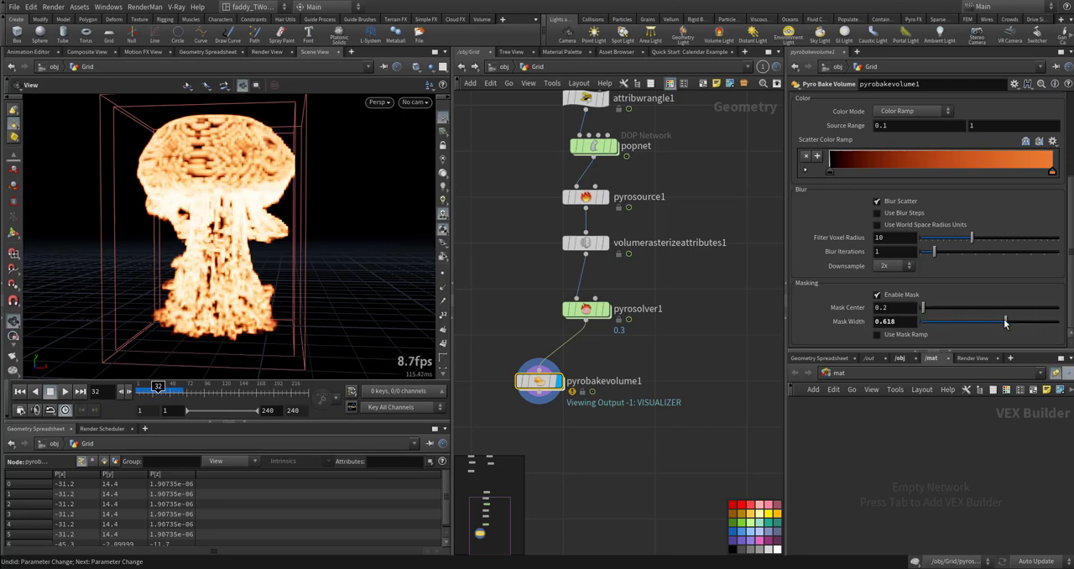
# - Play the baked simulation from the first frame and examine the fire plume from different views
pyautogui.hotkey('ctrl', 'Up')
pyautogui.press('Up')
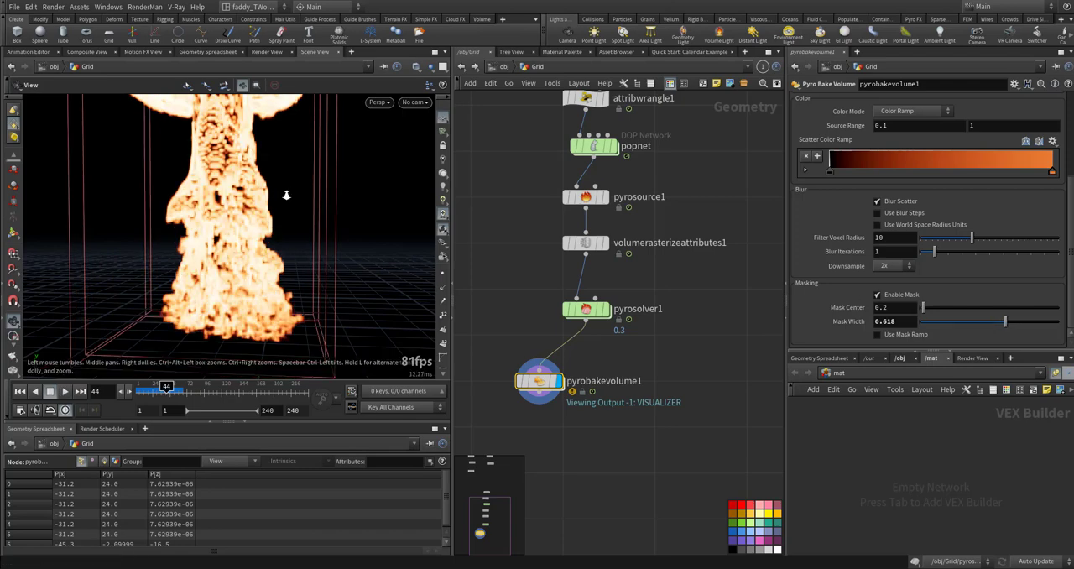
pyautogui.moveTo(286, 194); pyautogui.dragTo(172, 243, button='right')
pyautogui.moveTo(172, 243); pyautogui.dragTo(138, 258, button='middle')
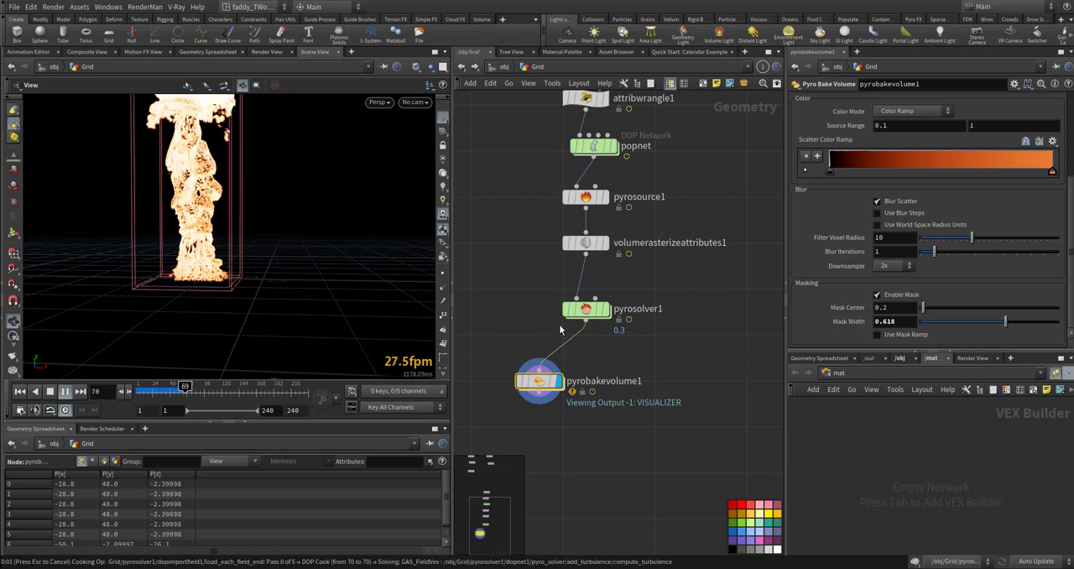
pyautogui.press('Escape')
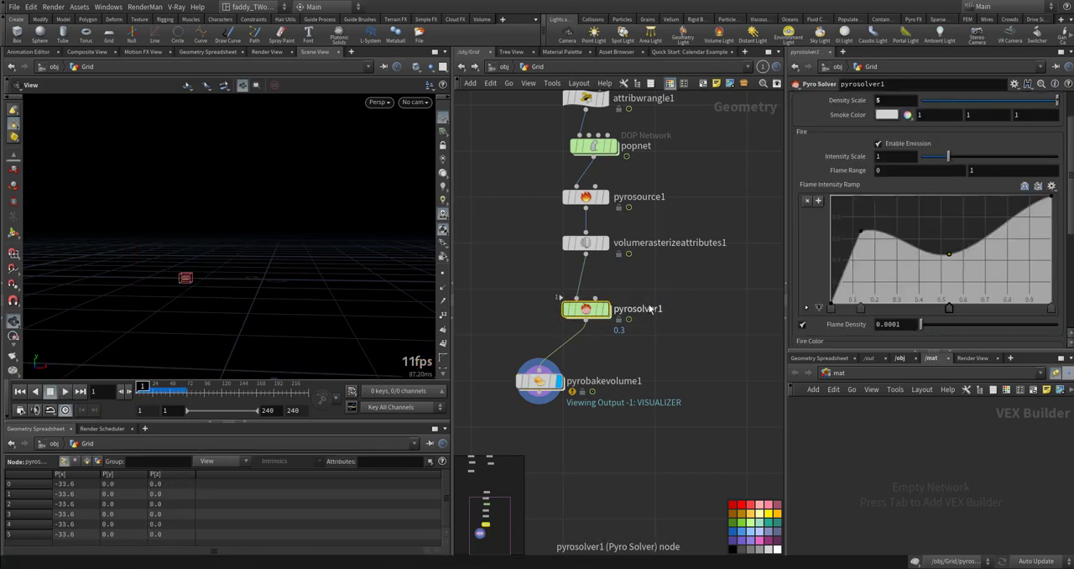
# - Display pyrosolver1, play its simulation briefly and return to the first frame
pyautogui.click(607, 309)
pyautogui.press('Up')
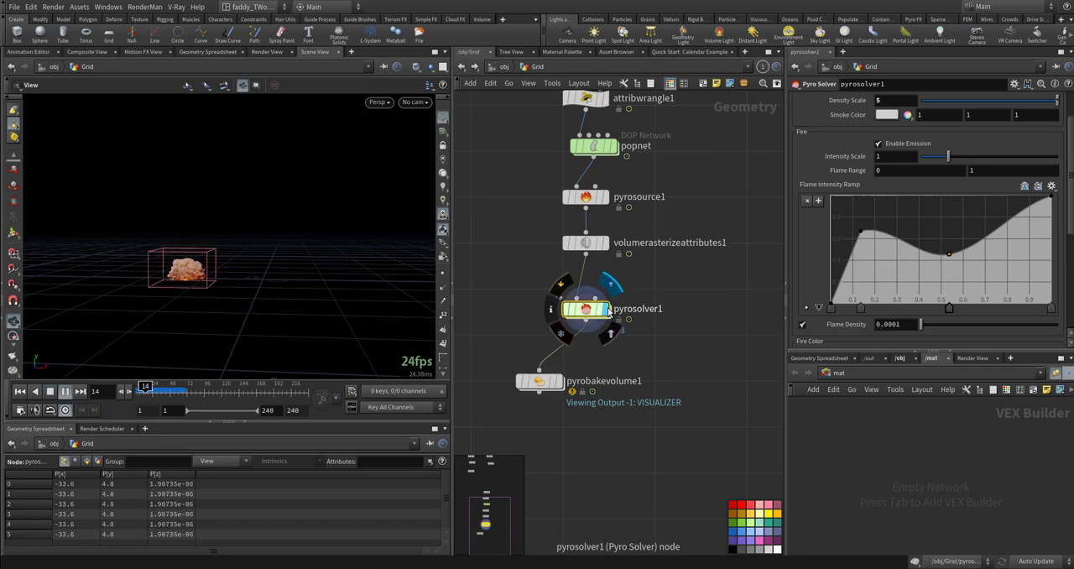
pyautogui.hotkey('ctrl', 'Up')
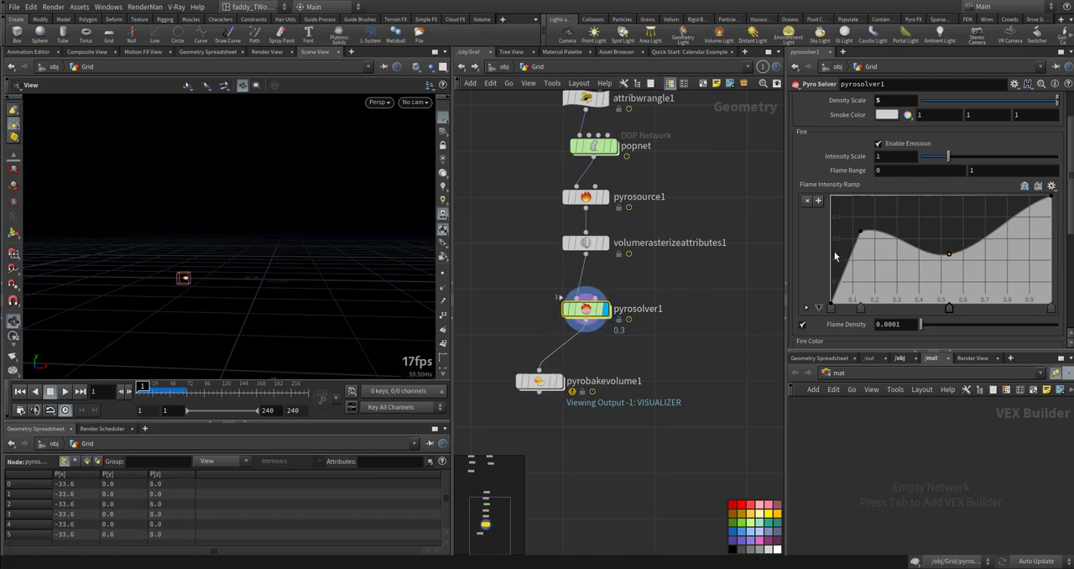
# - Lower pyrosolver1's two middle Flame Intensity Ramp points to positions of about 0.34 and 0.62, and play the result from the first frame
pyautogui.moveTo(864, 234); pyautogui.dragTo(906, 289)
pyautogui.moveTo(950, 255); pyautogui.dragTo(967, 269)
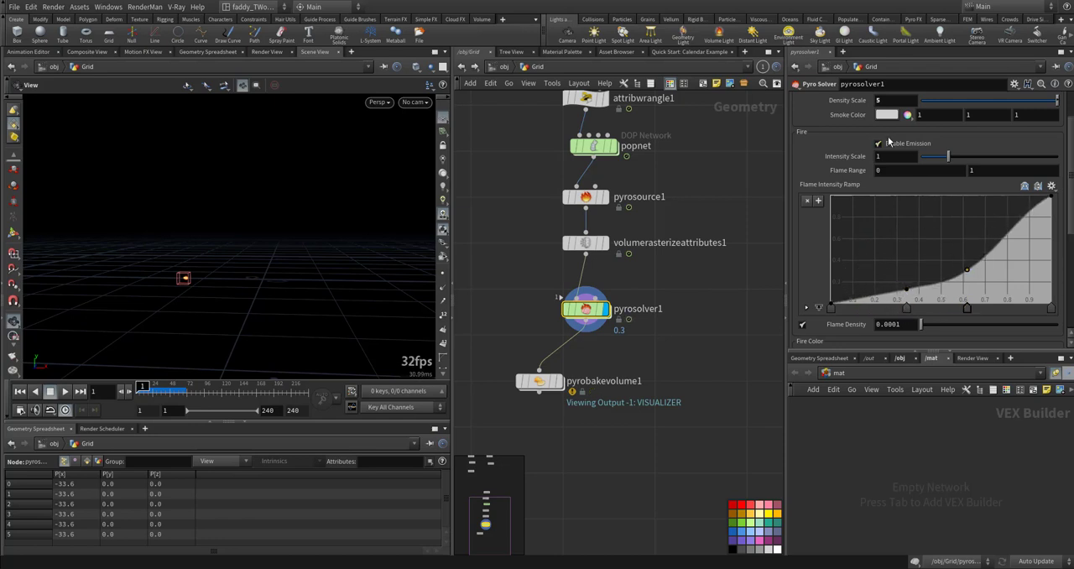
pyautogui.press('Up')
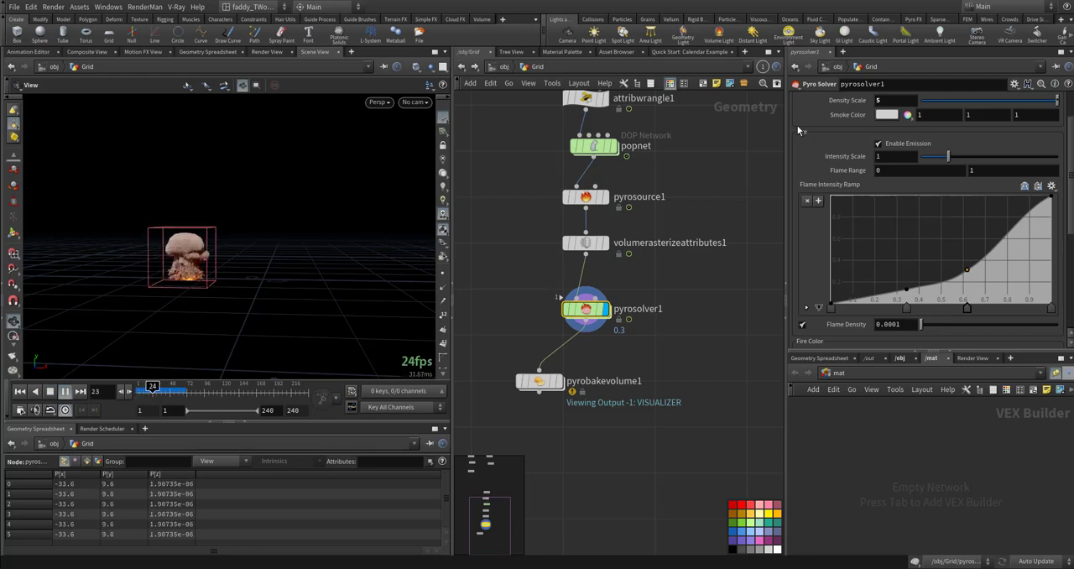
pyautogui.hotkey('ctrl', 'Up')
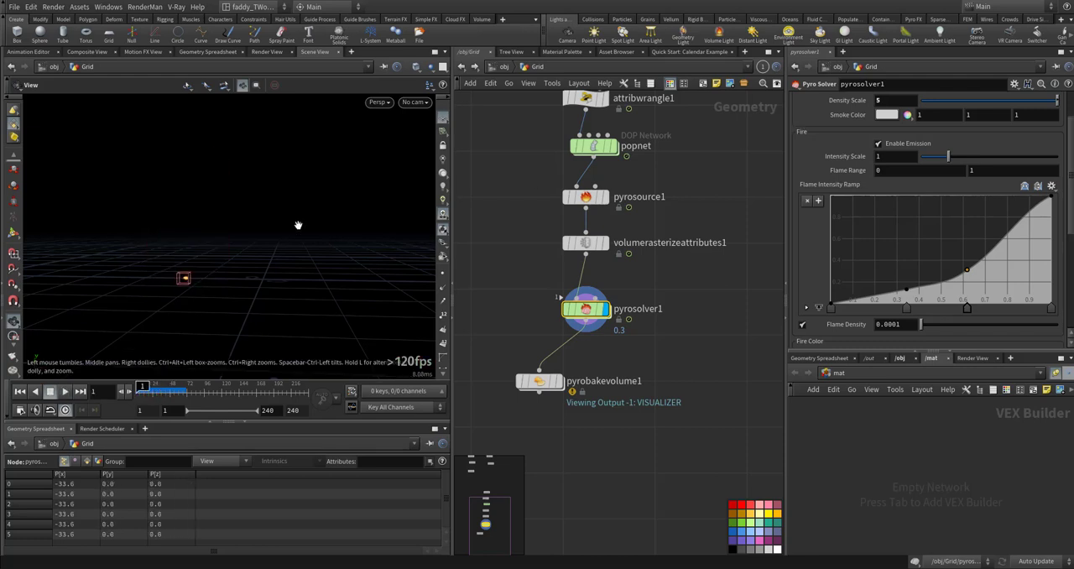
# - Display pyrobakevolume1 again and play the baked result to around frame 49
pyautogui.click(559, 381)
pyautogui.press('Up')
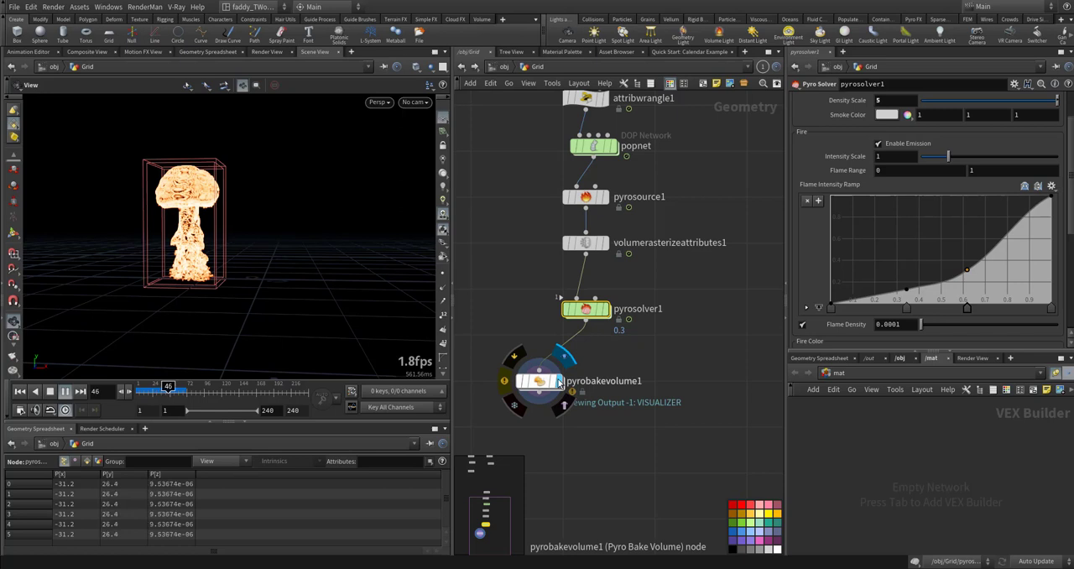
pyautogui.press('Escape')
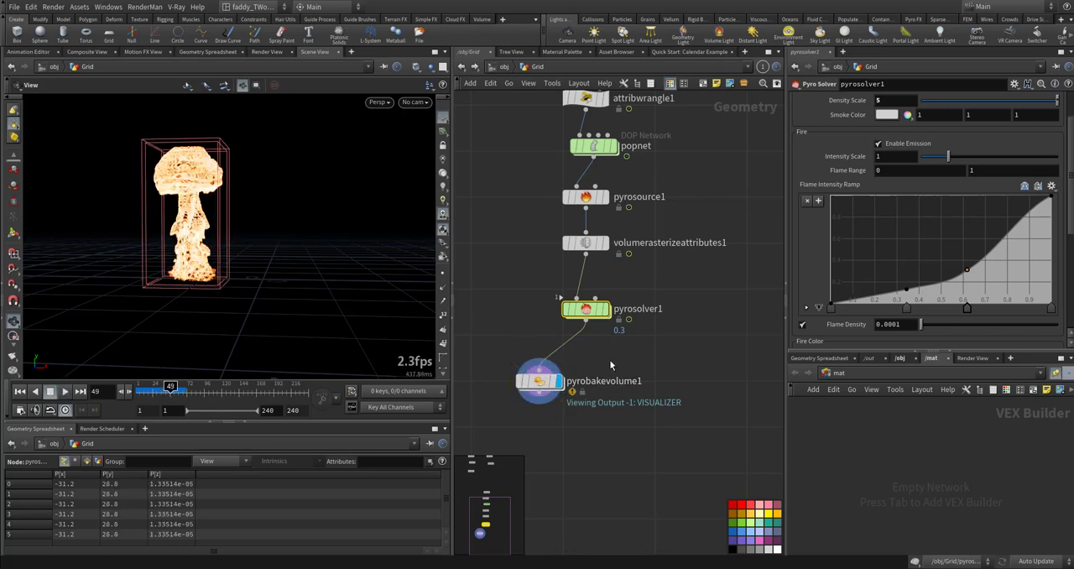
# - Set the scatter Intensity Scale of pyrobakevolume1 to 500
pyautogui.click(540, 381)
pyautogui.scroll(5, 812, 309)
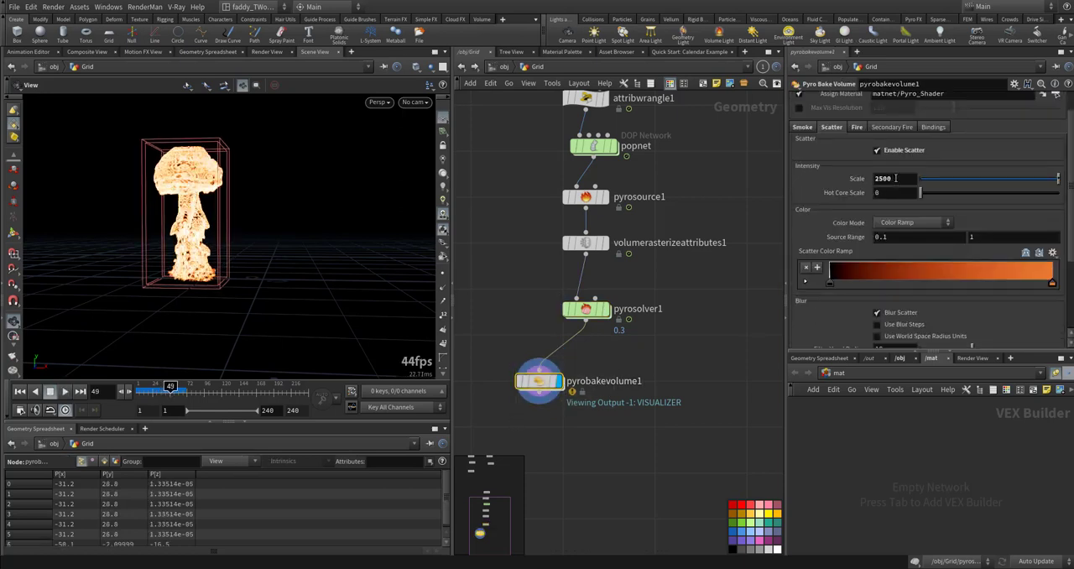
pyautogui.doubleClick(895, 178)
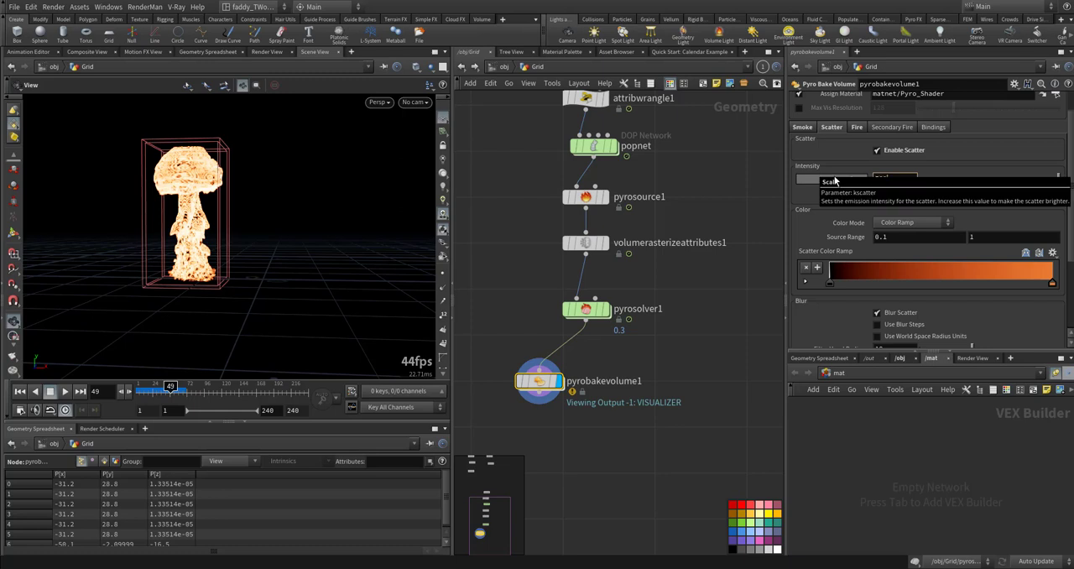
pyautogui.write('500')
pyautogui.press('Return')
pyautogui.scroll(-2, 826, 250)
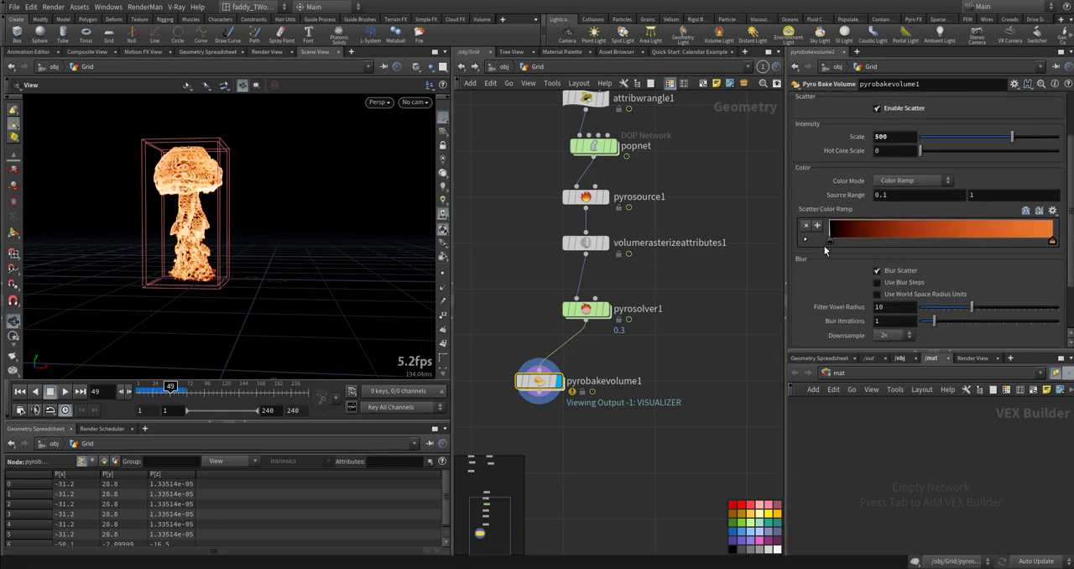
# - Set the fire Intensity Scale of pyrobakevolume1 to 500 and play the simulation
pyautogui.scroll(2, 825, 250)
pyautogui.click(857, 140)
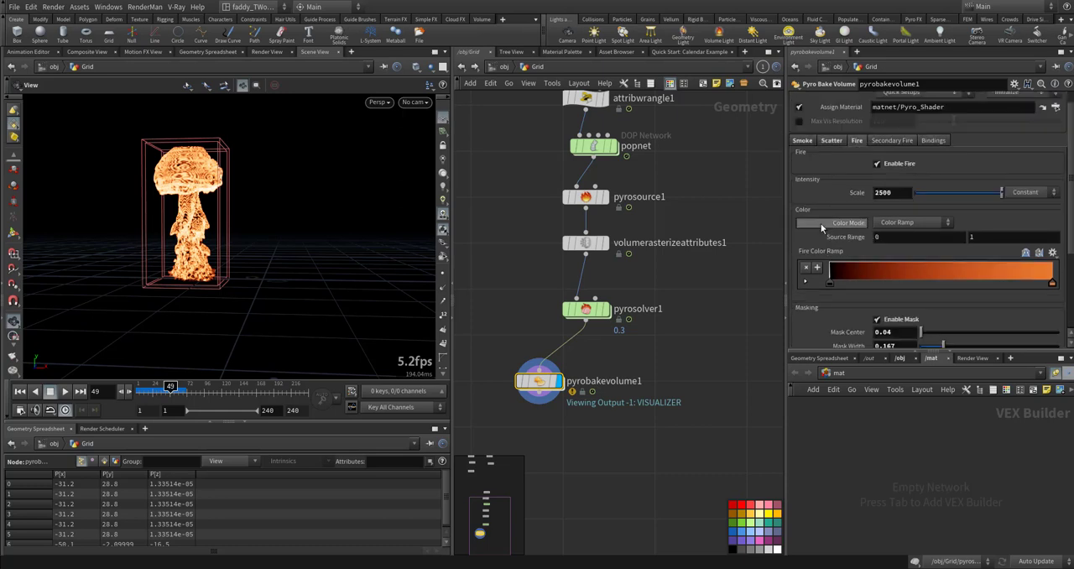
pyautogui.doubleClick(897, 195)
pyautogui.write('500')
pyautogui.press('Return')
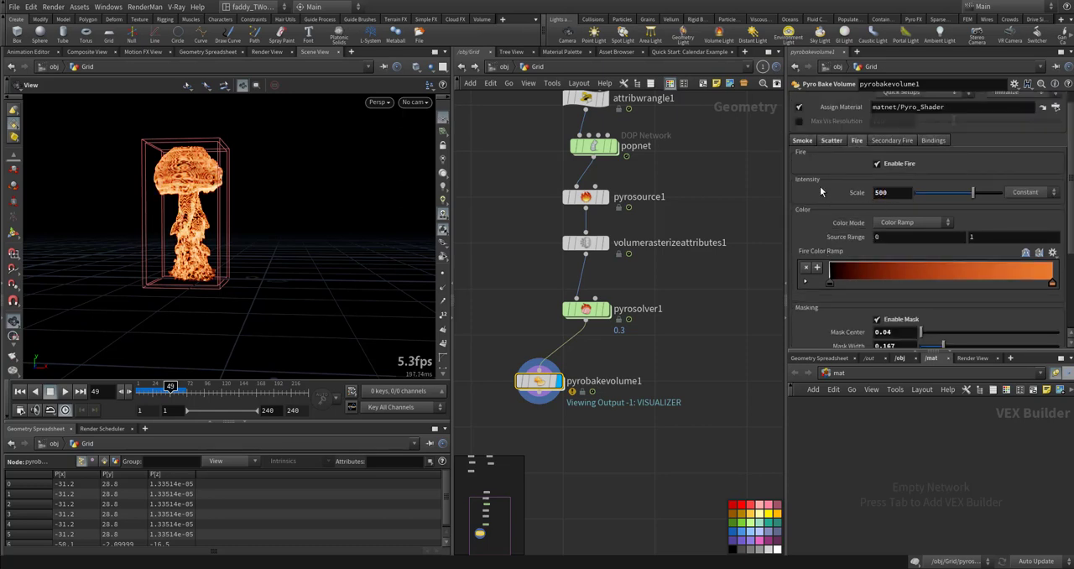
pyautogui.press('Up')
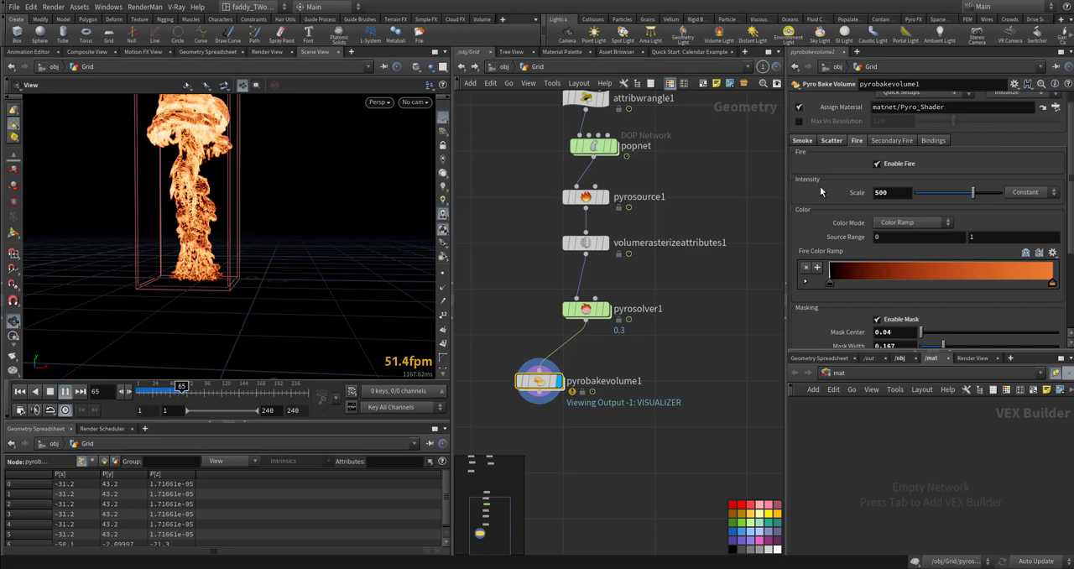
# - Toggle the smoke off and on, set pyrobakevolume1's smoke Density Scale to 2, and play the simulation to frame 56
pyautogui.click(801, 141)
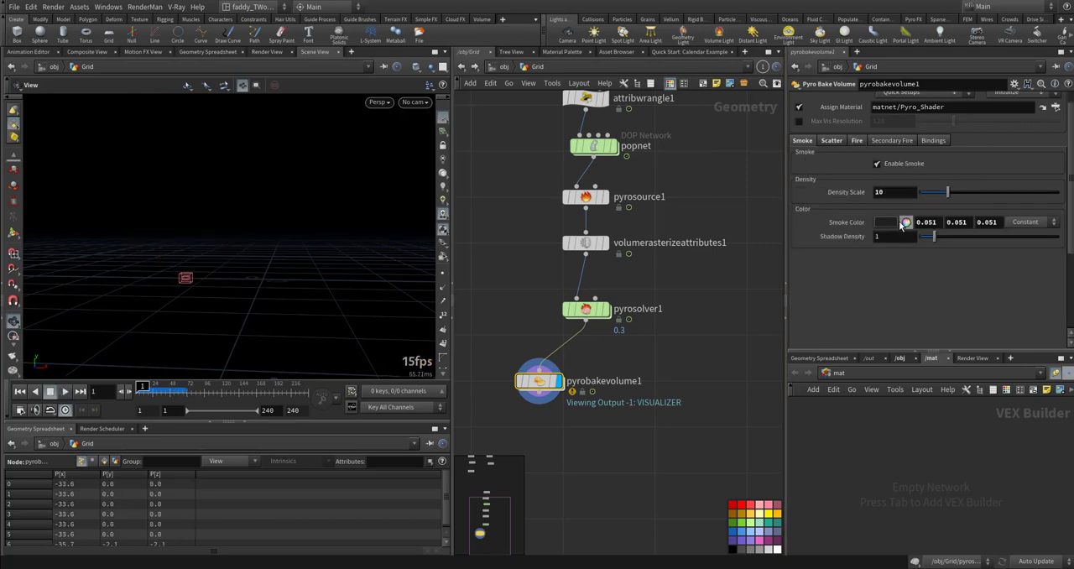
pyautogui.click(888, 166)
pyautogui.click(888, 165)
pyautogui.moveTo(882, 192); pyautogui.dragTo(854, 194)
pyautogui.write('2')
pyautogui.press('Return')
pyautogui.press('Up')
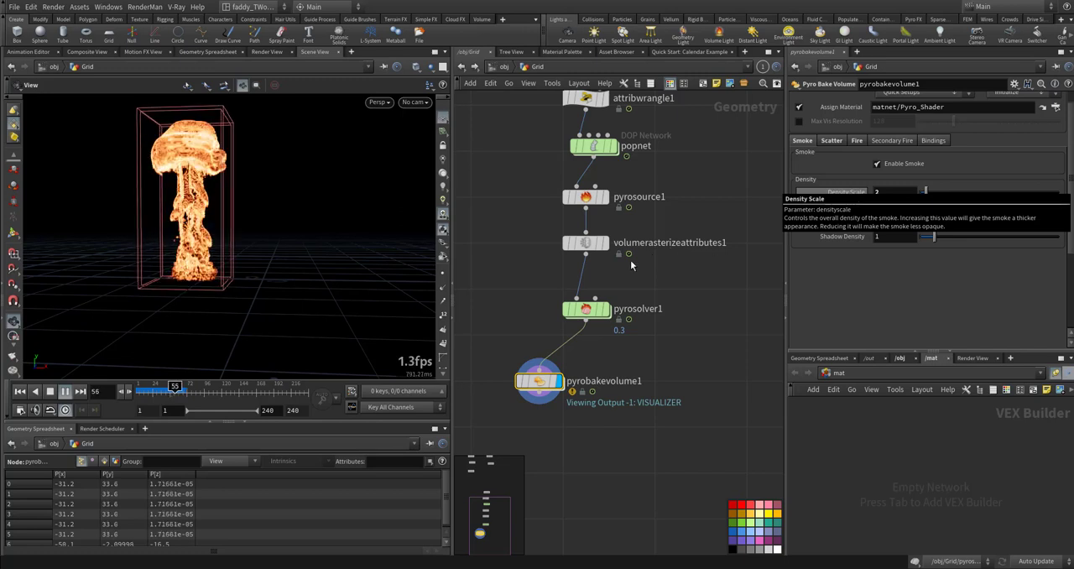
pyautogui.press('Escape')
# - Display pyrosolver1 and select it to show its parameters
pyautogui.click(606, 310)
pyautogui.click(585, 316)
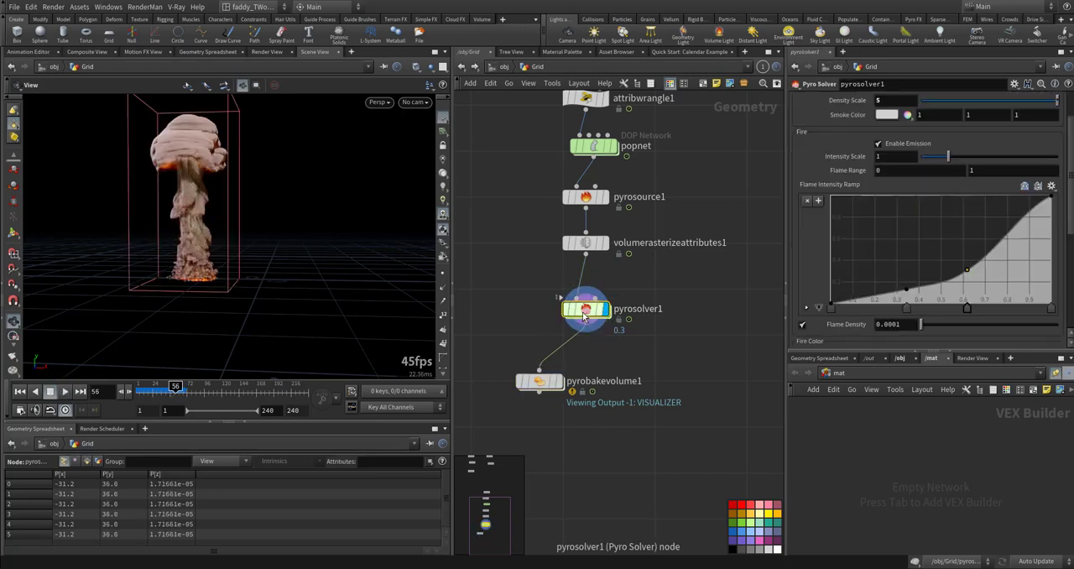
# - Play the simulation to frame 73, stop it, and display pyrobakevolume1
pyautogui.press('Up')
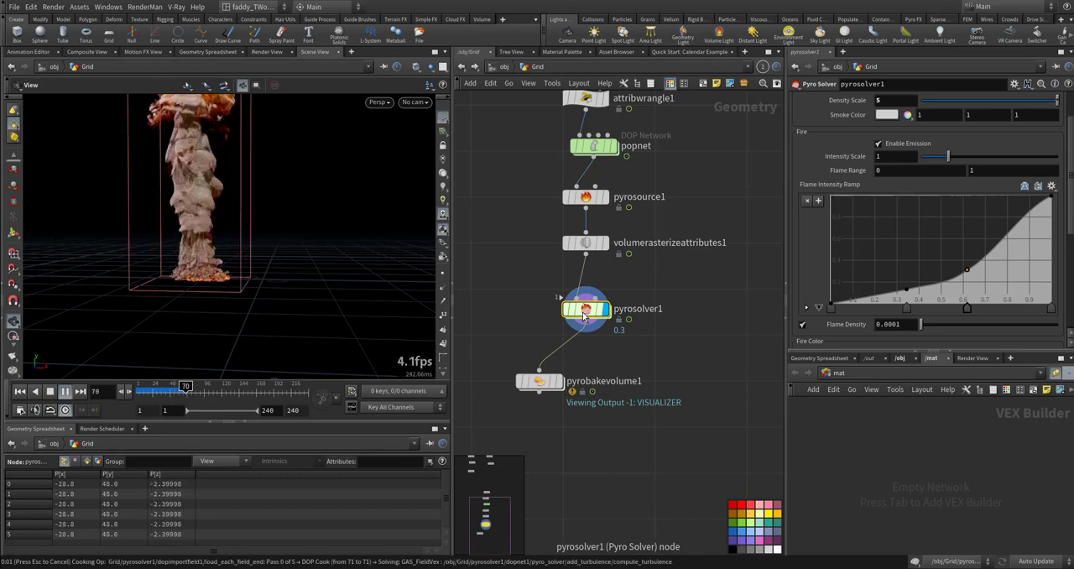
pyautogui.press('Escape')
pyautogui.click(557, 383)
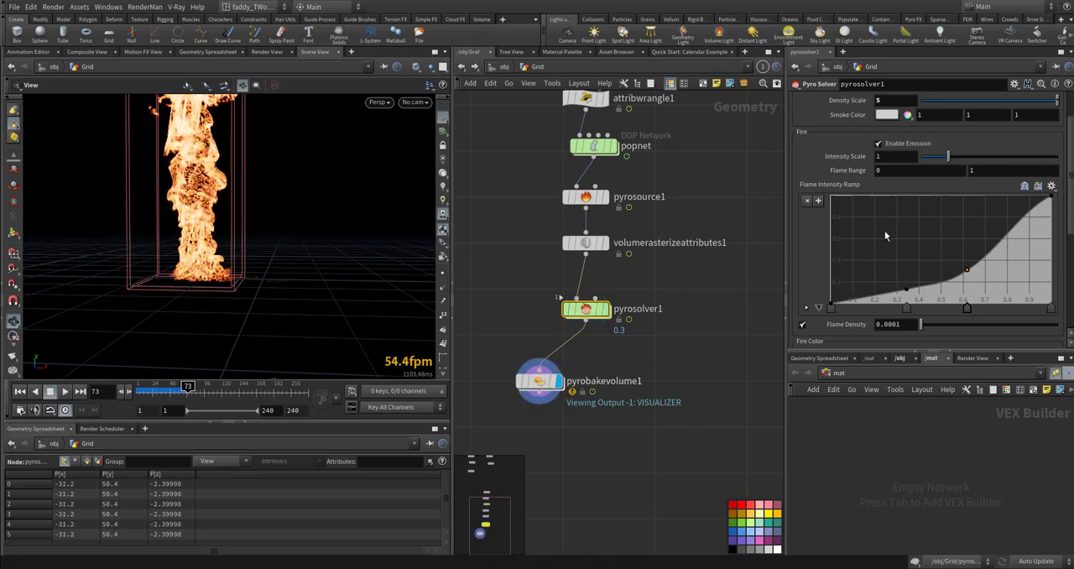
# - Apply the Linear preset to the Flame Intensity Ramp in pyrosolver1's fire settings
pyautogui.click(879, 146)
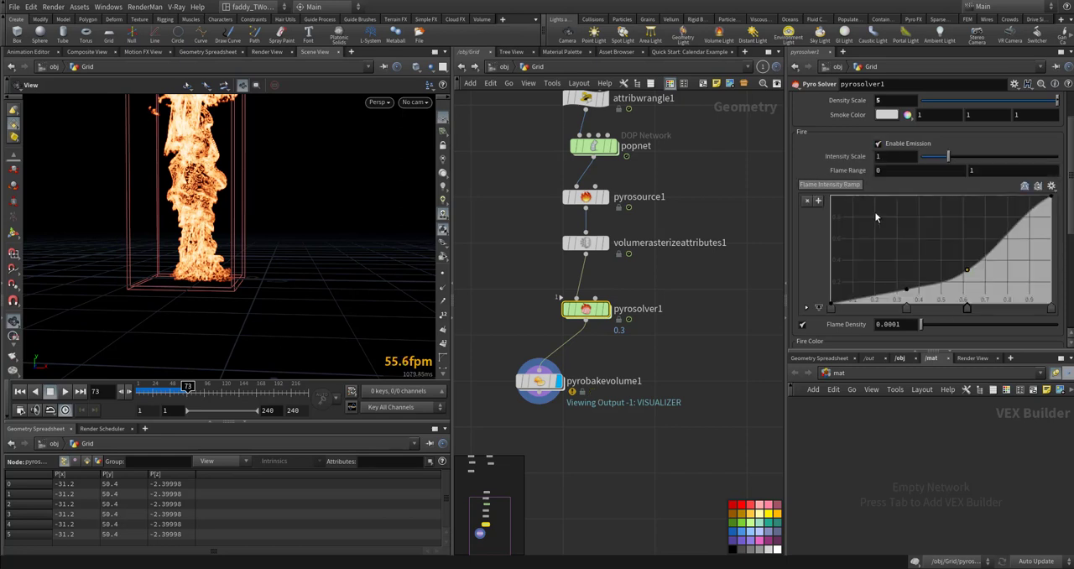
pyautogui.scroll(-1, 870, 250)
pyautogui.scroll(-1, 827, 235)
pyautogui.click(1052, 165)
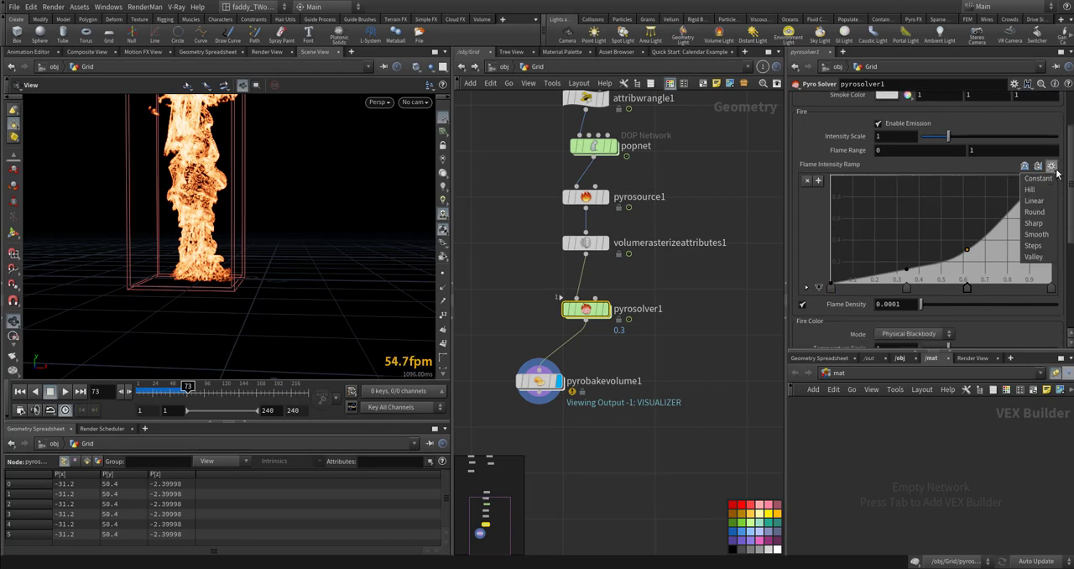
pyautogui.click(1039, 186)
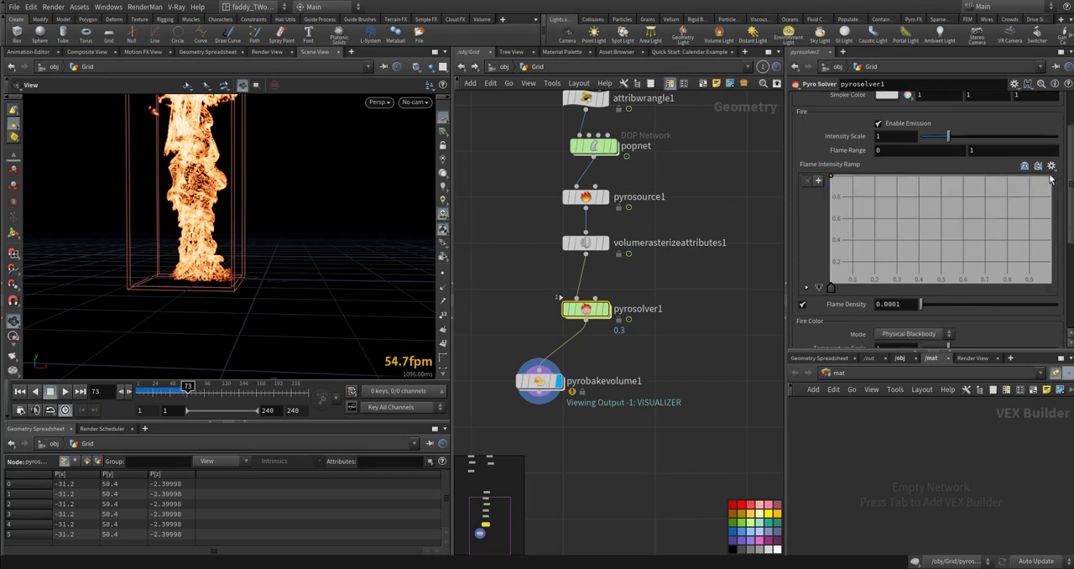
pyautogui.click(1052, 165)
pyautogui.click(1041, 200)
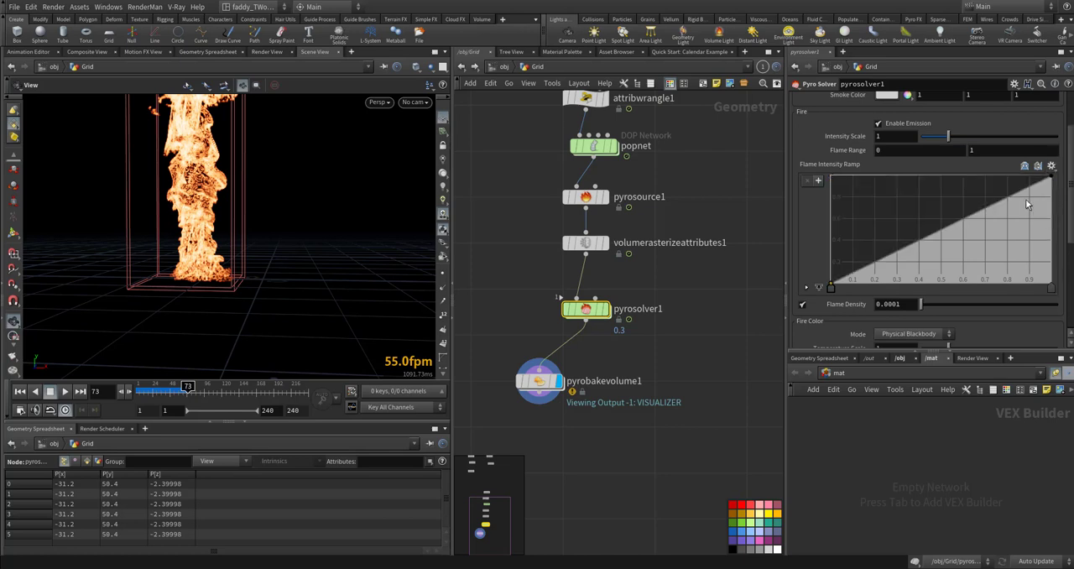
# - Set pyrosolver1's Fire Color Mode to Ramp
pyautogui.scroll(-4, 814, 240)
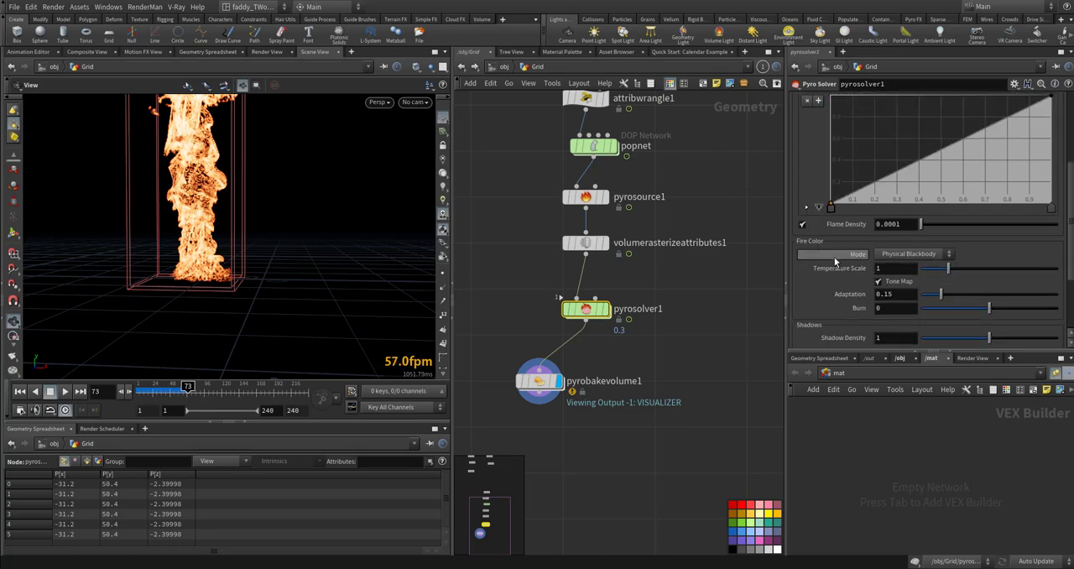
pyautogui.click(911, 233)
pyautogui.click(911, 247)
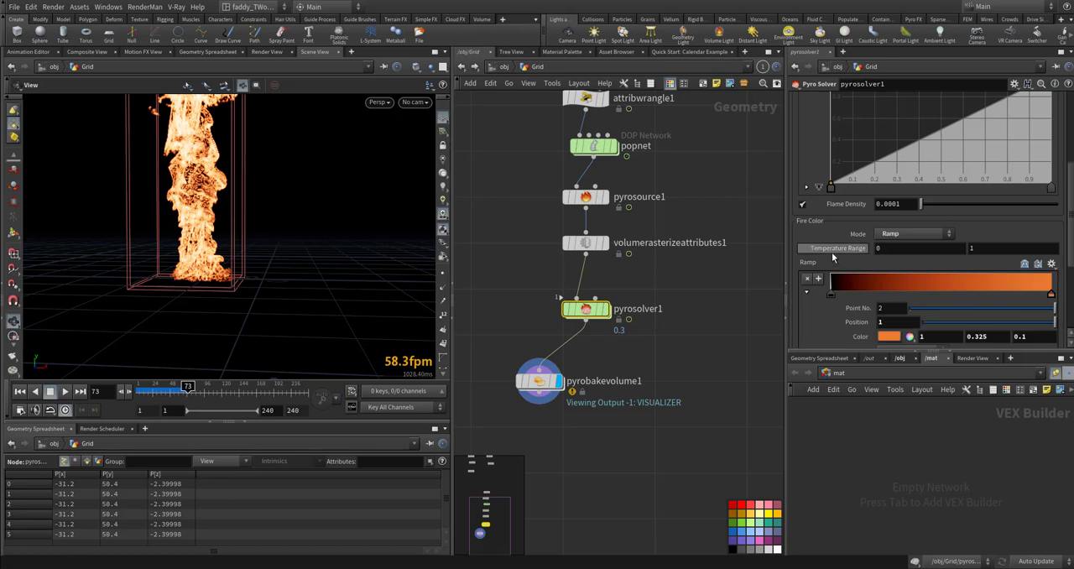
pyautogui.scroll(-2, 832, 252)
pyautogui.scroll(-2, 831, 251)
pyautogui.scroll(5, 832, 251)
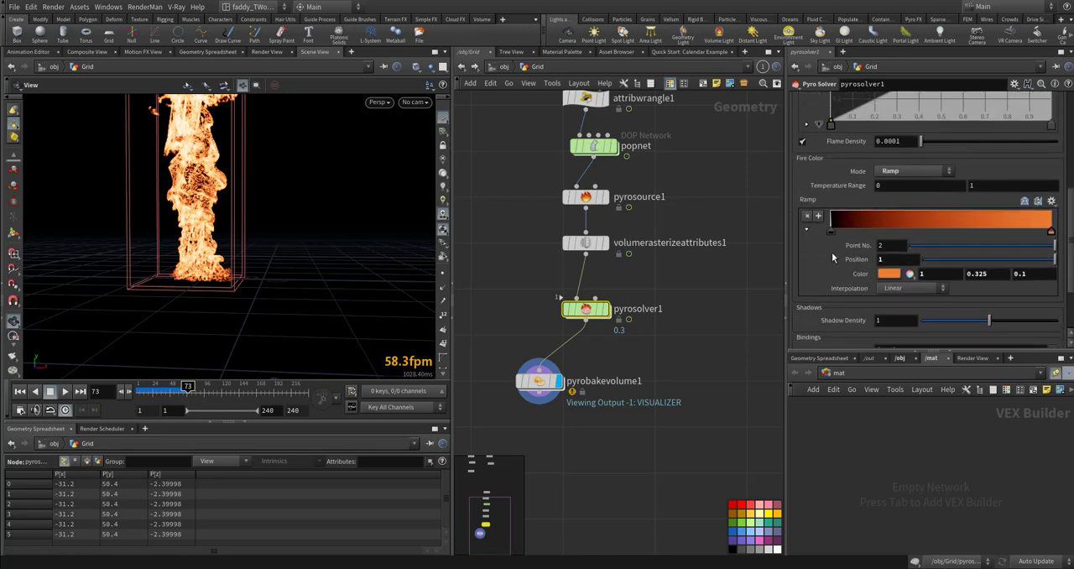
# - Toggle pyrobakevolume1's scatter off and on, and set its Intensity Scale to 250
pyautogui.click(550, 382)
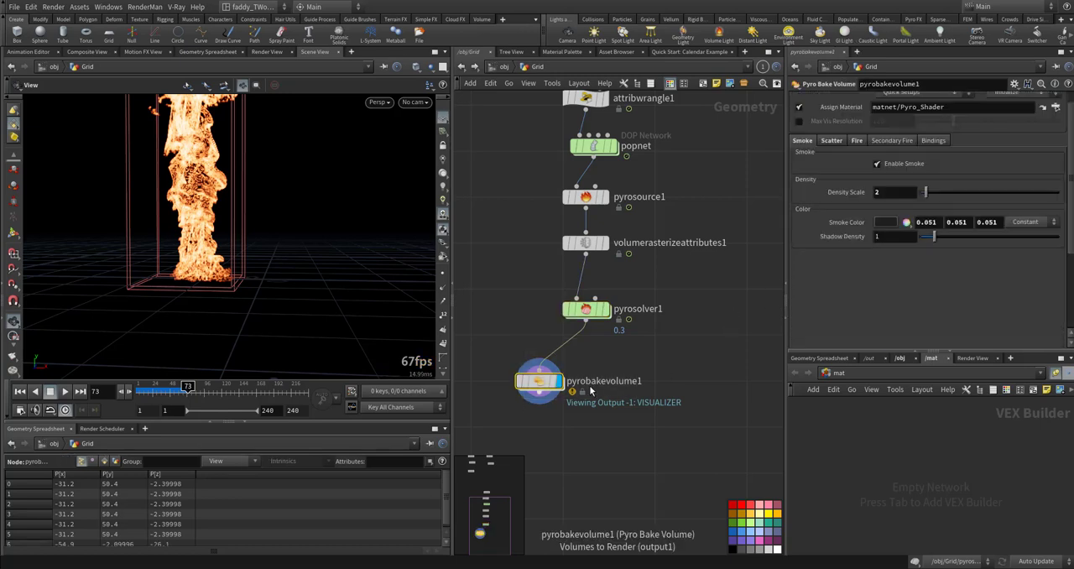
pyautogui.click(831, 141)
pyautogui.click(880, 165)
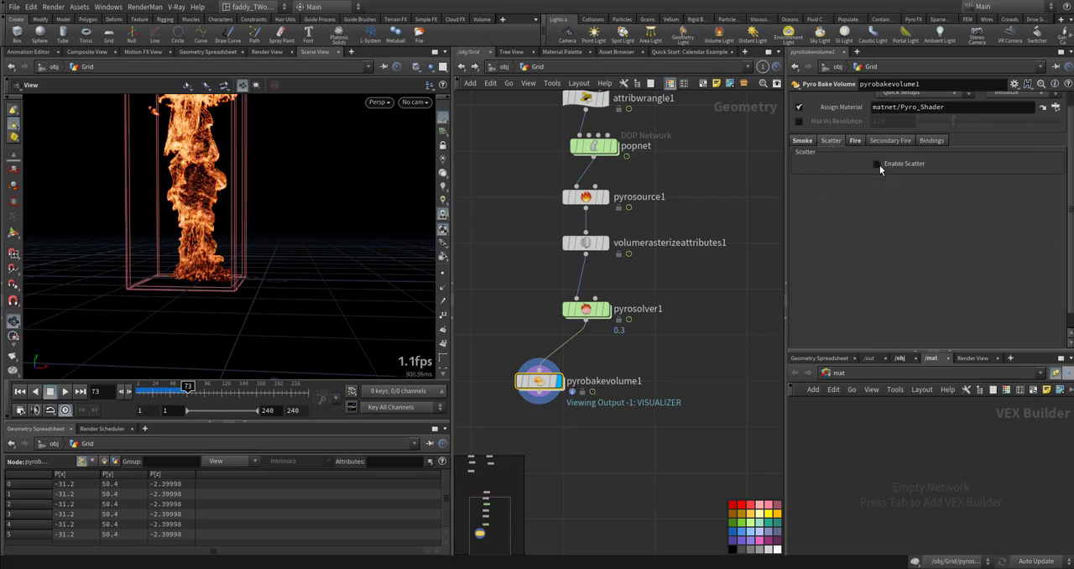
pyautogui.click(879, 164)
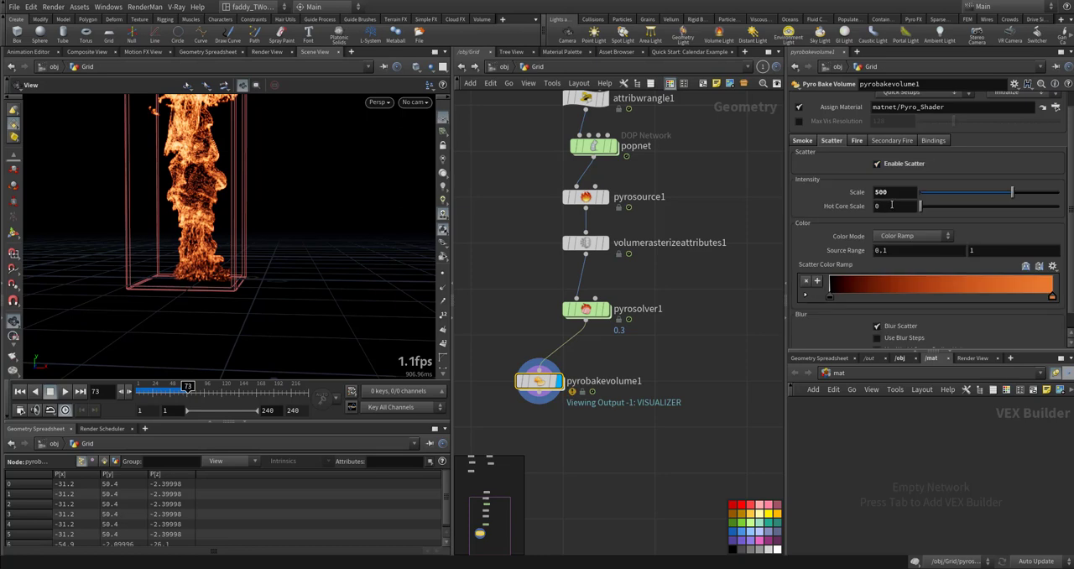
pyautogui.moveTo(867, 194); pyautogui.dragTo(841, 194)
pyautogui.write('250')
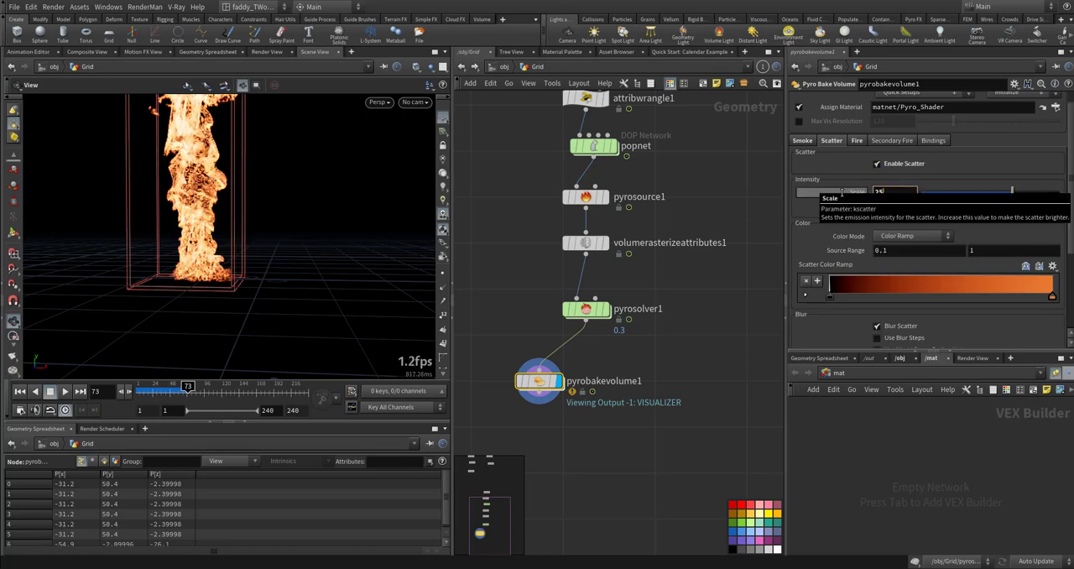
pyautogui.press('Return')
# - Toggle the scatter mask of pyrobakevolume1 off and on, and set its Mask Width to 0.13
pyautogui.scroll(-4, 843, 251)
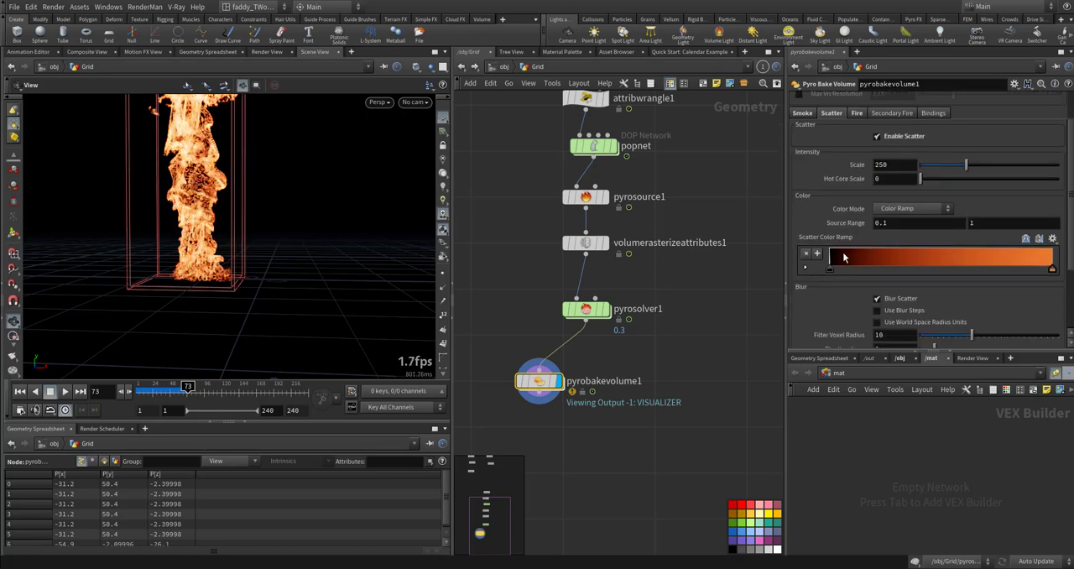
pyautogui.scroll(-2, 863, 268)
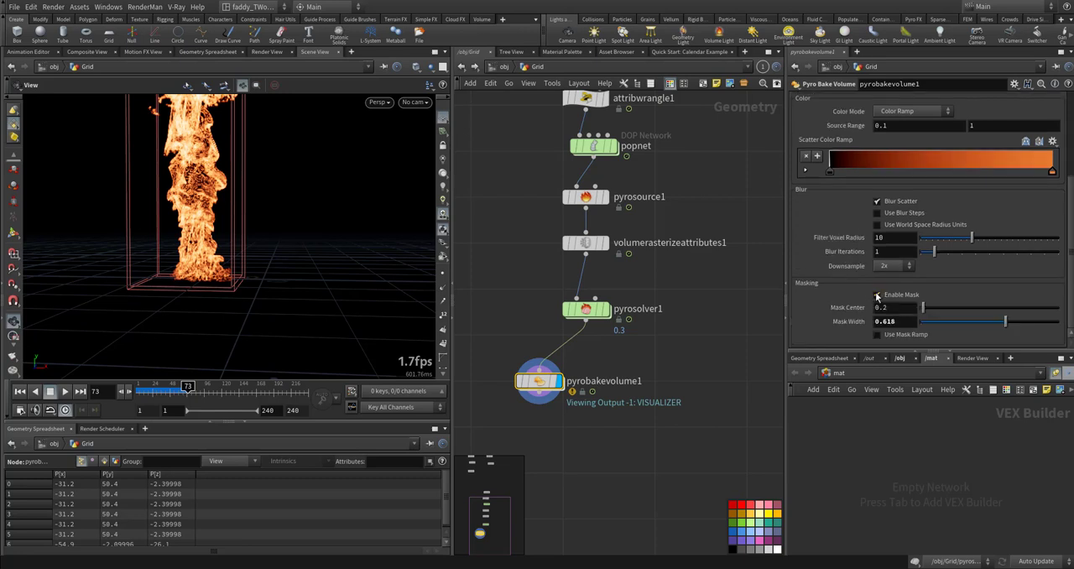
pyautogui.click(878, 296)
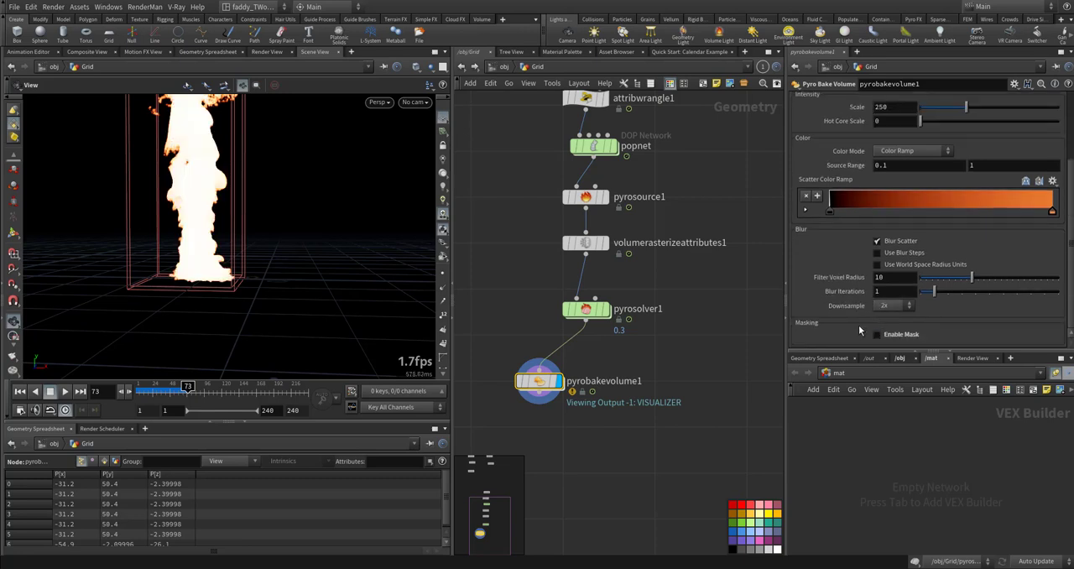
pyautogui.click(878, 334)
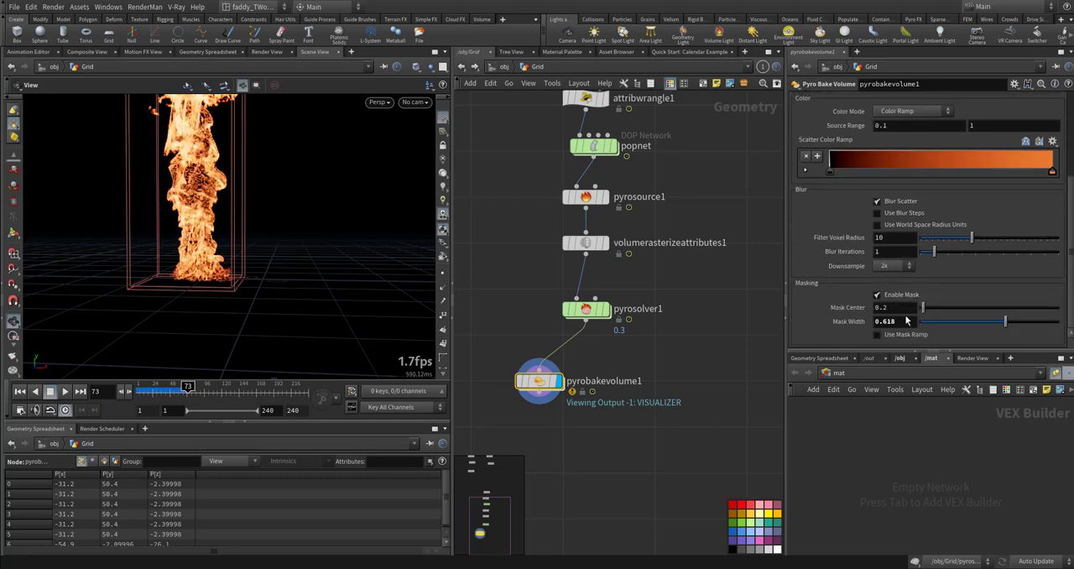
pyautogui.moveTo(948, 324); pyautogui.dragTo(935, 325)
# - Enable the scatter's mask ramp and move its black end point to about position 0.42
pyautogui.click(897, 334)
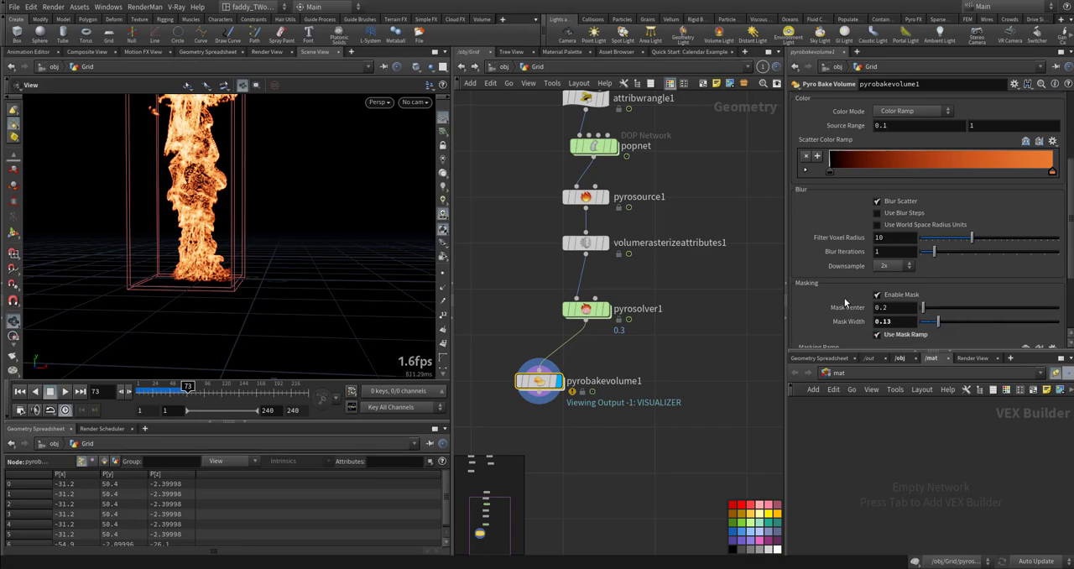
pyautogui.scroll(-3, 845, 303)
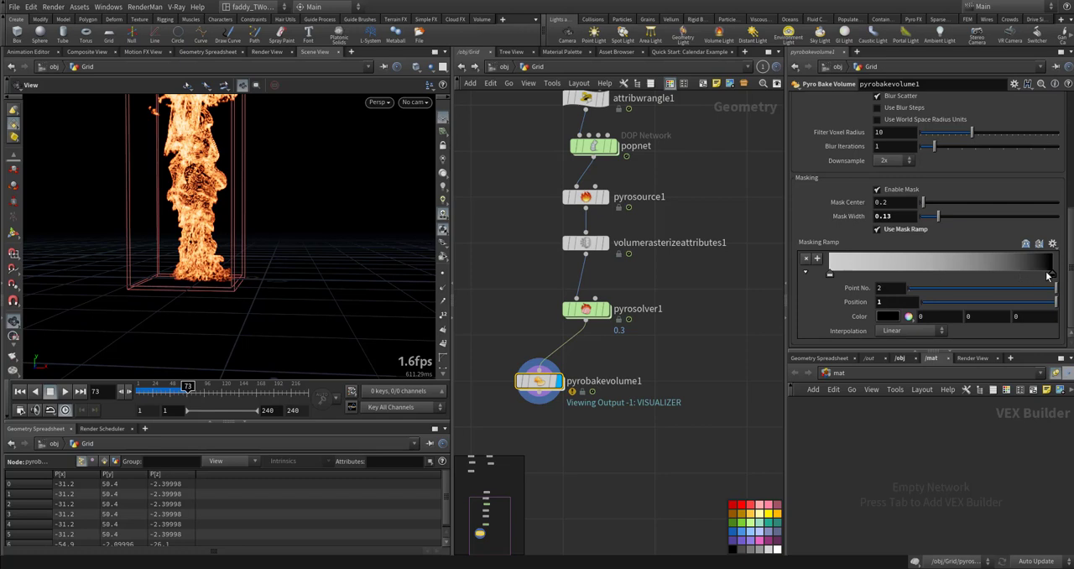
pyautogui.moveTo(986, 274); pyautogui.dragTo(918, 279)
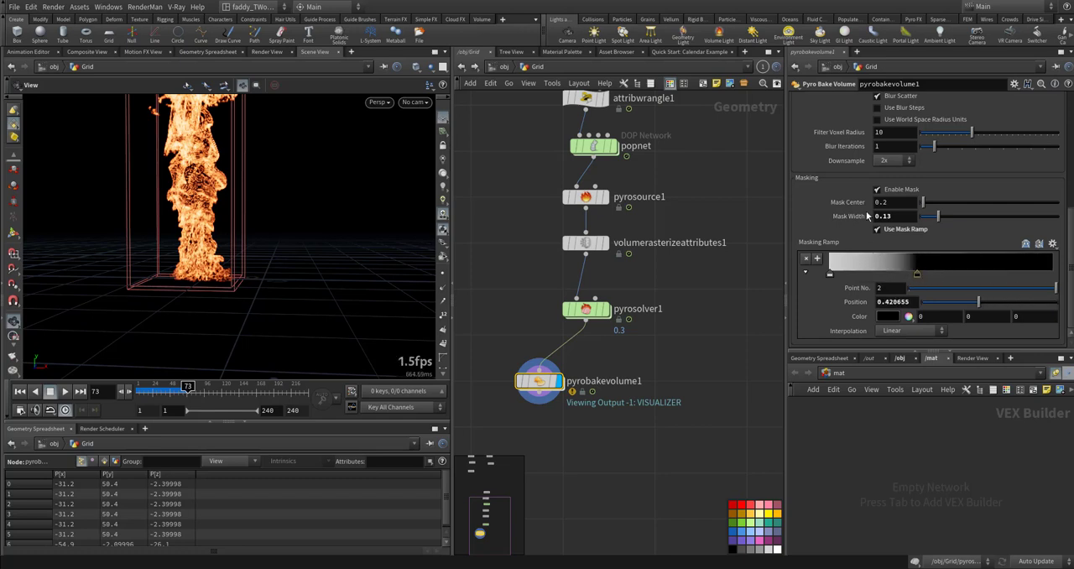
# - Toggle pyrobakevolume1's fire off and on, and set the fire Mask Width to 0.077
pyautogui.scroll(5, 843, 205)
pyautogui.scroll(2, 843, 205)
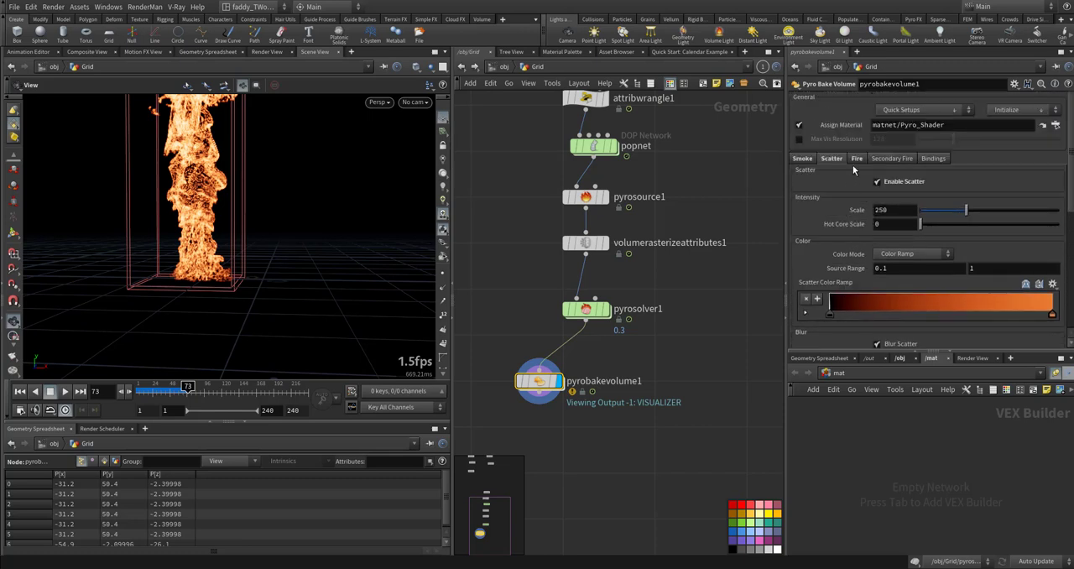
pyautogui.click(857, 159)
pyautogui.click(878, 182)
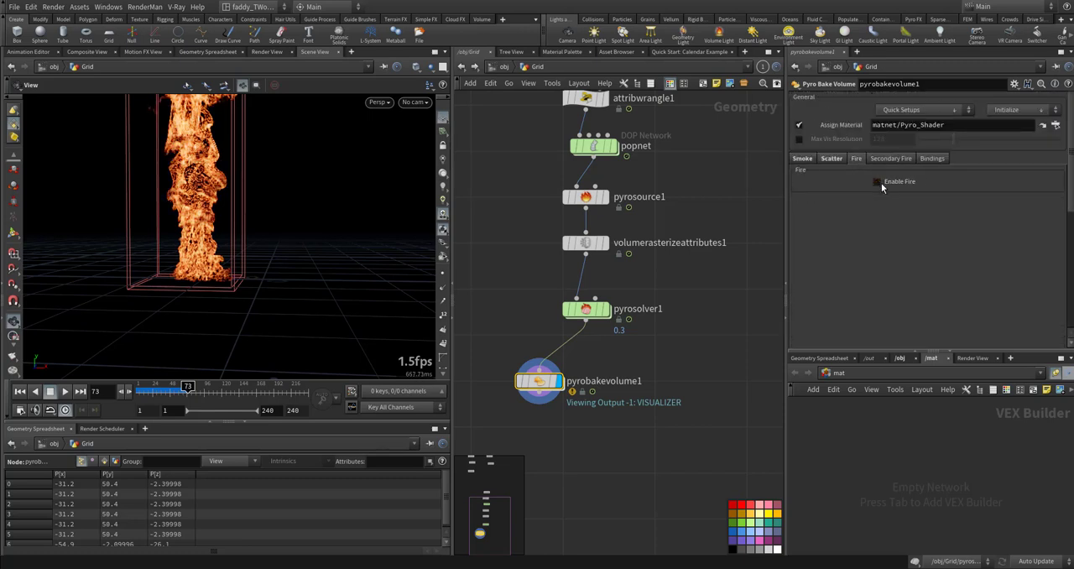
pyautogui.scroll(-5, 875, 226)
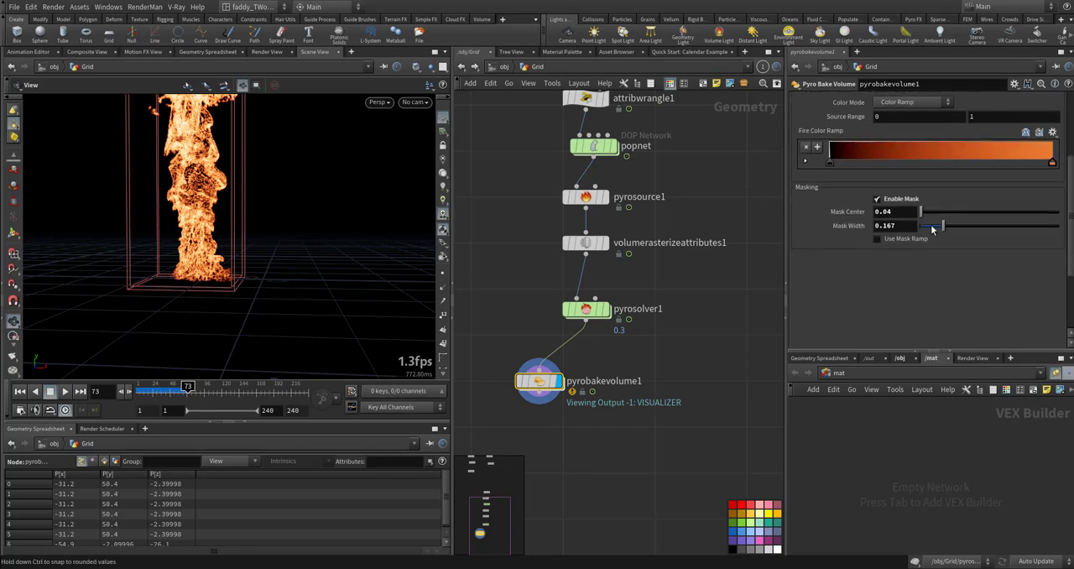
pyautogui.click(932, 229)
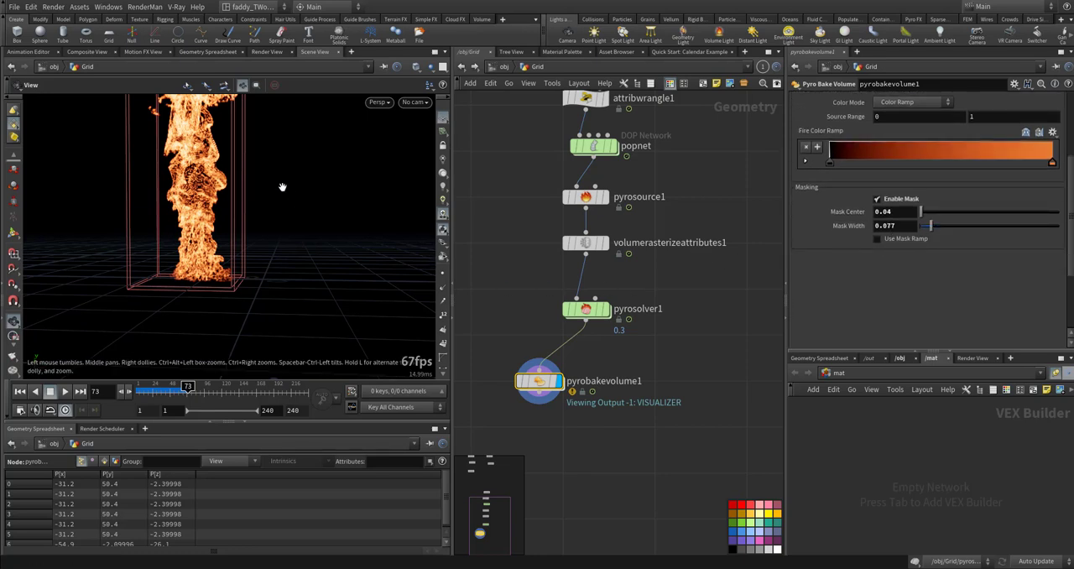
# - Frame the whole fire column in the viewport and play the simulation from frame 73
pyautogui.moveTo(283, 187); pyautogui.dragTo(288, 254, button='middle')
pyautogui.moveTo(288, 254); pyautogui.dragTo(281, 274)
pyautogui.moveTo(281, 273); pyautogui.dragTo(255, 280, button='right')
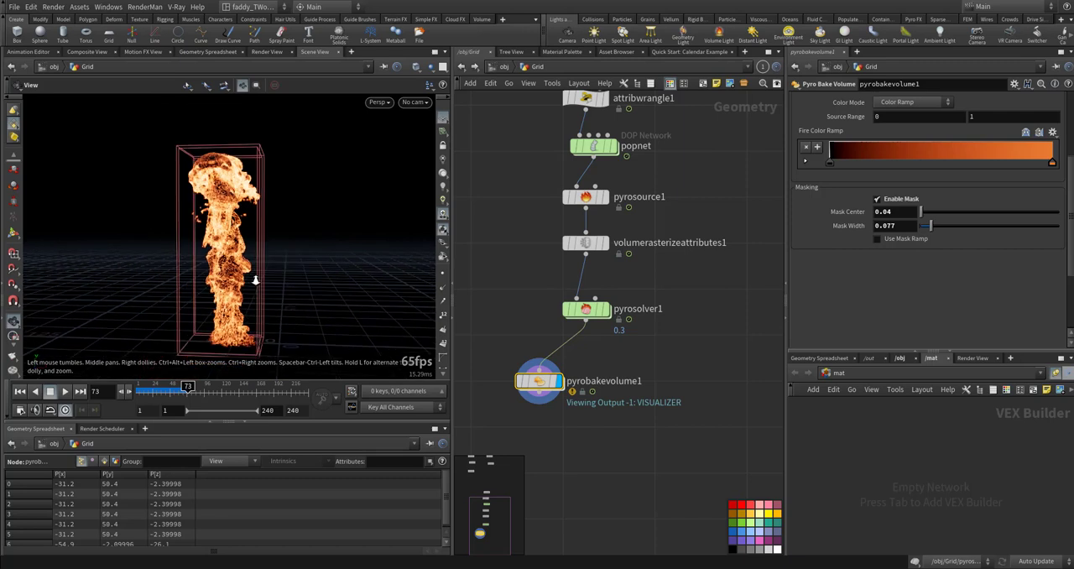
pyautogui.press('Up')
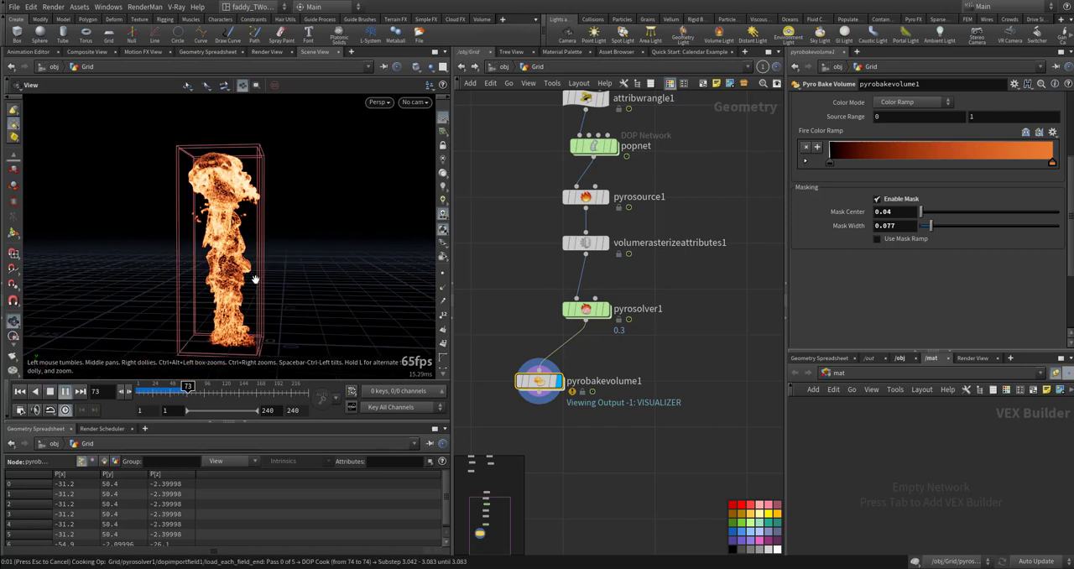